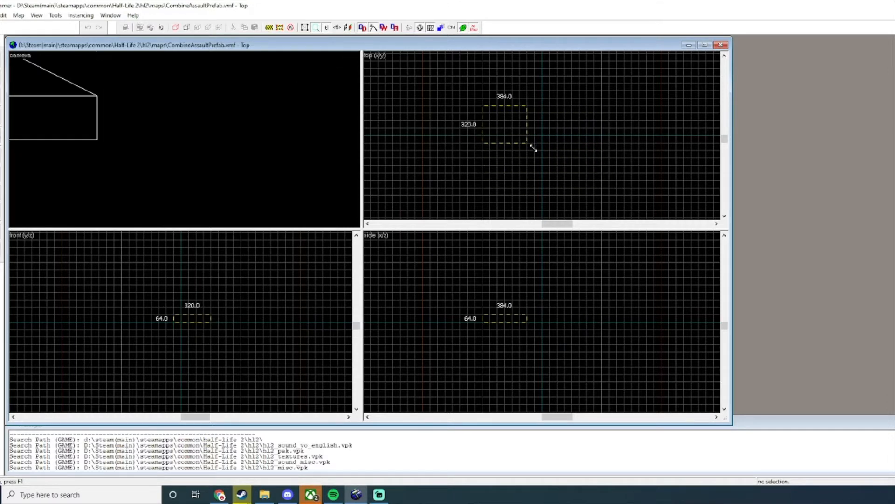
Step: Create the floor as a block brush measuring 896 by 640 units and 64 units thick
{"action": "key", "text": "z"}
{"action": "key", "text": "s"}
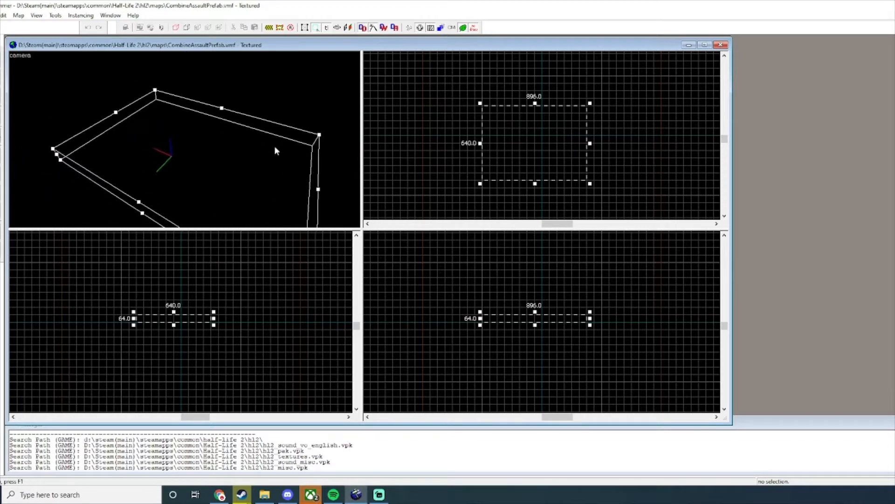
{"action": "key", "text": "Return"}
Step: Place an info_player_start entity on top of the floor brush
{"action": "key", "text": "a"}
{"action": "key", "text": "z"}
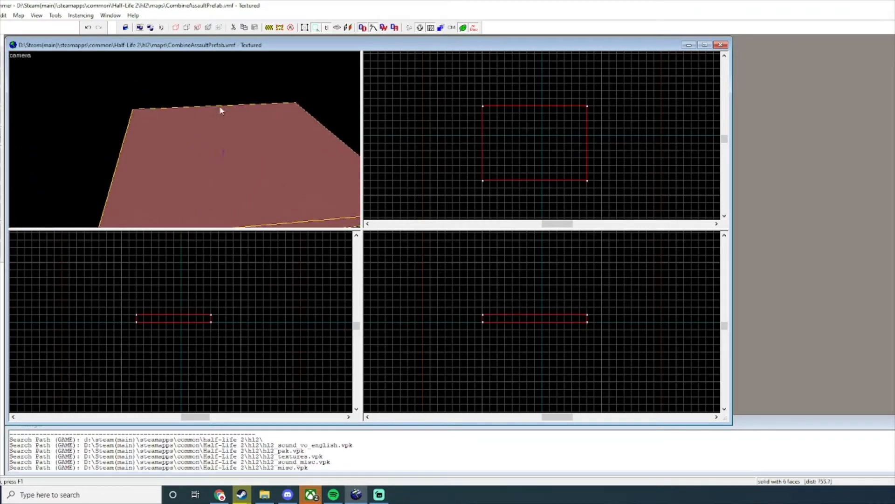
{"action": "key", "text": "w"}
{"action": "left_click", "coordinate": [1, 118]}
{"action": "key", "text": "d"}
{"action": "left_click", "coordinate": [270, 174]}
{"action": "key", "text": "d"}
{"action": "key", "text": "w"}
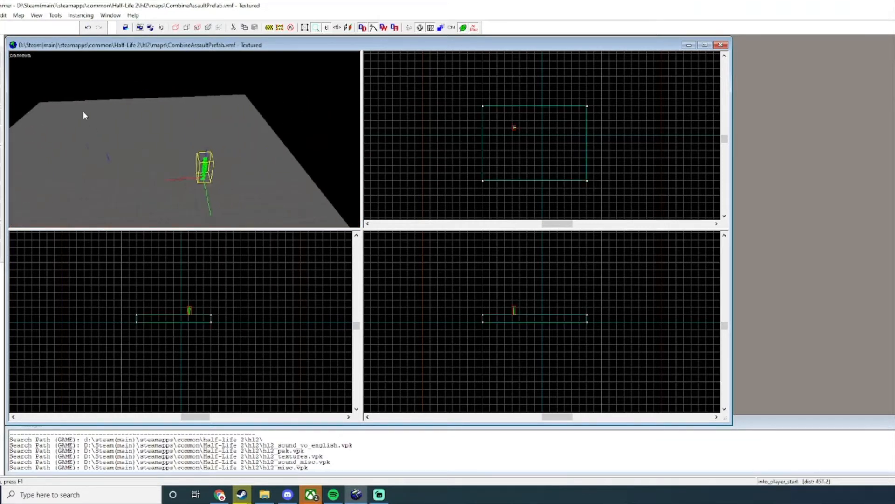
Step: Move the info_player_start southwest, closer to the floor's west edge, in the top view
{"action": "left_click", "coordinate": [2, 66]}
{"action": "scroll", "coordinate": [519, 138], "scroll_direction": "up", "scroll_amount": 7}
{"action": "scroll", "coordinate": [521, 117], "scroll_direction": "up", "scroll_amount": 1}
{"action": "mouse_move", "coordinate": [503, 95]}
{"action": "left_mouse_down"}
{"action": "mouse_move", "coordinate": [472, 114]}
{"action": "mouse_move", "coordinate": [468, 130]}
{"action": "left_mouse_up"}
Step: Create a wall brush along the floor's north edge, 896 units long, 64 units thick and 384 units high
{"action": "left_click", "coordinate": [264, 175]}
{"action": "key", "text": "s"}
{"action": "left_click", "coordinate": [1, 240]}
{"action": "scroll", "coordinate": [435, 146], "scroll_direction": "down", "scroll_amount": 8}
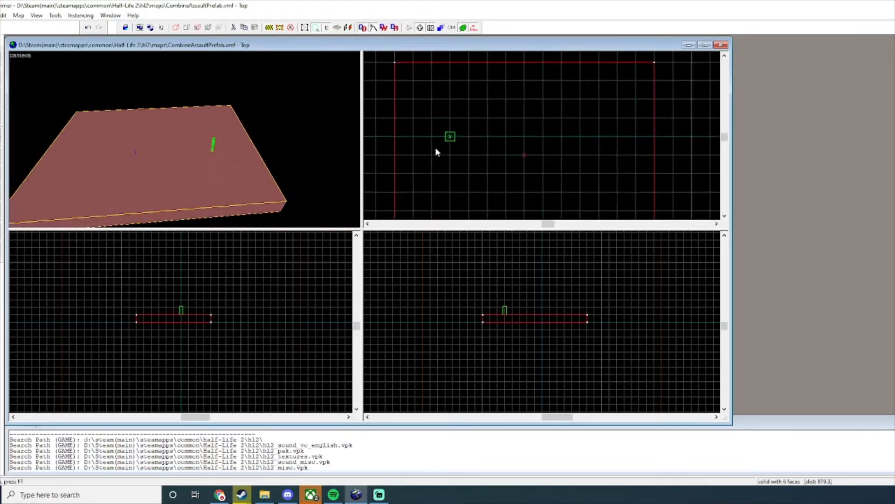
{"action": "left_click_drag", "start_coordinate": [429, 115], "coordinate": [535, 123]}
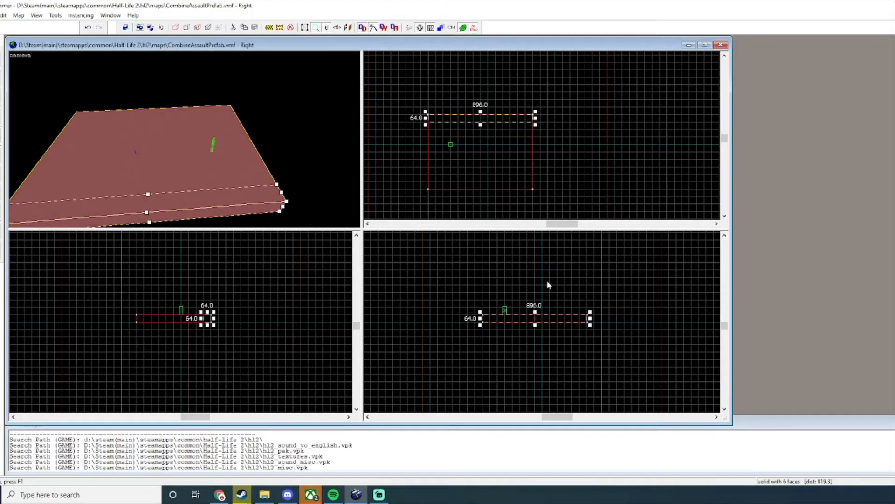
{"action": "left_click_drag", "start_coordinate": [535, 313], "coordinate": [535, 277]}
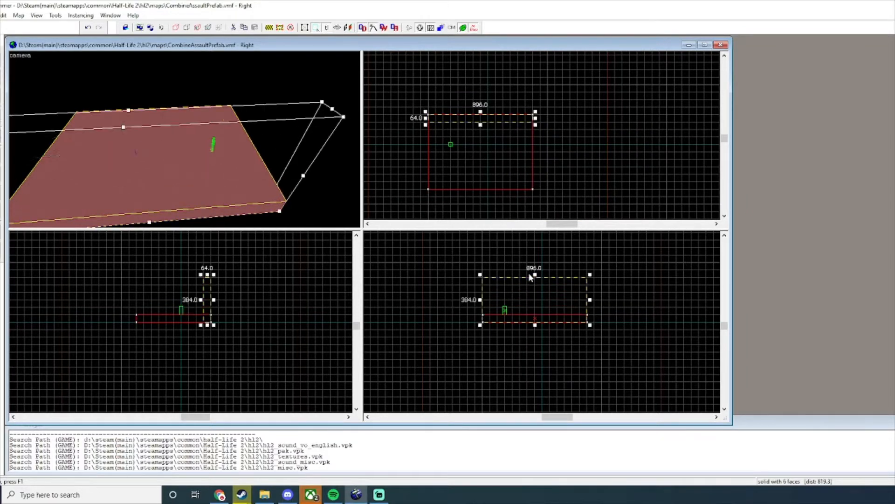
{"action": "key", "text": "Return"}
Step: Create a 64 by 576 unit wall along the west edge and a matching wall along the south edge, both 384 units high
{"action": "left_click_drag", "start_coordinate": [425, 122], "coordinate": [440, 192]}
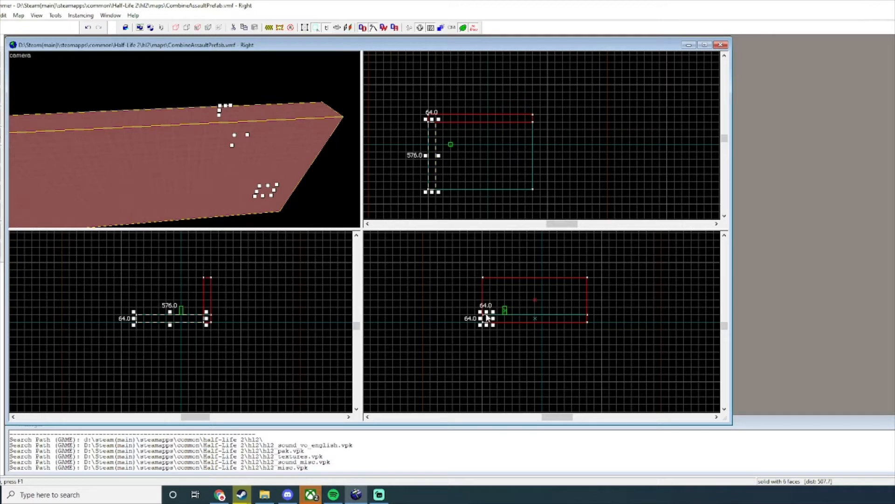
{"action": "left_click_drag", "start_coordinate": [487, 312], "coordinate": [491, 272]}
{"action": "key", "text": "Return"}
{"action": "left_click_drag", "start_coordinate": [434, 192], "coordinate": [536, 180]}
{"action": "key", "text": "Return"}
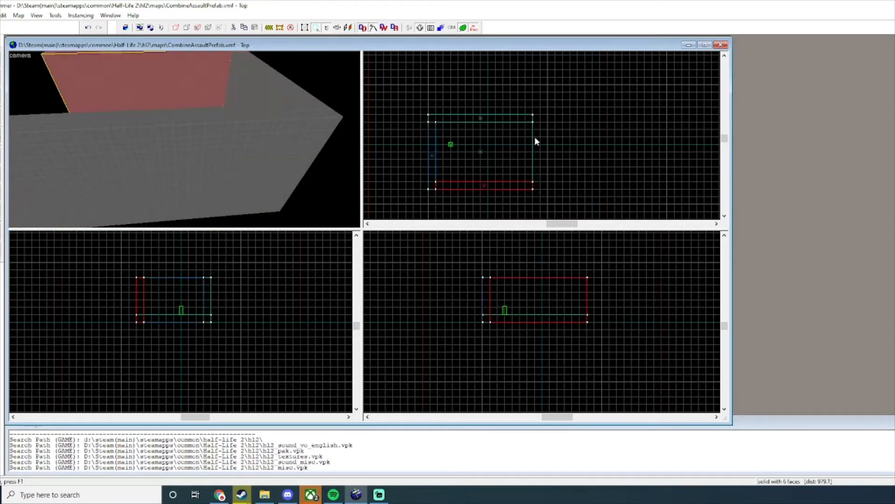
Step: Close the east side with a wall brush 64 by 512 units and 384 units high
{"action": "left_click_drag", "start_coordinate": [532, 123], "coordinate": [525, 181]}
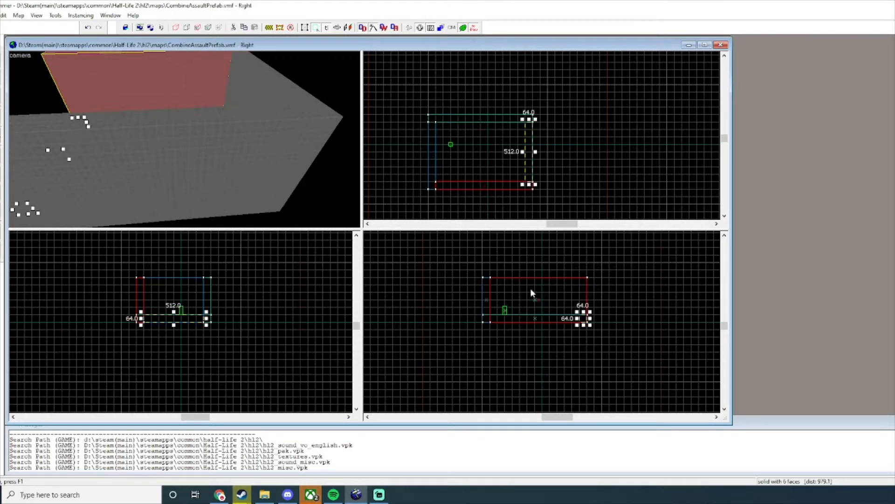
{"action": "left_click_drag", "start_coordinate": [583, 312], "coordinate": [582, 278]}
{"action": "key", "text": "Return"}
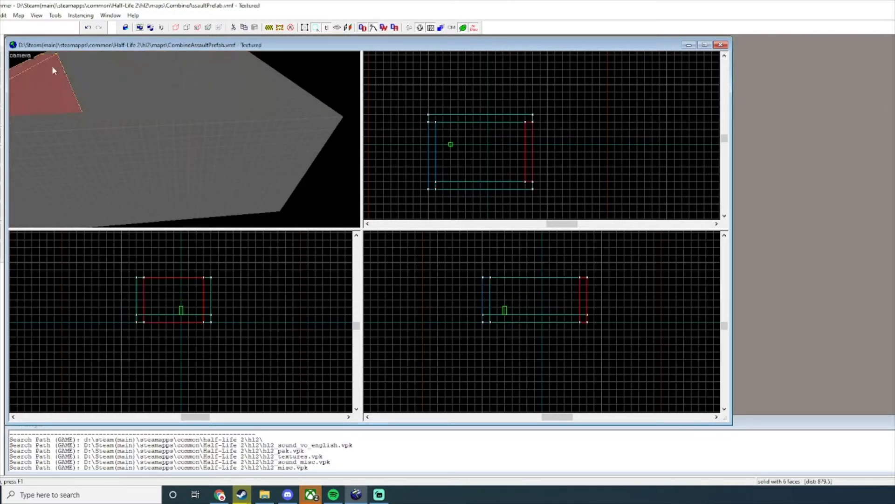
Step: Duplicate the floor brush and move the copy flush with the tops of the walls as the ceiling
{"action": "key", "text": "z"}
{"action": "key", "text": "shift+s"}
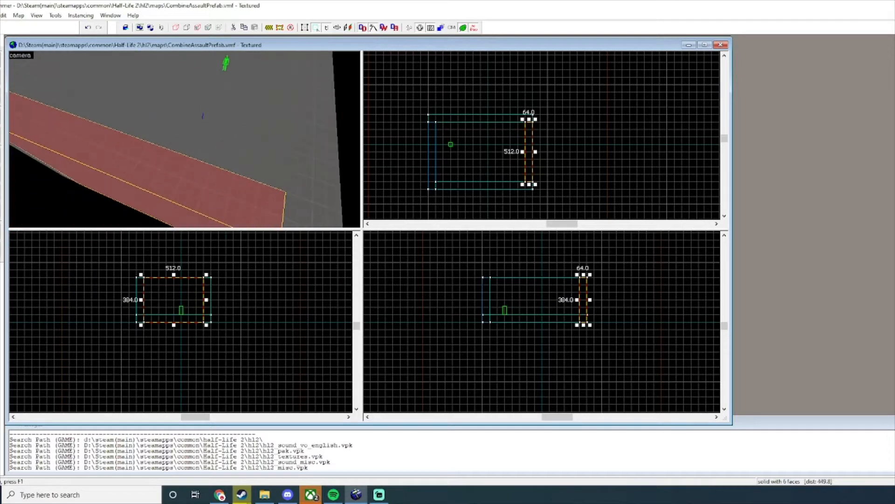
{"action": "key", "text": "z"}
{"action": "left_click", "coordinate": [170, 122]}
{"action": "key", "text": "ctrl+c"}
{"action": "key", "text": "ctrl+v"}
{"action": "left_click_drag", "start_coordinate": [477, 142], "coordinate": [489, 151]}
{"action": "left_click_drag", "start_coordinate": [559, 321], "coordinate": [557, 281]}
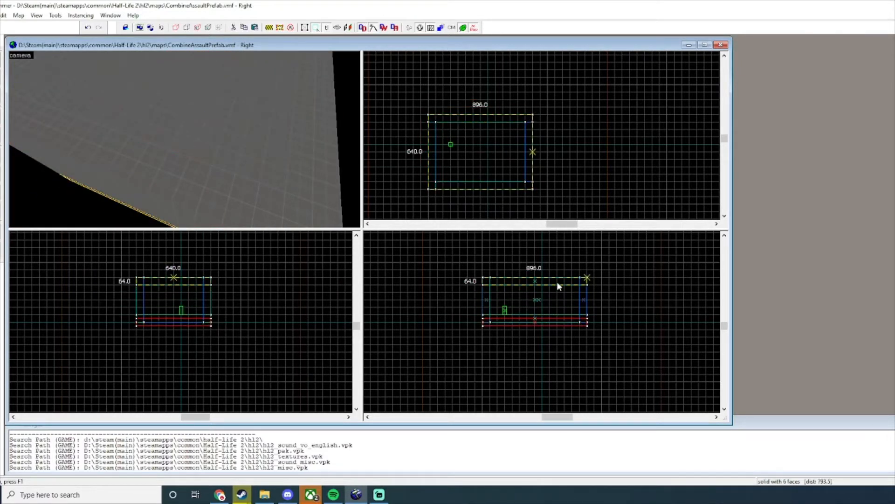
{"action": "key", "text": "z"}
{"action": "key", "text": "w"}
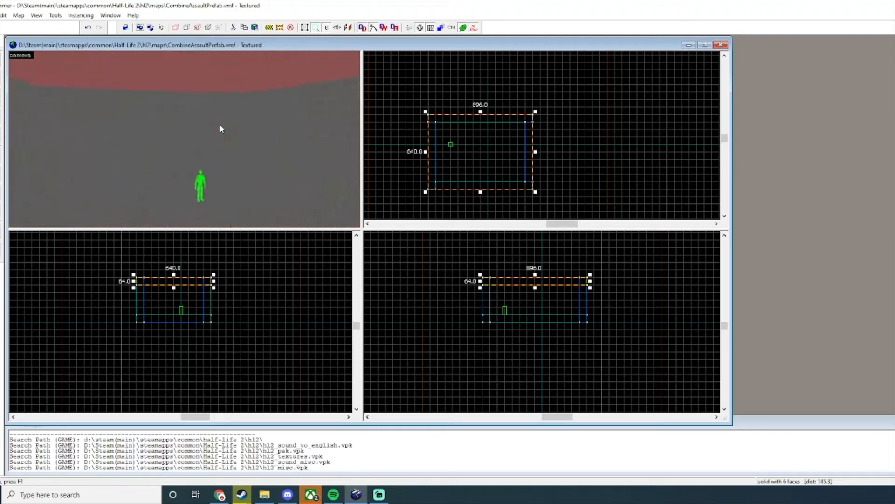
Step: Choose an orange dev measurement texture as the current texture from the textures filtered by dev
{"action": "key", "text": "z"}
{"action": "key", "text": "shift+t"}
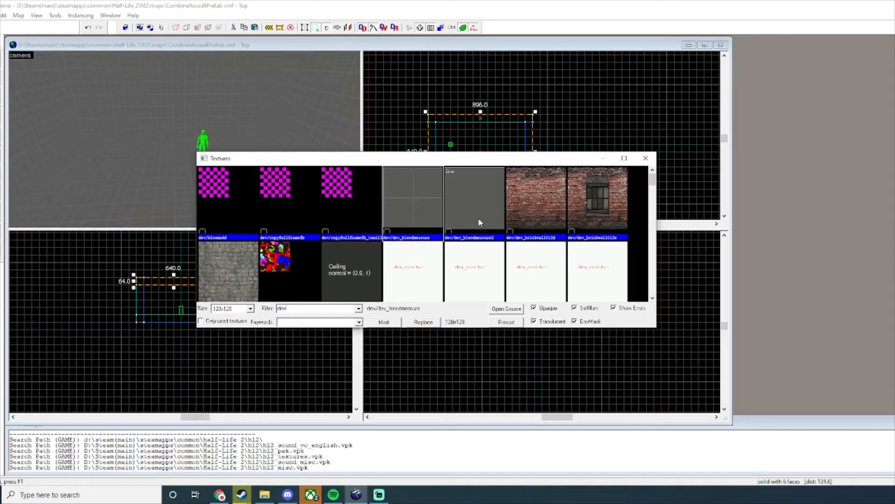
{"action": "scroll", "coordinate": [480, 223], "scroll_direction": "down", "scroll_amount": 15}
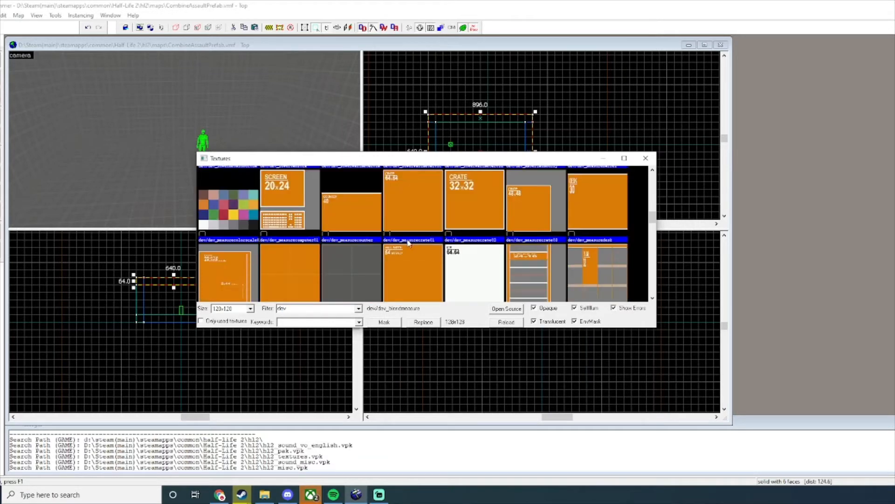
{"action": "scroll", "coordinate": [408, 243], "scroll_direction": "down", "scroll_amount": 1}
{"action": "double_click", "coordinate": [286, 234]}
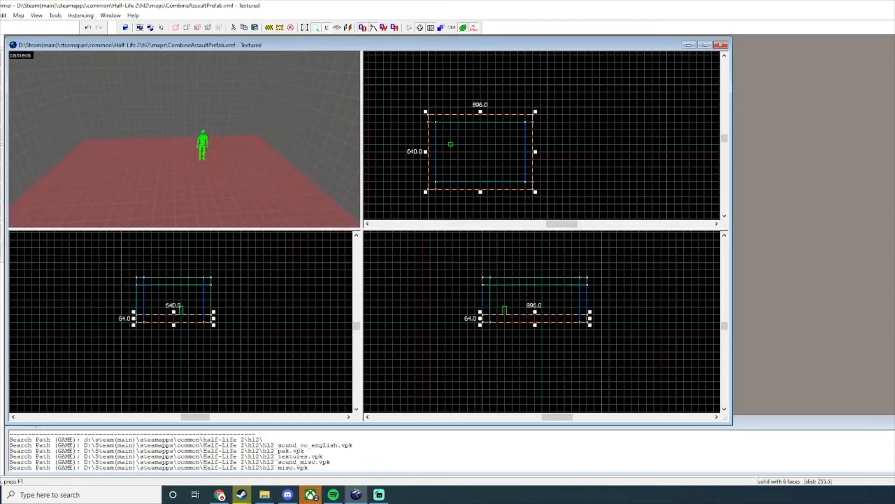
Step: Move the info_player_start north toward the room's upper wall in the top view
{"action": "left_click", "coordinate": [205, 142]}
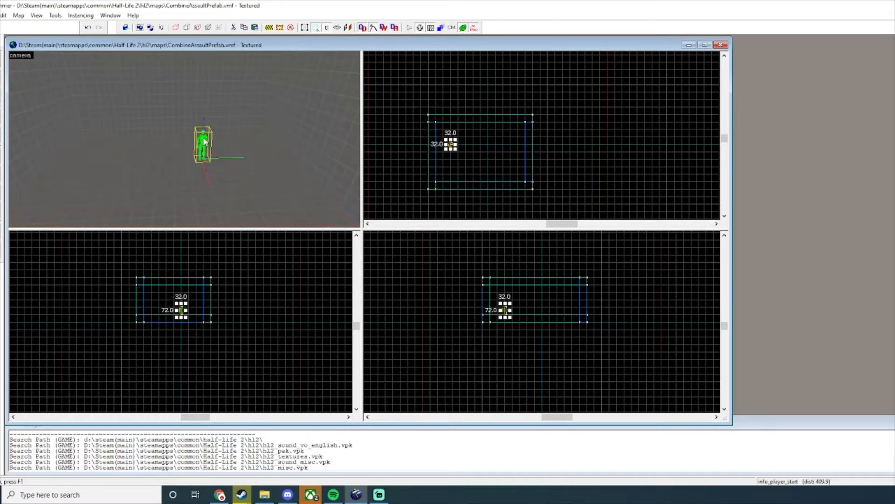
{"action": "scroll", "coordinate": [455, 142], "scroll_direction": "up", "scroll_amount": 5}
{"action": "left_click_drag", "start_coordinate": [456, 141], "coordinate": [458, 116]}
Step: Create an orange partition wall from the west wall, 640 units long, 64 thick and about 255 high, south of the player start
{"action": "scroll", "coordinate": [421, 164], "scroll_direction": "down", "scroll_amount": 3}
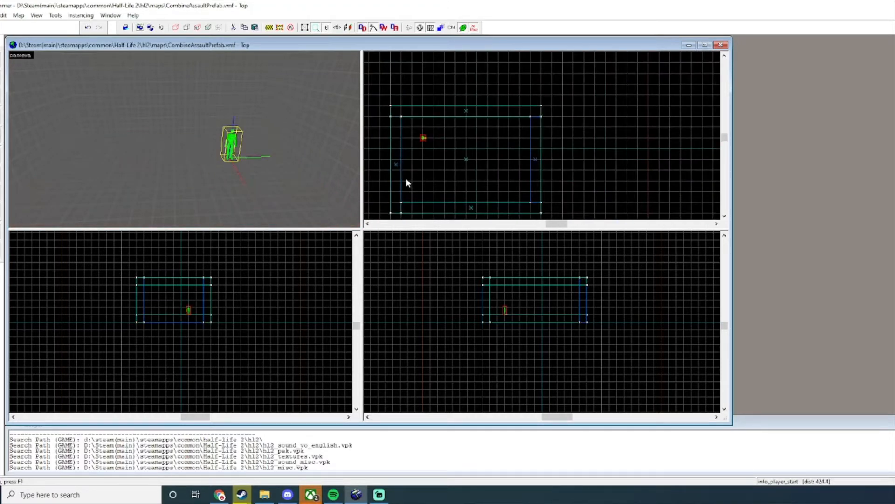
{"action": "left_click_drag", "start_coordinate": [405, 183], "coordinate": [511, 168]}
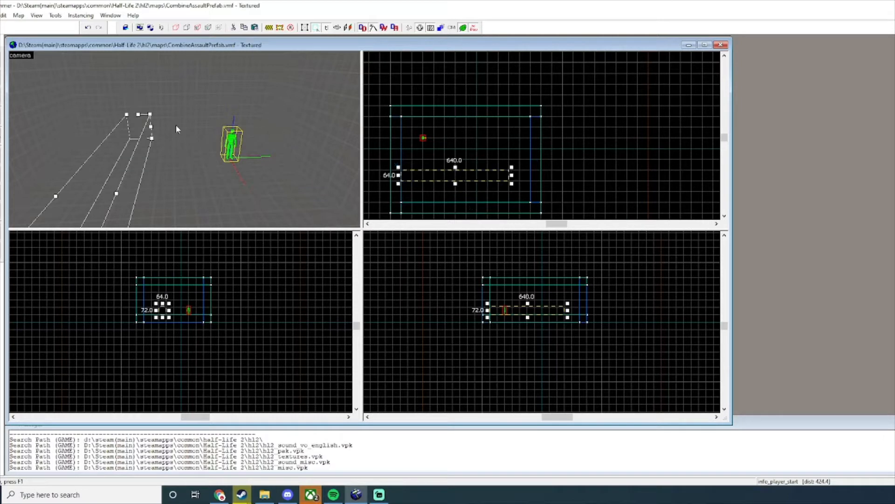
{"action": "left_click_drag", "start_coordinate": [528, 303], "coordinate": [533, 284]}
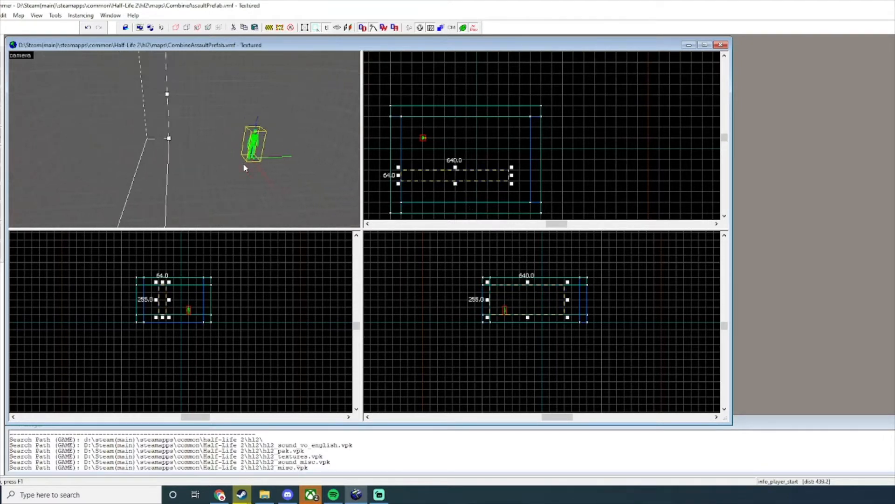
{"action": "key", "text": "Return"}
Step: Place a second info_player_start entity on the floor in the corridor south of the orange partition
{"action": "key", "text": "w"}
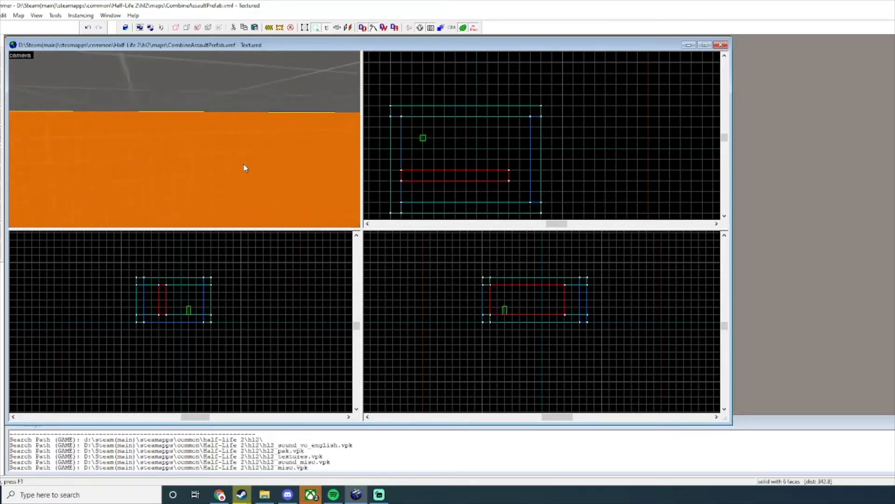
{"action": "key", "text": "w"}
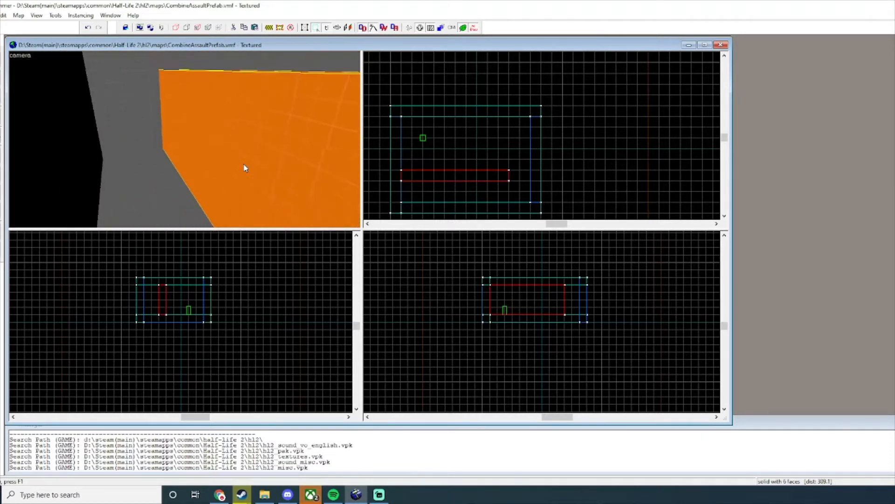
{"action": "key", "text": "Right"}
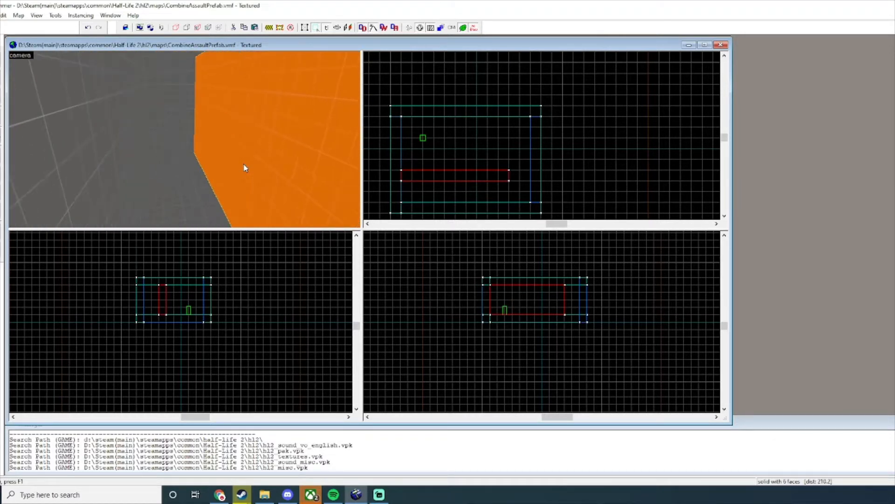
{"action": "key", "text": "w"}
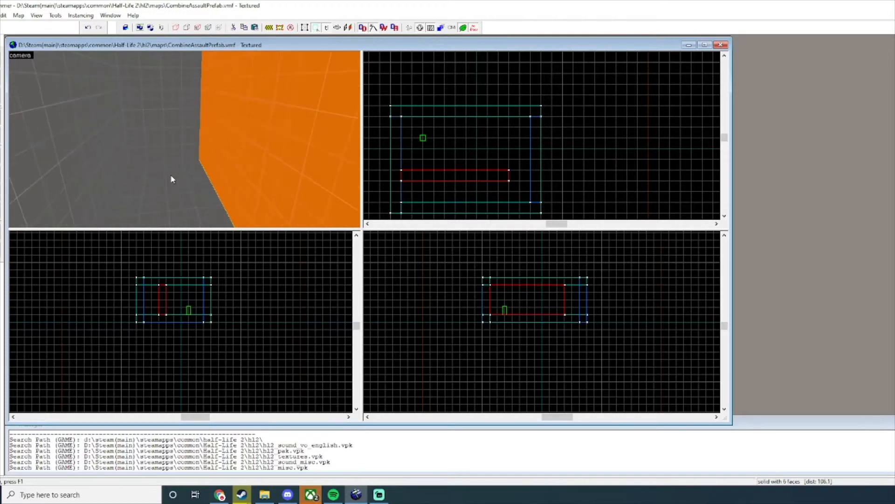
{"action": "key", "text": "s"}
{"action": "key", "text": "z"}
{"action": "left_click", "coordinate": [224, 171]}
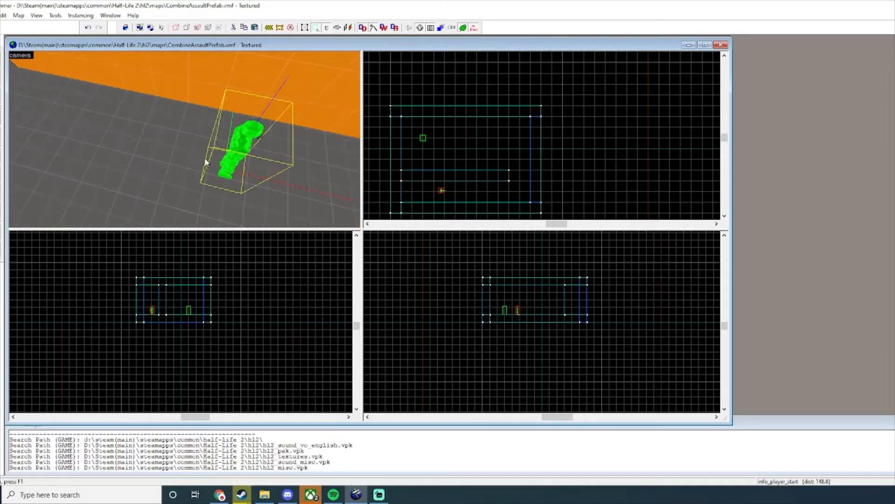
Step: Change the class of the entity behind the partition to npc_combine_s and apply it
{"action": "left_click", "coordinate": [1, 79]}
{"action": "double_click", "coordinate": [233, 153]}
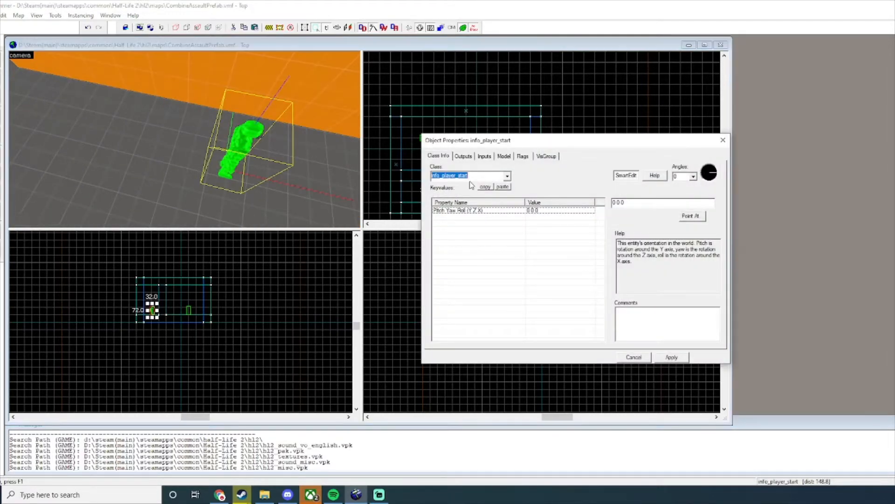
{"action": "type", "text": "combine"}
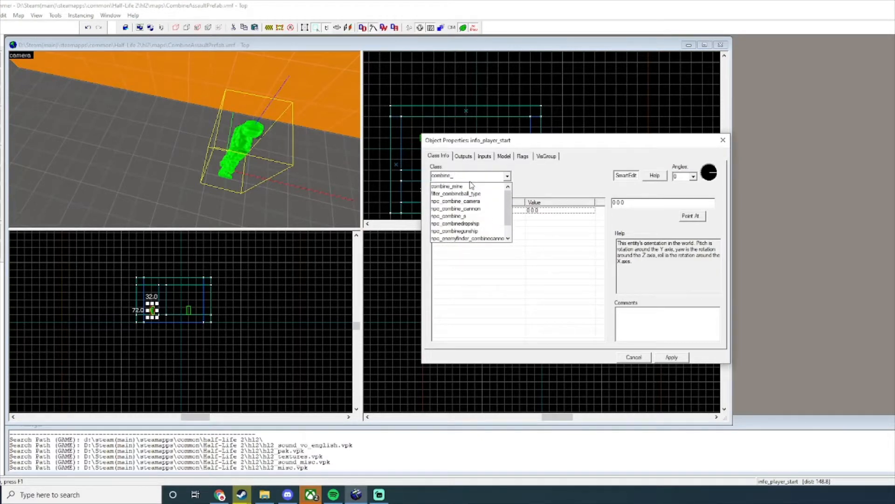
{"action": "type", "text": "_"}
{"action": "left_click", "coordinate": [472, 216]}
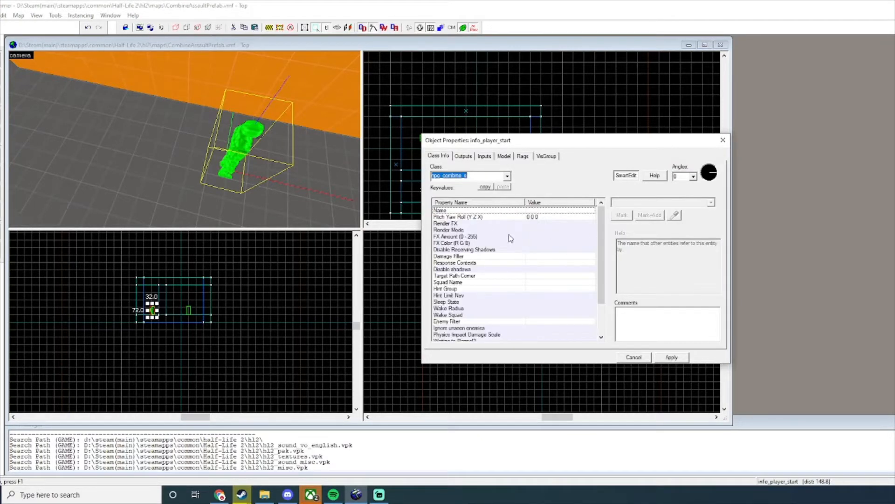
{"action": "left_click", "coordinate": [680, 357]}
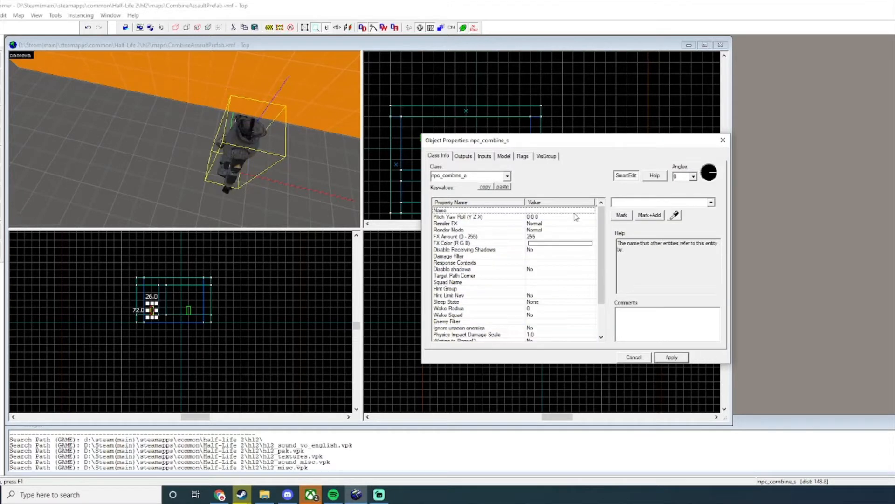
Step: Name the npc_combine_s entity CombineAssaulter1 and close its properties
{"action": "left_click", "coordinate": [641, 203]}
{"action": "type", "text": "CombineAS"}
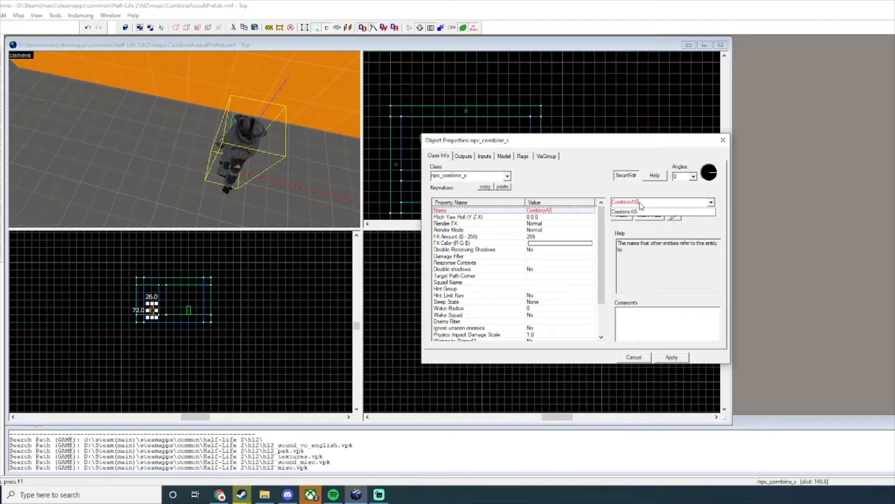
{"action": "type", "text": "sausaulter1"}
{"action": "key", "text": "Return"}
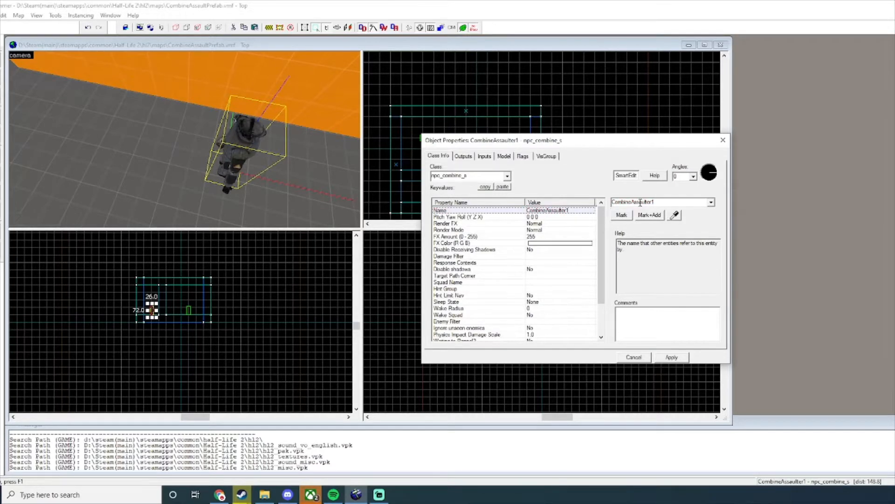
{"action": "left_click", "coordinate": [723, 140]}
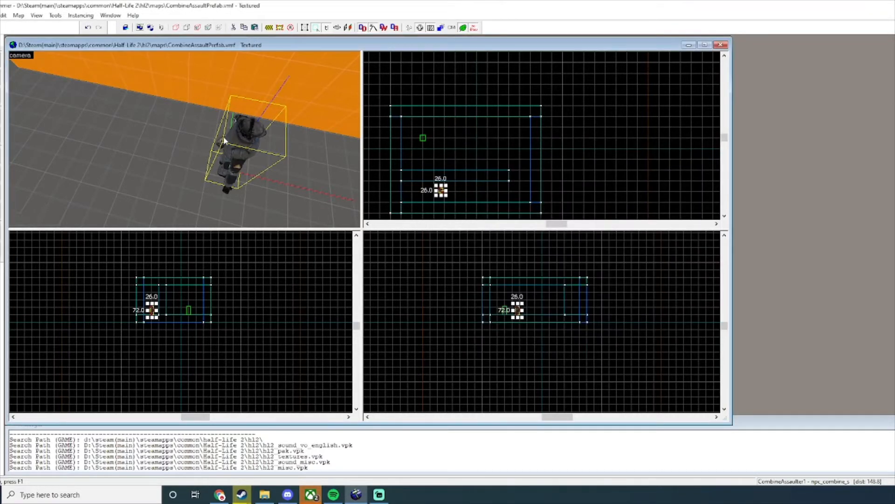
Step: Duplicate the CombineAssaulter1 soldier to its west side and bring the copy up to floor level
{"action": "scroll", "coordinate": [434, 191], "scroll_direction": "up", "scroll_amount": 9}
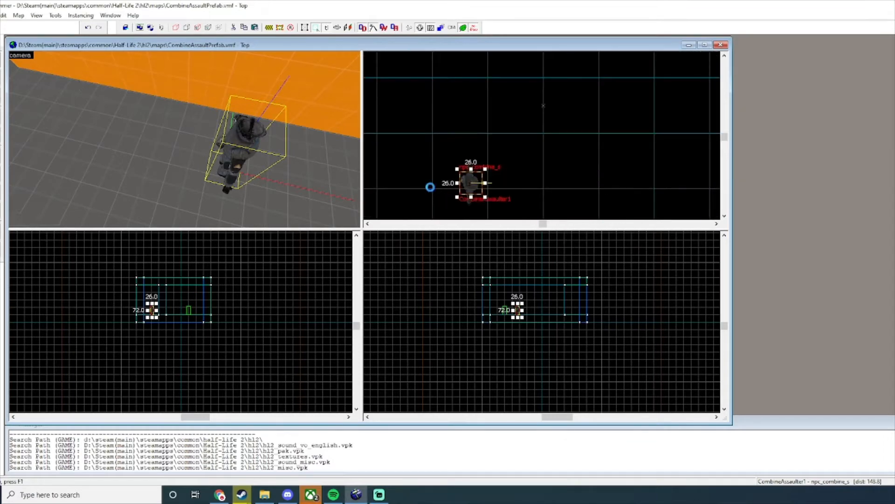
{"action": "left_click_drag", "start_coordinate": [468, 183], "coordinate": [424, 182], "text": "shift"}
{"action": "scroll", "coordinate": [512, 322], "scroll_direction": "up", "scroll_amount": 6}
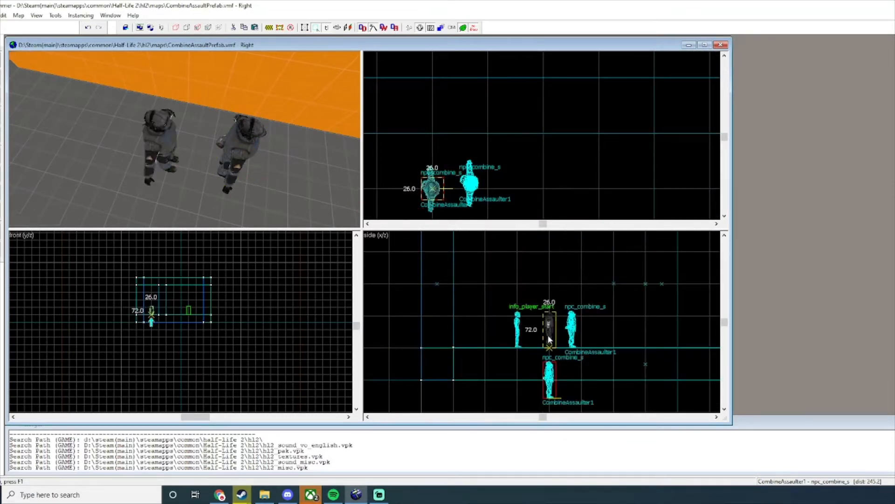
Step: Reduce the grid size and adjust both Combine soldiers so they stand side by side just above the floor
{"action": "key", "text": "bracketleft"}
{"action": "key", "text": "bracketleft"}
{"action": "key", "text": "bracketleft"}
{"action": "scroll", "coordinate": [549, 328], "scroll_direction": "up", "scroll_amount": 3}
{"action": "left_click_drag", "start_coordinate": [551, 336], "coordinate": [552, 330]}
{"action": "left_click", "coordinate": [589, 329]}
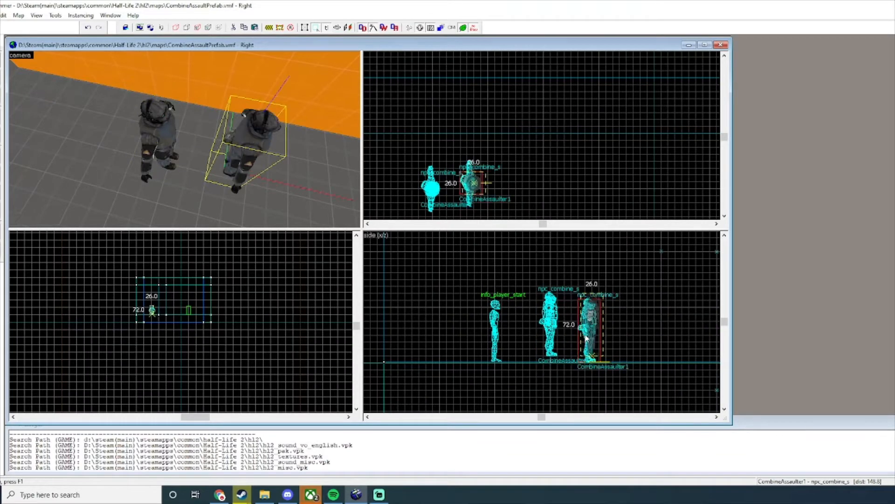
{"action": "left_click", "coordinate": [162, 147]}
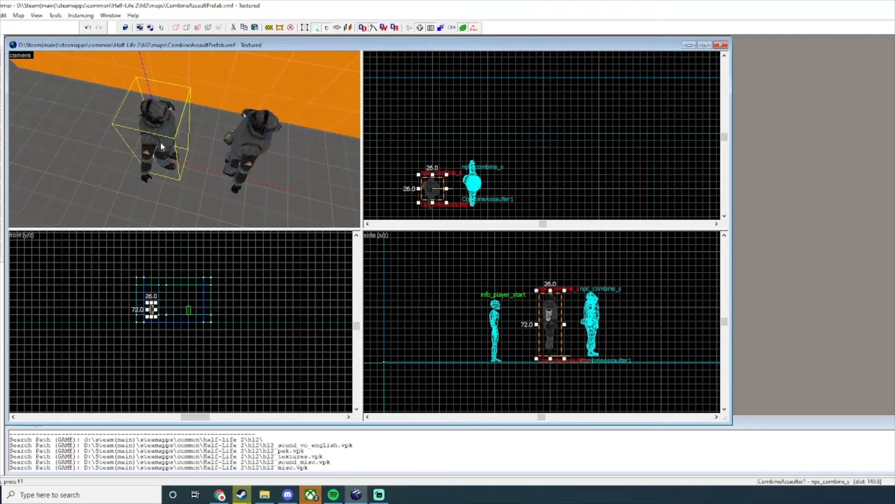
{"action": "left_click", "coordinate": [256, 145], "text": "ctrl"}
{"action": "scroll", "coordinate": [528, 290], "scroll_direction": "up", "scroll_amount": 4}
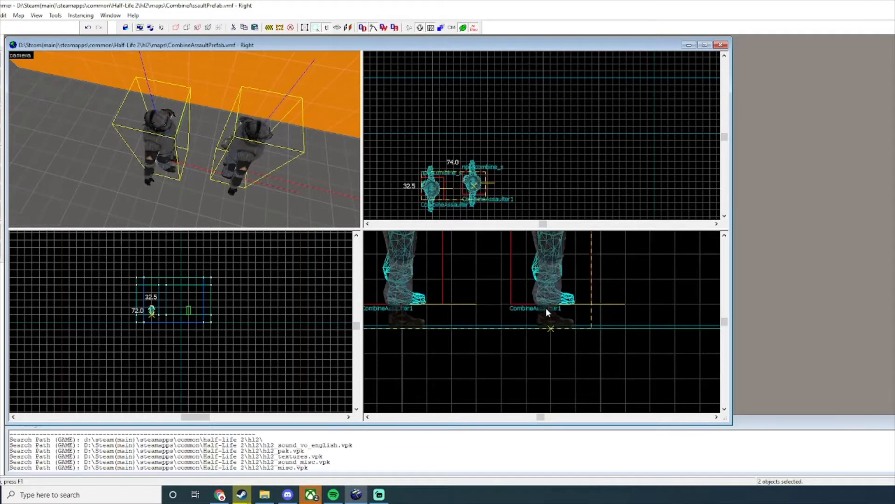
{"action": "scroll", "coordinate": [518, 178], "scroll_direction": "down", "scroll_amount": 2}
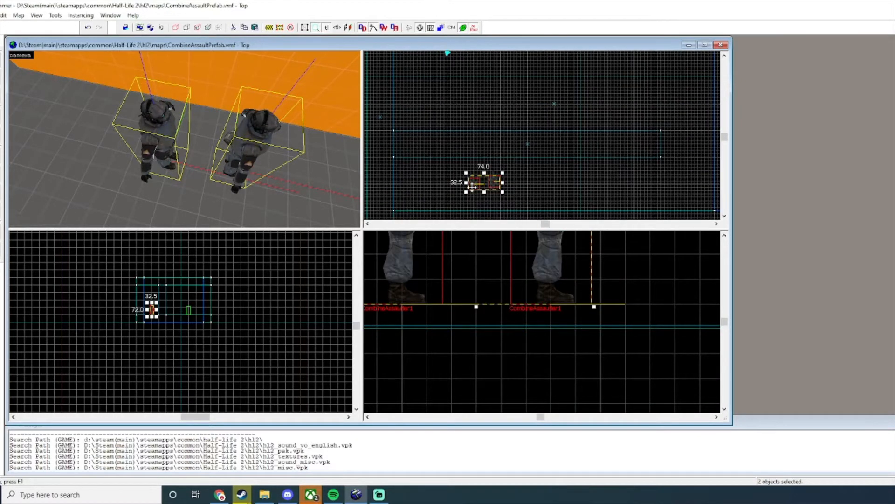
Step: Move the western Combine soldier slightly north so it lines up with the eastern one
{"action": "left_click", "coordinate": [151, 137]}
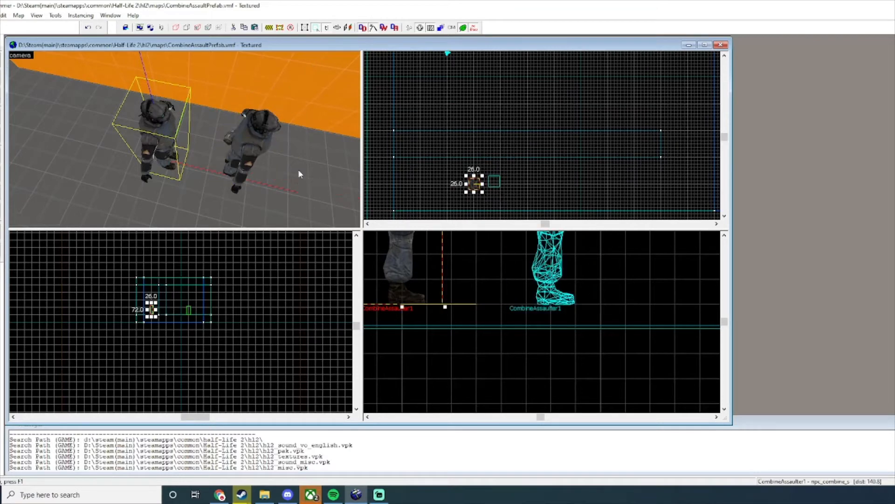
{"action": "scroll", "coordinate": [404, 179], "scroll_direction": "up", "scroll_amount": 4}
{"action": "left_click_drag", "start_coordinate": [562, 188], "coordinate": [560, 180]}
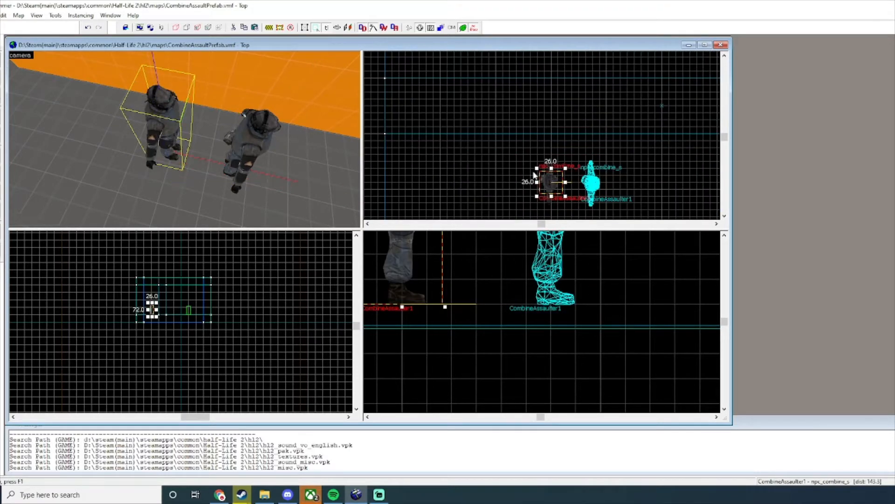
{"action": "left_click", "coordinate": [252, 129]}
{"action": "scroll", "coordinate": [598, 180], "scroll_direction": "up", "scroll_amount": 3}
Step: Duplicate both Combine soldiers and place the copied pair to the west in the same row, at the same height and with matching spacing
{"action": "left_click", "coordinate": [163, 134]}
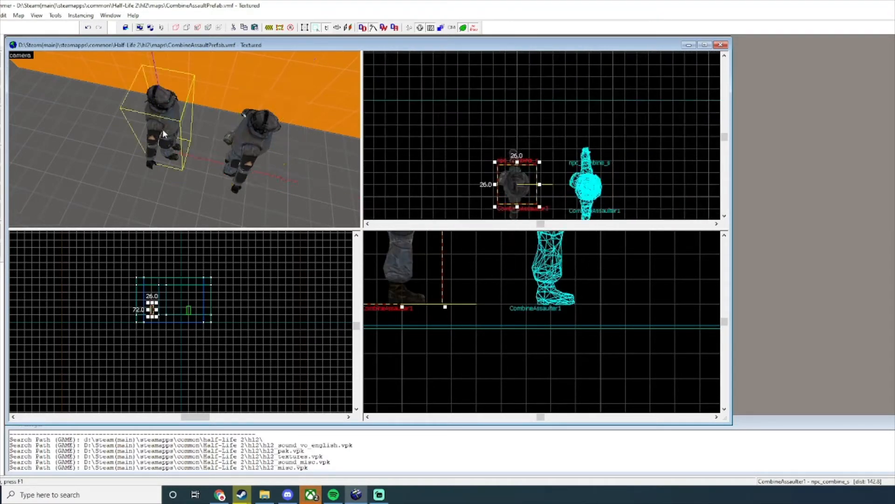
{"action": "left_click", "coordinate": [295, 142], "text": "ctrl"}
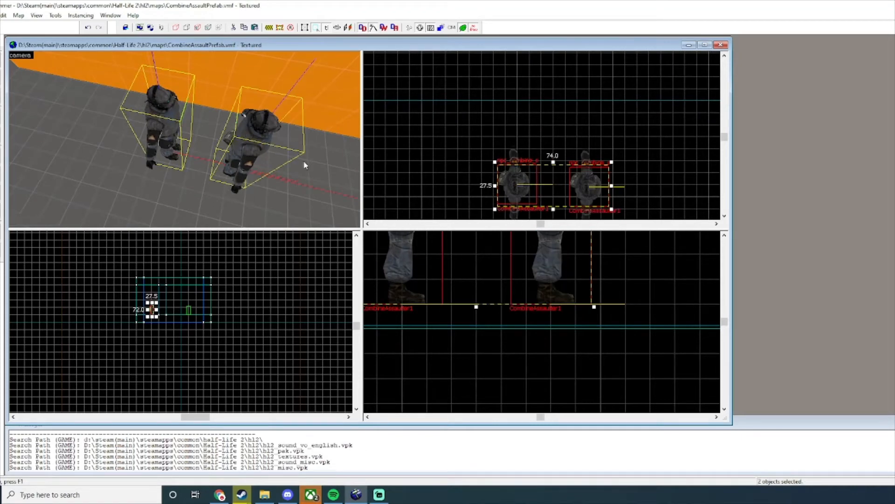
{"action": "scroll", "coordinate": [517, 301], "scroll_direction": "down", "scroll_amount": 10}
{"action": "key", "text": "ctrl+v"}
{"action": "scroll", "coordinate": [450, 279], "scroll_direction": "up", "scroll_amount": 4}
{"action": "left_click_drag", "start_coordinate": [457, 285], "coordinate": [492, 298]}
{"action": "left_click_drag", "start_coordinate": [468, 144], "coordinate": [469, 198]}
{"action": "middle_click_drag", "start_coordinate": [250, 178], "coordinate": [225, 176]}
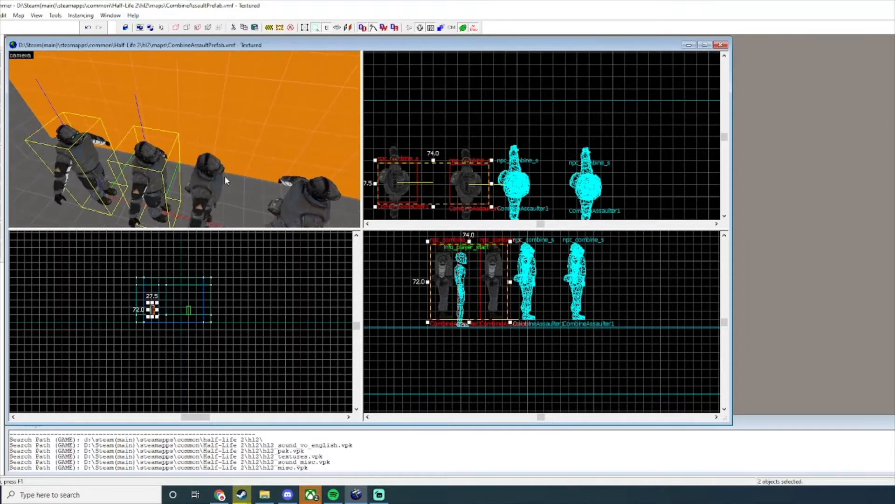
{"action": "left_click_drag", "start_coordinate": [484, 189], "coordinate": [448, 188]}
{"action": "key", "text": "a"}
{"action": "key", "text": "s"}
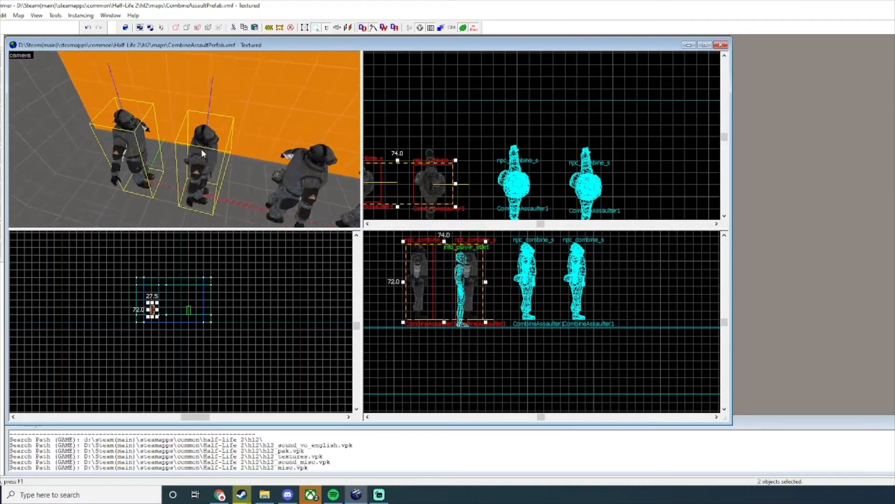
Step: Open the properties of the second soldier from the east and name it CombineAssaulter2
{"action": "middle_click_drag", "start_coordinate": [202, 153], "coordinate": [18, 72]}
{"action": "double_click", "coordinate": [261, 119]}
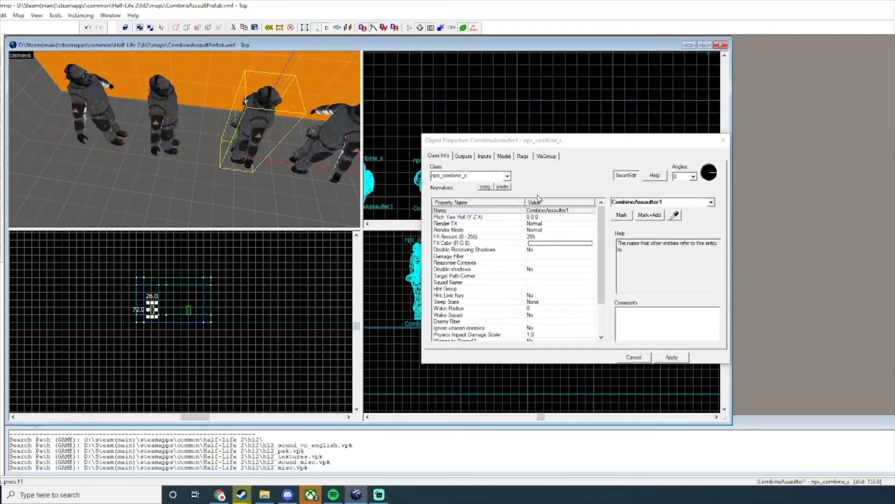
{"action": "left_click", "coordinate": [667, 201]}
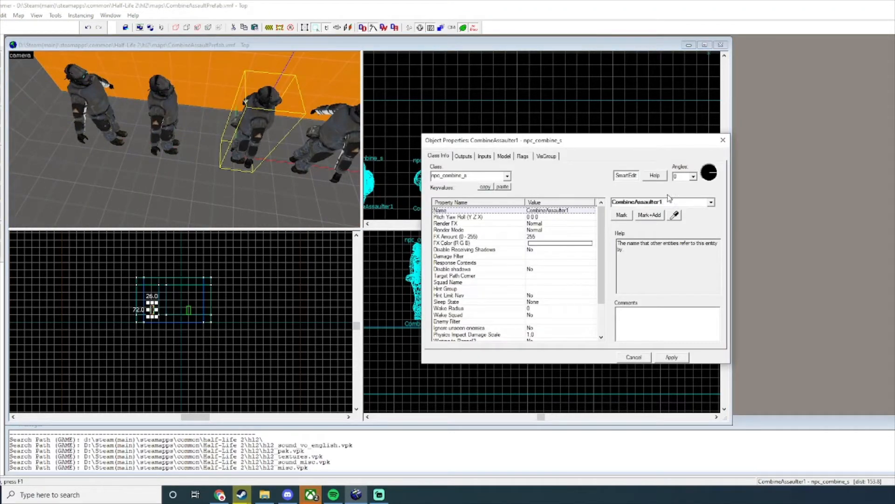
Step: Rename the third soldier from the east to CombineAssaulter3
{"action": "left_click", "coordinate": [161, 103]}
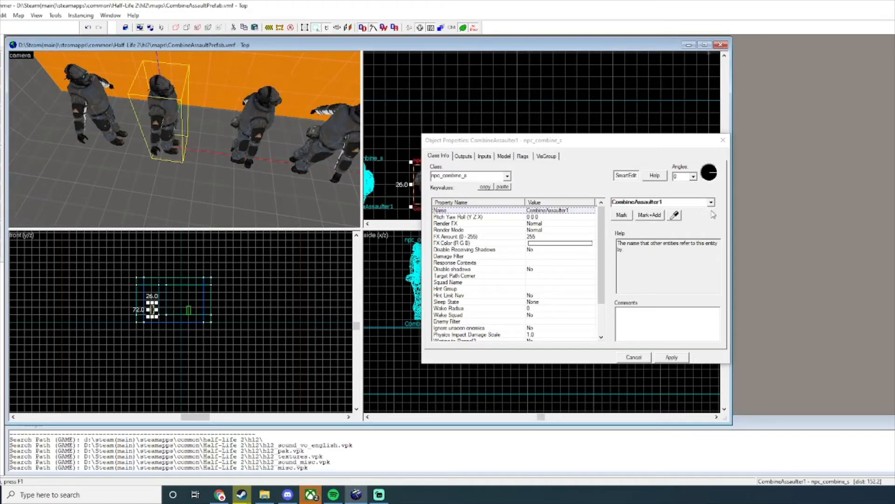
{"action": "left_click", "coordinate": [692, 202]}
{"action": "key", "text": "BackSpace"}
{"action": "type", "text": "3"}
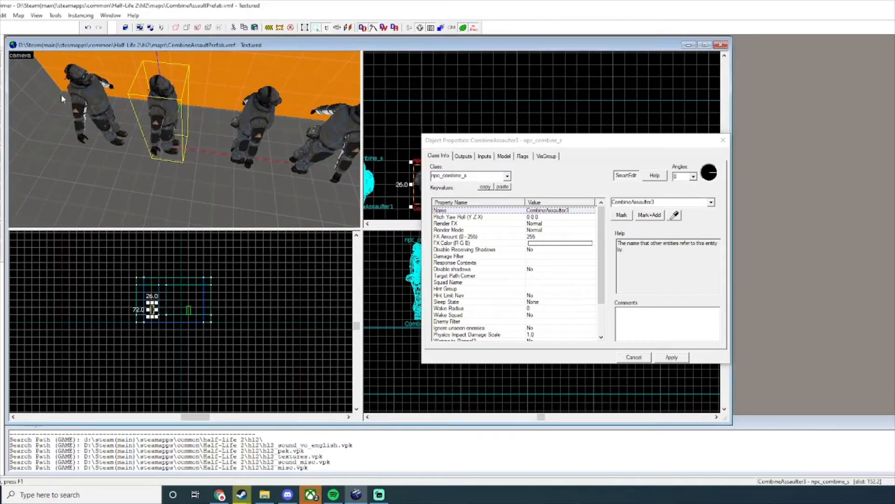
Step: Rename the westernmost soldier to CombineAssaulter4 and close its properties
{"action": "left_click", "coordinate": [60, 94]}
{"action": "left_click", "coordinate": [667, 201]}
{"action": "key", "text": "BackSpace"}
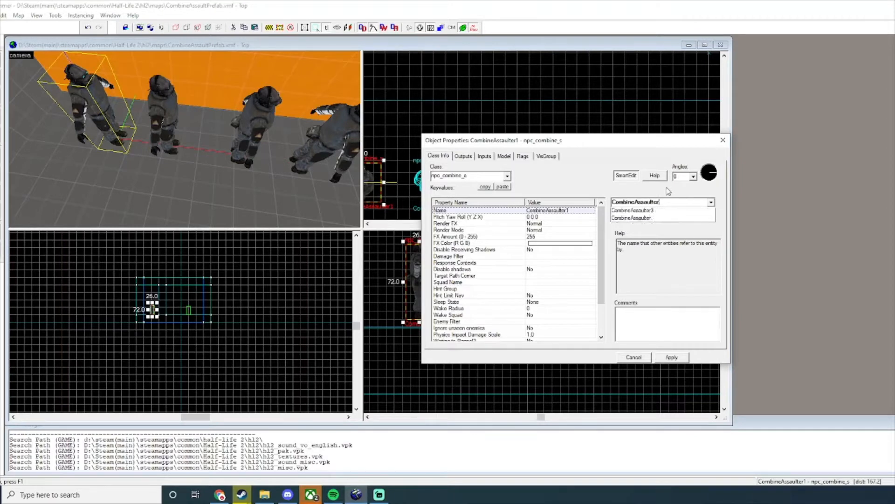
{"action": "type", "text": "4"}
{"action": "key", "text": "Return"}
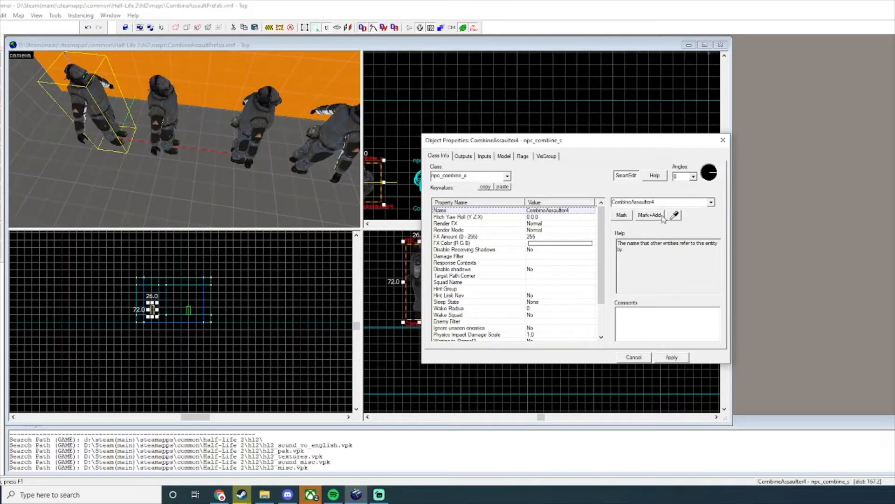
{"action": "left_click", "coordinate": [723, 140]}
Step: For all four Combine soldiers, enable the flags Don't drop weapons, Ignore player push and Gag, and toggle Wait For Script on and back
{"action": "left_click", "coordinate": [161, 117], "text": "ctrl"}
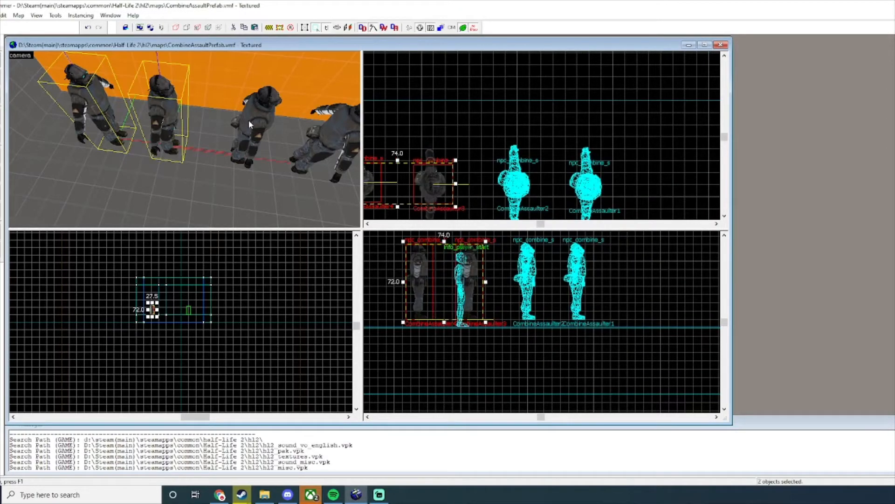
{"action": "left_click", "coordinate": [248, 119], "text": "ctrl"}
{"action": "left_click", "coordinate": [335, 130], "text": "ctrl"}
{"action": "key", "text": "alt+Return"}
{"action": "left_click", "coordinate": [504, 156]}
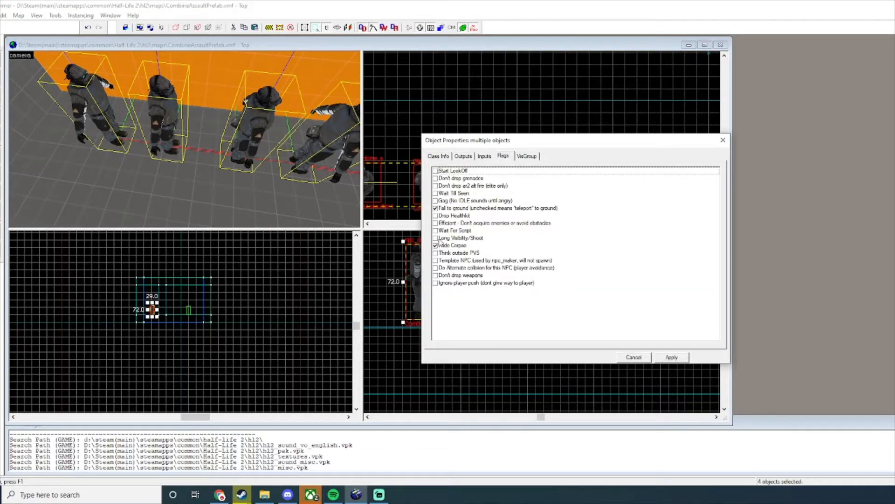
{"action": "left_click", "coordinate": [435, 231]}
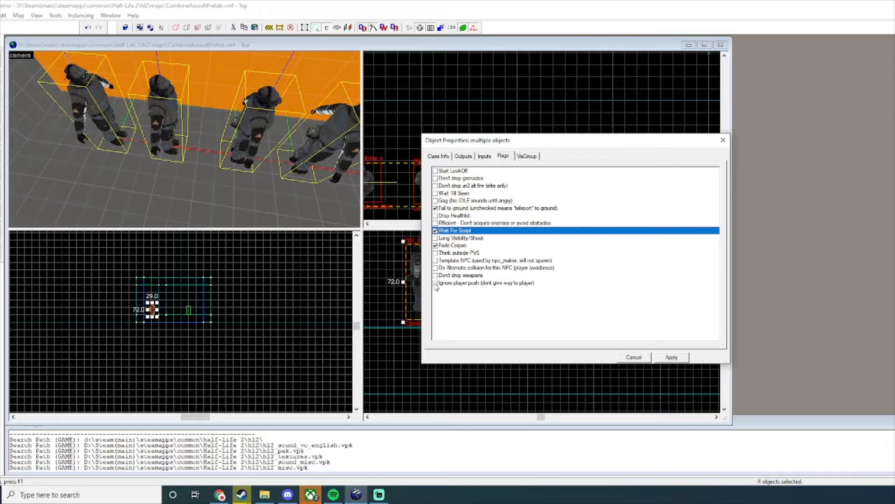
{"action": "left_click", "coordinate": [436, 276]}
{"action": "left_click", "coordinate": [435, 284]}
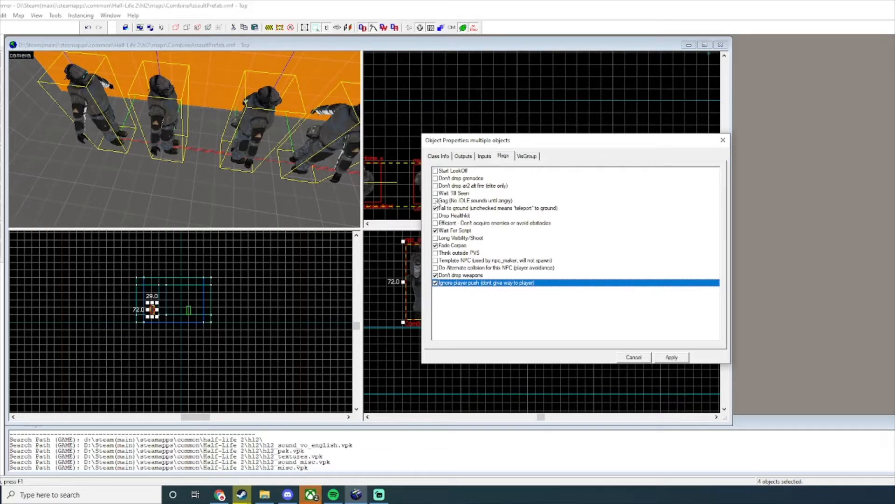
{"action": "left_click", "coordinate": [435, 201]}
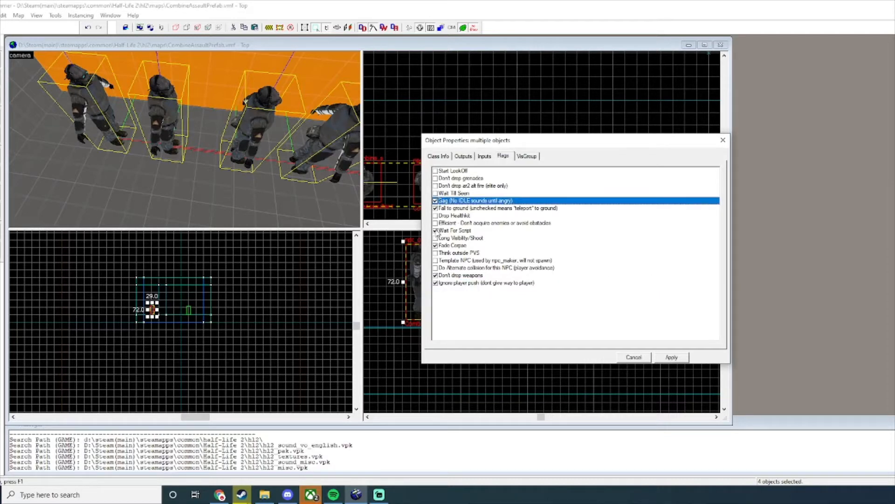
{"action": "left_click", "coordinate": [436, 231]}
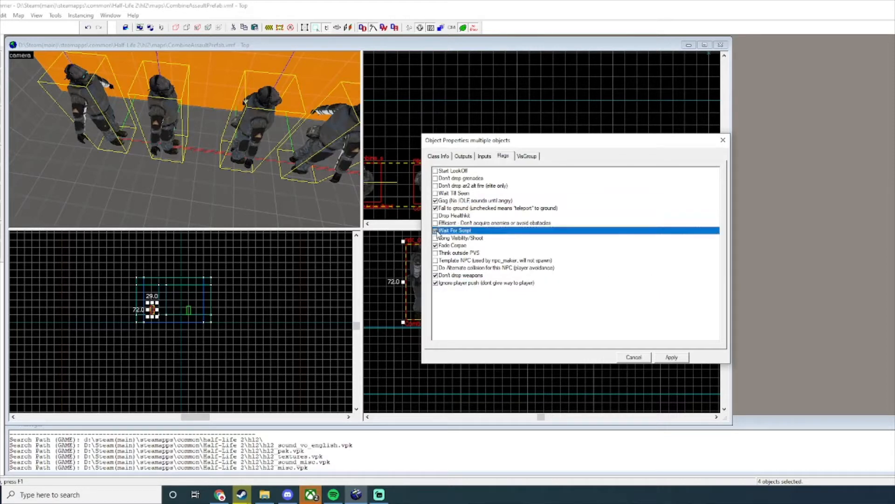
Step: Set the Sleep State of all four soldiers to Waiting for input, ignore PVS
{"action": "left_click", "coordinate": [438, 156]}
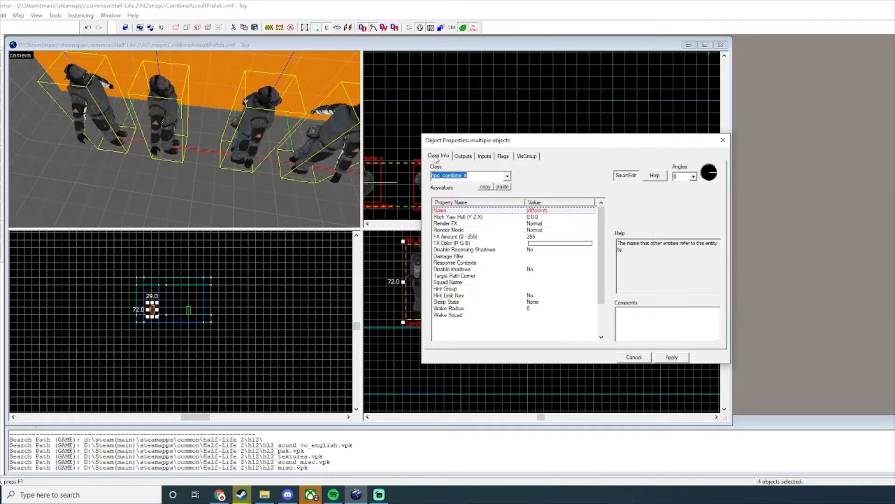
{"action": "scroll", "coordinate": [565, 264], "scroll_direction": "down", "scroll_amount": 2}
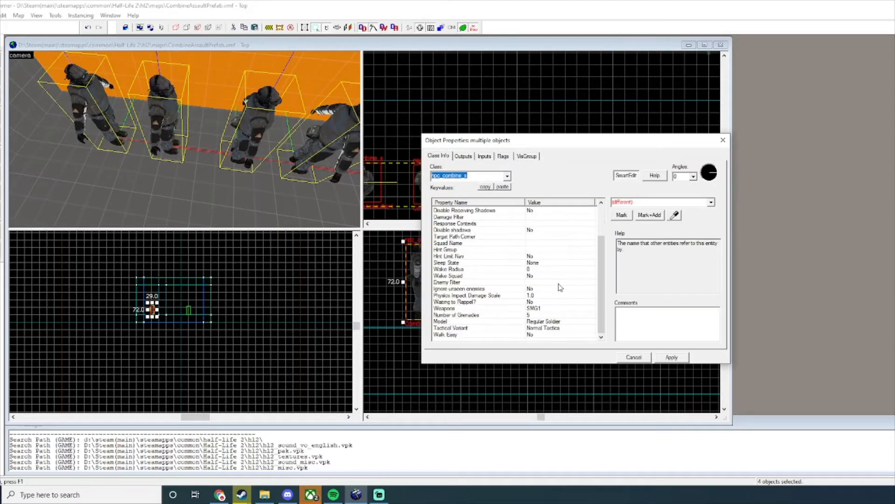
{"action": "left_click", "coordinate": [456, 263]}
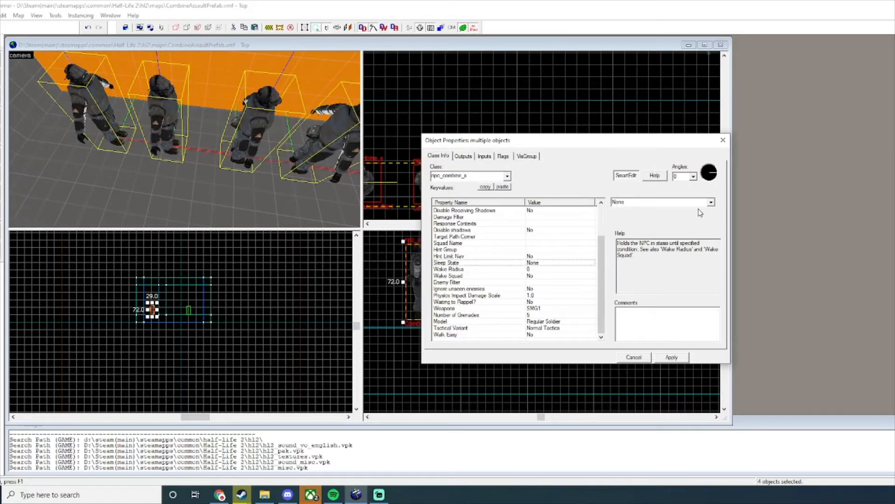
{"action": "left_click", "coordinate": [710, 202]}
{"action": "left_click", "coordinate": [494, 263]}
{"action": "left_click", "coordinate": [454, 264]}
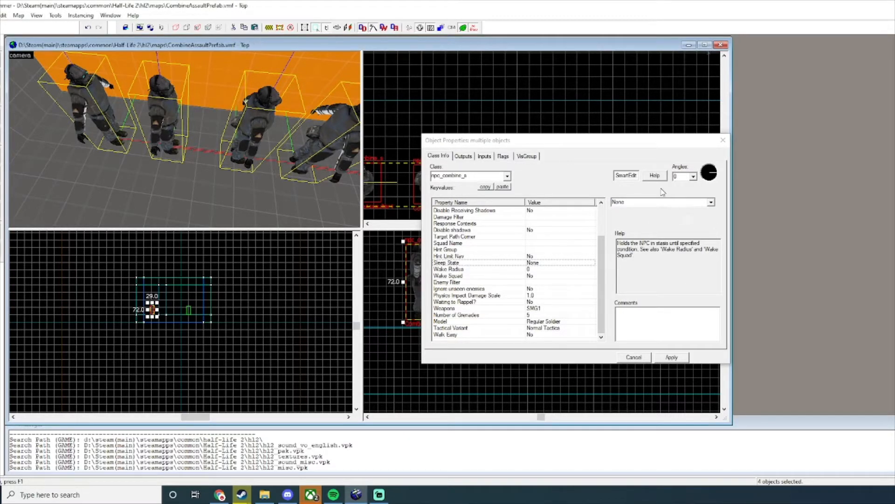
{"action": "left_click", "coordinate": [711, 202]}
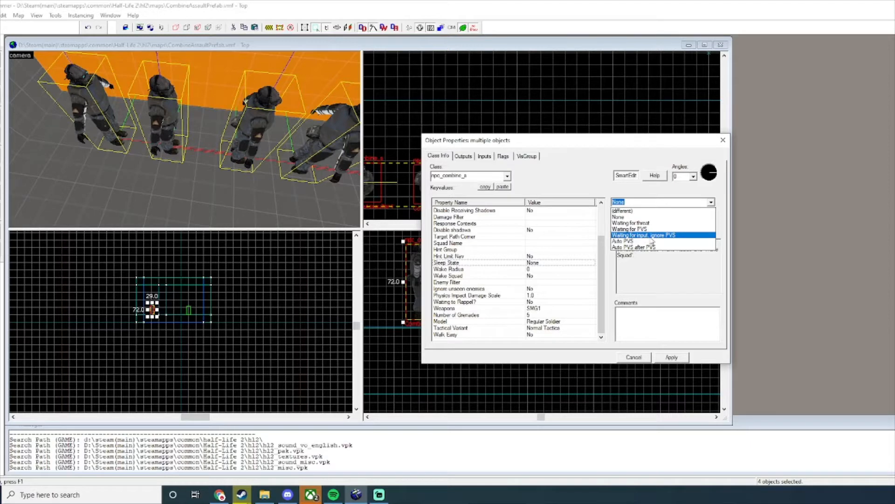
{"action": "left_click", "coordinate": [677, 236]}
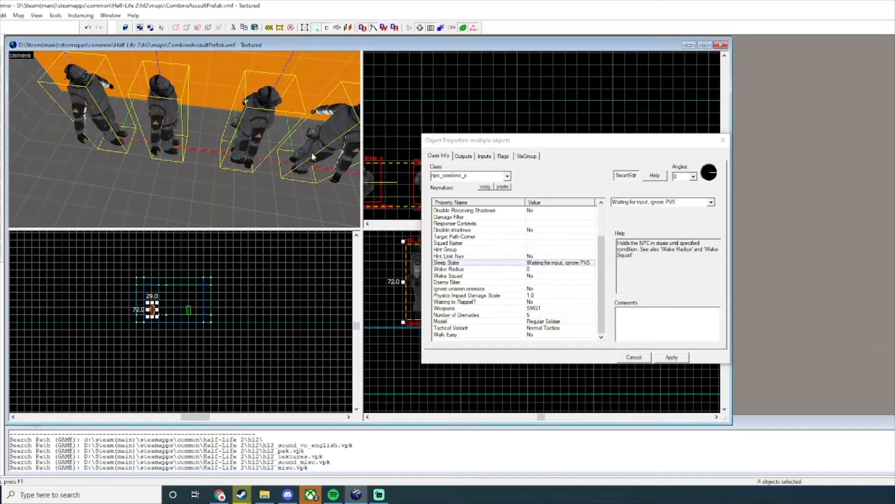
Step: Examine the row of four Combine soldiers and the partition wall beside them in the 3D view
{"action": "key", "text": "z"}
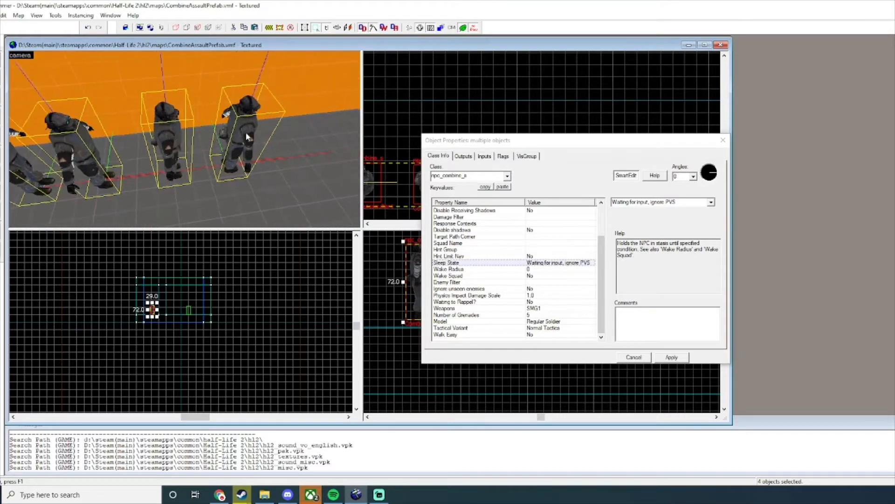
{"action": "key", "text": "a"}
{"action": "key", "text": "w"}
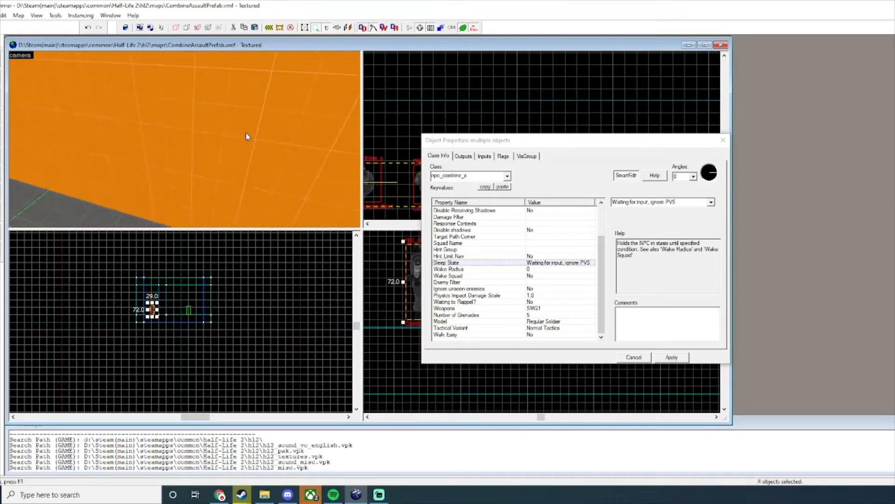
{"action": "key", "text": "s"}
{"action": "key", "text": "d"}
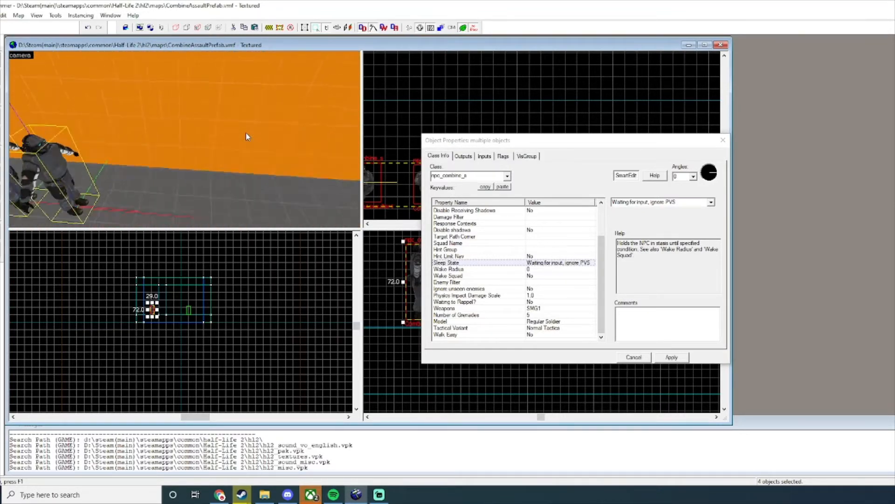
{"action": "key", "text": "w"}
{"action": "key", "text": "w"}
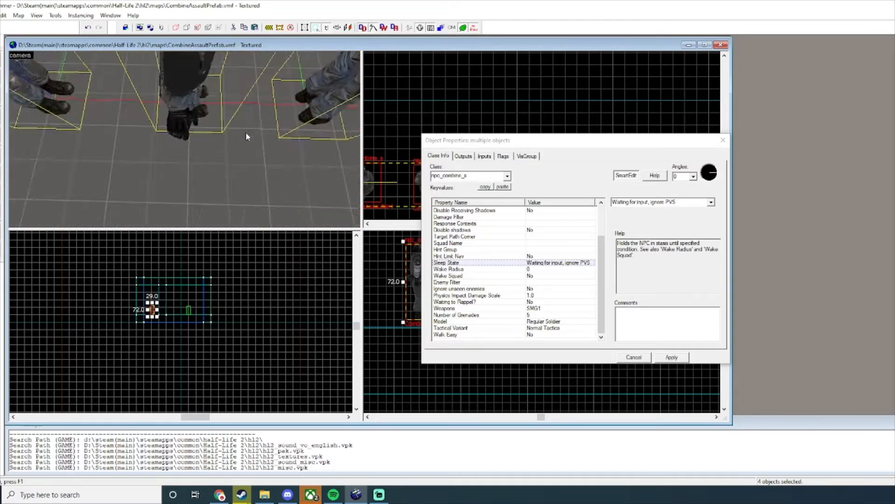
{"action": "key", "text": "s"}
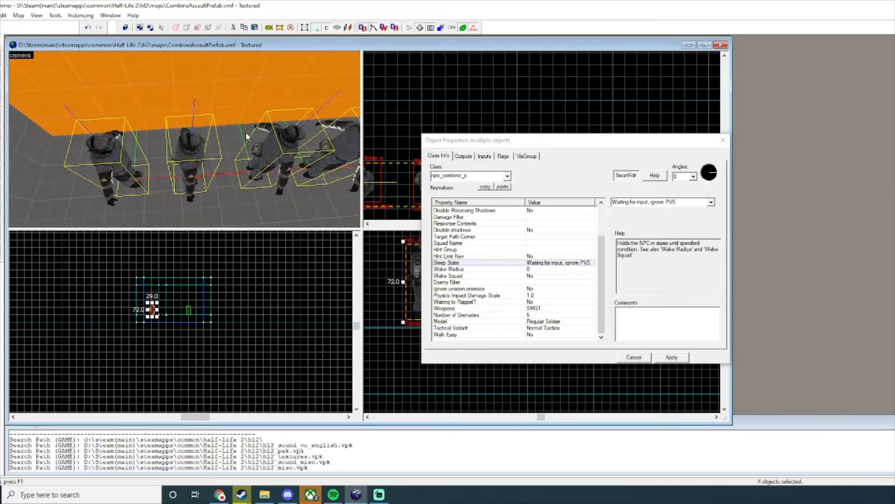
{"action": "key", "text": "a"}
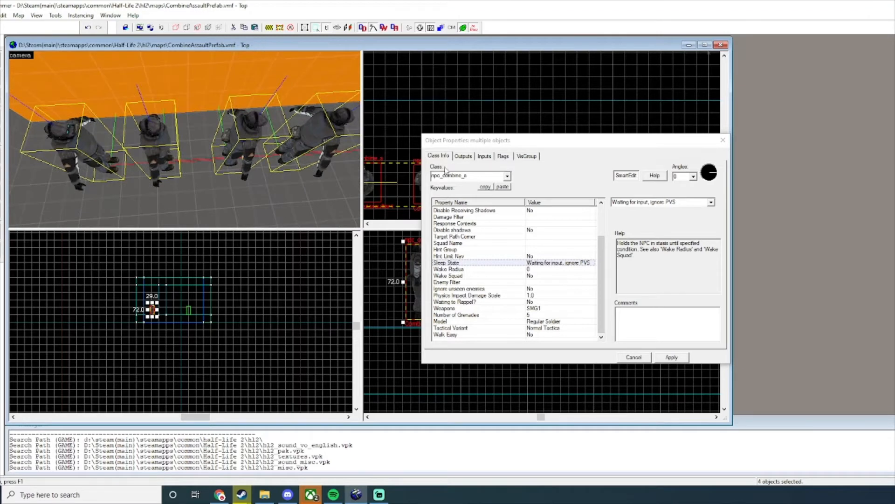
Step: Try Waiting for PVS as the four soldiers' Sleep State, then restore Waiting for input, ignore PVS
{"action": "left_click", "coordinate": [711, 202]}
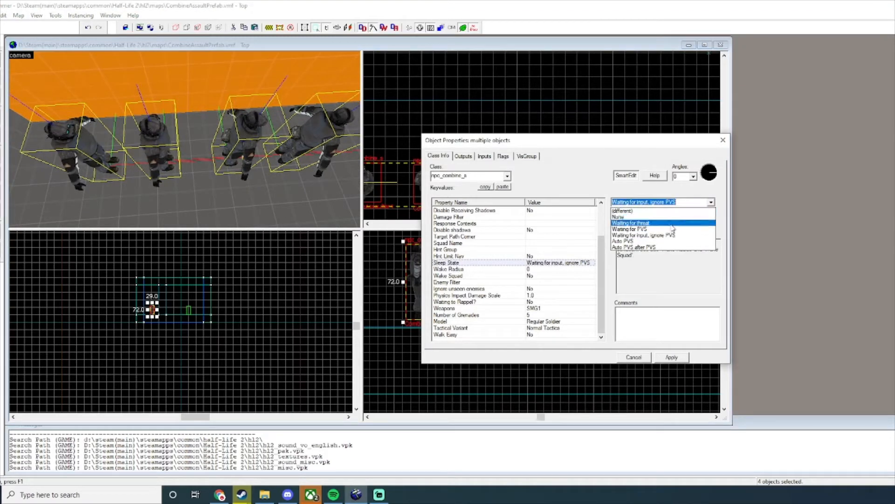
{"action": "left_click", "coordinate": [711, 210]}
{"action": "left_click", "coordinate": [711, 204]}
{"action": "left_click", "coordinate": [634, 229]}
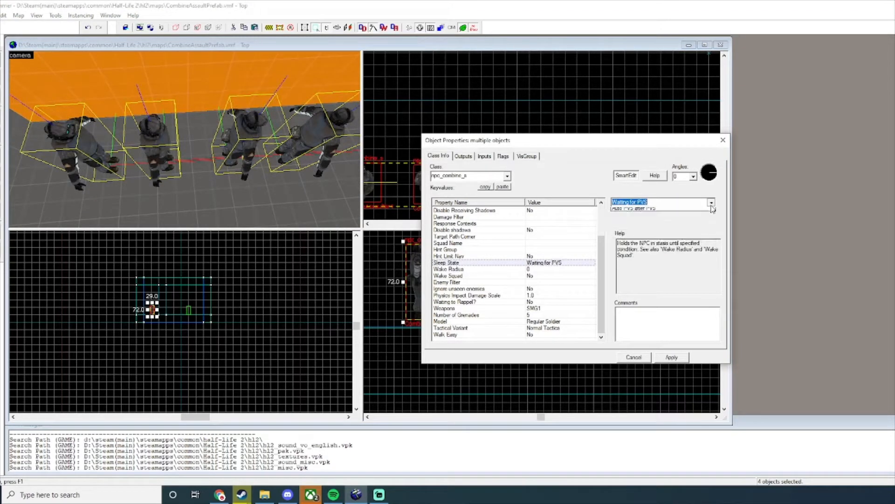
{"action": "left_click", "coordinate": [711, 202]}
{"action": "left_click", "coordinate": [644, 235]}
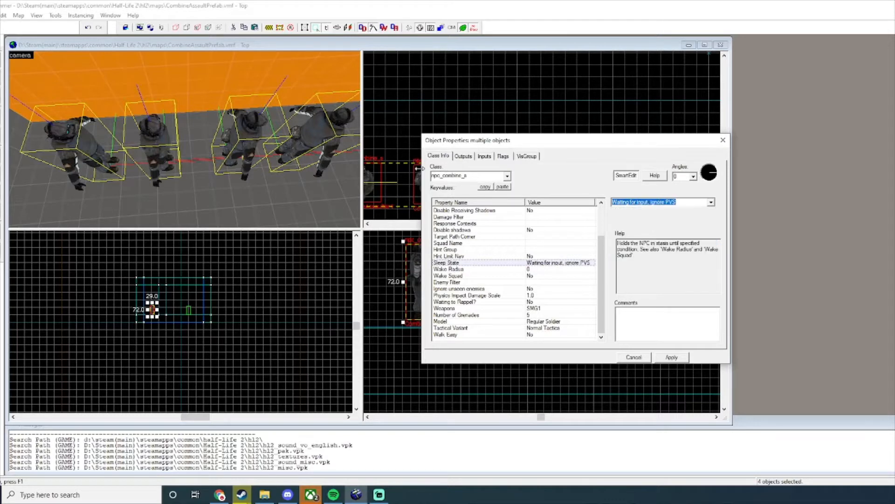
Step: Examine the line of four Combine soldiers from its end and from above in the 3D view
{"action": "key", "text": "d"}
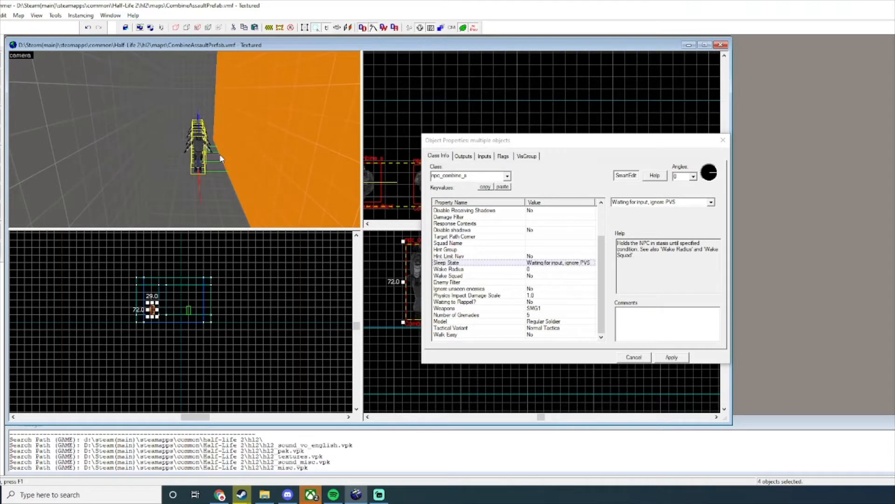
{"action": "key", "text": "w"}
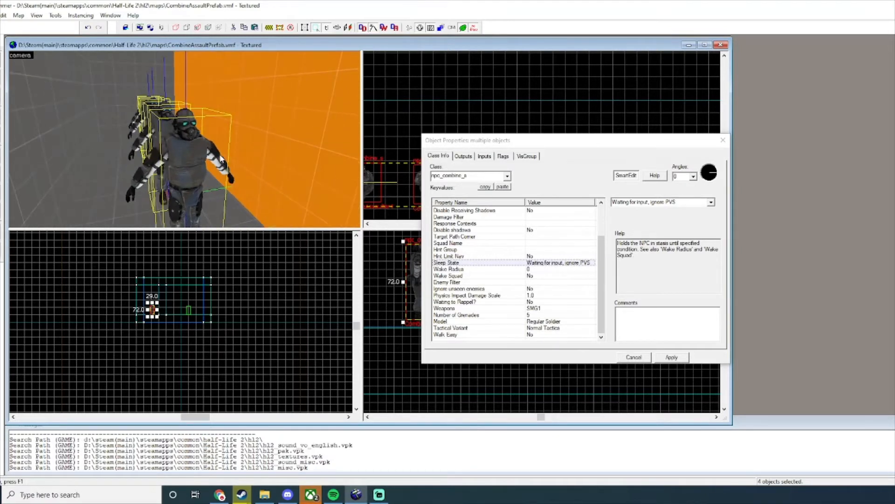
{"action": "key", "text": "s"}
{"action": "key", "text": "w"}
{"action": "key", "text": "w"}
{"action": "key", "text": "s"}
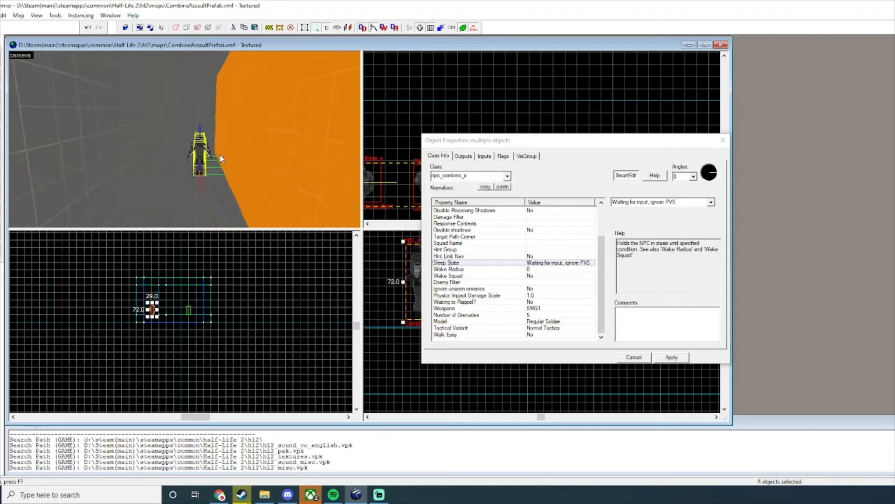
{"action": "key", "text": "w"}
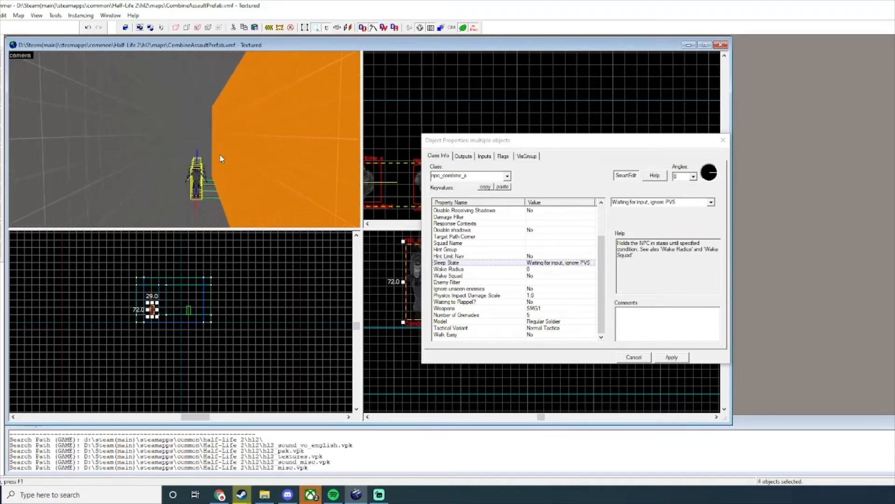
{"action": "key", "text": "a"}
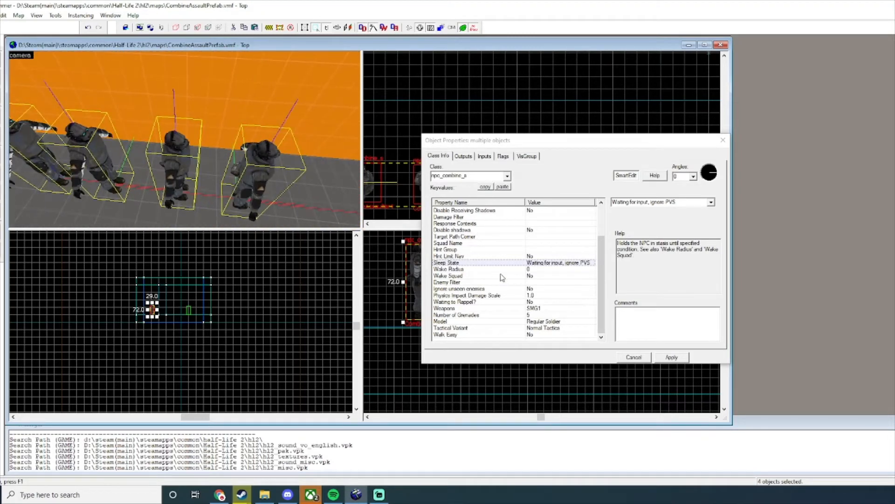
Step: Review the Wake Squad and Squad Name properties of the four soldiers and apply their settings
{"action": "left_click", "coordinate": [499, 281]}
{"action": "left_click", "coordinate": [483, 276]}
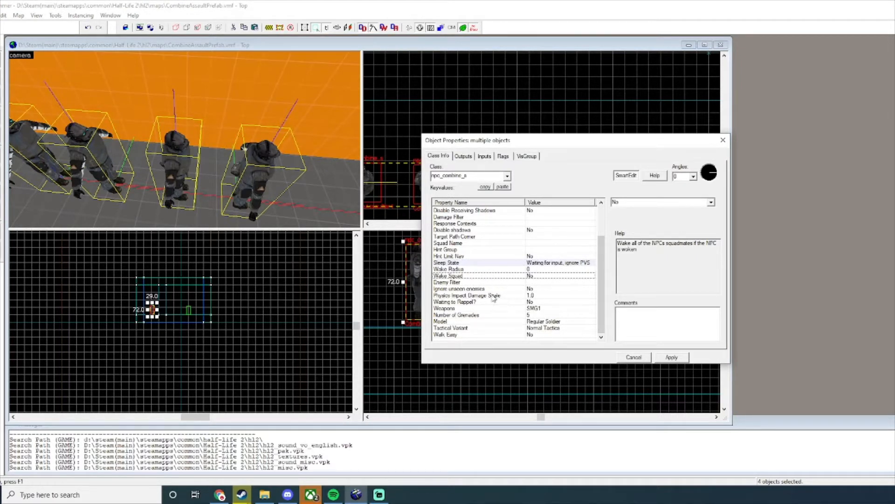
{"action": "scroll", "coordinate": [481, 253], "scroll_direction": "up", "scroll_amount": 1}
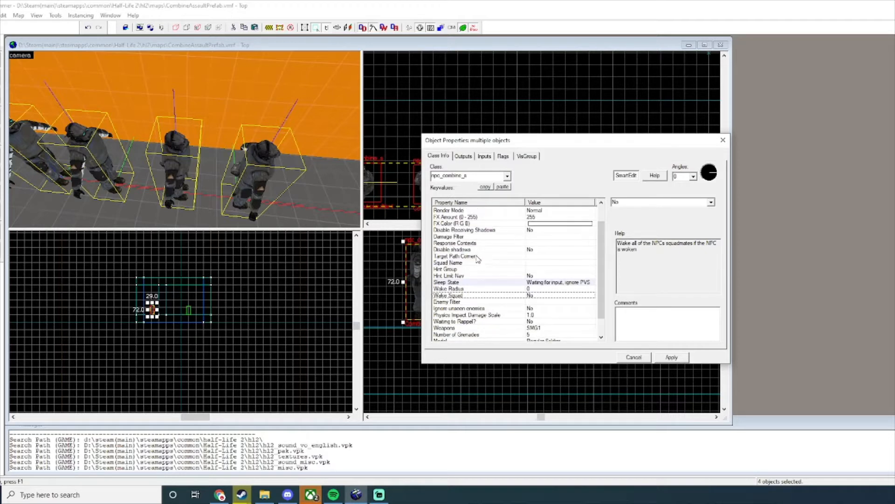
{"action": "left_click", "coordinate": [478, 263]}
{"action": "left_click", "coordinate": [642, 206]}
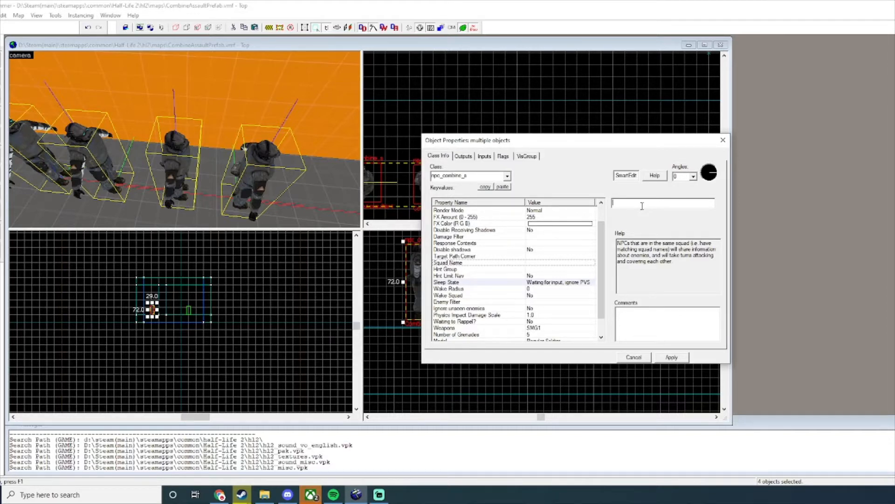
{"action": "left_click", "coordinate": [678, 362]}
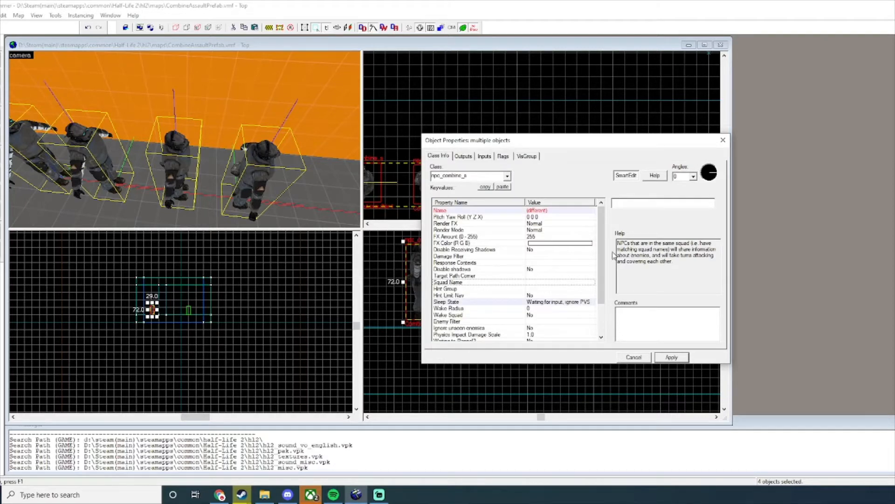
Step: Check the flags of the four soldiers and the area around them, then apply and close their properties
{"action": "left_click", "coordinate": [504, 156]}
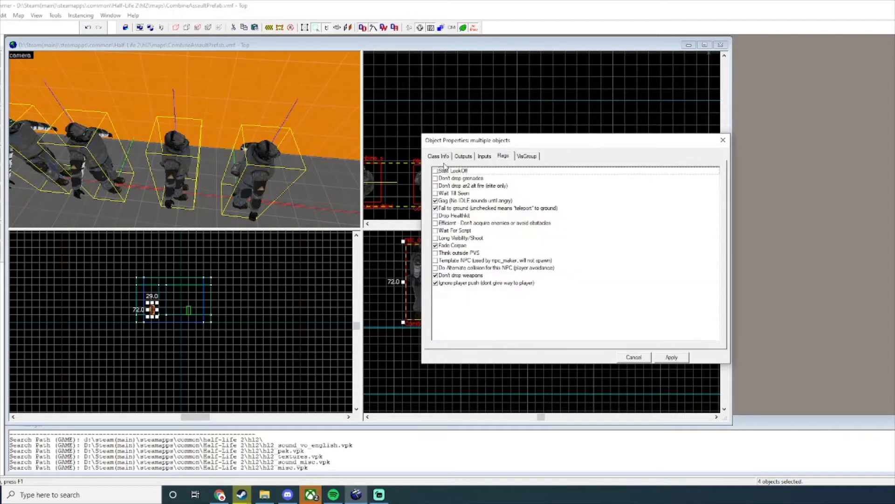
{"action": "left_click", "coordinate": [443, 158]}
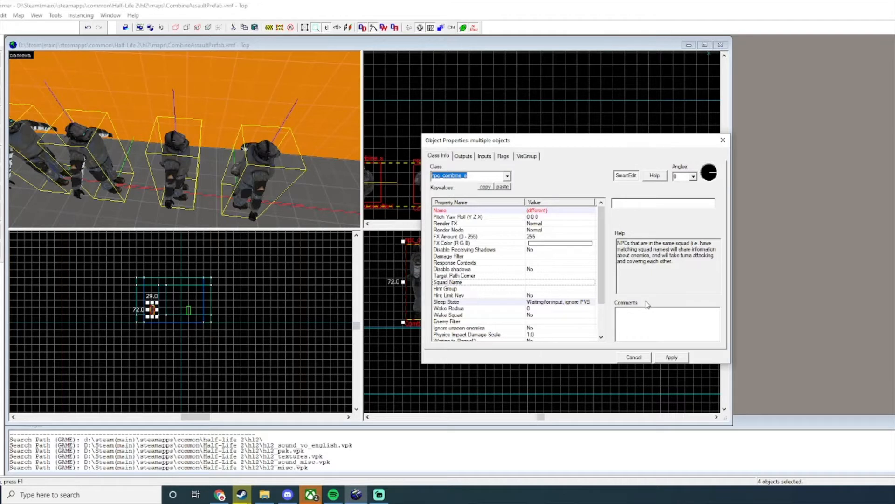
{"action": "key", "text": "z"}
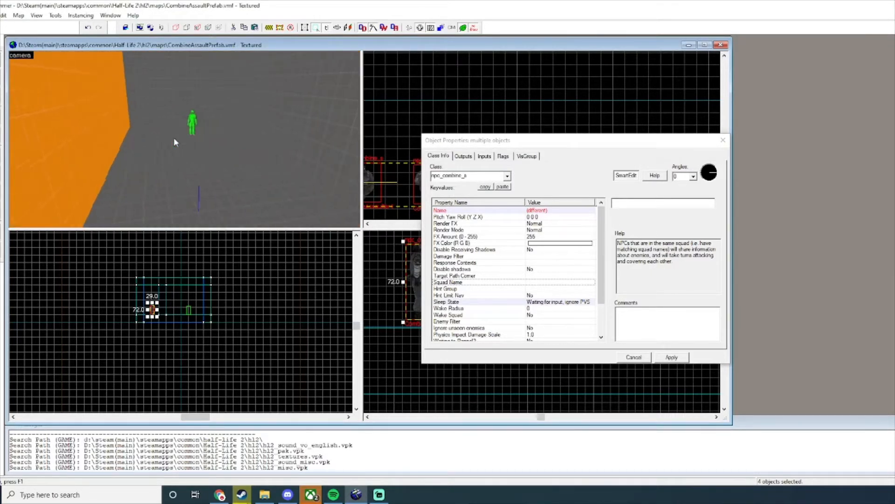
{"action": "key", "text": "w"}
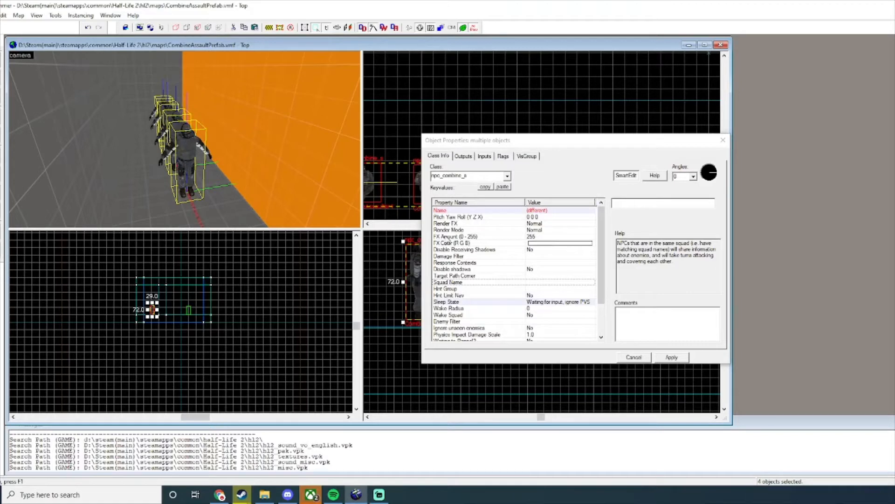
{"action": "scroll", "coordinate": [500, 257], "scroll_direction": "down", "scroll_amount": 2}
{"action": "left_click", "coordinate": [503, 156]}
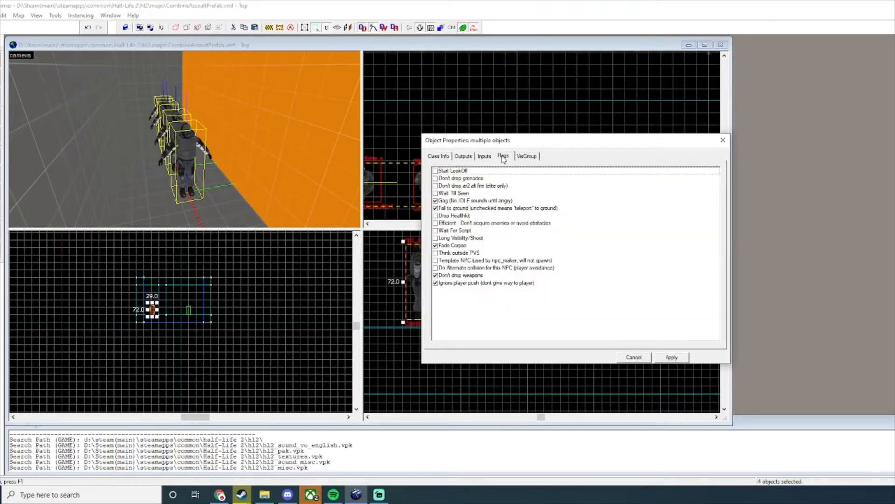
{"action": "left_click", "coordinate": [679, 356]}
{"action": "left_click", "coordinate": [723, 140]}
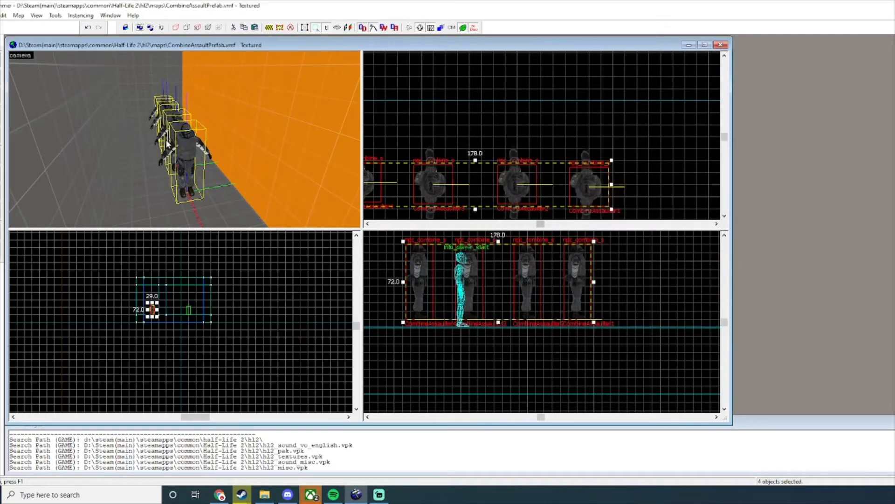
Step: Place a point entity on the floor beyond CombineAssaulter1 and change its class to ai_goal_assault
{"action": "key", "text": "Down"}
{"action": "key", "text": "Right"}
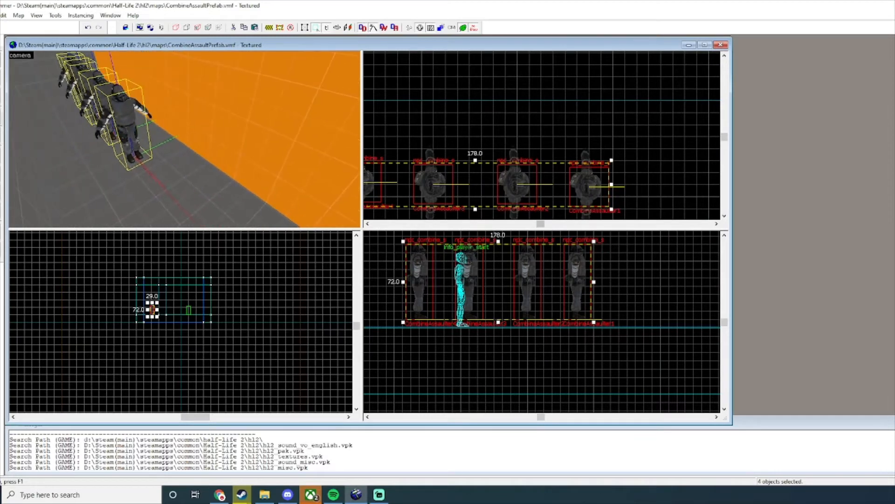
{"action": "left_click", "coordinate": [192, 199]}
{"action": "double_click", "coordinate": [188, 158]}
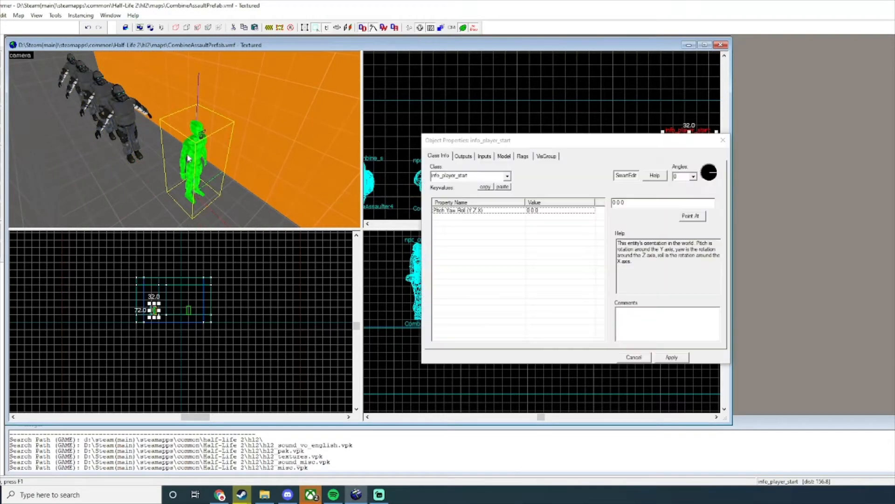
{"action": "left_click", "coordinate": [480, 175]}
{"action": "key", "text": "BackSpace"}
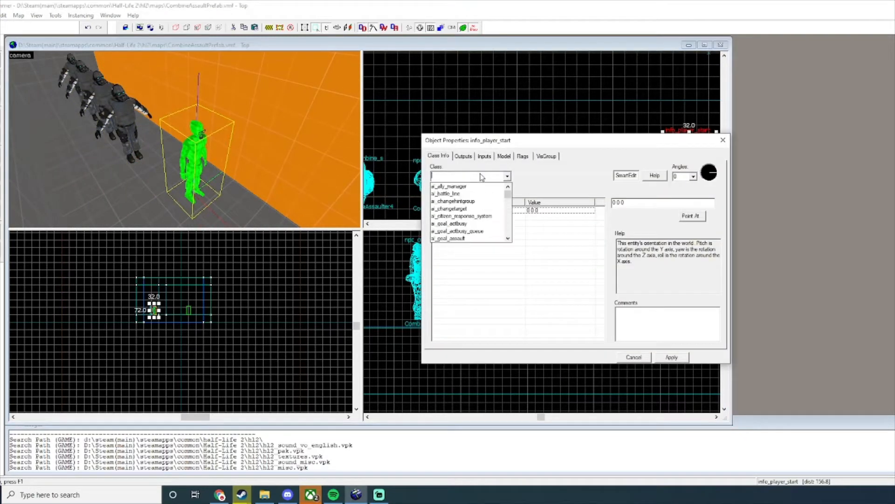
{"action": "type", "text": "assault"}
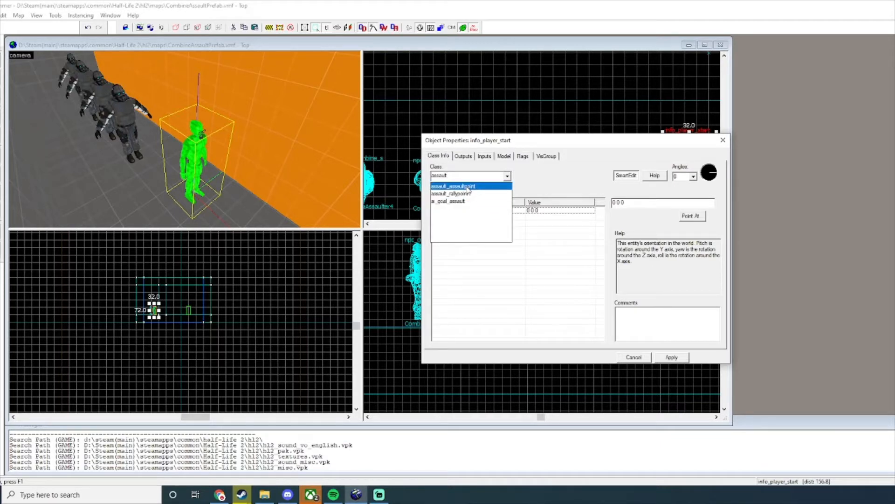
{"action": "left_click", "coordinate": [479, 201]}
{"action": "left_click", "coordinate": [297, 192]}
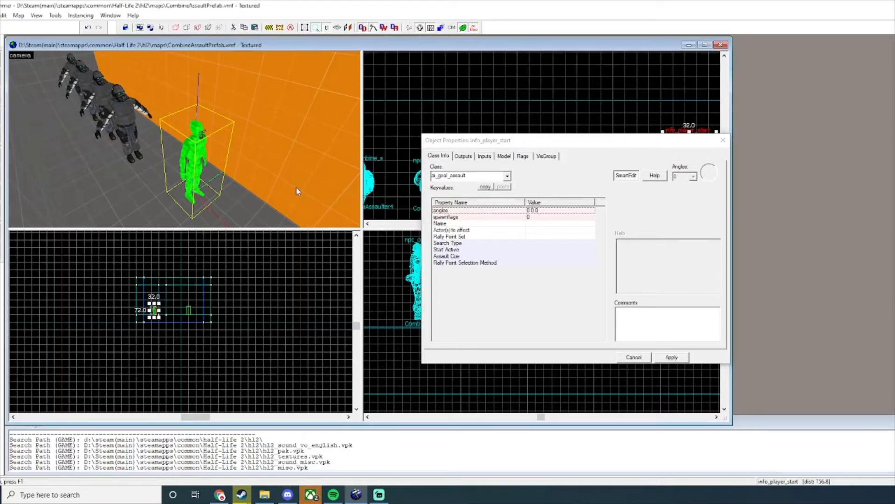
{"action": "left_click", "coordinate": [671, 357]}
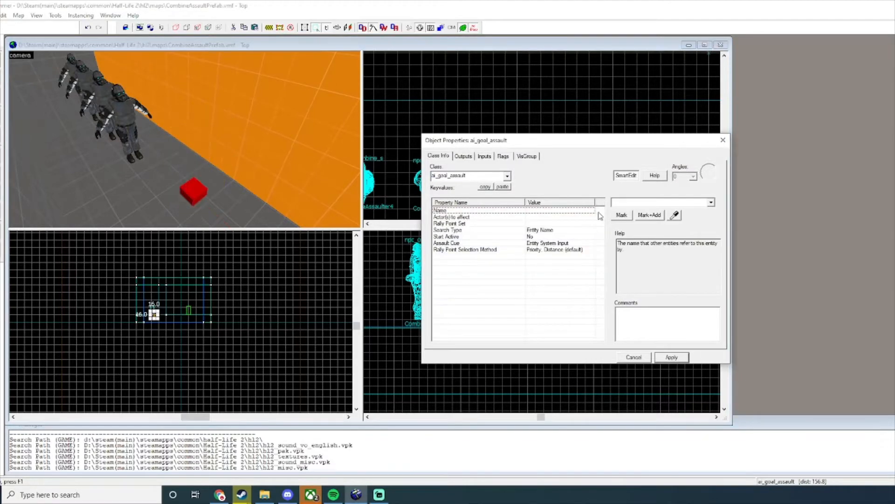
{"action": "left_click", "coordinate": [725, 139]}
Step: Raise the ai_goal_assault entity off the floor and reposition it near the partition wall beyond CombineAssaulter1
{"action": "scroll", "coordinate": [518, 313], "scroll_direction": "down", "scroll_amount": 2}
{"action": "scroll", "coordinate": [590, 319], "scroll_direction": "up", "scroll_amount": 3}
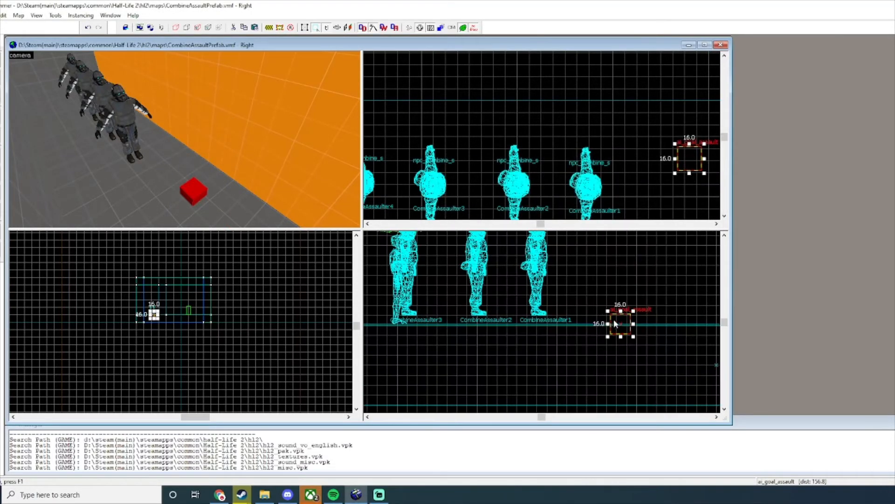
{"action": "left_click_drag", "start_coordinate": [613, 319], "coordinate": [600, 238]}
{"action": "scroll", "coordinate": [625, 158], "scroll_direction": "down", "scroll_amount": 2}
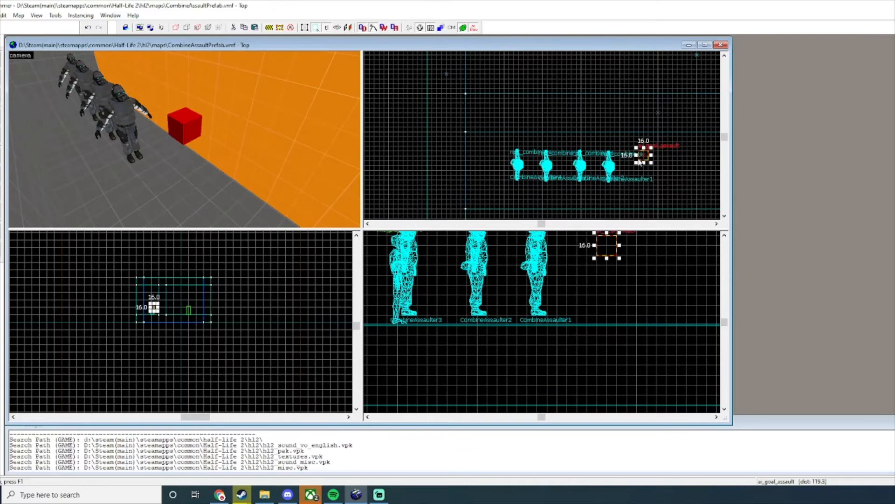
{"action": "scroll", "coordinate": [644, 156], "scroll_direction": "up", "scroll_amount": 4}
{"action": "left_click_drag", "start_coordinate": [644, 156], "coordinate": [643, 147]}
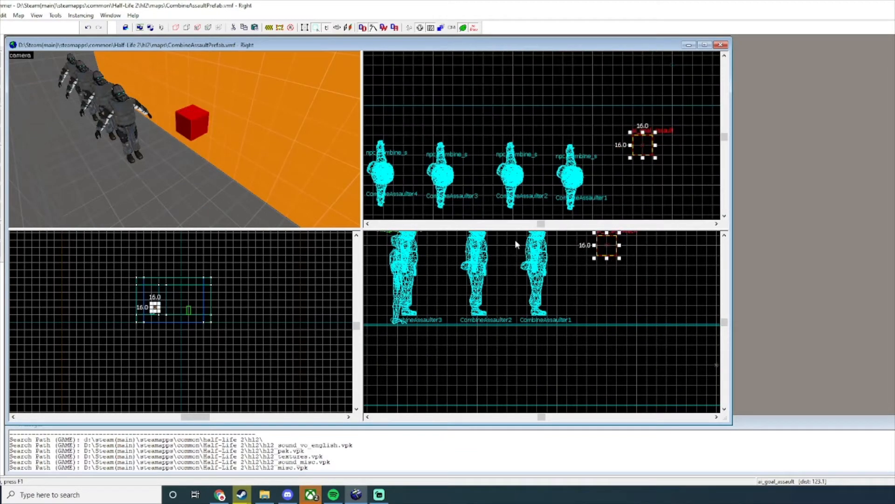
Step: Duplicate the ai_goal_assault entity and align the copy beside the original at the same height, farther from the wall
{"action": "key", "text": "z"}
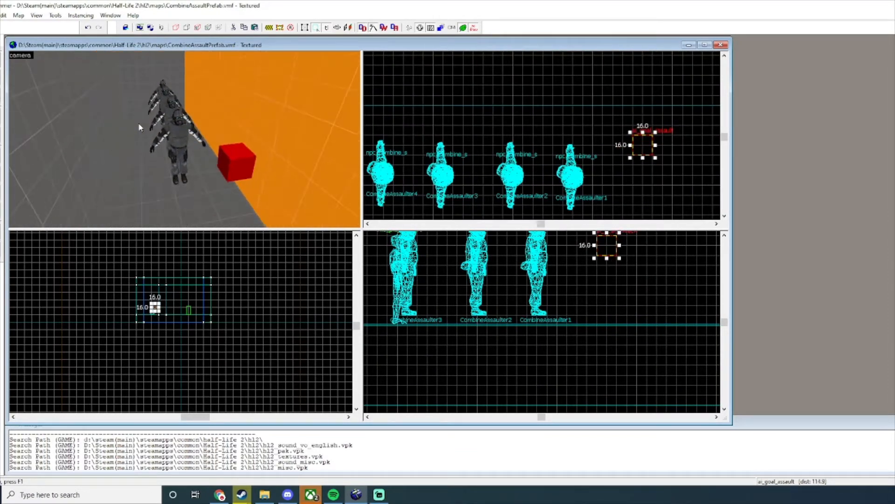
{"action": "key", "text": "z"}
{"action": "key", "text": "ctrl+v"}
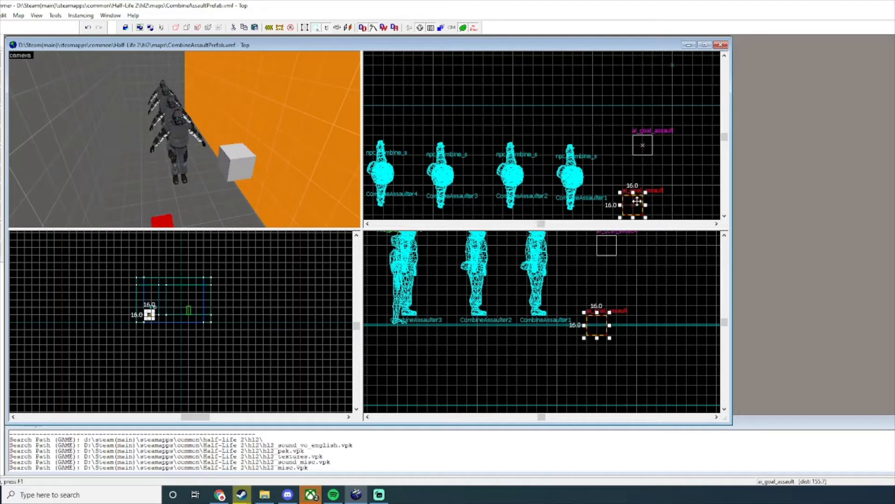
{"action": "left_click_drag", "start_coordinate": [636, 201], "coordinate": [645, 191]}
{"action": "left_click_drag", "start_coordinate": [611, 326], "coordinate": [609, 246]}
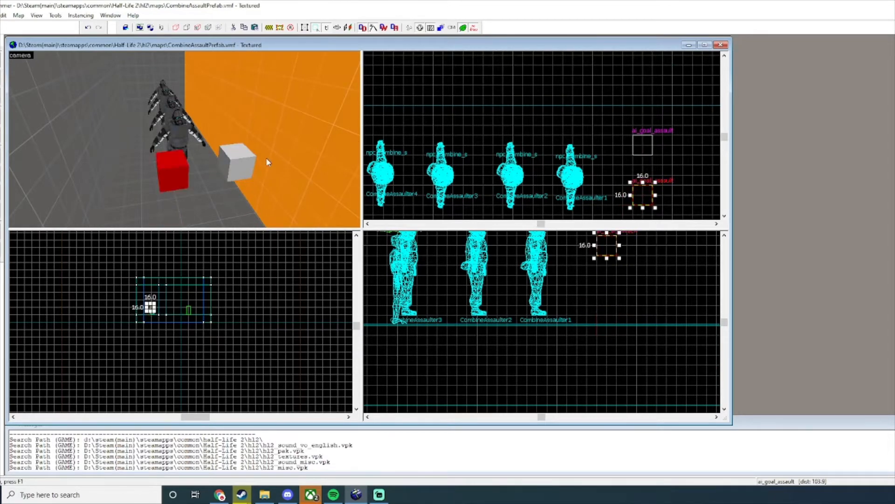
Step: Duplicate both ai_goal_assault entities and align the new pair with the originals at the same height, farther from the soldiers
{"action": "scroll", "coordinate": [204, 151], "scroll_direction": "down", "scroll_amount": 4}
{"action": "left_click", "coordinate": [205, 148], "text": "ctrl"}
{"action": "scroll", "coordinate": [513, 144], "scroll_direction": "down", "scroll_amount": 1}
{"action": "key", "text": "ctrl+c"}
{"action": "key", "text": "ctrl+v"}
{"action": "scroll", "coordinate": [645, 154], "scroll_direction": "up", "scroll_amount": 2}
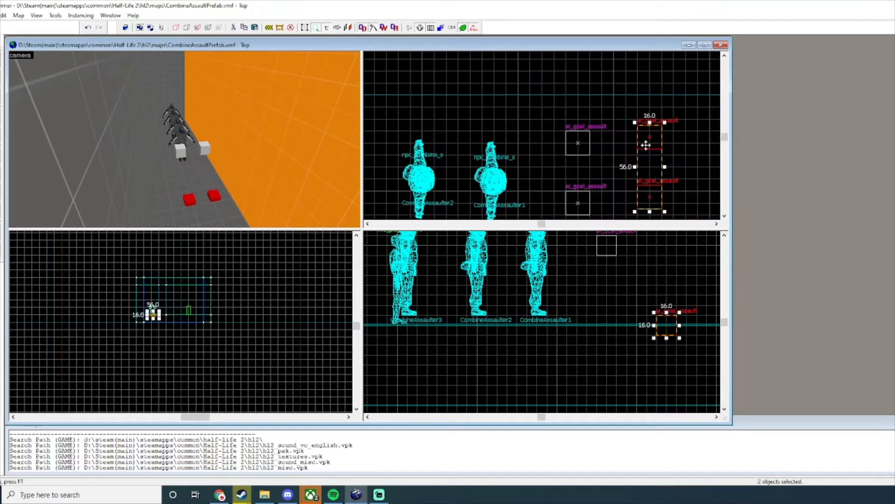
{"action": "left_click_drag", "start_coordinate": [645, 146], "coordinate": [647, 154]}
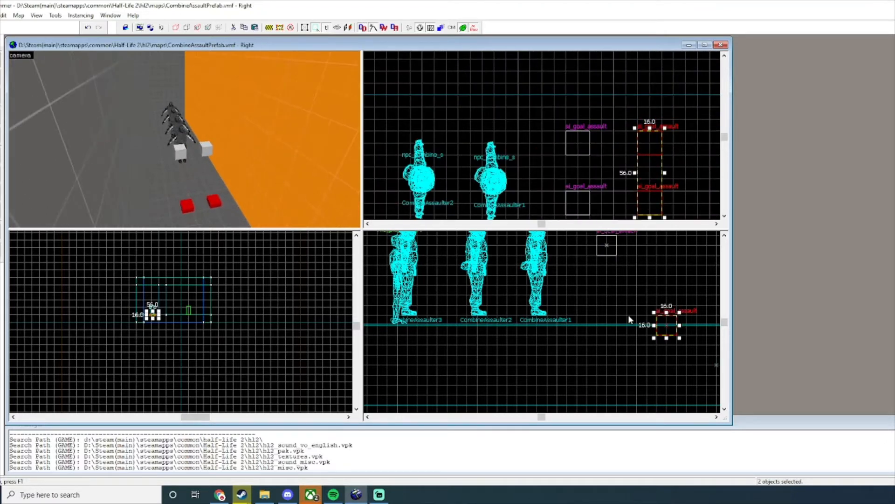
{"action": "left_click_drag", "start_coordinate": [667, 325], "coordinate": [665, 245]}
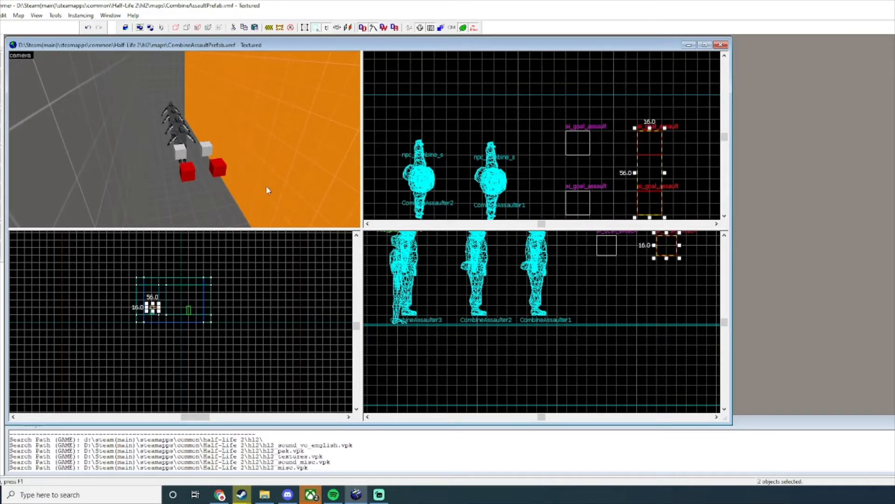
{"action": "scroll", "coordinate": [168, 161], "scroll_direction": "up", "scroll_amount": 2}
{"action": "scroll", "coordinate": [169, 161], "scroll_direction": "up", "scroll_amount": 5}
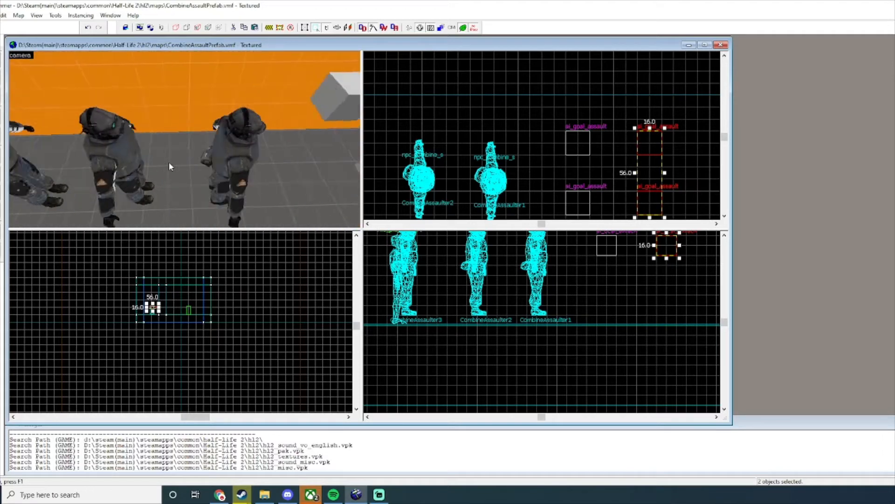
{"action": "key", "text": "d"}
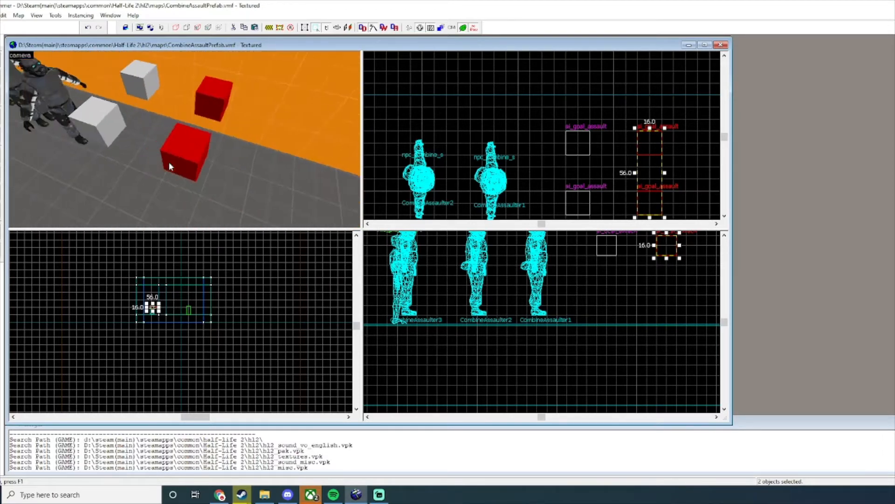
Step: Select all four ai_goal_assault entities together and name them Assault_Goal
{"action": "key", "text": "a"}
{"action": "key", "text": "a"}
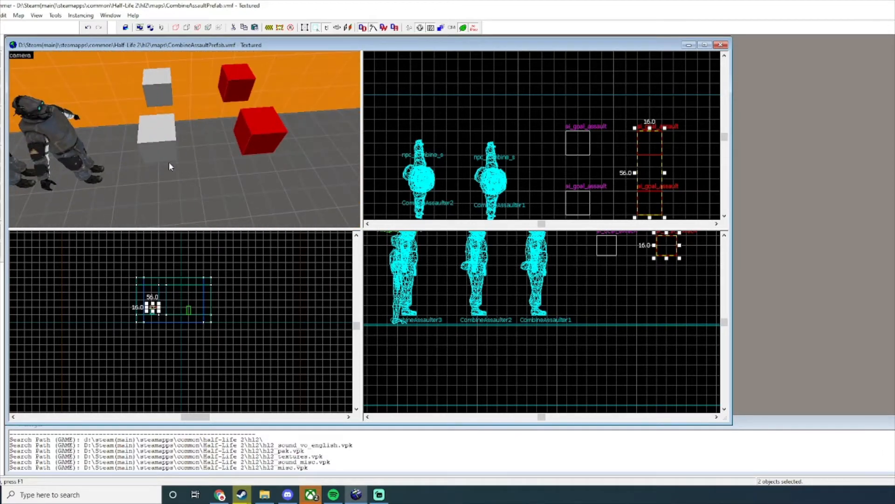
{"action": "double_click", "coordinate": [161, 83]}
{"action": "left_click", "coordinate": [243, 82]}
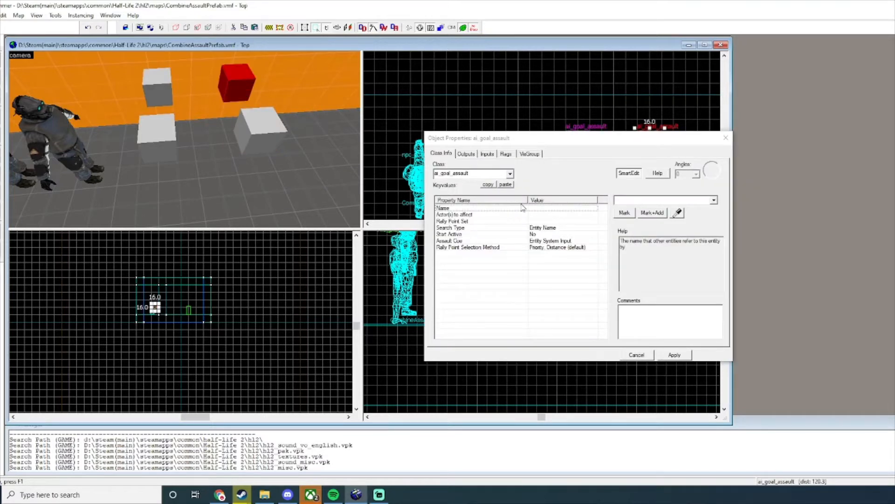
{"action": "left_click", "coordinate": [272, 130], "text": "ctrl"}
{"action": "left_click", "coordinate": [158, 138], "text": "ctrl"}
{"action": "left_click", "coordinate": [152, 86], "text": "ctrl"}
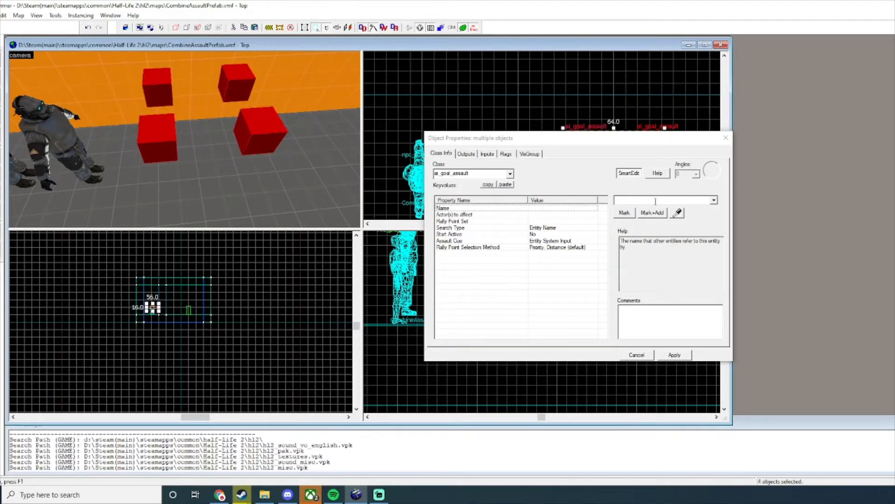
{"action": "left_click", "coordinate": [647, 198]}
{"action": "type", "text": "Assau"}
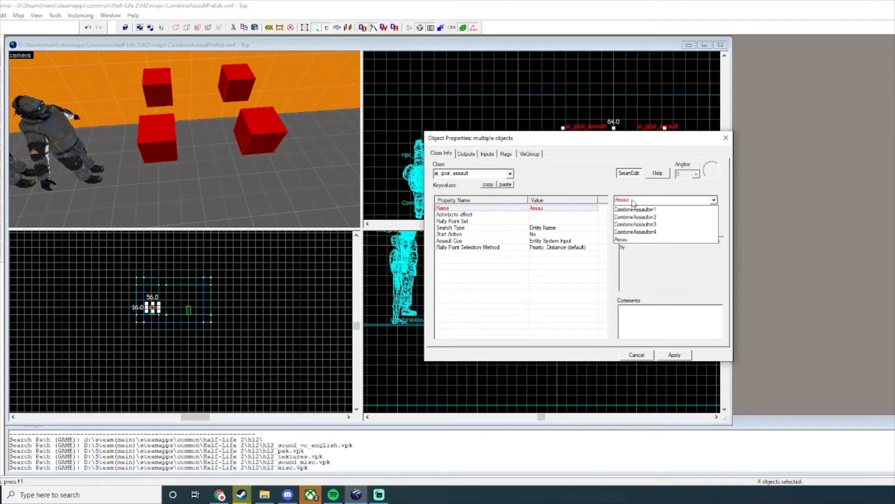
{"action": "type", "text": "lt_"}
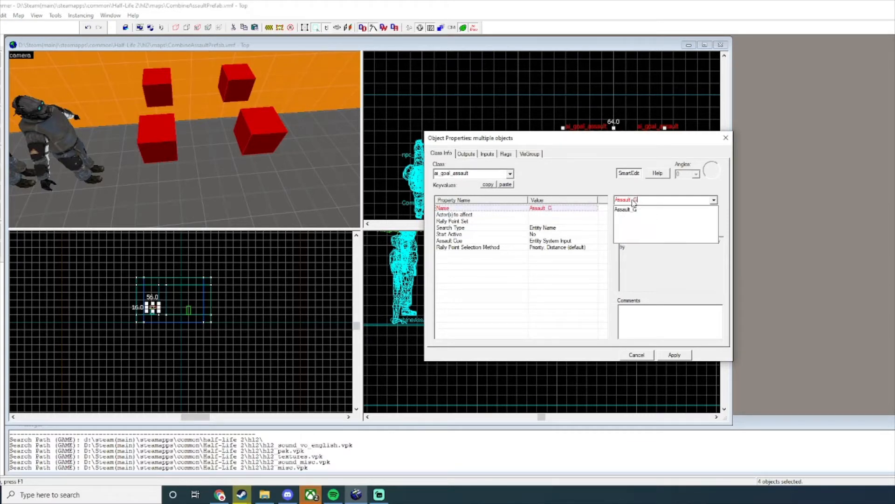
{"action": "type", "text": "Goal"}
{"action": "key", "text": "Return"}
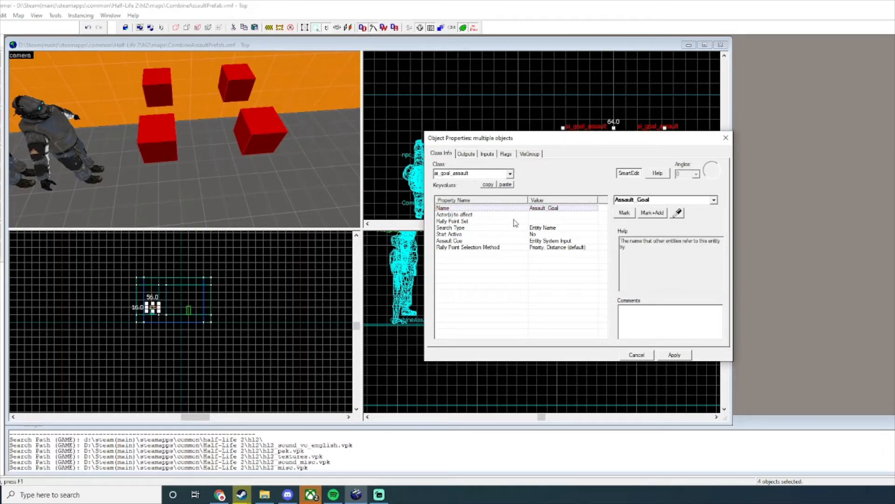
{"action": "left_click", "coordinate": [504, 155]}
{"action": "left_click", "coordinate": [433, 154]}
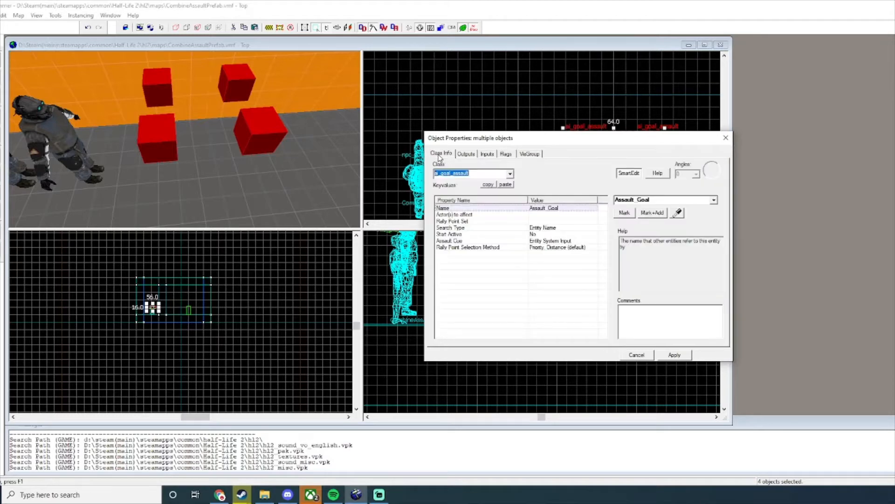
{"action": "left_click", "coordinate": [521, 216]}
{"action": "left_click", "coordinate": [735, 137]}
{"action": "left_click", "coordinate": [728, 139]}
Step: Examine the Actor(s) to affect property of the wall-side goal farthest from the soldiers and check the name of the soldier nearest the goals
{"action": "left_click", "coordinate": [237, 80]}
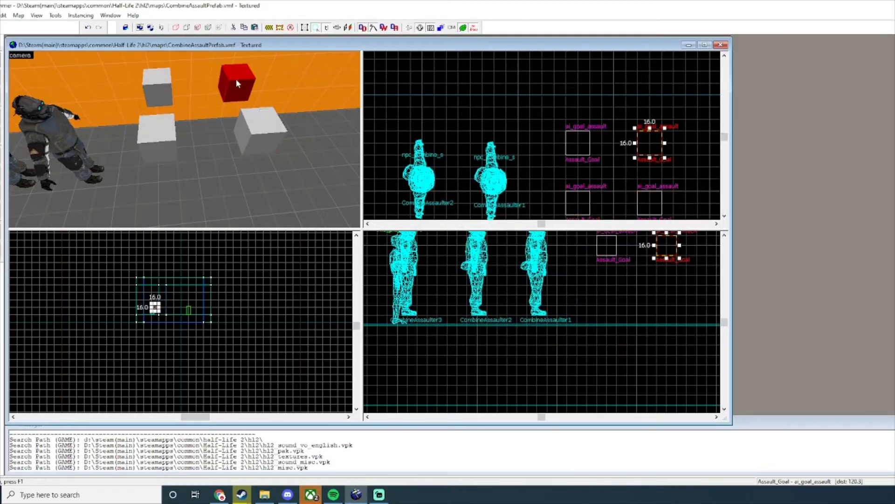
{"action": "key", "text": "a"}
{"action": "double_click", "coordinate": [321, 94]}
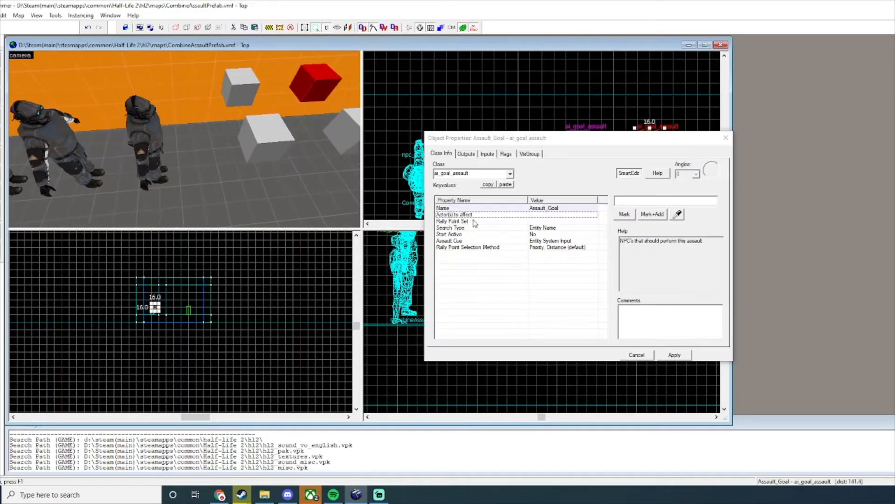
{"action": "left_click", "coordinate": [473, 215]}
{"action": "key", "text": "z"}
{"action": "key", "text": "a"}
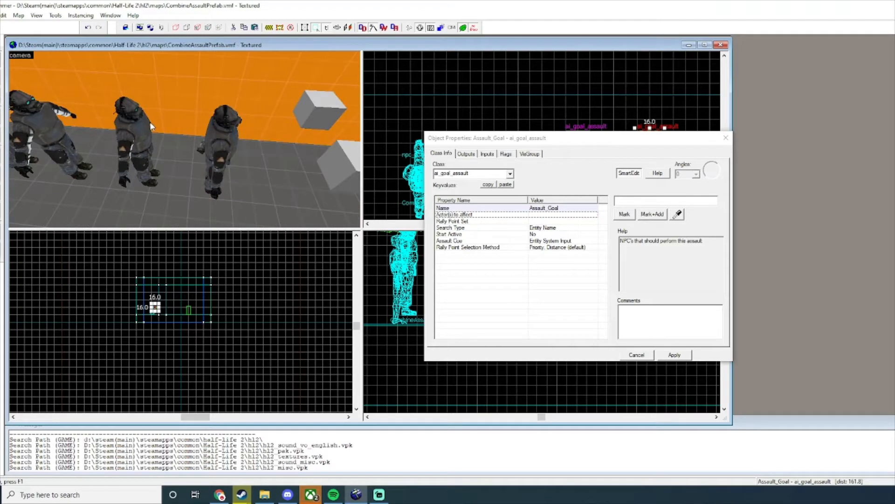
{"action": "left_click", "coordinate": [225, 129]}
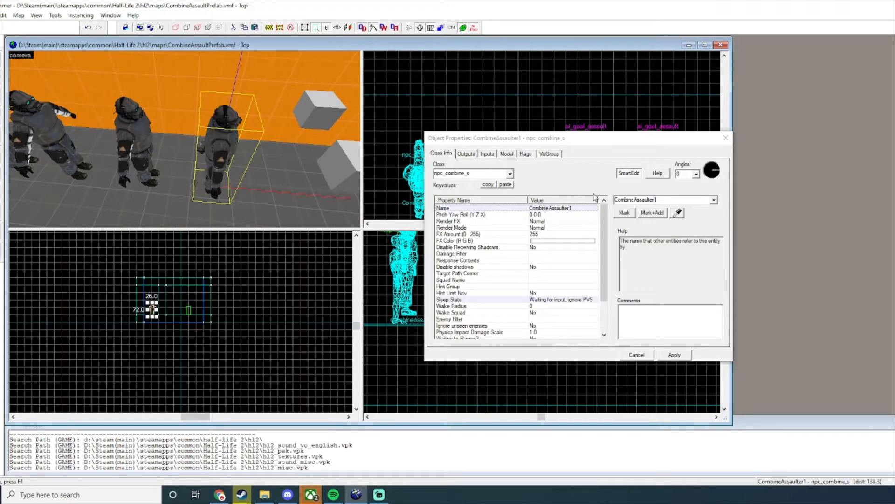
{"action": "left_click", "coordinate": [228, 117]}
{"action": "key", "text": "d"}
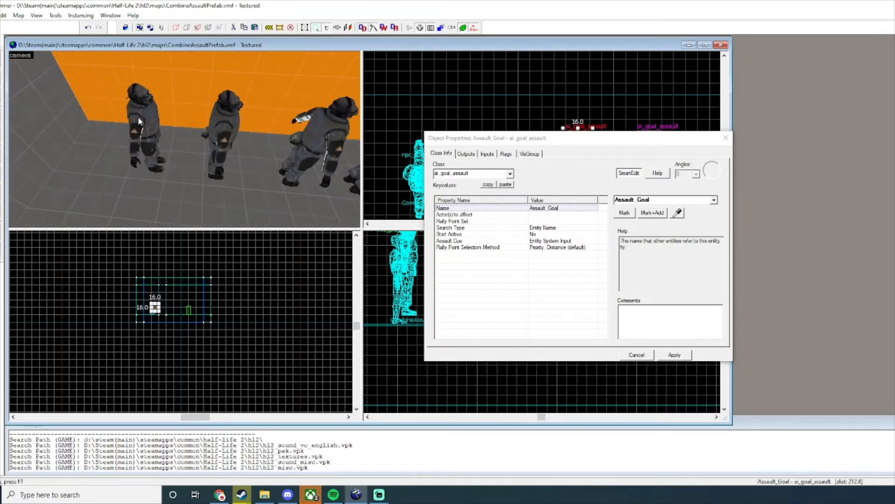
{"action": "left_click", "coordinate": [227, 116]}
{"action": "left_click", "coordinate": [576, 215]}
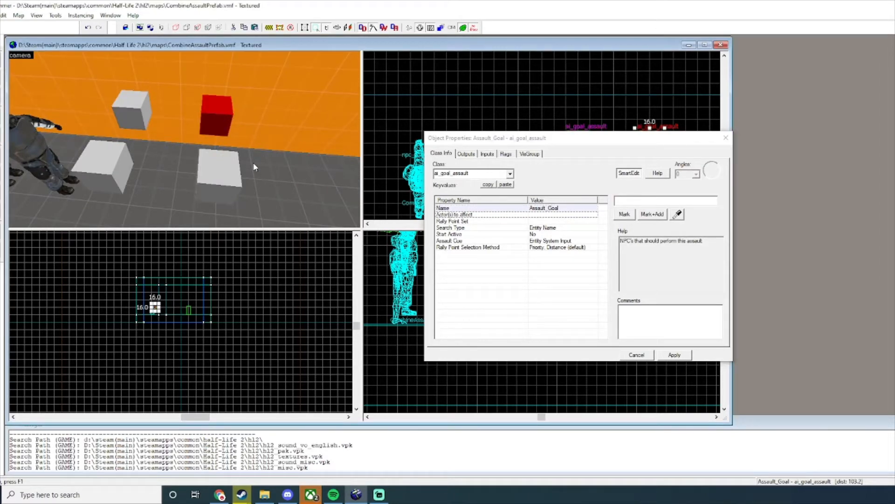
{"action": "left_click", "coordinate": [631, 200]}
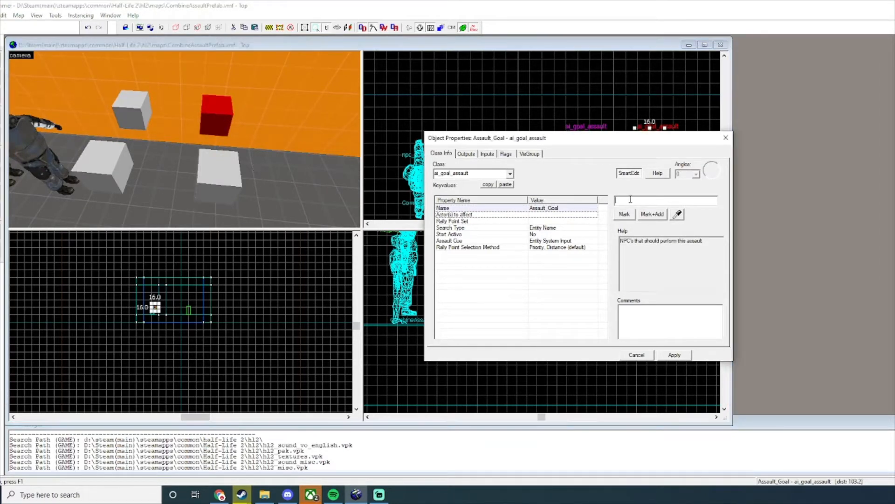
{"action": "type", "text": "npc_"}
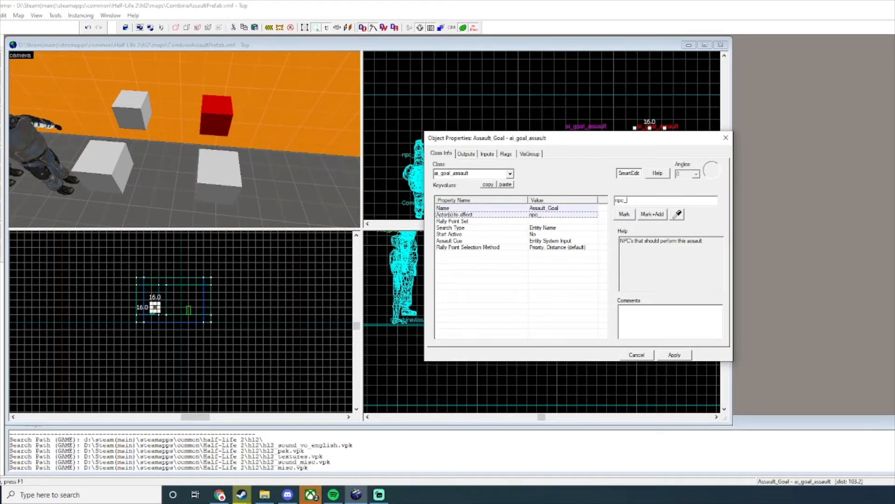
{"action": "key", "text": "BackSpace"}
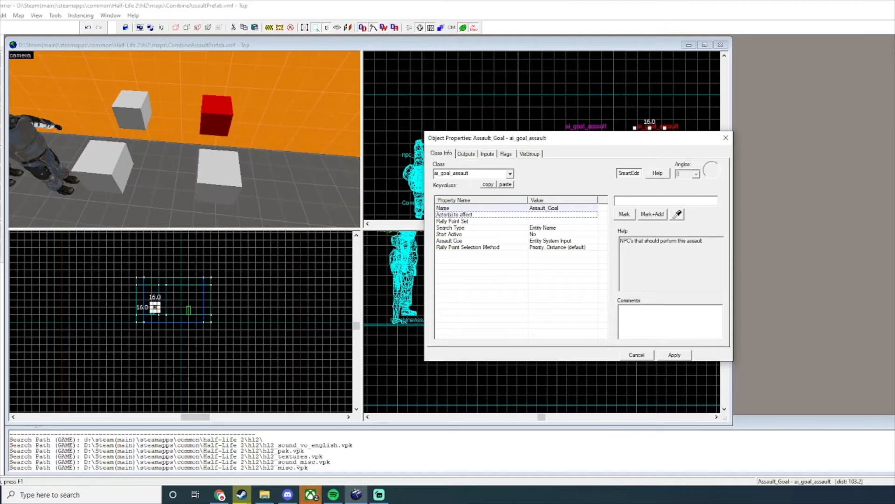
Step: Check the Search Type options of the farthest wall-side Assault_Goal and keep Entity Name
{"action": "key", "text": "a"}
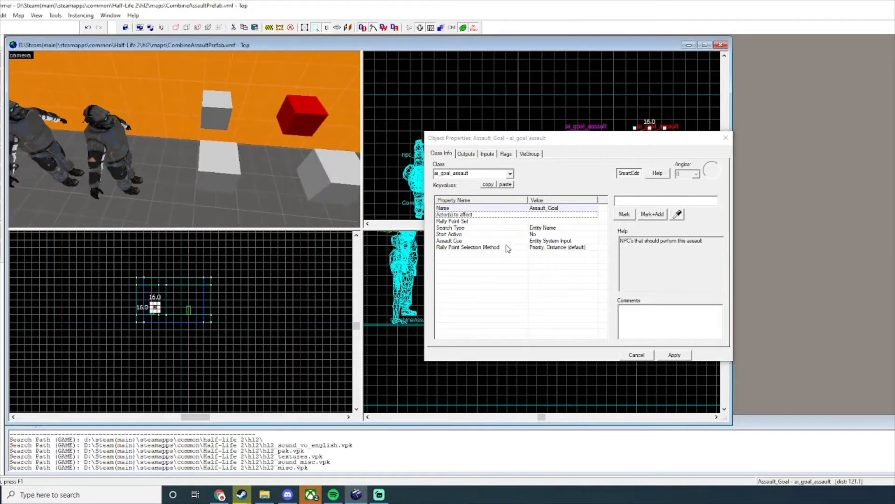
{"action": "left_click", "coordinate": [547, 229]}
{"action": "left_click", "coordinate": [707, 201]}
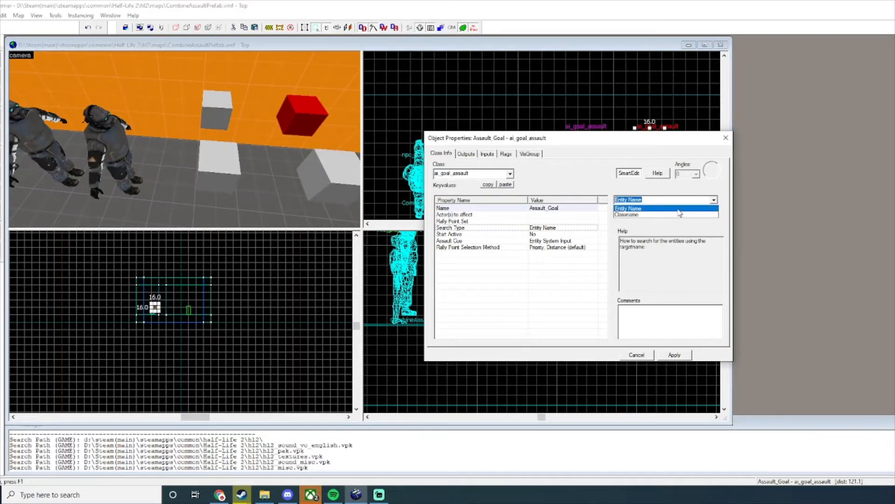
{"action": "left_click", "coordinate": [659, 208]}
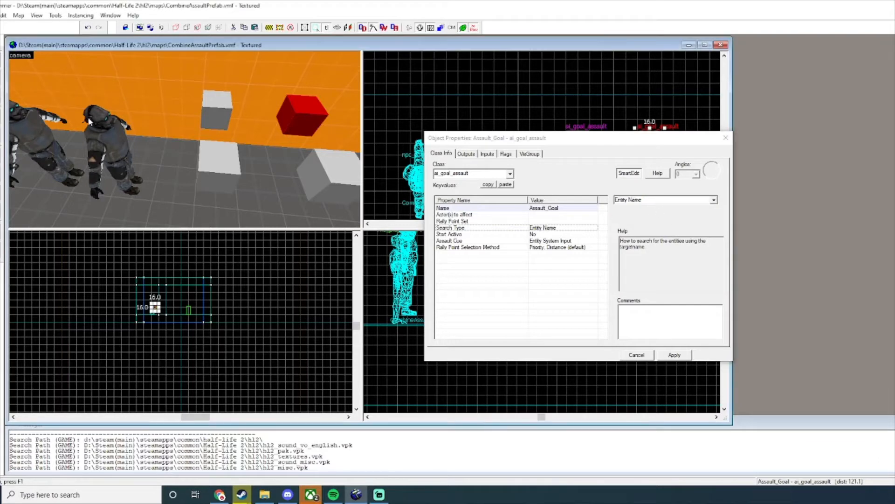
Step: Look up the name of the soldier nearest the goals and reselect the farthest wall-side Assault_Goal
{"action": "key", "text": "a"}
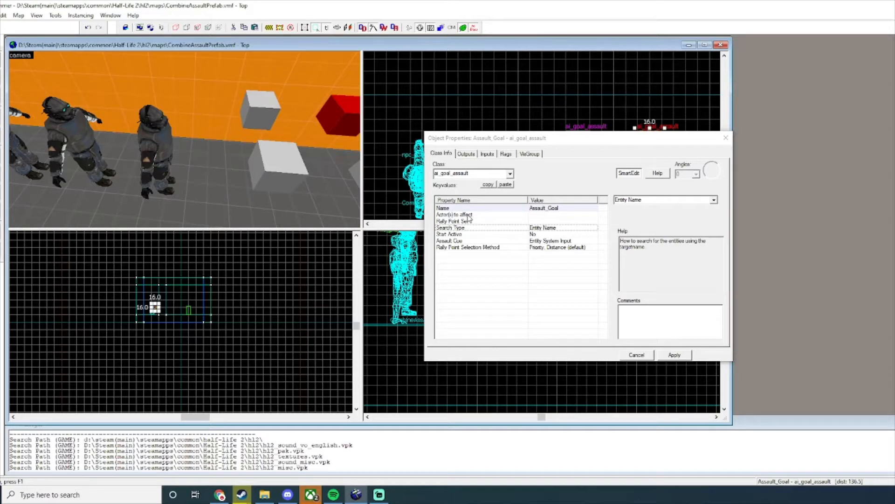
{"action": "left_click", "coordinate": [498, 215]}
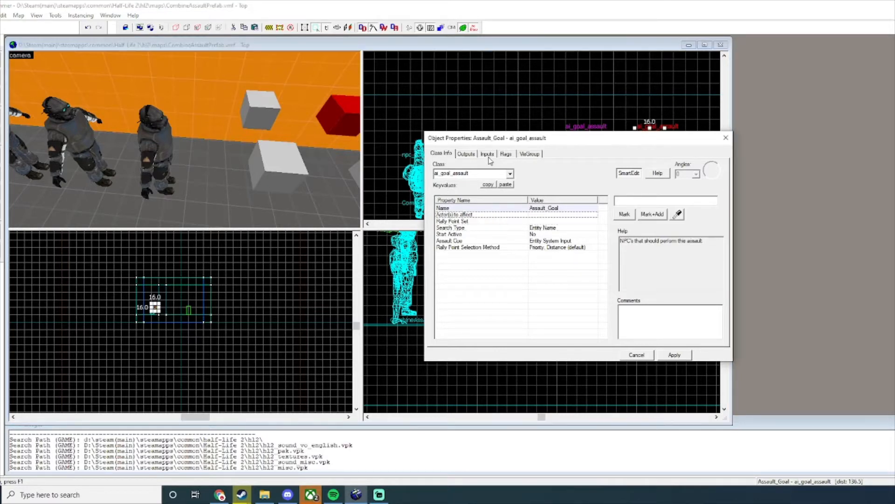
{"action": "left_click", "coordinate": [154, 136]}
{"action": "key", "text": "a"}
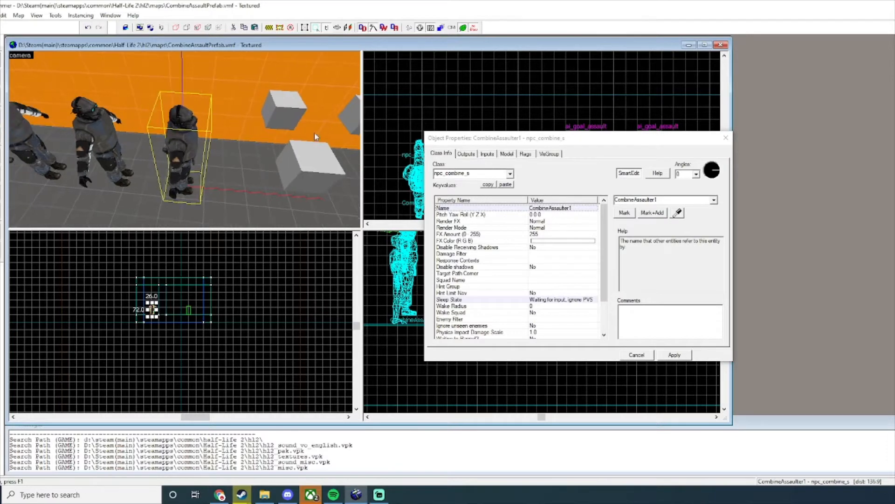
{"action": "left_click", "coordinate": [355, 118]}
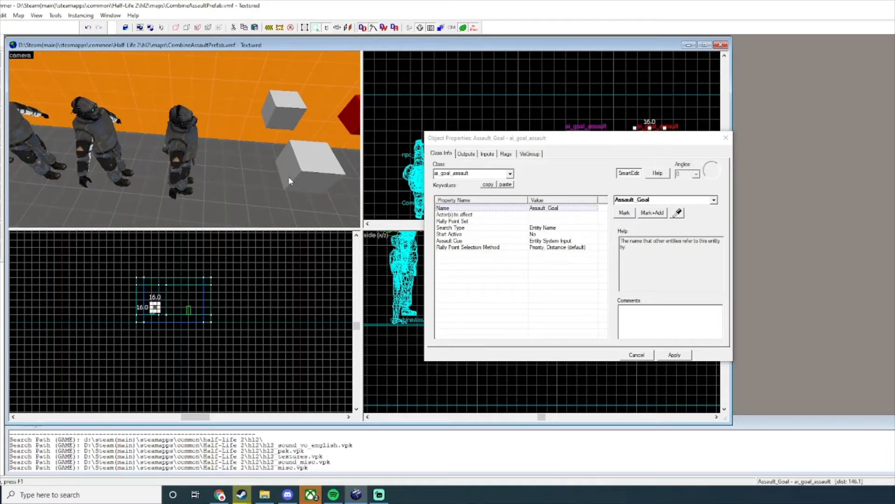
{"action": "left_click", "coordinate": [528, 220]}
{"action": "key", "text": "Up"}
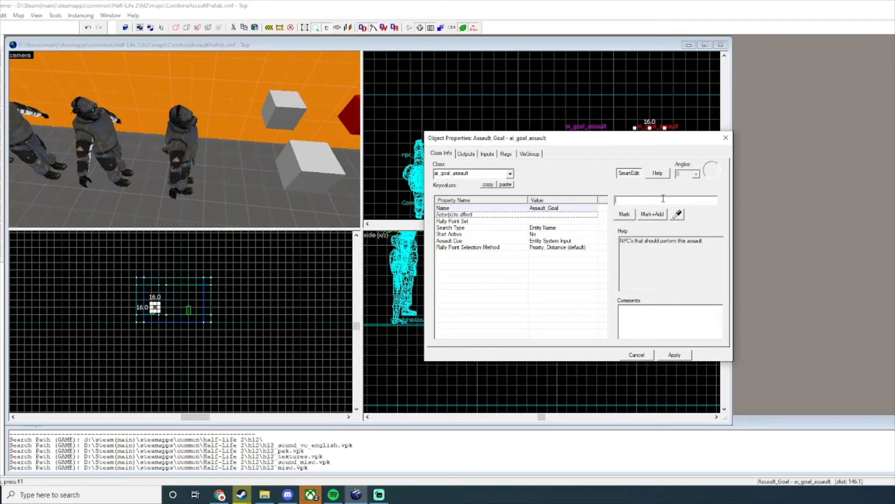
{"action": "left_click", "coordinate": [194, 142]}
{"action": "left_click", "coordinate": [354, 123]}
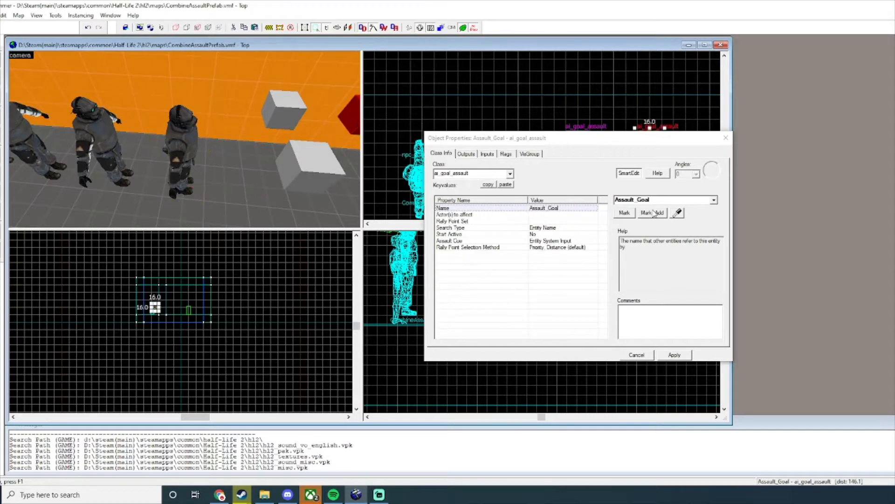
Step: Set Actor(s) to affect of the farthest wall-side Assault_Goal to Combine_Assaulter1 and apply it
{"action": "left_click", "coordinate": [548, 215]}
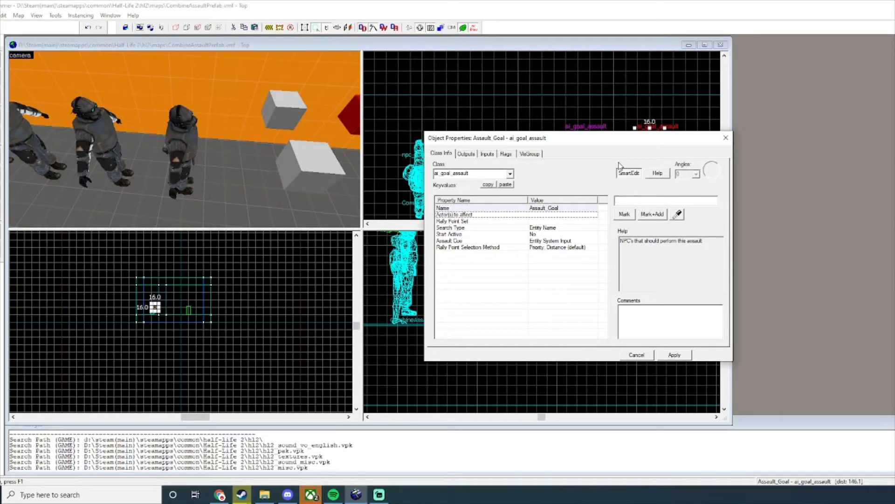
{"action": "type", "text": "Combine_"}
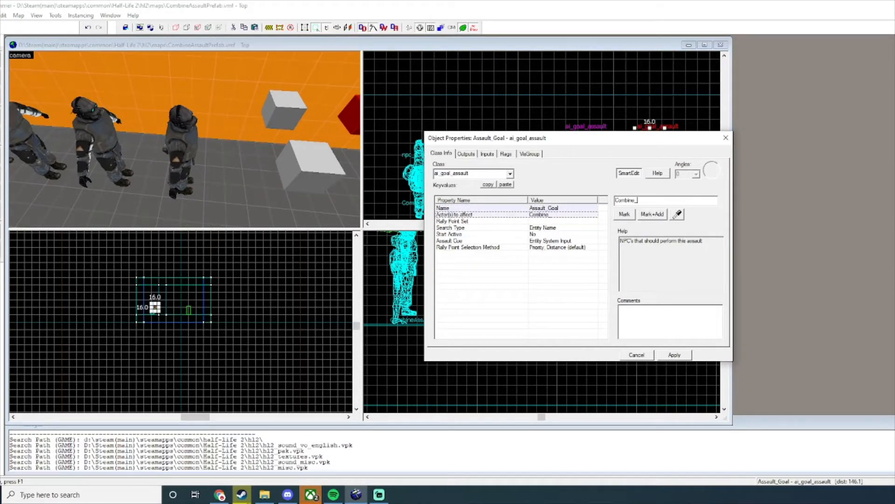
{"action": "type", "text": "Assaulter1"}
{"action": "key", "text": "Return"}
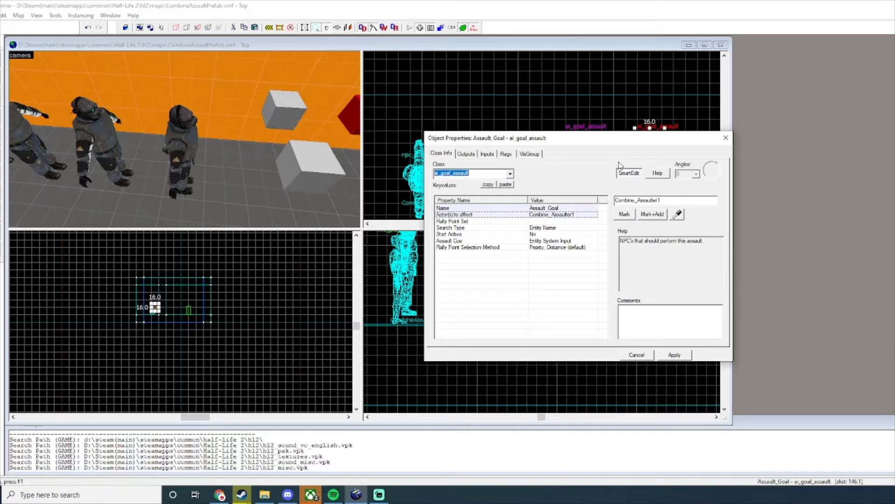
{"action": "left_click", "coordinate": [674, 354]}
{"action": "mouse_move", "coordinate": [668, 143]}
{"action": "left_mouse_down"}
{"action": "mouse_move", "coordinate": [570, 304]}
{"action": "mouse_move", "coordinate": [672, 131]}
{"action": "left_mouse_up"}
Step: Check the second soldier's name and the actor setting of the wall-side goal nearer the soldiers, and close the properties
{"action": "left_click", "coordinate": [98, 140]}
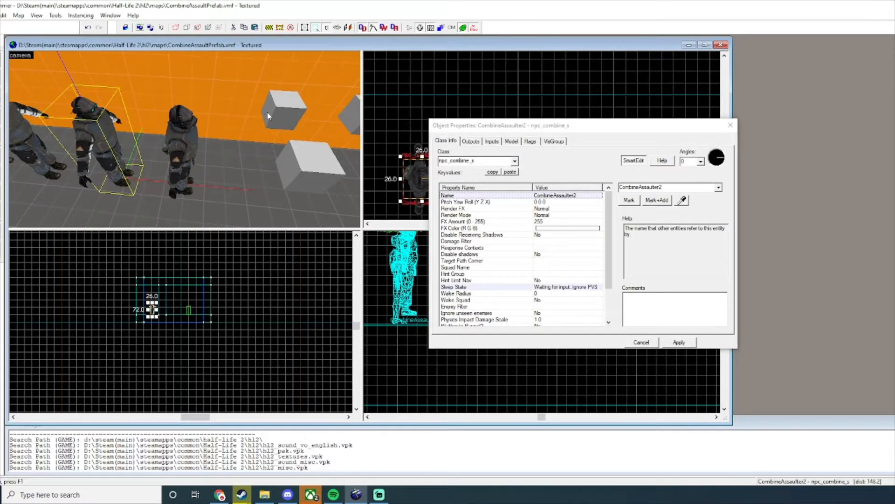
{"action": "left_click", "coordinate": [285, 115]}
{"action": "left_click", "coordinate": [521, 201]}
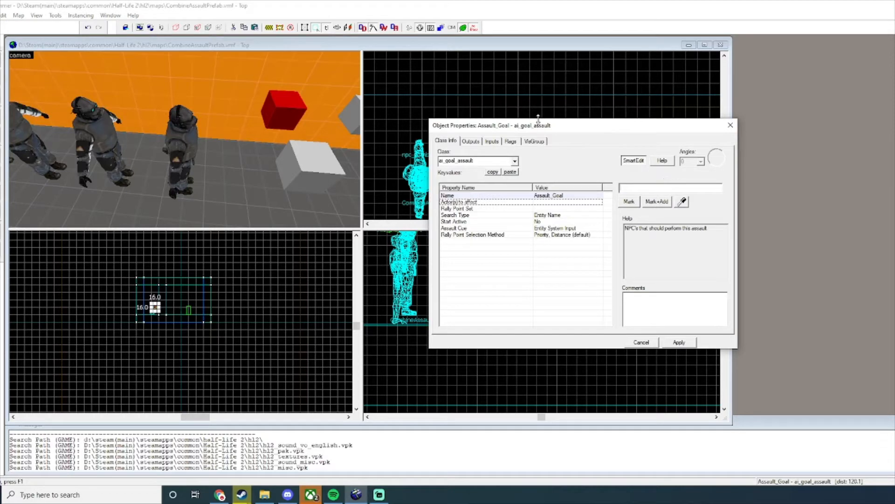
{"action": "left_click", "coordinate": [349, 106]}
{"action": "left_click", "coordinate": [731, 125]}
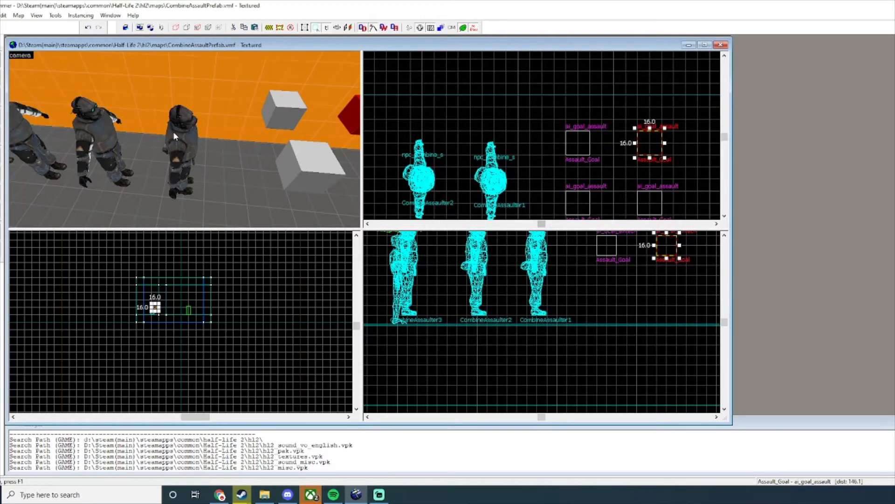
Step: Place a point entity on the floor near the far goals and change its class to assault_rallypoint
{"action": "key", "text": "z"}
{"action": "key", "text": "w"}
{"action": "key", "text": "shift+e"}
{"action": "left_click", "coordinate": [192, 168]}
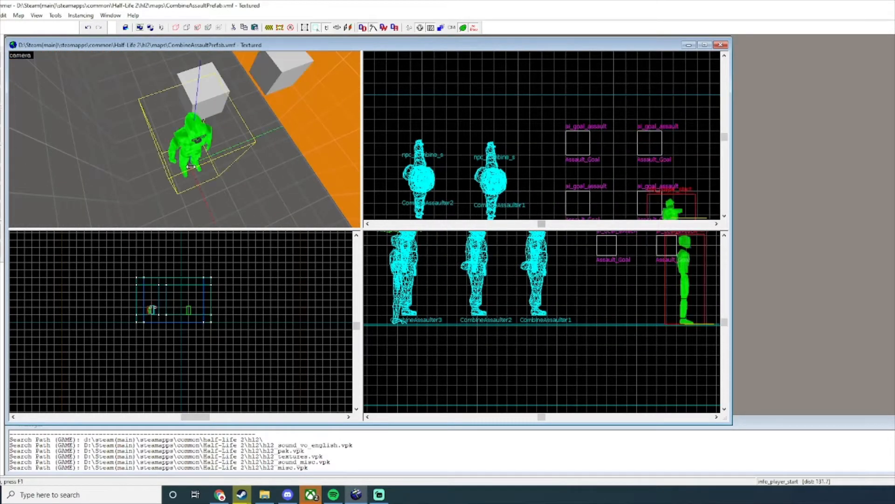
{"action": "key", "text": "shift+s"}
{"action": "double_click", "coordinate": [178, 147]}
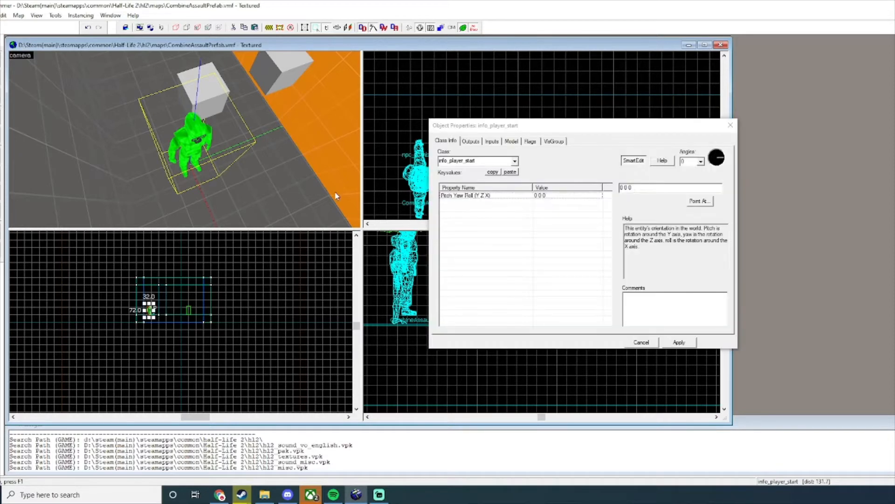
{"action": "left_click", "coordinate": [480, 160]}
{"action": "type", "text": "assaul"}
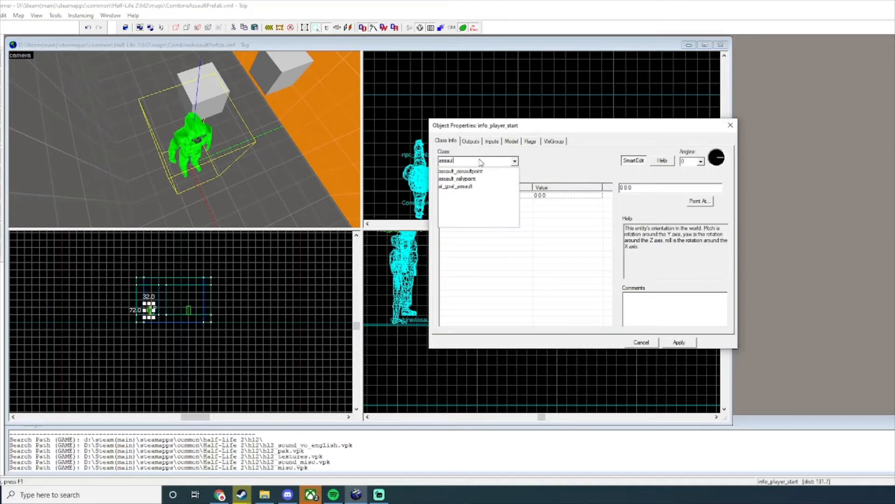
{"action": "type", "text": "t"}
{"action": "left_click", "coordinate": [466, 179]}
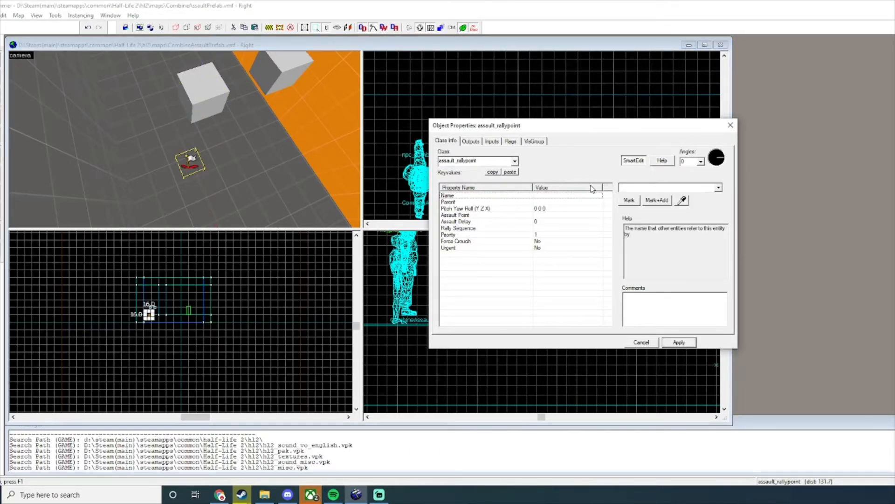
Step: Set Actor(s) to affect of the wall-side Assault_Goal nearer the soldiers to Combine_Assaulter2
{"action": "left_click", "coordinate": [730, 125]}
{"action": "left_click", "coordinate": [212, 166]}
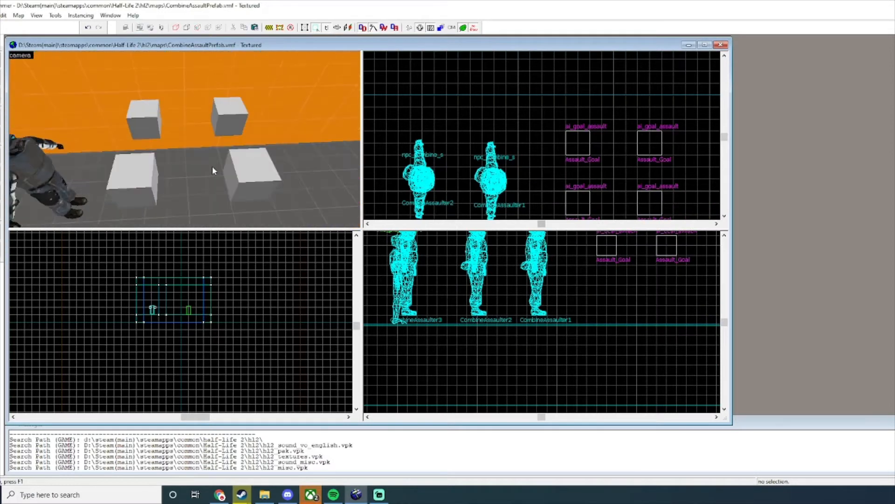
{"action": "key", "text": "z"}
{"action": "double_click", "coordinate": [227, 124]}
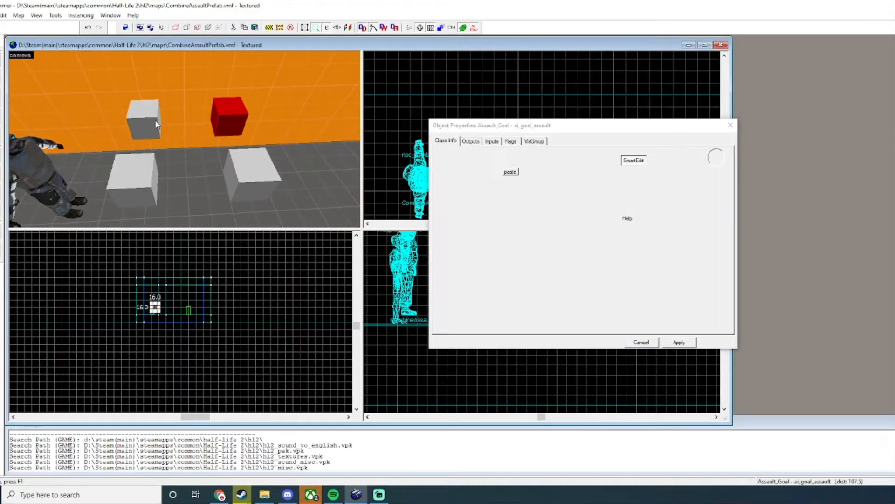
{"action": "left_click", "coordinate": [578, 204]}
{"action": "type", "text": "C"}
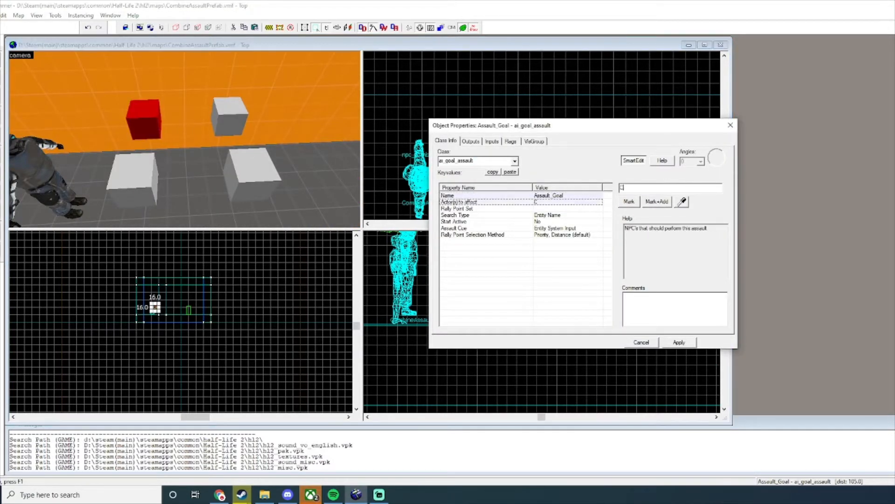
{"action": "type", "text": "ombine_Assaulter"}
{"action": "key", "text": "Return"}
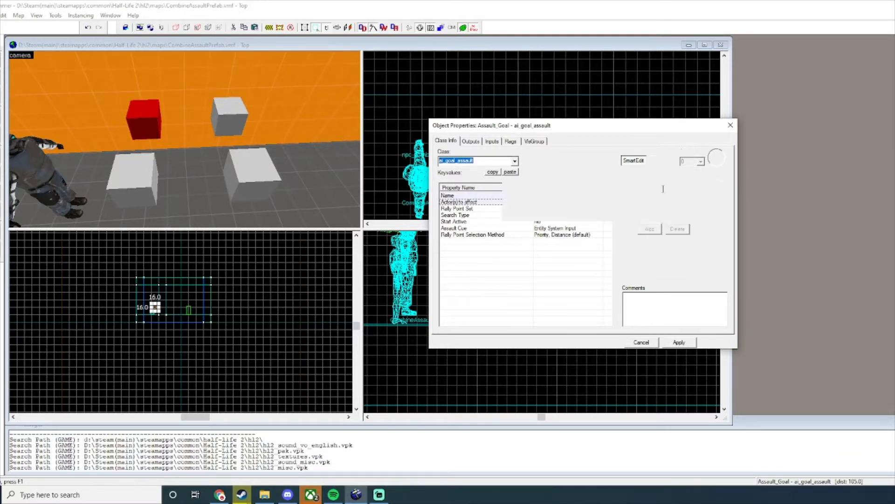
Step: Set Actor(s) to affect of the Assault_Goal away from the wall and farthest from the soldiers to Combine_Assaulter3
{"action": "left_click", "coordinate": [255, 174]}
{"action": "left_click", "coordinate": [656, 187]}
{"action": "type", "text": "Combine_Assaulter3"}
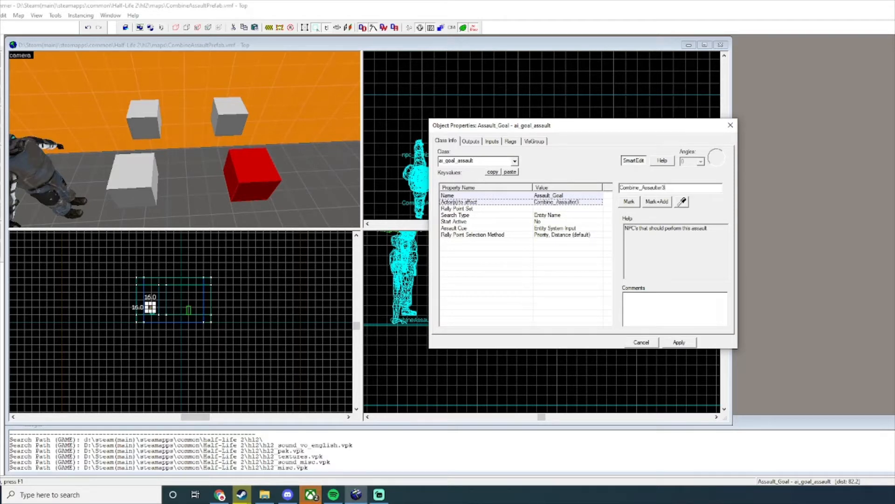
{"action": "key", "text": "Return"}
Step: Set Actor(s) to affect of the remaining Assault_Goal, away from the wall and nearer the soldiers, to Combine_Assaulter4 and apply it
{"action": "left_click", "coordinate": [136, 180]}
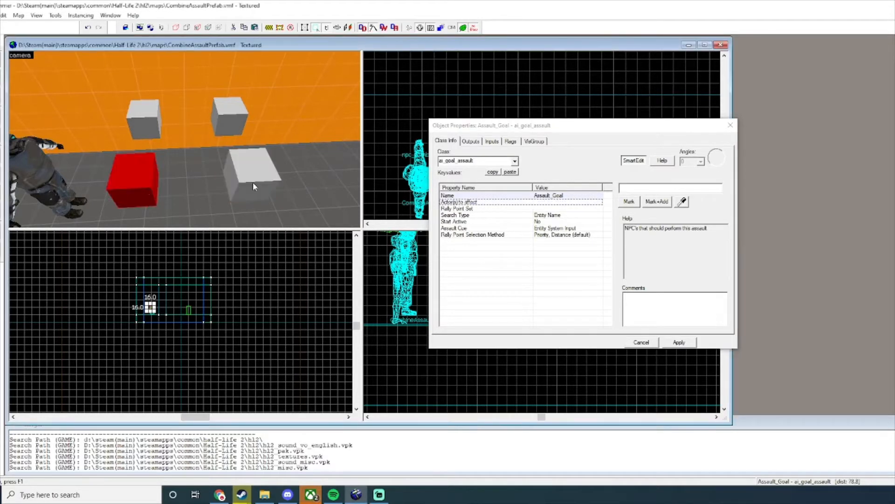
{"action": "left_click", "coordinate": [651, 188]}
{"action": "type", "text": "Combine_"}
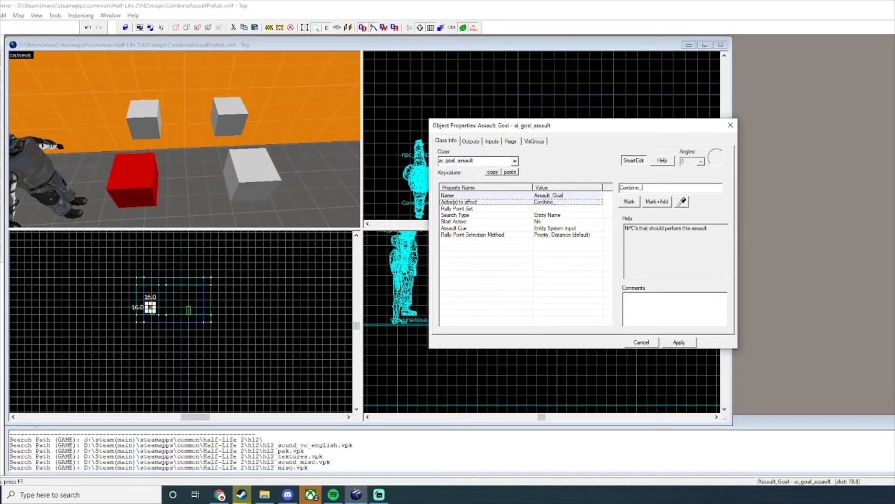
{"action": "type", "text": "Assaulter4"}
{"action": "key", "text": "Return"}
{"action": "left_click", "coordinate": [677, 340]}
Step: Compare the soldiers' names with the actors assigned to the two wall-side assault goals
{"action": "key", "text": "z"}
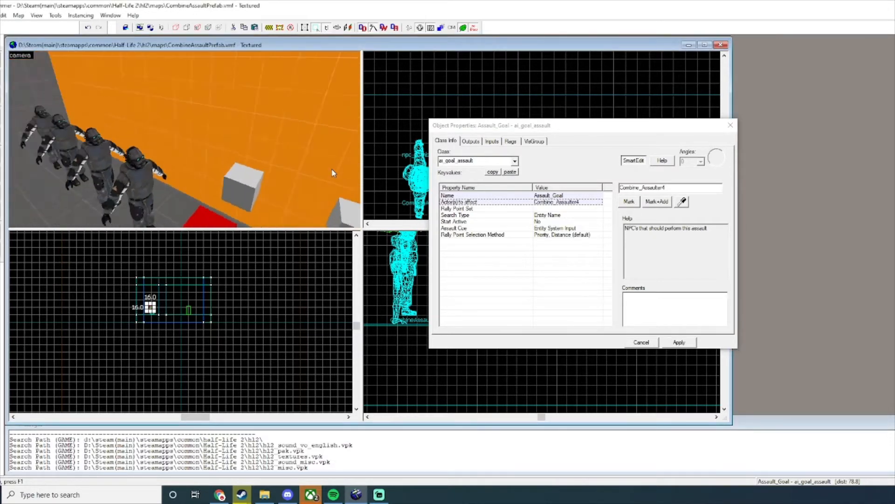
{"action": "key", "text": "a"}
{"action": "key", "text": "a"}
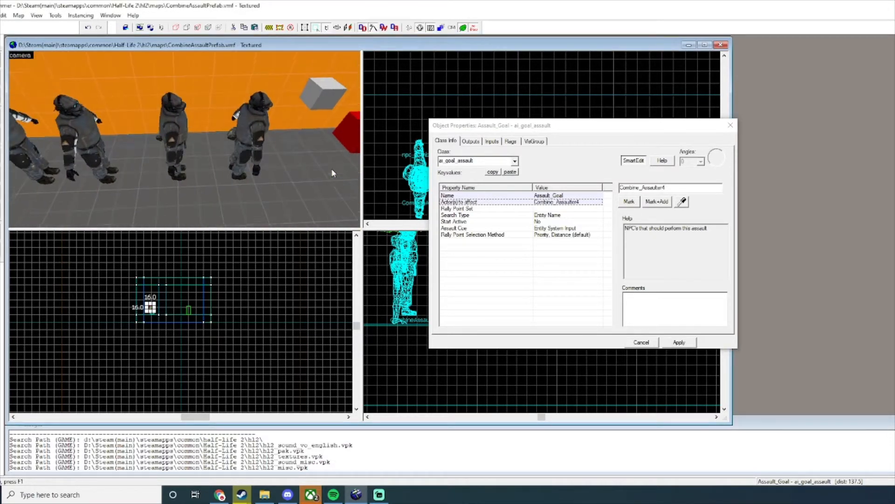
{"action": "key", "text": "z"}
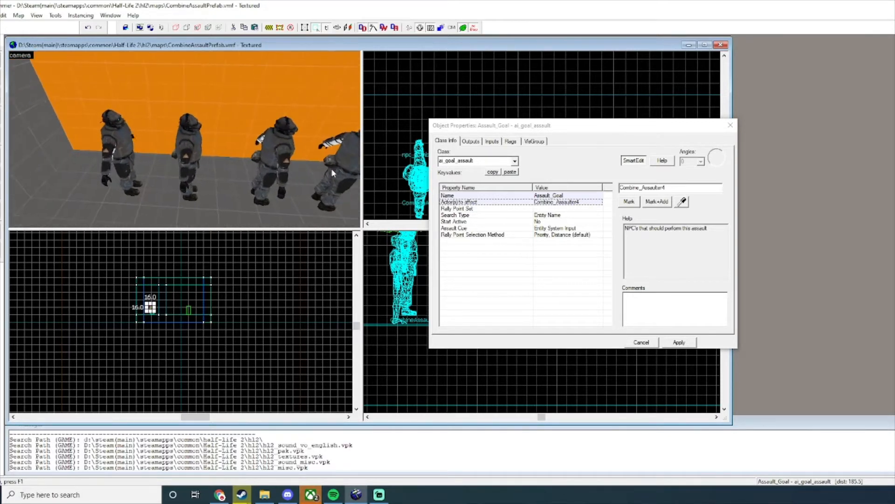
{"action": "key", "text": "d"}
{"action": "key", "text": "z"}
{"action": "left_click", "coordinate": [264, 136]}
{"action": "left_click", "coordinate": [315, 135]}
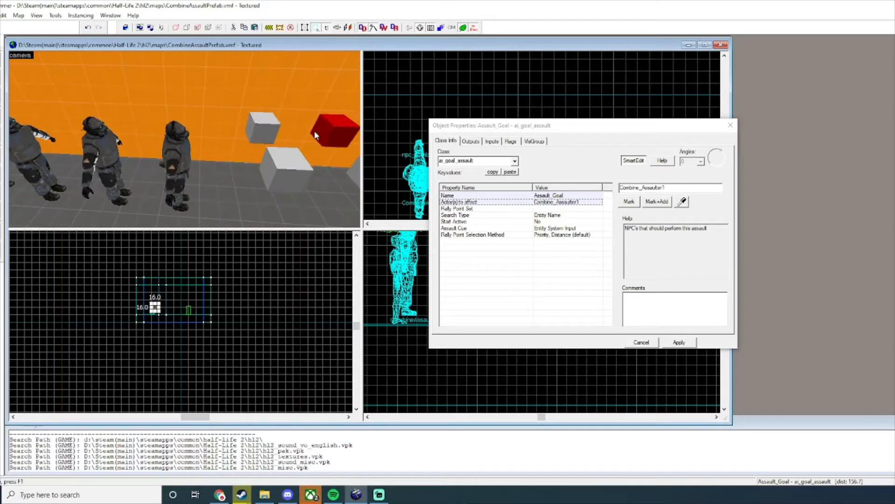
{"action": "key", "text": "a"}
{"action": "left_click", "coordinate": [218, 153]}
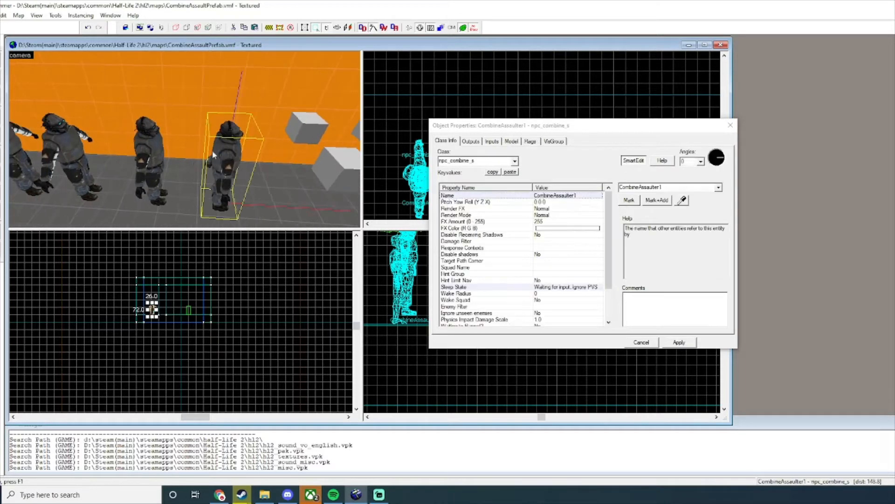
{"action": "left_click", "coordinate": [149, 147]}
{"action": "left_click", "coordinate": [73, 142]}
{"action": "left_click", "coordinate": [296, 128]}
{"action": "key", "text": "d"}
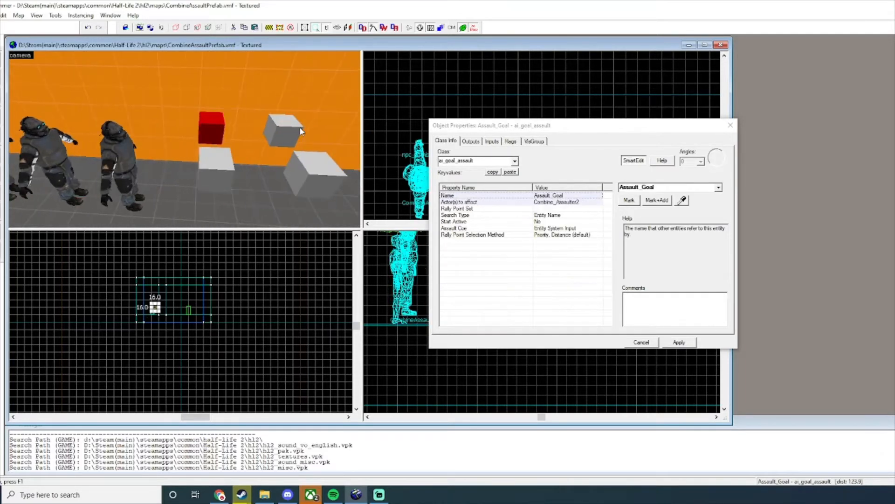
{"action": "left_click", "coordinate": [301, 128]}
{"action": "key", "text": "d"}
{"action": "key", "text": "Left"}
{"action": "key", "text": "Right"}
{"action": "key", "text": "a"}
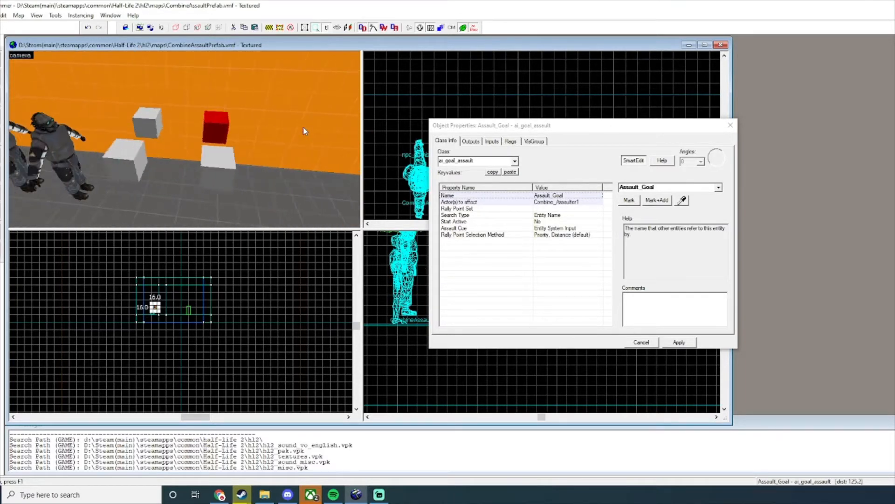
{"action": "key", "text": "d"}
{"action": "key", "text": "Up"}
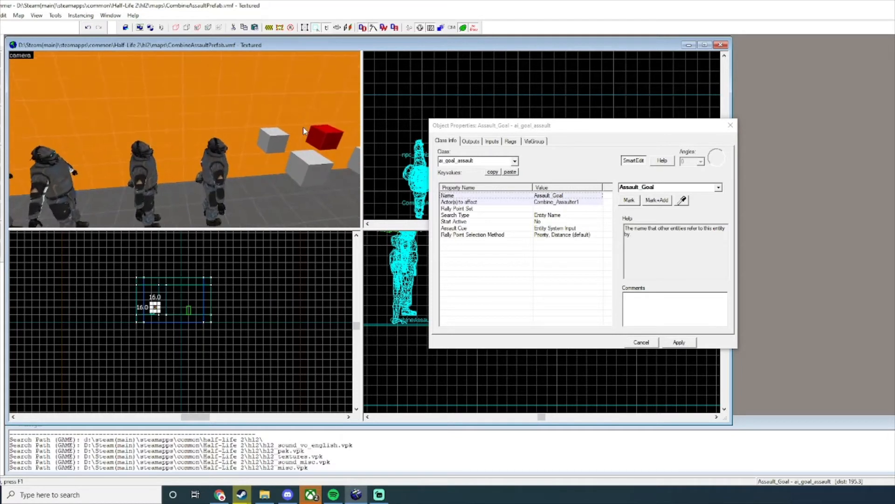
{"action": "key", "text": "d"}
{"action": "key", "text": "d"}
{"action": "key", "text": "Left"}
{"action": "key", "text": "Up"}
{"action": "key", "text": "Left"}
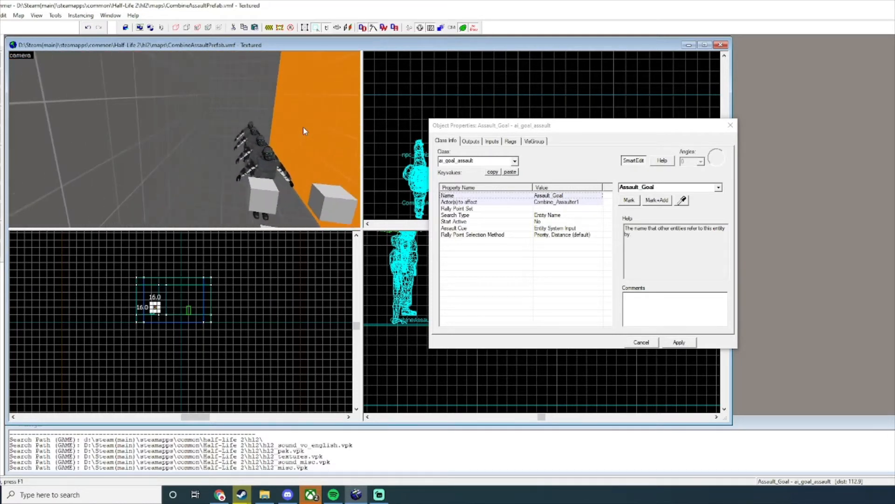
{"action": "key", "text": "Right"}
{"action": "key", "text": "a"}
{"action": "key", "text": "Right"}
{"action": "key", "text": "s"}
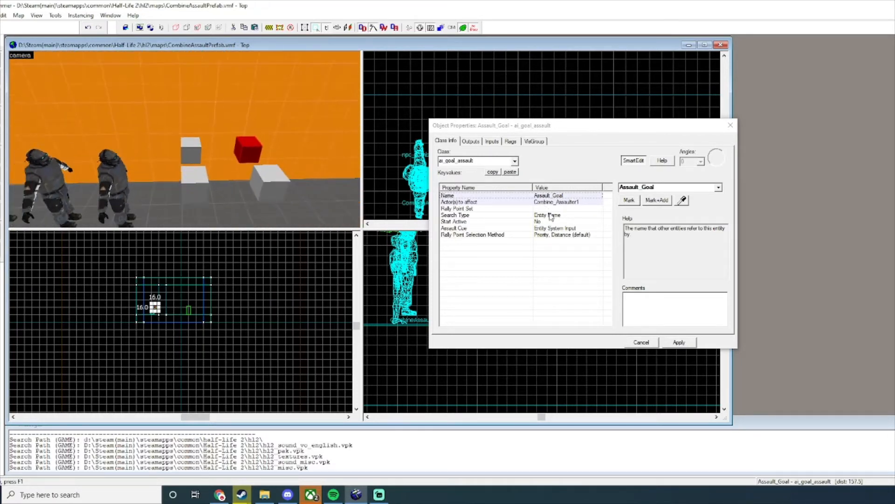
{"action": "key", "text": "Left"}
{"action": "key", "text": "a"}
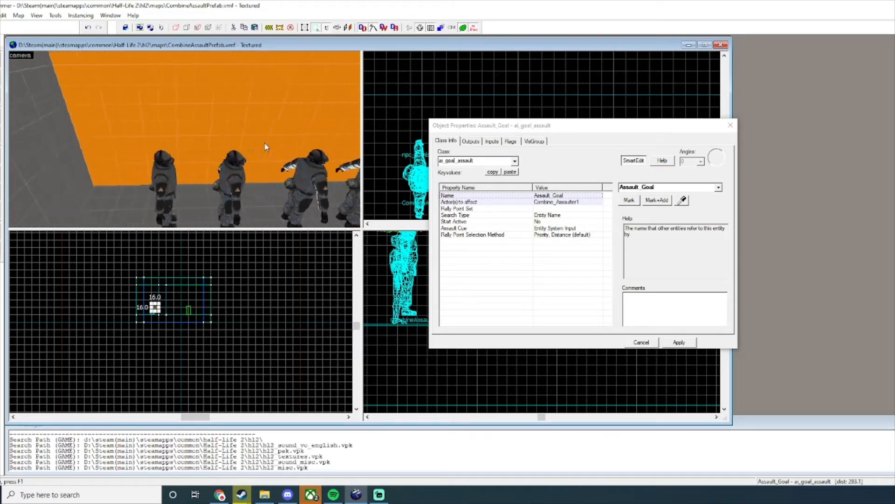
{"action": "key", "text": "Right"}
{"action": "key", "text": "Down"}
{"action": "key", "text": "s"}
{"action": "key", "text": "Up"}
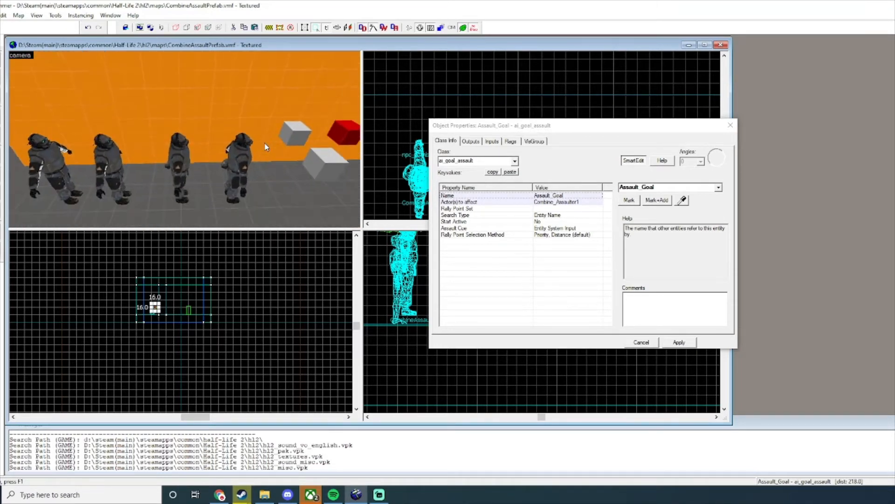
{"action": "key", "text": "a"}
{"action": "key", "text": "Up"}
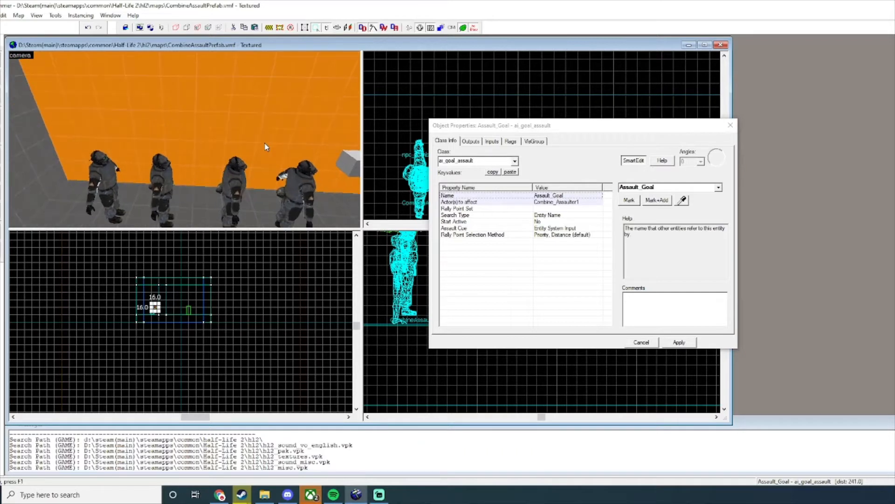
{"action": "key", "text": "Right"}
{"action": "key", "text": "Down"}
{"action": "key", "text": "Left"}
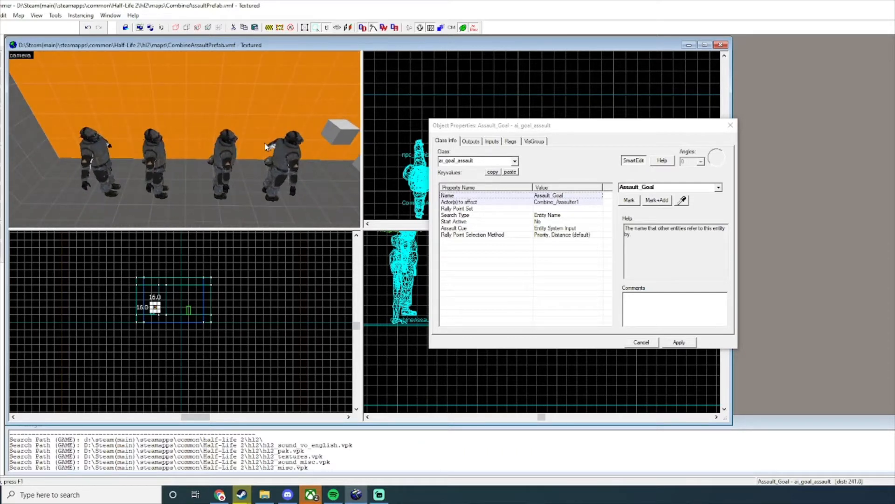
{"action": "key", "text": "Right"}
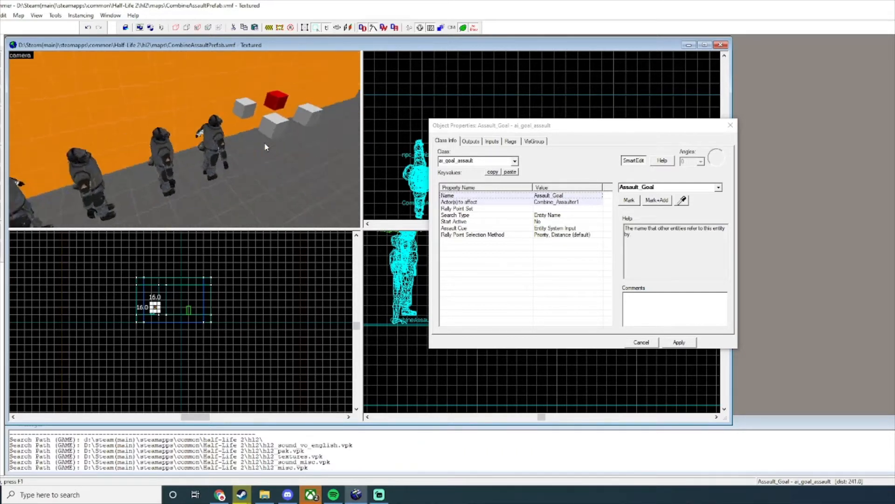
{"action": "key", "text": "Up"}
{"action": "key", "text": "d"}
{"action": "key", "text": "Left"}
{"action": "key", "text": "w"}
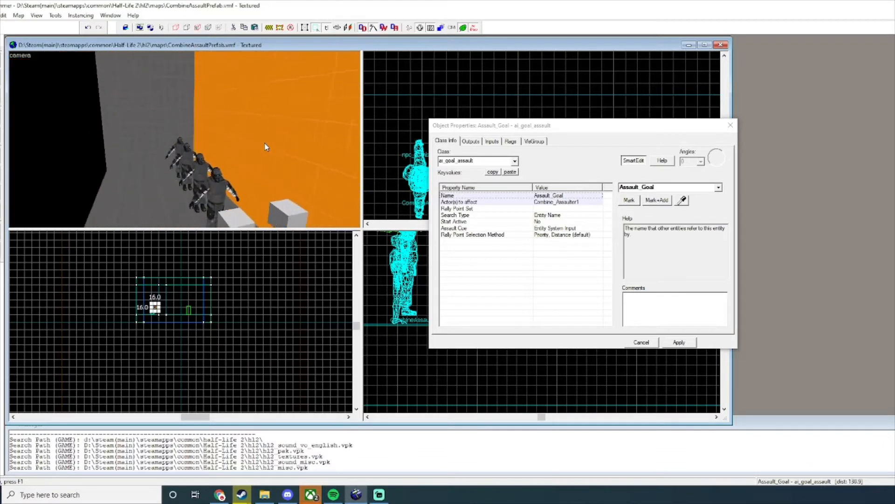
{"action": "key", "text": "Right"}
{"action": "key", "text": "s"}
{"action": "key", "text": "Right"}
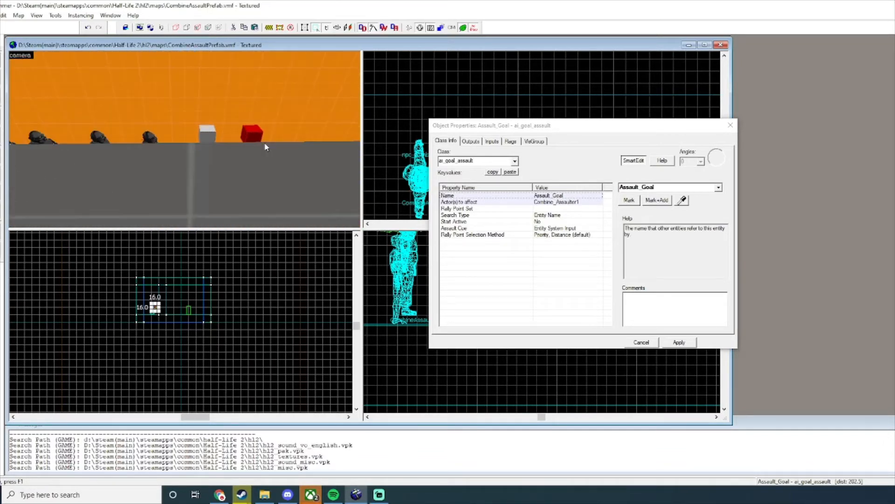
{"action": "key", "text": "w"}
{"action": "key", "text": "Right"}
{"action": "key", "text": "Left"}
{"action": "key", "text": "Right"}
{"action": "key", "text": "Up"}
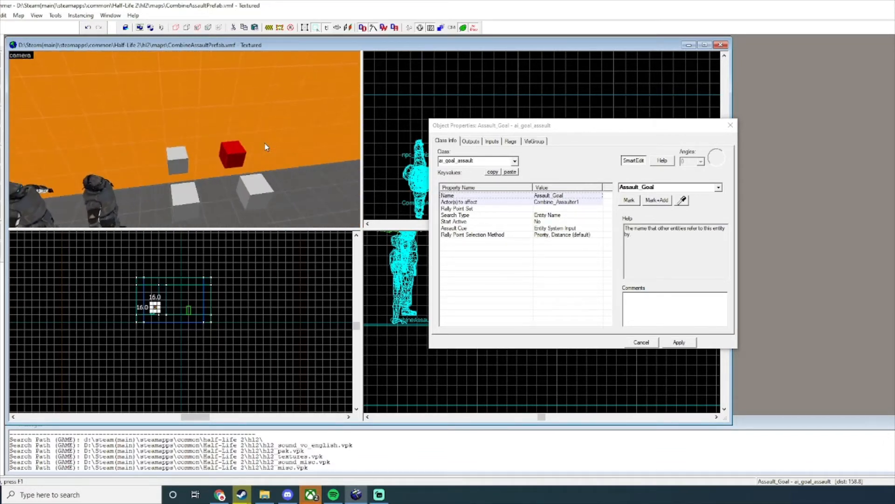
Step: Select all four assault goals together and set their Start Active property to Yes
{"action": "key", "text": "s"}
{"action": "key", "text": "Left"}
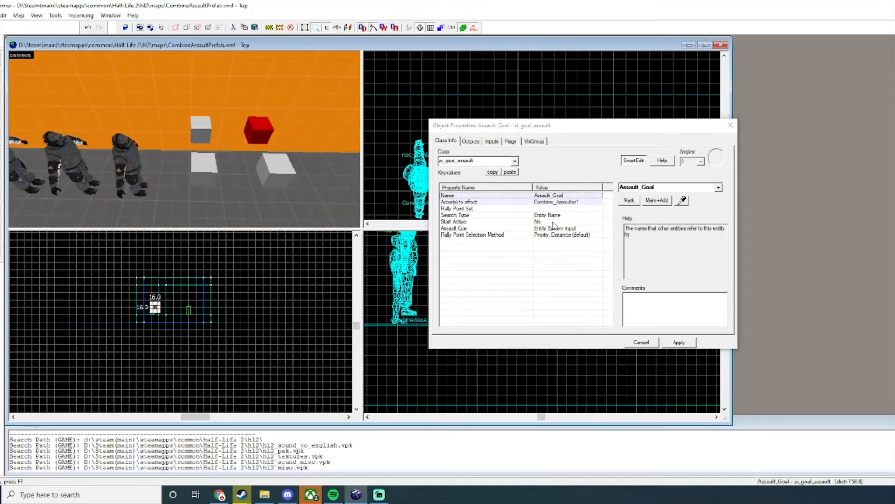
{"action": "left_click", "coordinate": [266, 161], "text": "ctrl"}
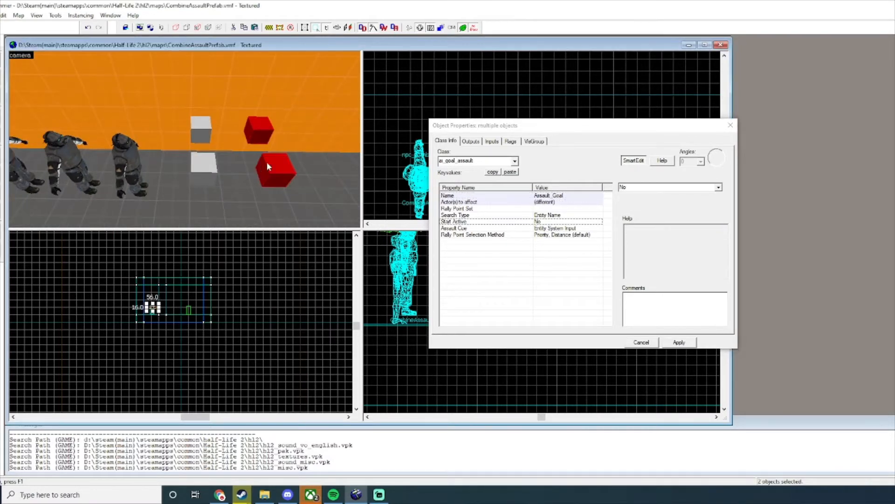
{"action": "left_click", "coordinate": [204, 128], "text": "ctrl"}
{"action": "left_click", "coordinate": [240, 178], "text": "ctrl"}
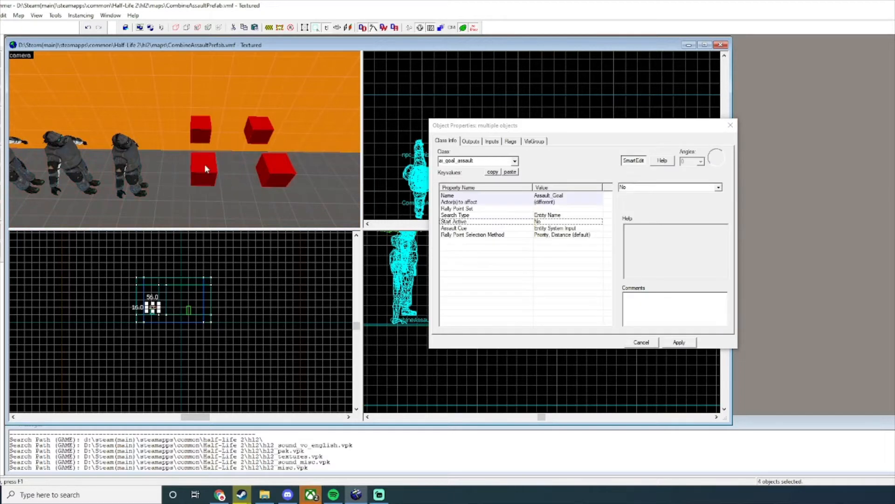
{"action": "left_click", "coordinate": [719, 187]}
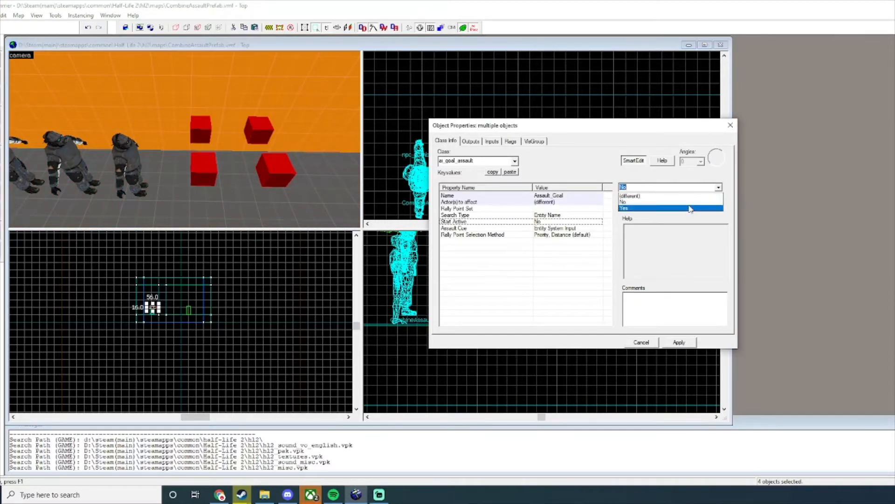
{"action": "left_click", "coordinate": [689, 208]}
Step: Examine the shared properties of the four Combine soldiers and the settings of the assault goal away from the wall nearest them
{"action": "key", "text": "z"}
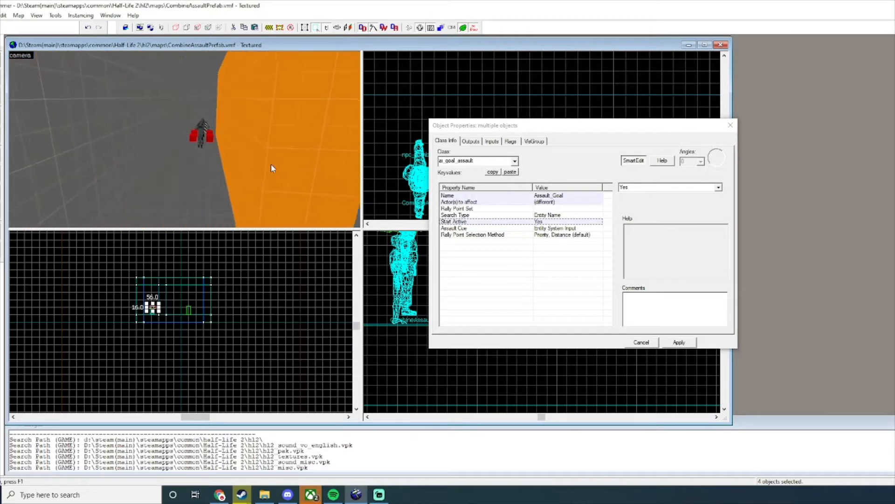
{"action": "key", "text": "w"}
{"action": "key", "text": "s"}
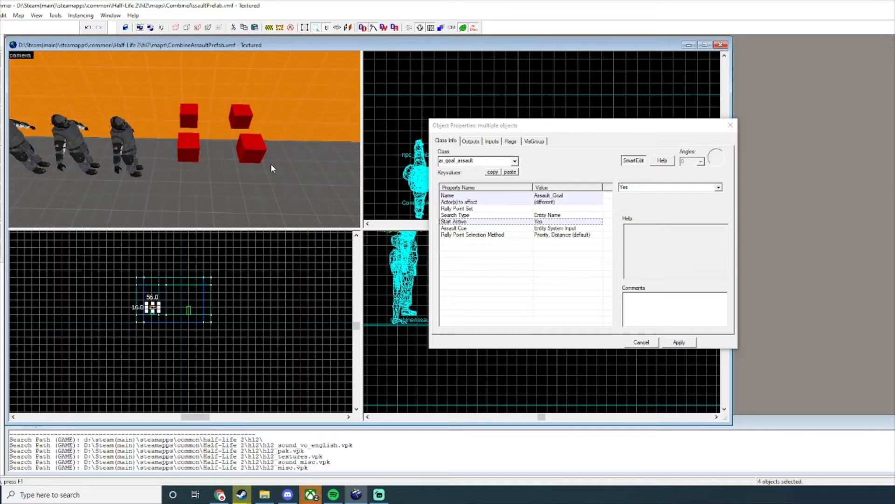
{"action": "key", "text": "a"}
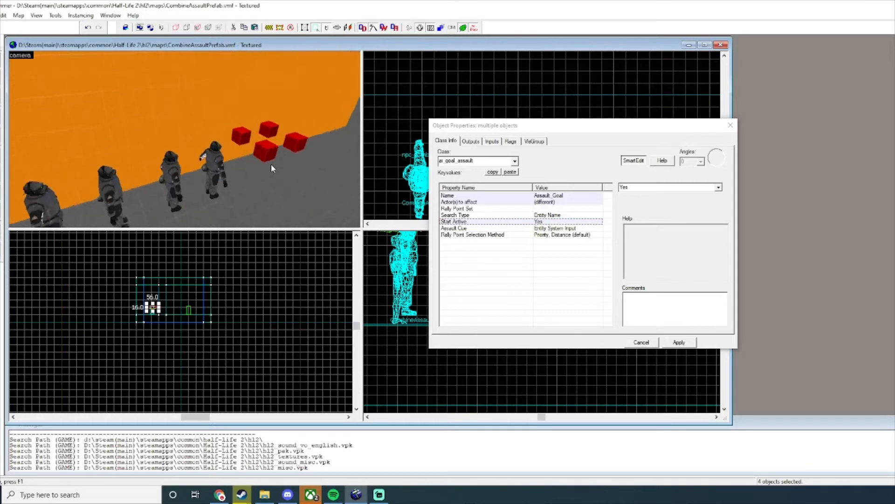
{"action": "key", "text": "a"}
{"action": "left_click", "coordinate": [239, 162]}
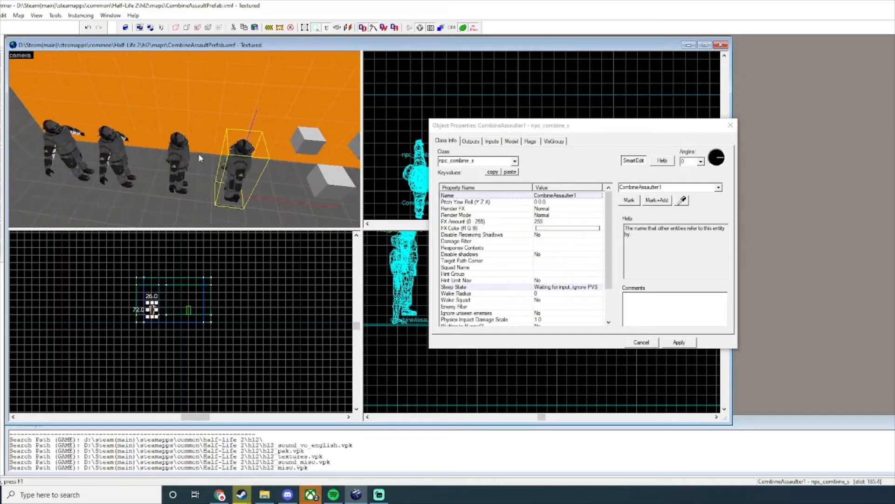
{"action": "key", "text": "a"}
{"action": "left_click", "coordinate": [199, 157], "text": "ctrl"}
{"action": "left_click", "coordinate": [131, 155], "text": "ctrl"}
{"action": "left_click", "coordinate": [93, 156], "text": "ctrl"}
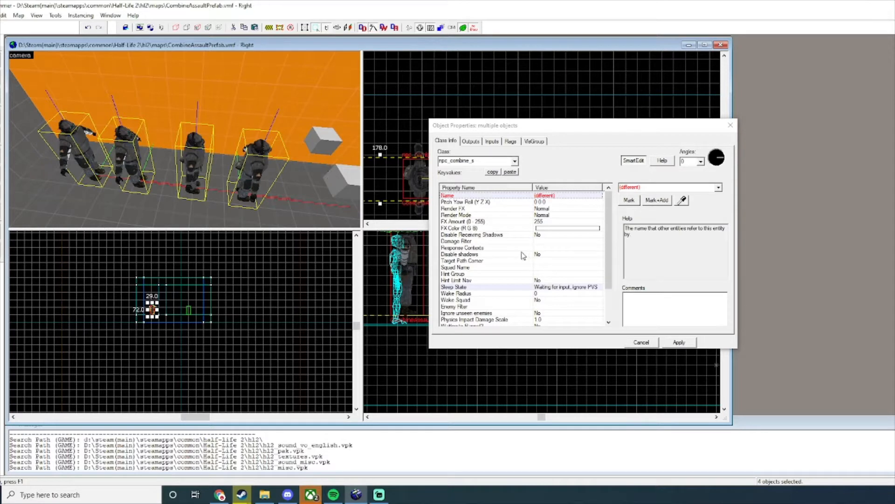
{"action": "scroll", "coordinate": [543, 271], "scroll_direction": "down", "scroll_amount": 1}
{"action": "scroll", "coordinate": [551, 293], "scroll_direction": "down", "scroll_amount": 1}
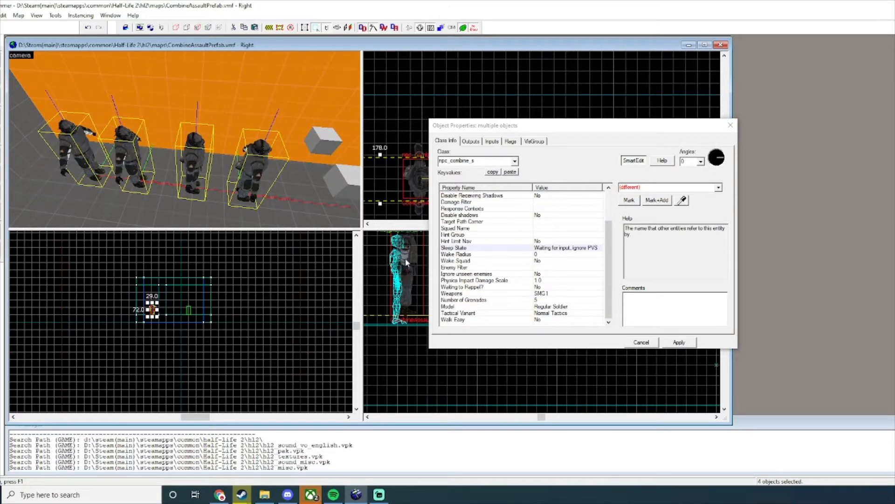
{"action": "left_click", "coordinate": [343, 181]}
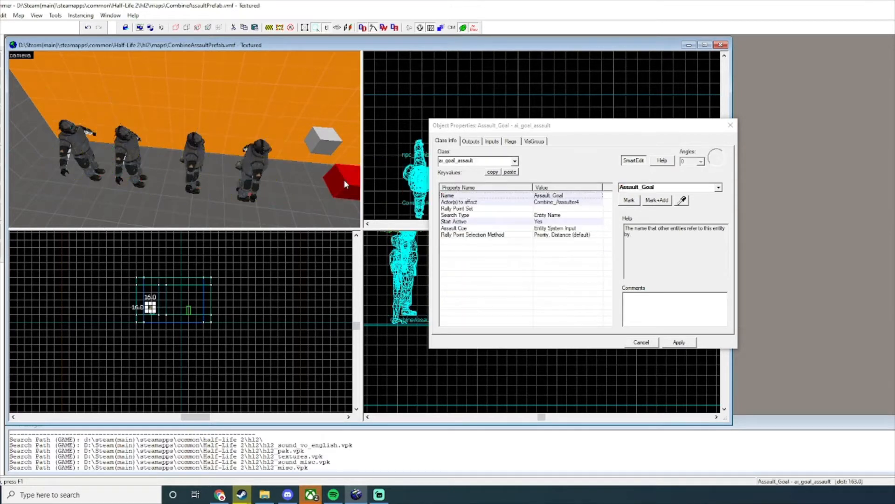
{"action": "key", "text": "d"}
{"action": "key", "text": "Left"}
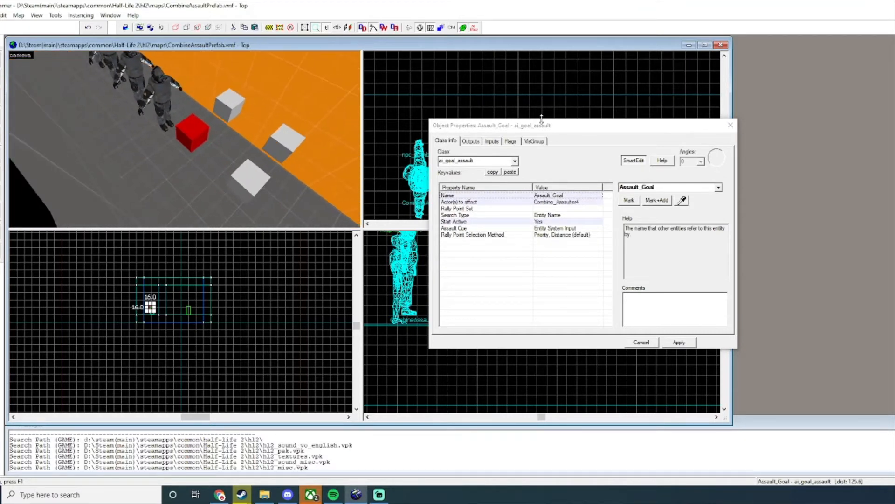
{"action": "left_click", "coordinate": [730, 125]}
Step: Place four info_player_start entities on the floor, one beside each of the four assault goals
{"action": "left_click", "coordinate": [212, 151]}
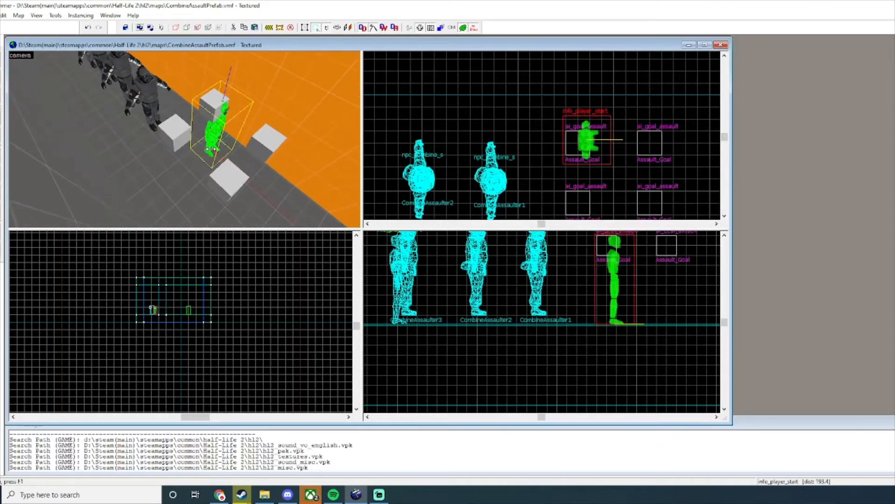
{"action": "left_click", "coordinate": [166, 181]}
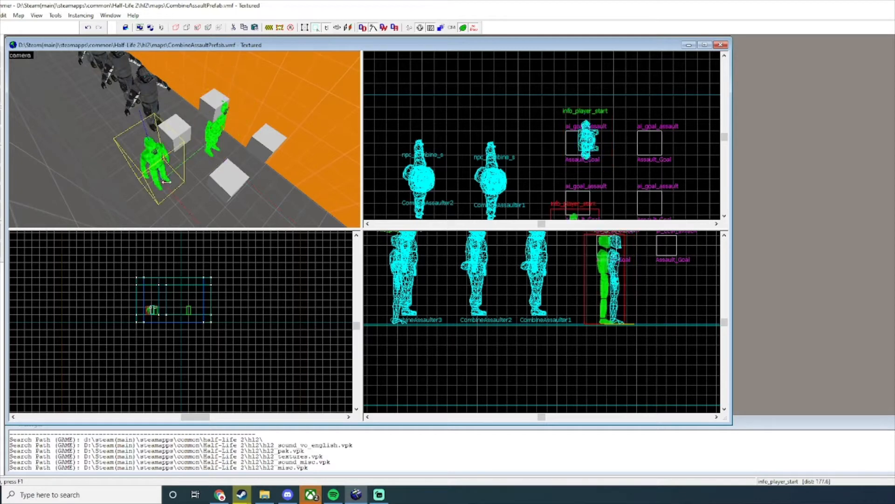
{"action": "left_click", "coordinate": [266, 186]}
{"action": "left_click", "coordinate": [223, 217]}
{"action": "key", "text": "s"}
{"action": "key", "text": "d"}
{"action": "left_click", "coordinate": [1, 60]}
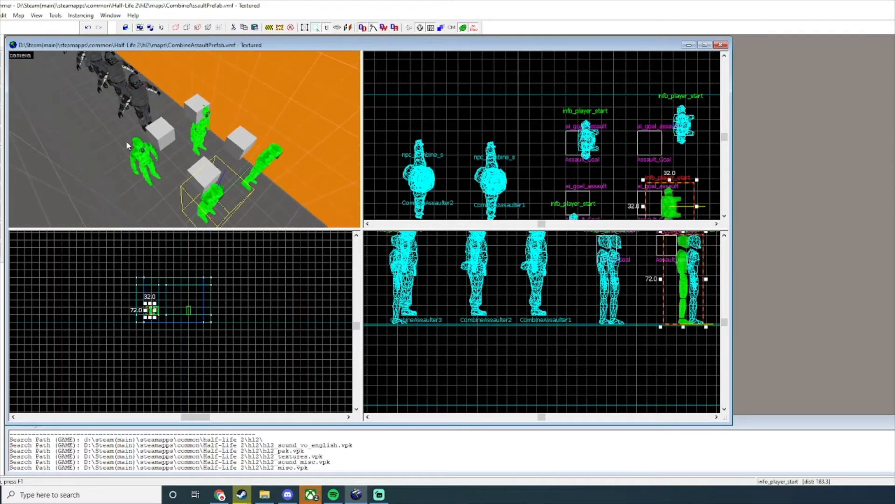
Step: Select all four new info_player_start entities and move them together slightly upward and toward the soldiers
{"action": "left_click", "coordinate": [143, 161], "text": "ctrl"}
{"action": "left_click", "coordinate": [205, 131], "text": "ctrl"}
{"action": "left_click", "coordinate": [260, 161], "text": "ctrl"}
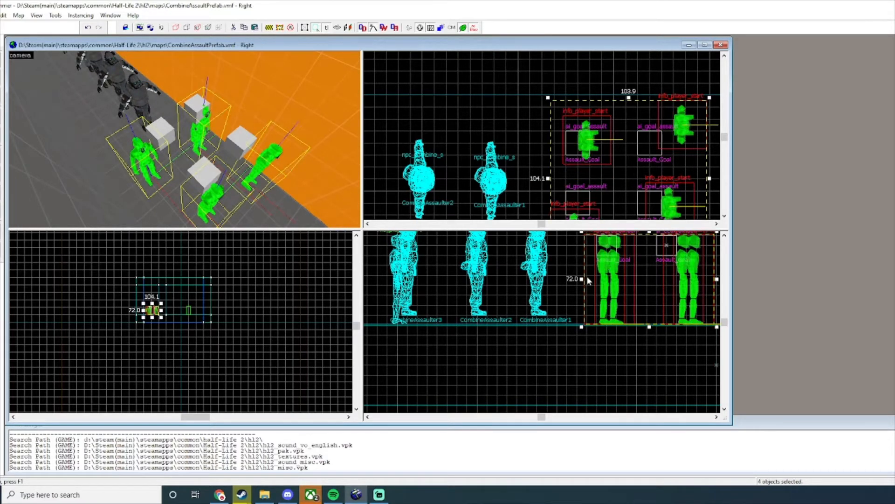
{"action": "left_click_drag", "start_coordinate": [594, 270], "coordinate": [574, 259]}
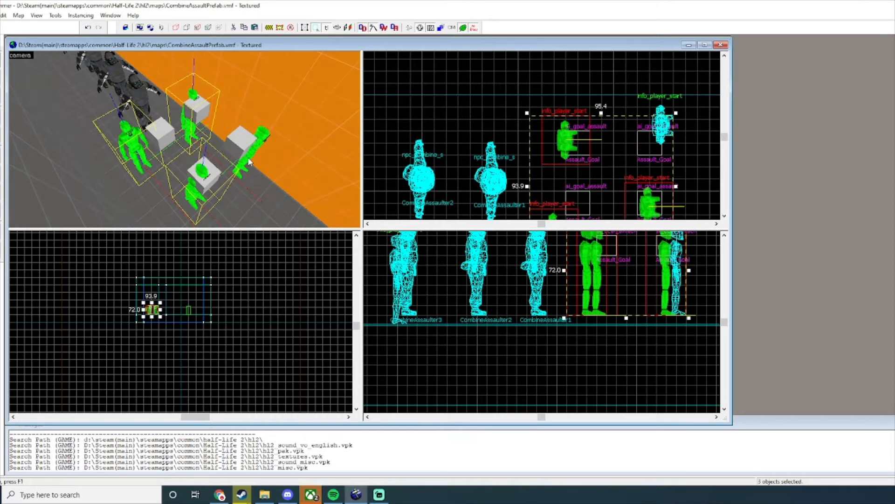
Step: Change the class of the four selected info_player_start entities to assault_rallypoint and apply it
{"action": "key", "text": "alt+Return"}
{"action": "double_click", "coordinate": [485, 160]}
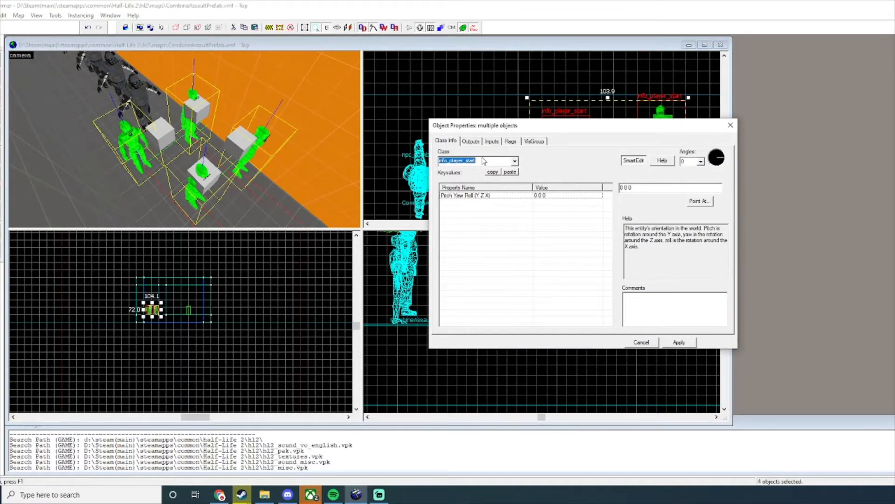
{"action": "type", "text": "rally"}
{"action": "left_click", "coordinate": [470, 174]}
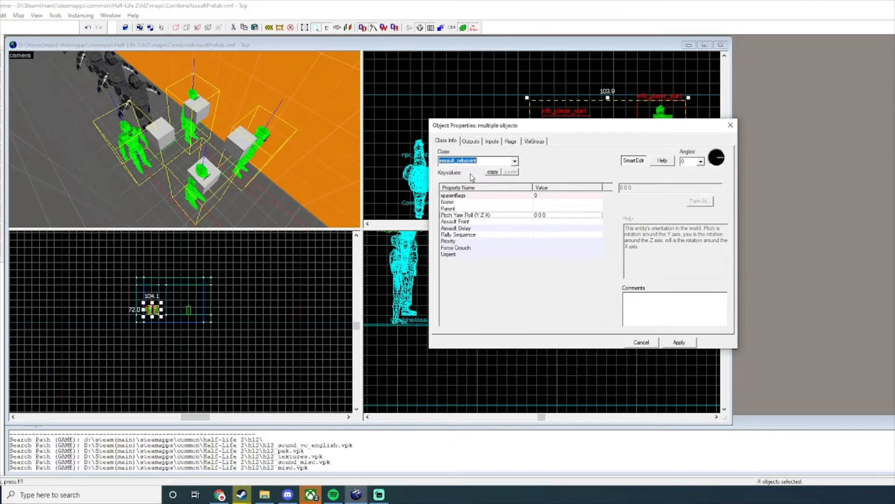
{"action": "left_click", "coordinate": [694, 344]}
{"action": "left_click", "coordinate": [730, 125]}
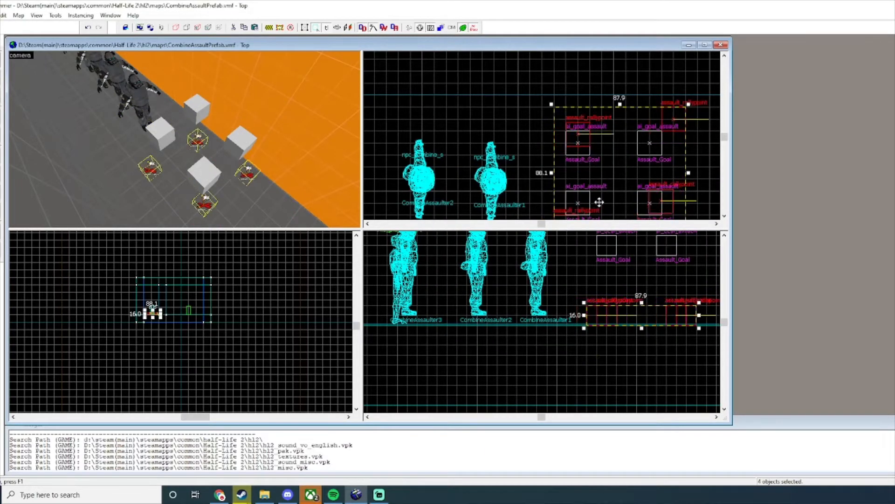
Step: Raise the four rally points off the floor and shift them individually so each pair lines up in the side view
{"action": "scroll", "coordinate": [580, 312], "scroll_direction": "up", "scroll_amount": 2}
{"action": "scroll", "coordinate": [574, 268], "scroll_direction": "down", "scroll_amount": 2}
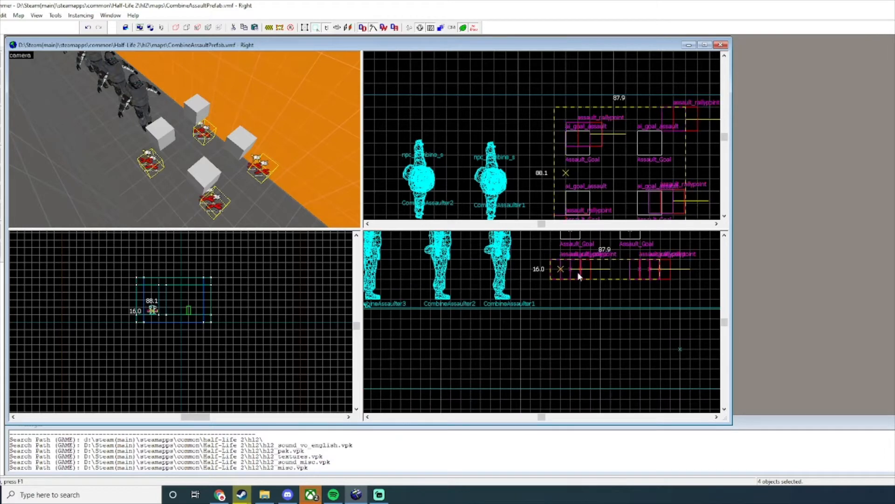
{"action": "left_click", "coordinate": [561, 268]}
{"action": "scroll", "coordinate": [554, 266], "scroll_direction": "up", "scroll_amount": 1}
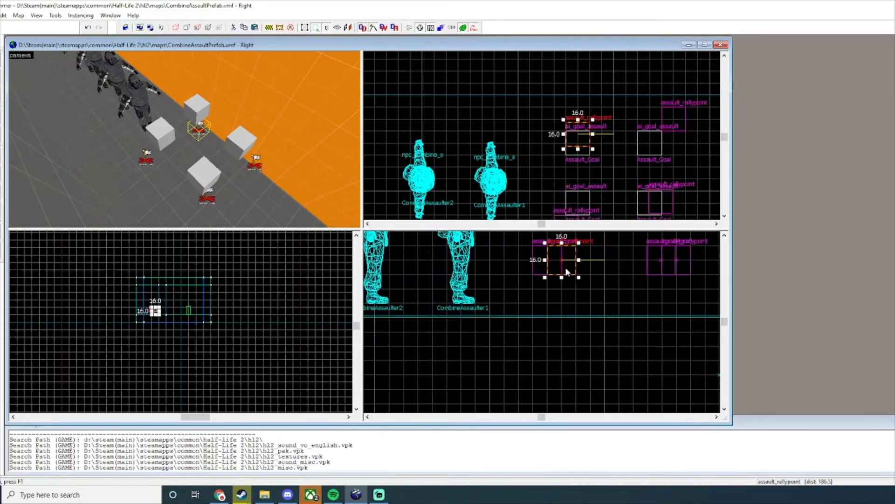
{"action": "left_click", "coordinate": [661, 119]}
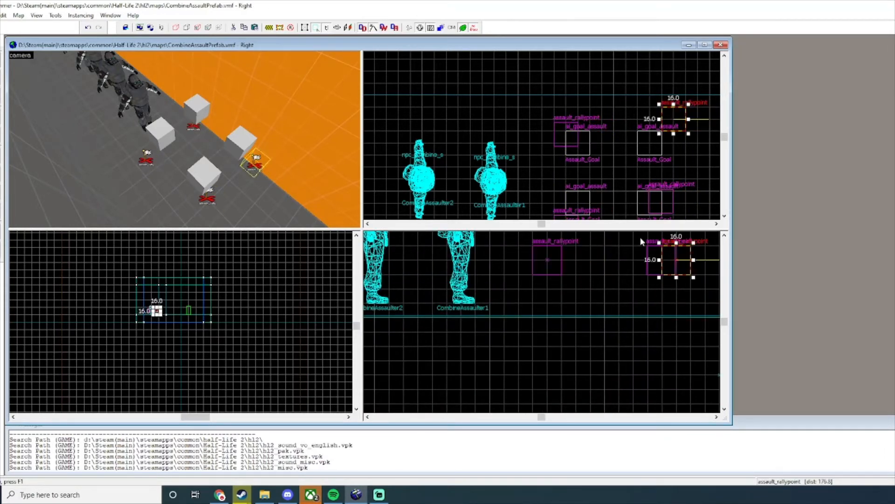
{"action": "left_click", "coordinate": [664, 261]}
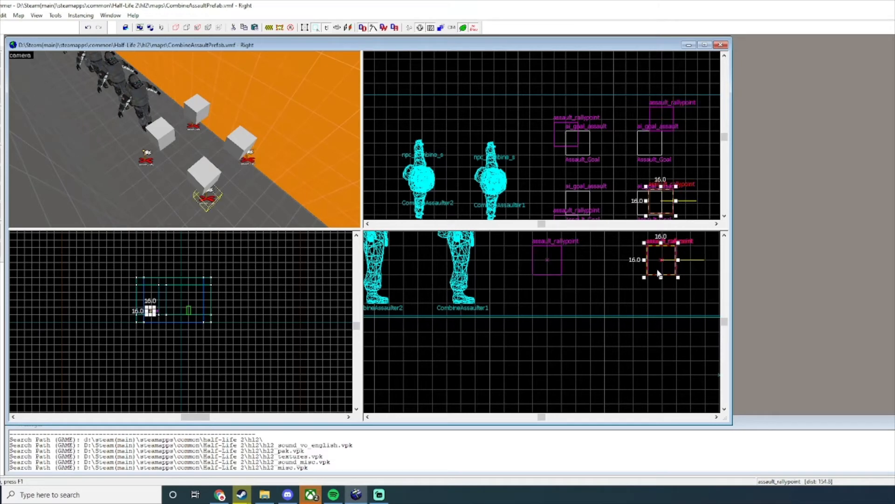
{"action": "left_click", "coordinate": [664, 267]}
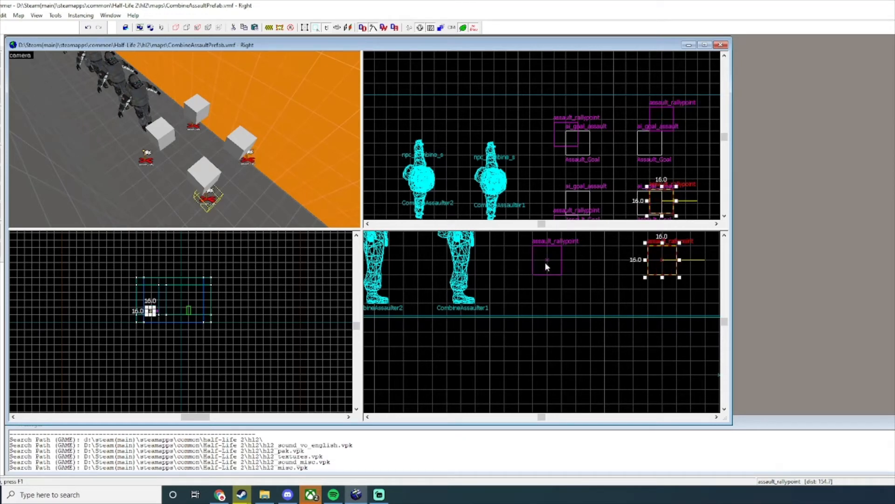
Step: Name the wall-side rally point farthest from the soldiers rallypoint_1, checking the actor of its neighbouring assault goal
{"action": "key", "text": "z"}
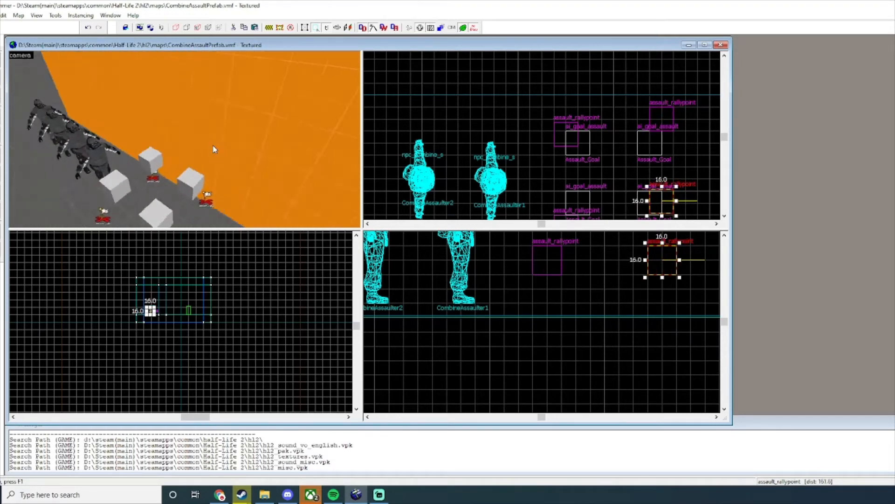
{"action": "key", "text": "a"}
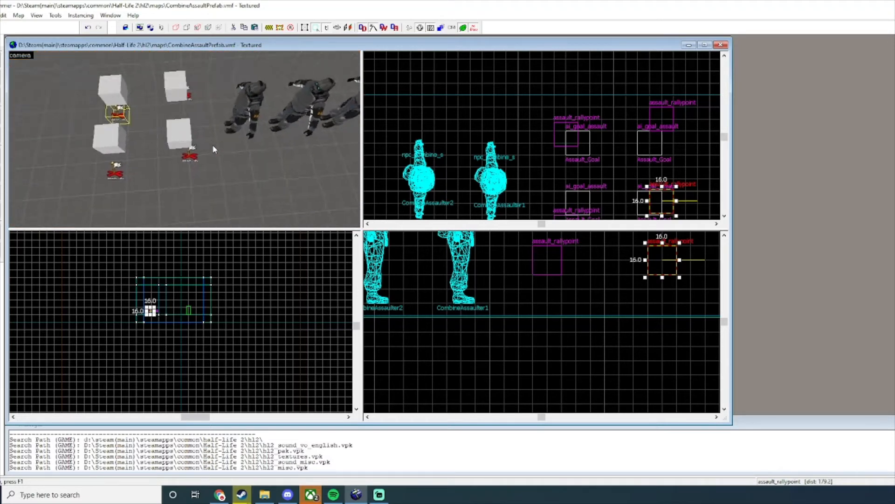
{"action": "key", "text": "a"}
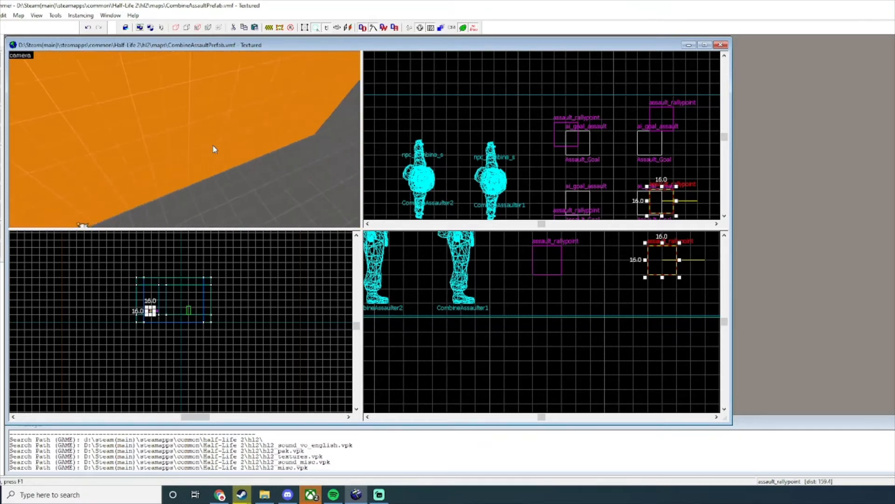
{"action": "key", "text": "w"}
{"action": "key", "text": "s"}
{"action": "key", "text": "z"}
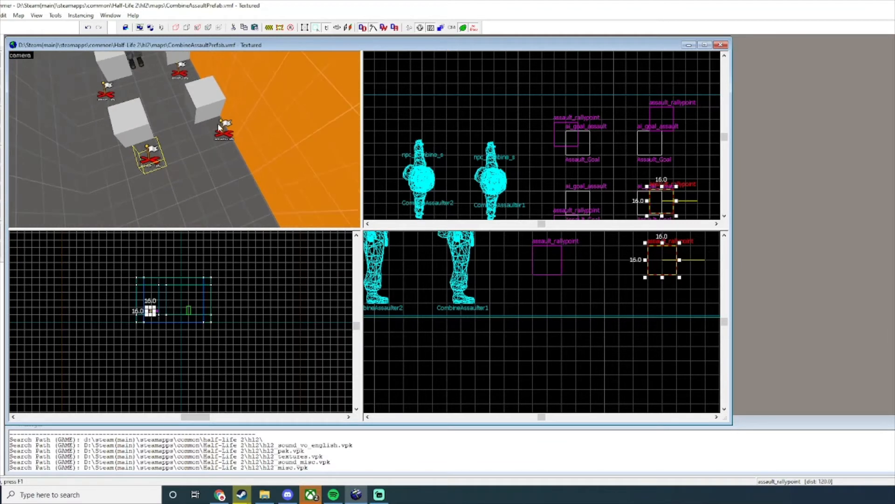
{"action": "left_click", "coordinate": [224, 128]}
{"action": "double_click", "coordinate": [223, 134]}
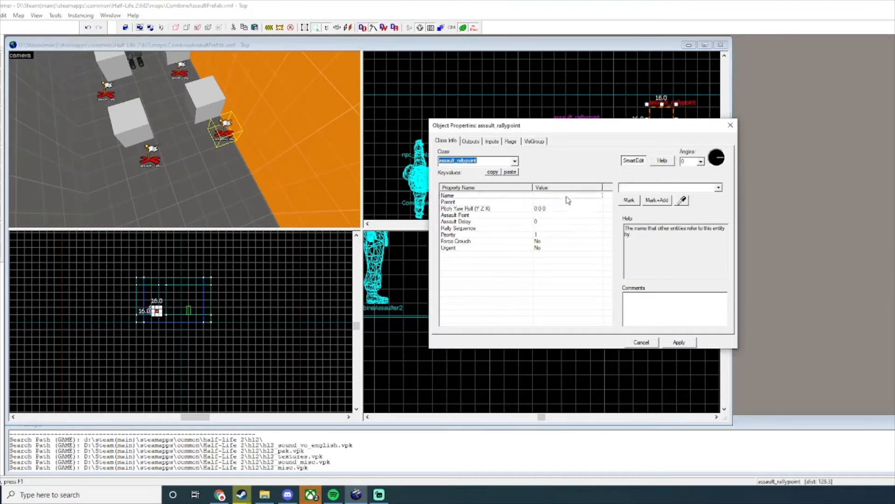
{"action": "left_click", "coordinate": [201, 96]}
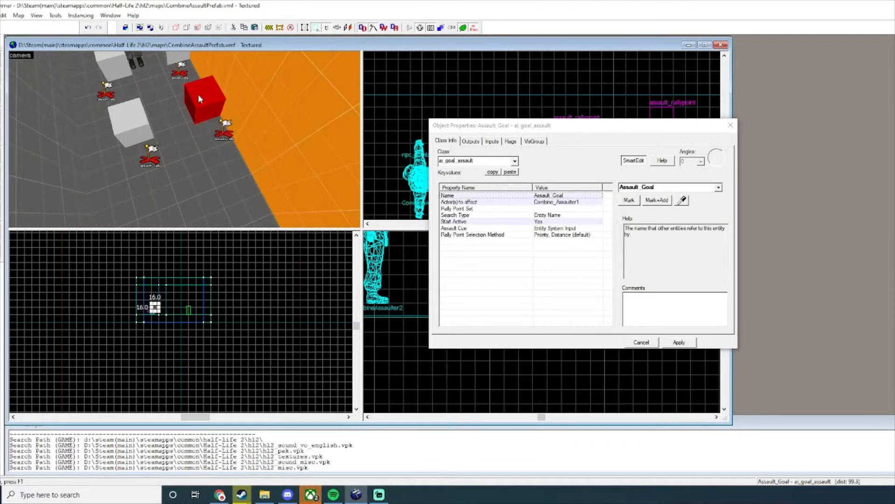
{"action": "left_click", "coordinate": [225, 131]}
{"action": "left_click", "coordinate": [651, 187]}
{"action": "type", "text": "rallypoint"}
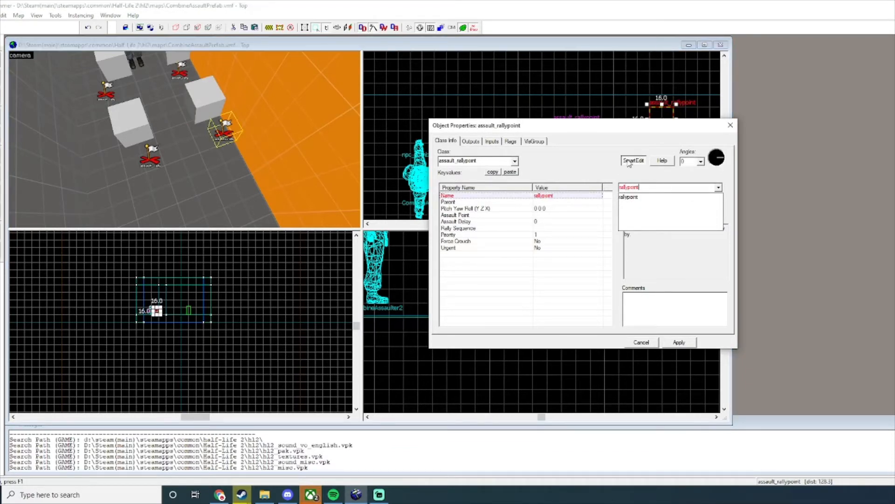
{"action": "key", "text": "Return"}
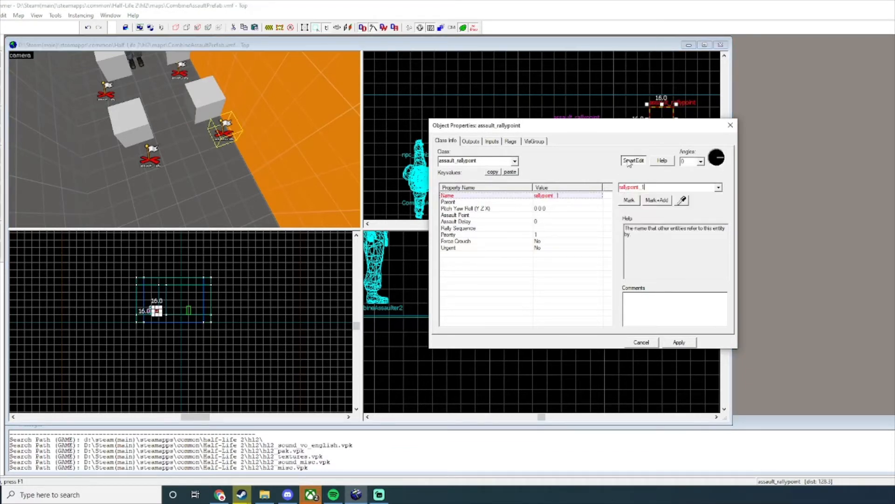
Step: Name the rally point away from the wall and farthest from the soldiers rallypoint_1
{"action": "left_click", "coordinate": [148, 159]}
{"action": "left_click", "coordinate": [599, 147]}
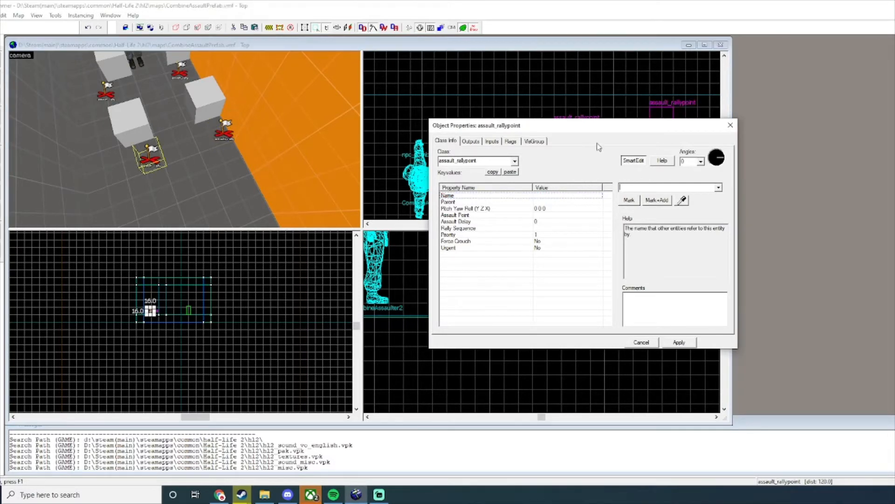
{"action": "type", "text": "rallypoint_"}
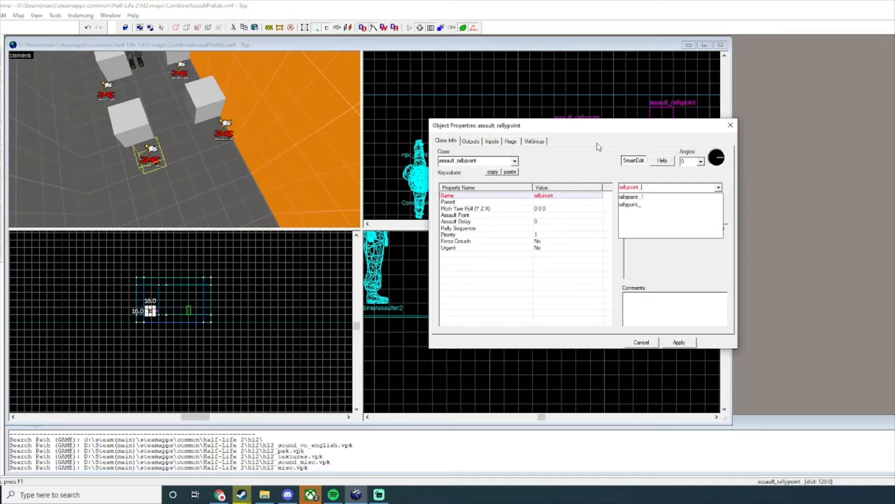
{"action": "type", "text": "1"}
{"action": "key", "text": "Return"}
Step: Name the wall-side rally point nearest the soldiers rallypoint_2, and reselect the farthest one away from the wall
{"action": "key", "text": "z"}
{"action": "key", "text": "z"}
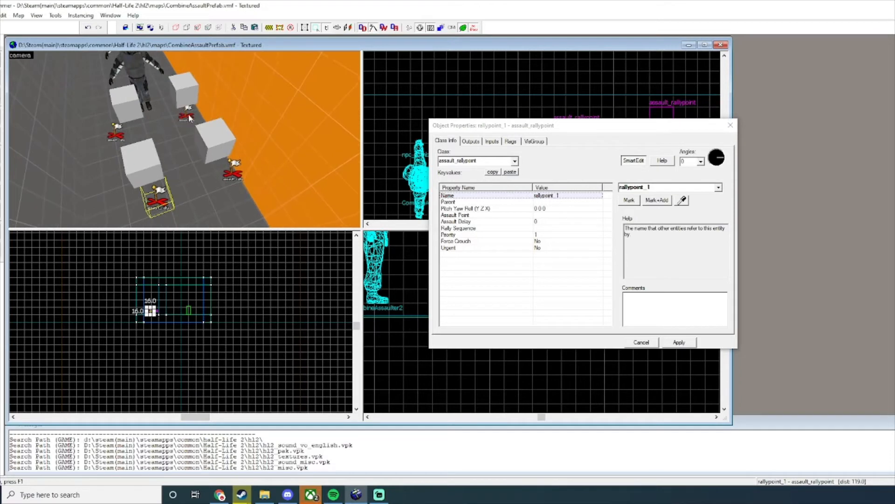
{"action": "left_click", "coordinate": [188, 116]}
{"action": "left_click", "coordinate": [639, 188]}
{"action": "type", "text": "rallypoin"}
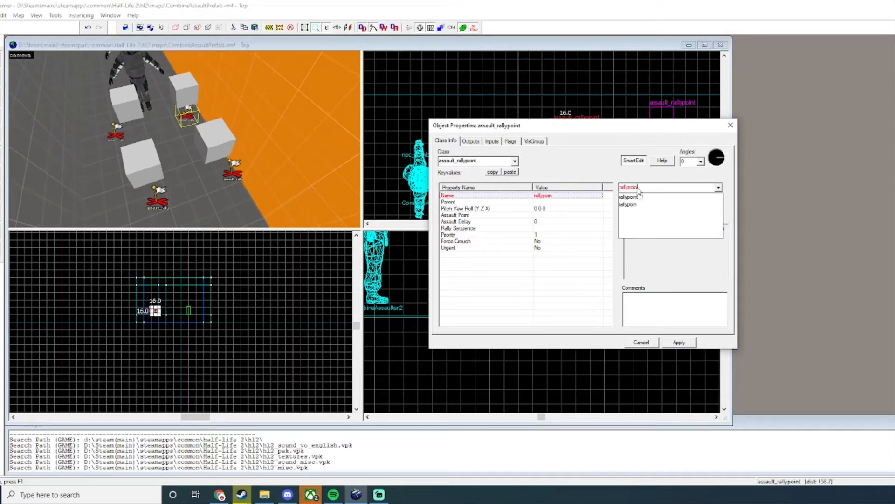
{"action": "type", "text": "t_"}
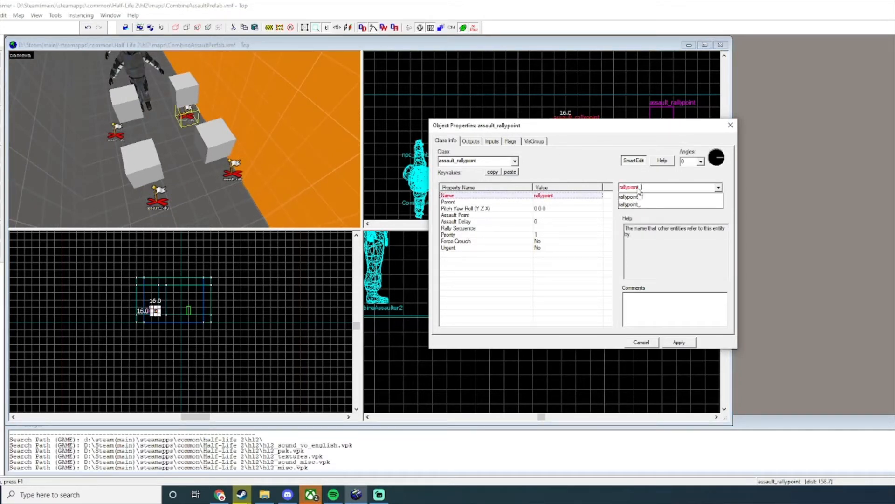
{"action": "type", "text": "2"}
{"action": "key", "text": "Return"}
{"action": "left_click", "coordinate": [159, 194]}
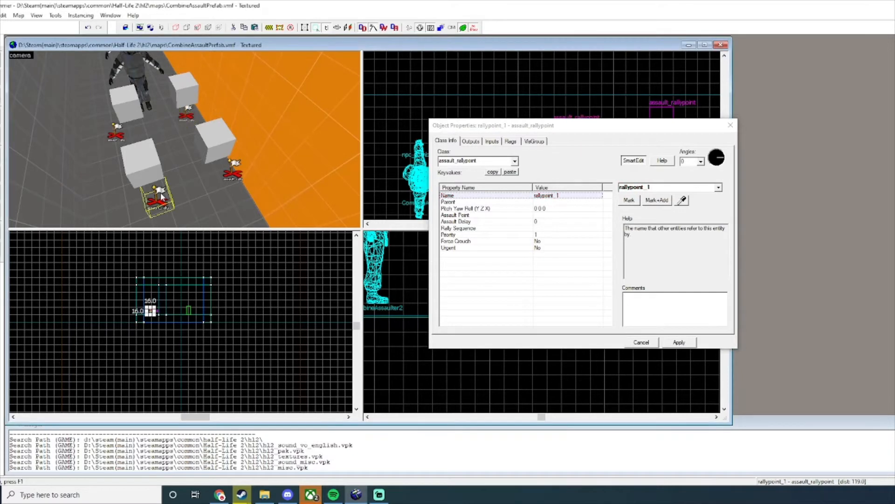
Step: Rename the rally point away from the wall and farthest from the soldiers as rallypoint_3
{"action": "left_click", "coordinate": [656, 187]}
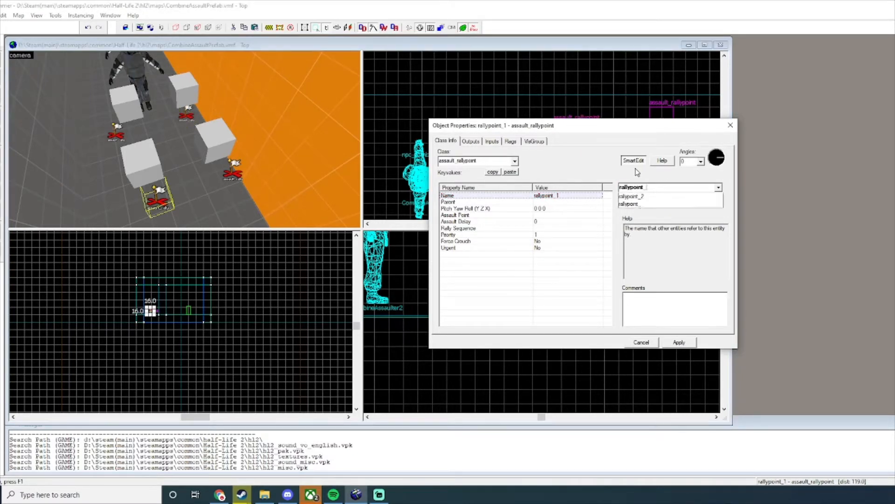
{"action": "left_click", "coordinate": [142, 177]}
{"action": "left_click", "coordinate": [158, 206]}
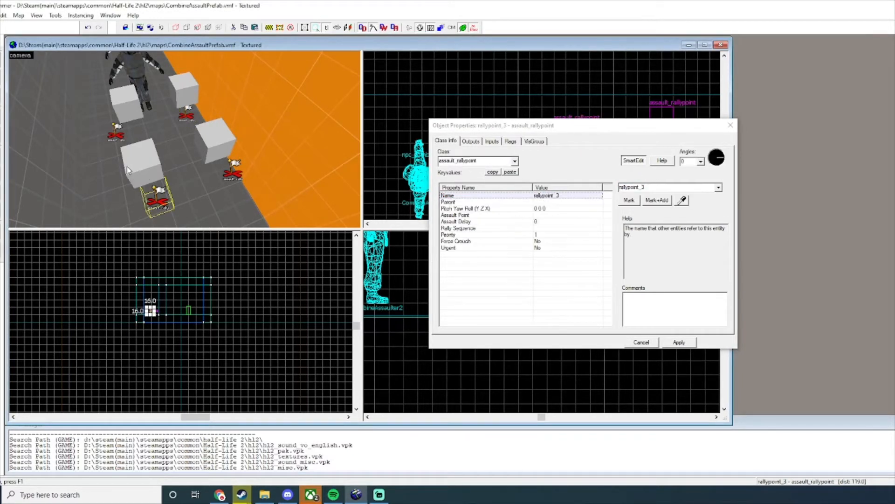
Step: Name the rally point away from the wall and nearest the soldiers rallypoint_4, and close its properties
{"action": "key", "text": "a"}
{"action": "left_click", "coordinate": [125, 134]}
{"action": "left_click", "coordinate": [645, 186]}
{"action": "type", "text": "rallypoint_4"}
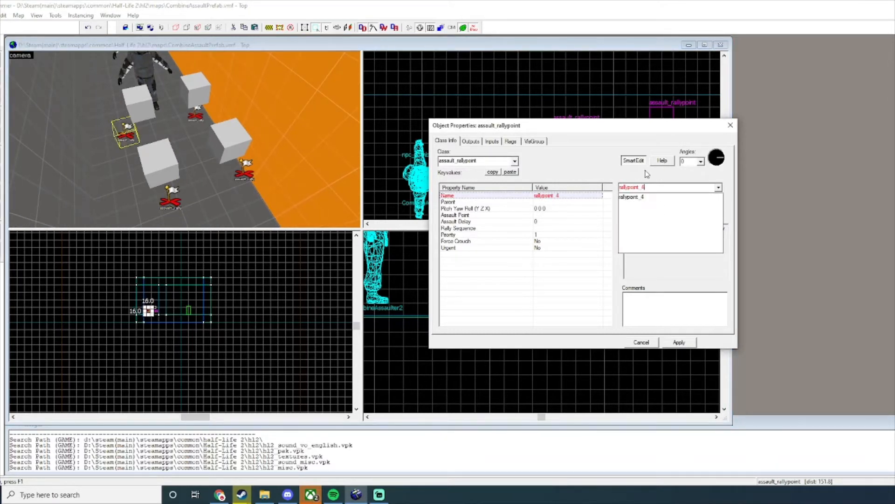
{"action": "key", "text": "Return"}
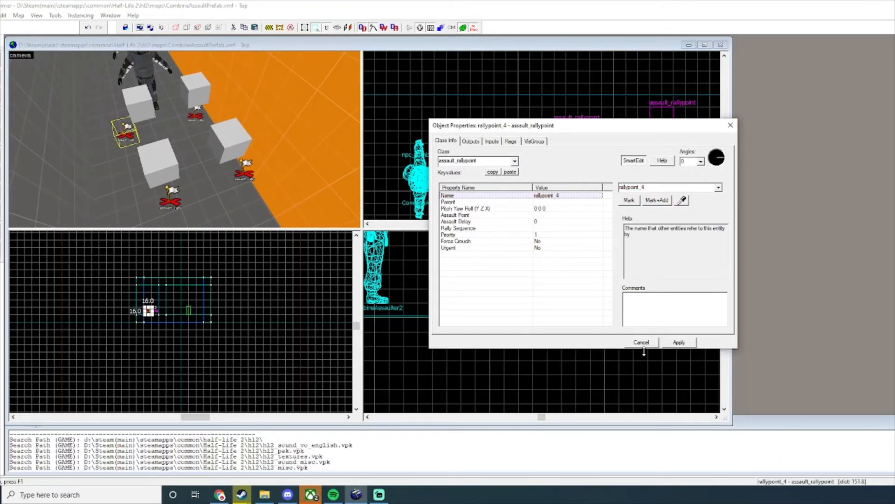
{"action": "left_click", "coordinate": [685, 346]}
{"action": "left_click", "coordinate": [685, 344]}
{"action": "left_click", "coordinate": [730, 125]}
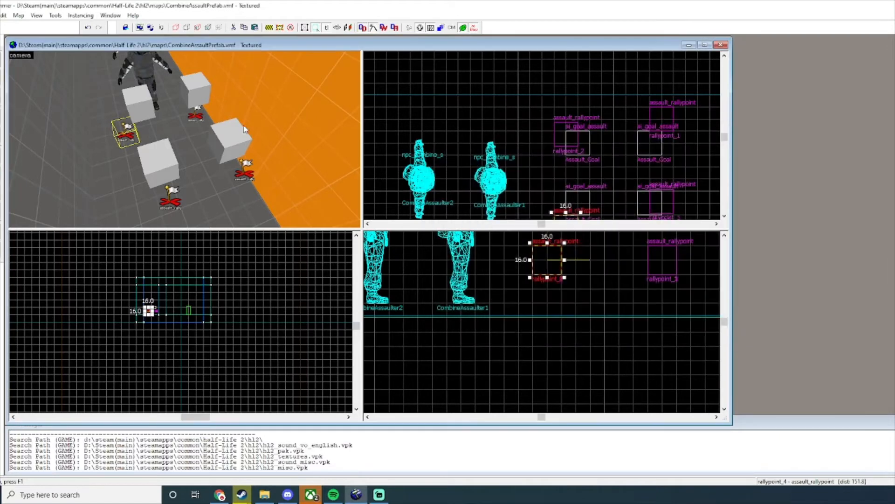
Step: Set the rally point set of the wall-side assault goal farthest from the soldiers to rallypoint_1
{"action": "double_click", "coordinate": [245, 129]}
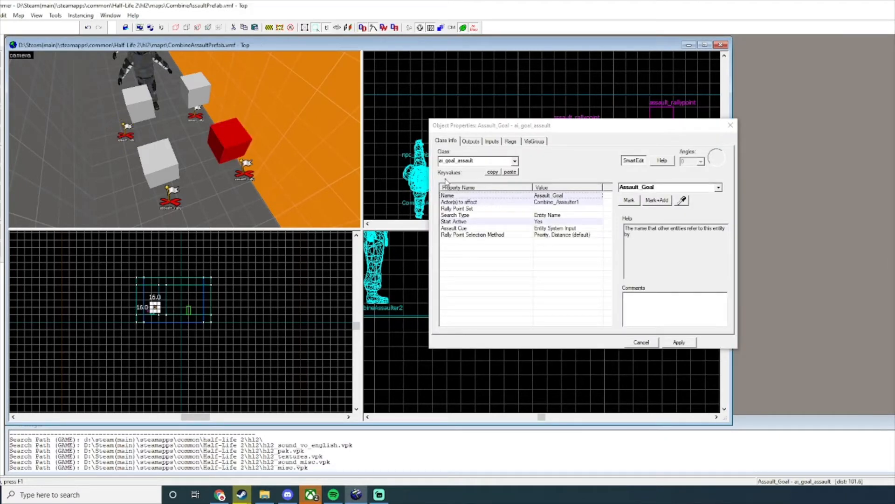
{"action": "left_click", "coordinate": [582, 210]}
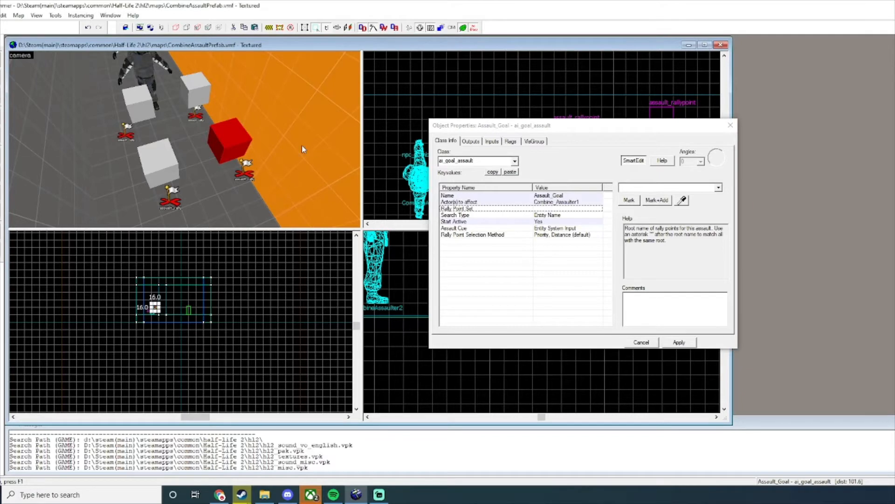
{"action": "key", "text": "z"}
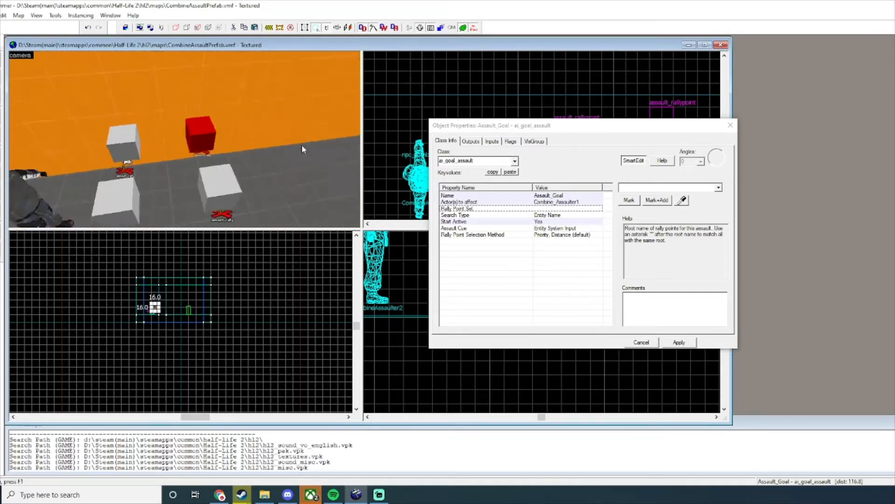
{"action": "key", "text": "d"}
{"action": "key", "text": "s"}
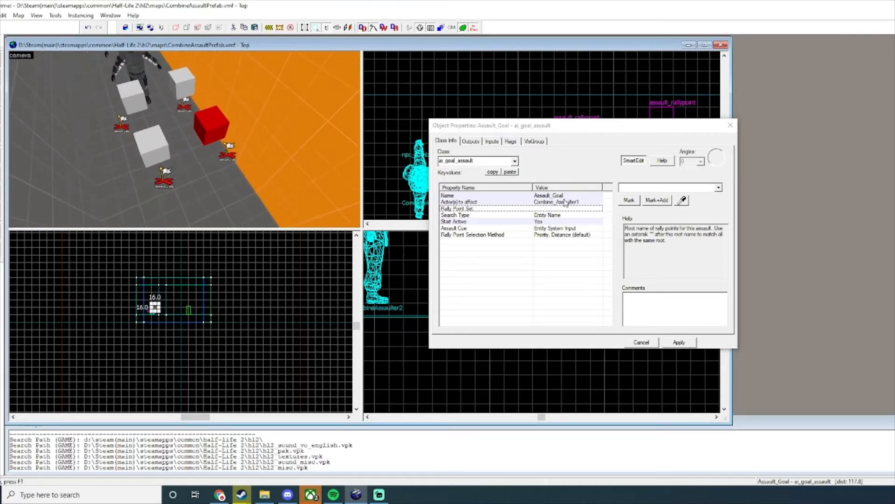
{"action": "left_click", "coordinate": [647, 188]}
{"action": "type", "text": "r"}
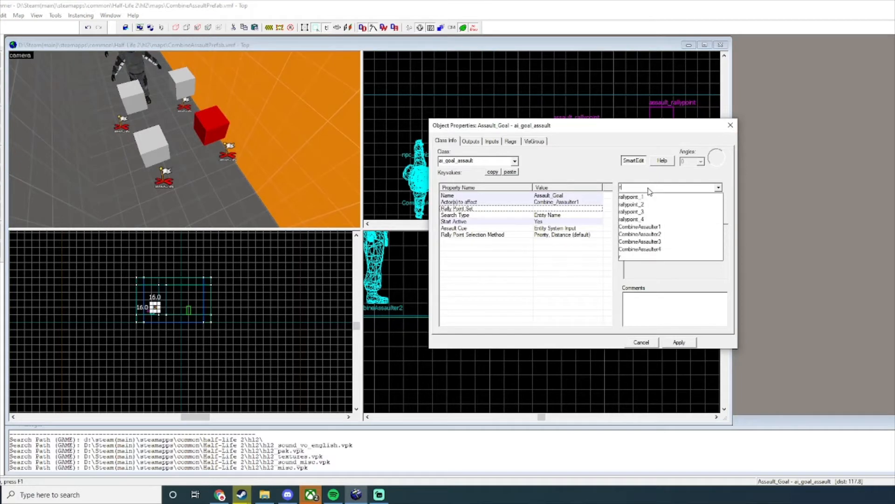
{"action": "type", "text": "ally"}
{"action": "left_click", "coordinate": [650, 197]}
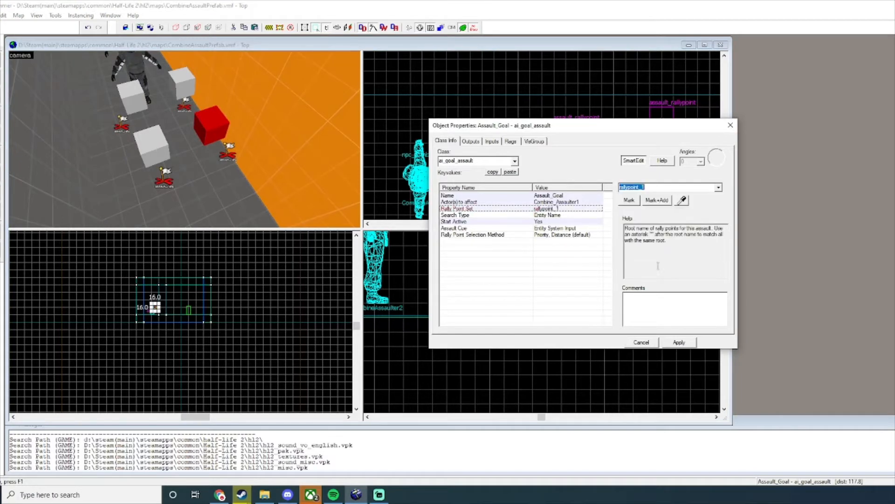
{"action": "left_click", "coordinate": [673, 346]}
Step: Set the rally point set of the wall-side assault goal nearest the soldiers to rallypoint_2
{"action": "left_click", "coordinate": [179, 96]}
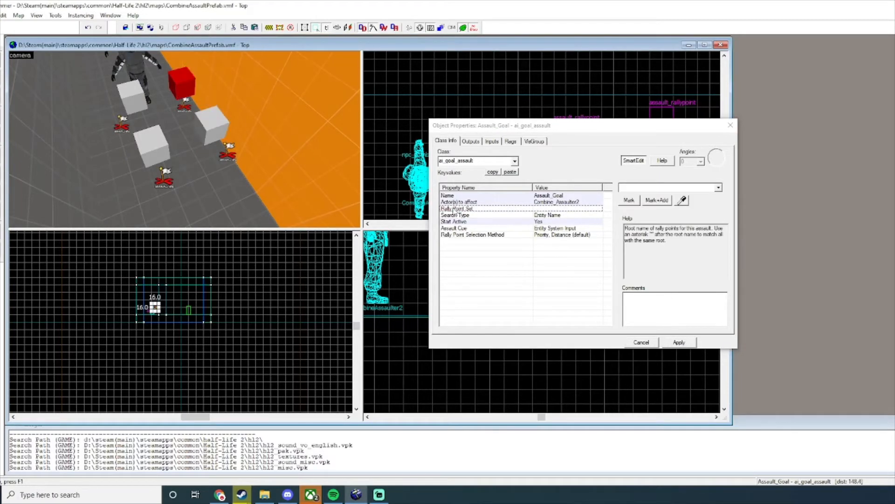
{"action": "left_click", "coordinate": [660, 188]}
{"action": "type", "text": "rally"}
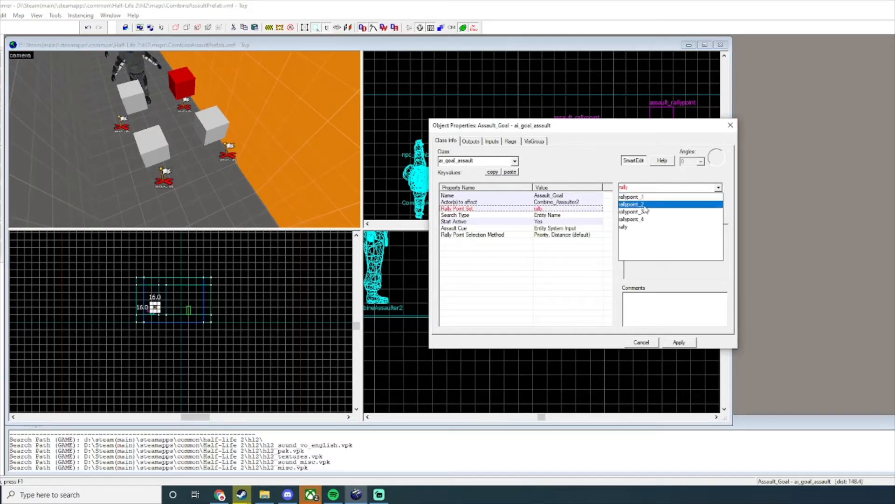
{"action": "left_click", "coordinate": [653, 203]}
{"action": "left_click", "coordinate": [679, 342]}
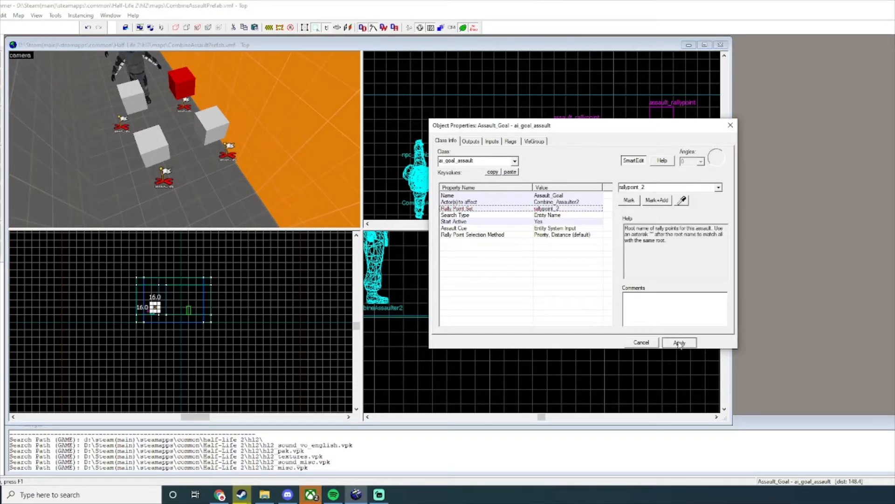
Step: Set the rally point set of the assault goal away from the wall and farthest from the soldiers to rallypoint_3
{"action": "left_click", "coordinate": [164, 179]}
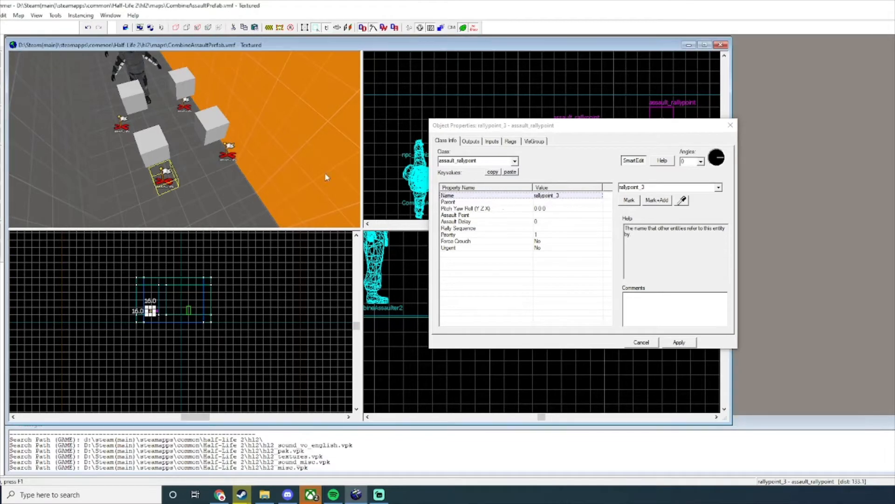
{"action": "left_click", "coordinate": [151, 145]}
{"action": "left_click", "coordinate": [563, 209]}
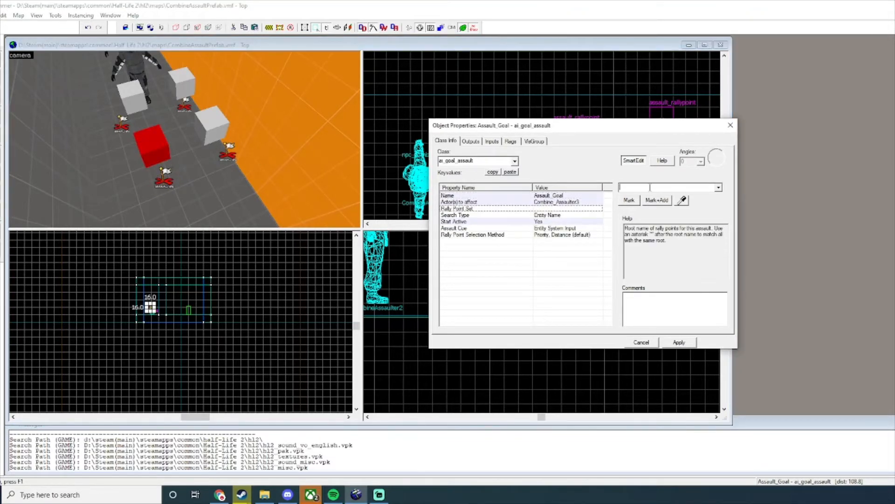
{"action": "type", "text": "rallypoint"}
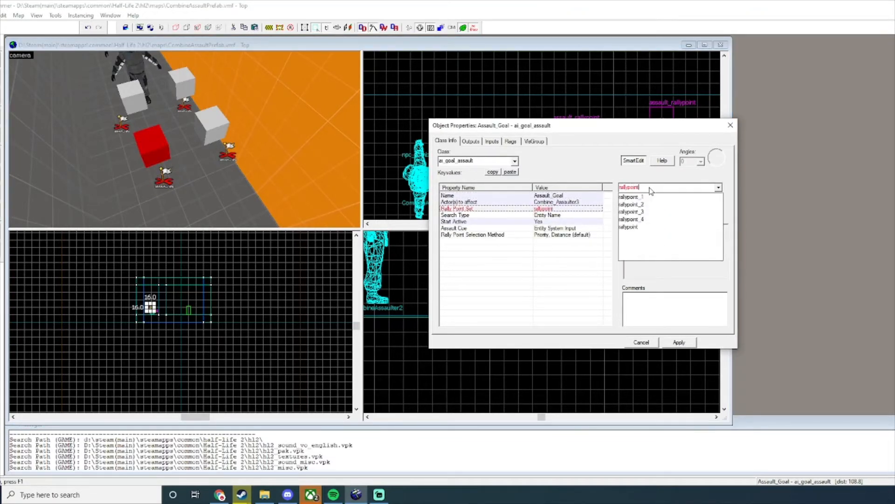
{"action": "left_click", "coordinate": [646, 212]}
{"action": "left_click", "coordinate": [679, 346]}
Step: Set the rally point set of the assault goal away from the wall and nearest the soldiers to rallypoint_4
{"action": "key", "text": "a"}
{"action": "left_click", "coordinate": [152, 125]}
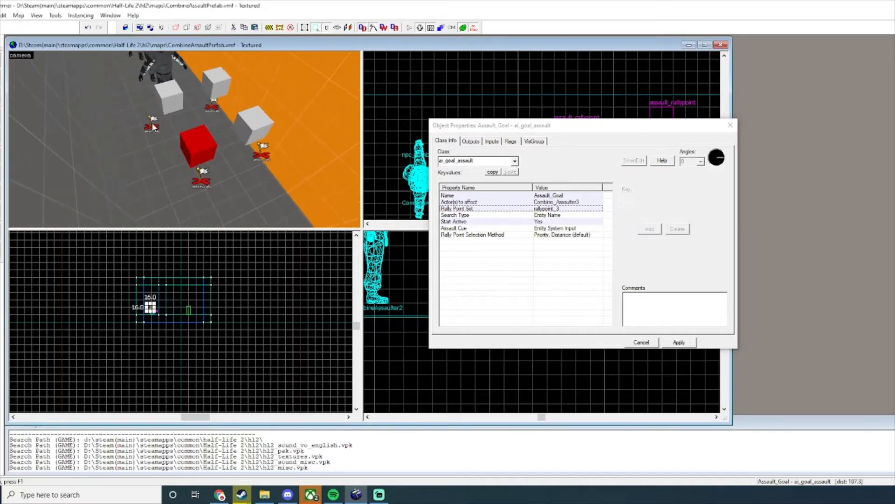
{"action": "left_click", "coordinate": [563, 202]}
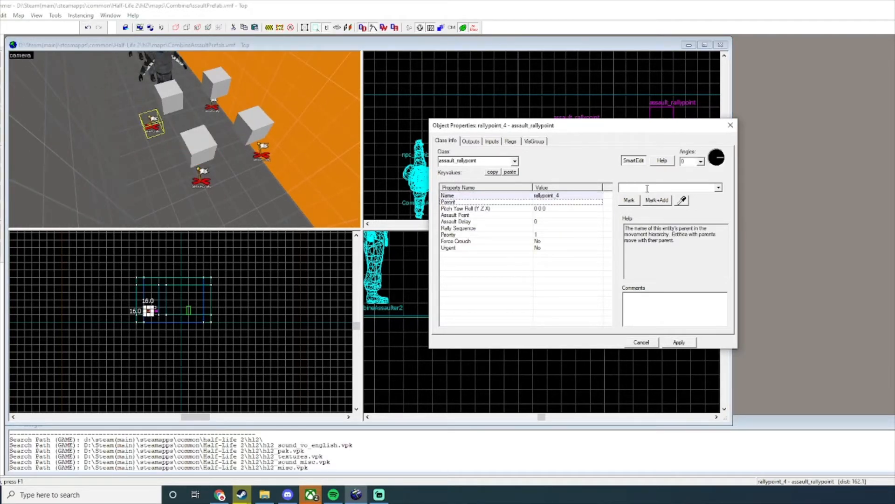
{"action": "left_click", "coordinate": [567, 215]}
{"action": "left_click", "coordinate": [164, 102]}
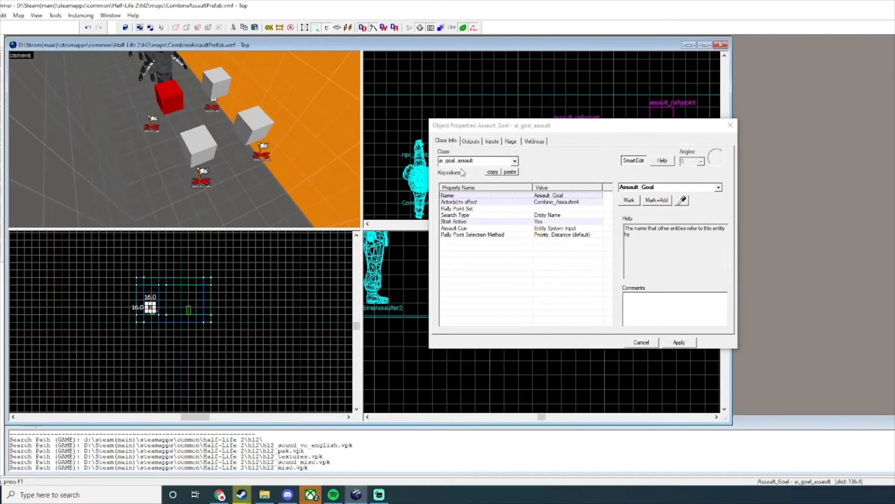
{"action": "left_click", "coordinate": [569, 209]}
{"action": "type", "text": "rallypo"}
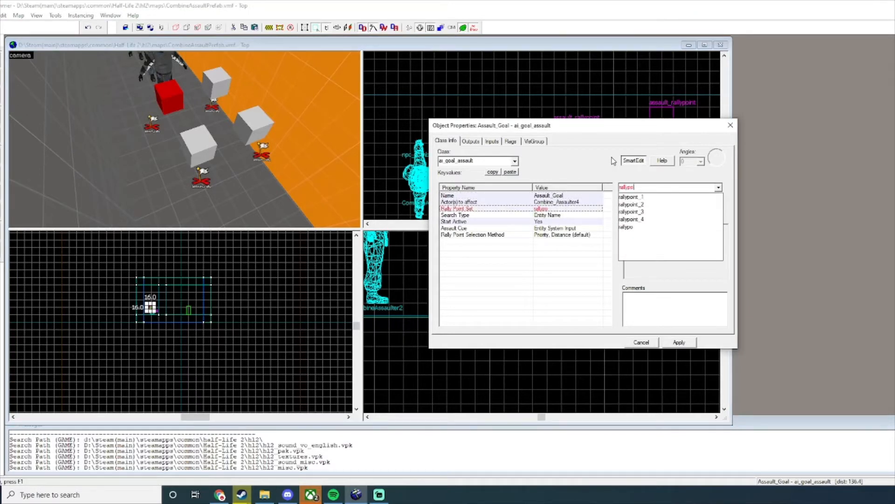
{"action": "type", "text": "int"}
{"action": "left_click", "coordinate": [631, 219]}
{"action": "left_click", "coordinate": [679, 342]}
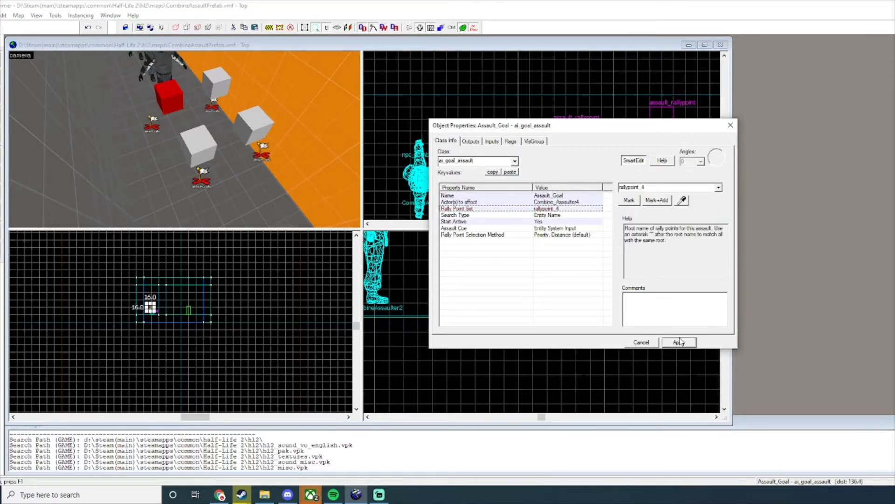
Step: Close the goal's properties and place a new point entity on the open grey floor beyond the orange wall
{"action": "left_click", "coordinate": [292, 133]}
{"action": "key", "text": "z"}
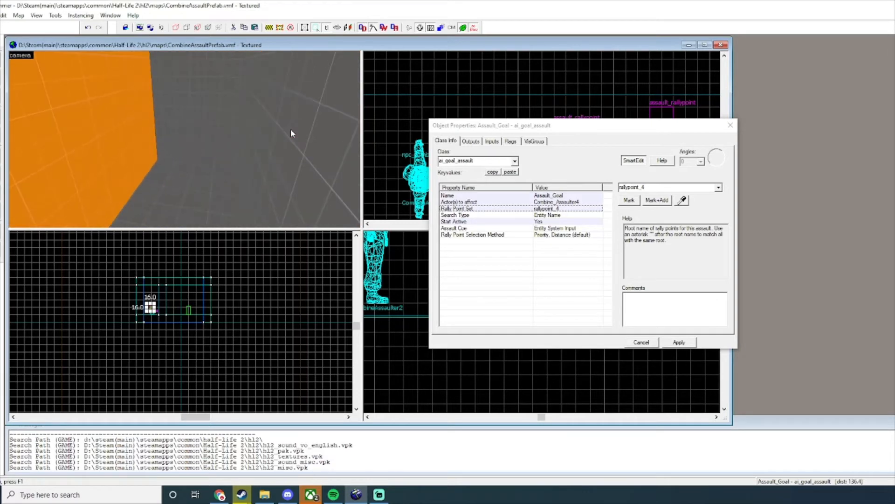
{"action": "key", "text": "z"}
{"action": "left_click", "coordinate": [730, 125]}
{"action": "key", "text": "z"}
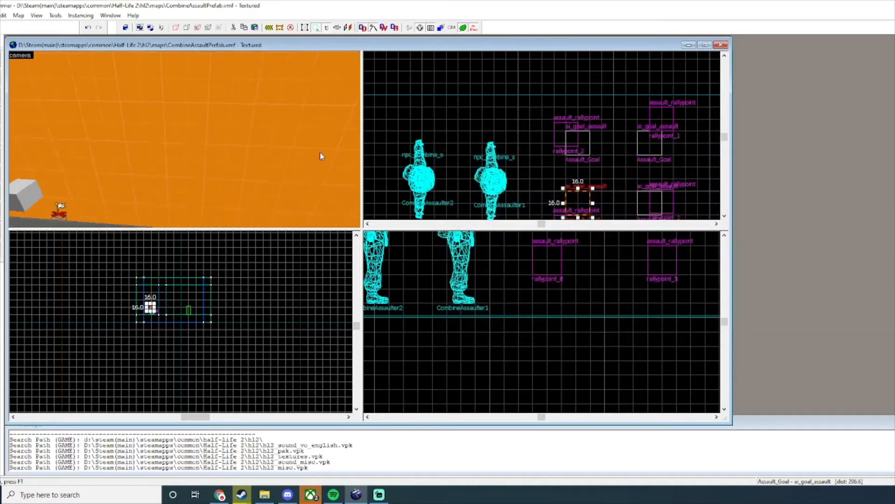
{"action": "key", "text": "z"}
{"action": "left_click", "coordinate": [2, 103]}
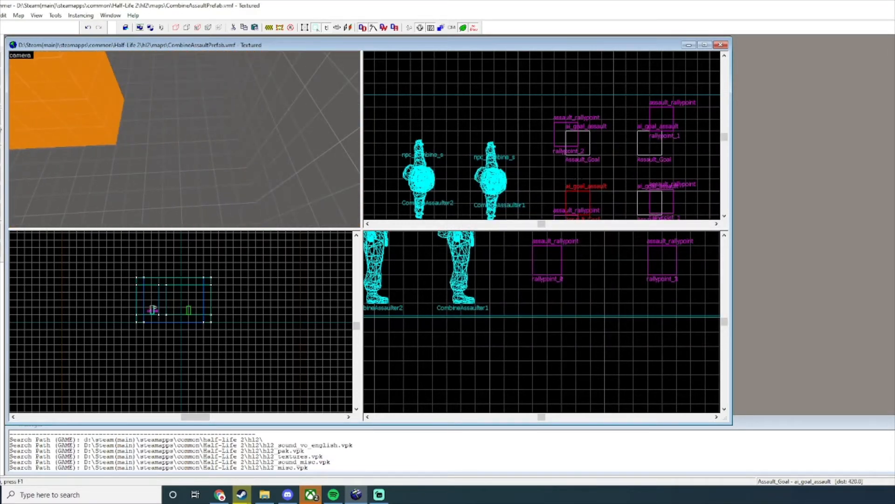
{"action": "left_click", "coordinate": [179, 197]}
Step: Change the class of the newly placed info_player_start to assault_assaultpoint
{"action": "double_click", "coordinate": [152, 309]}
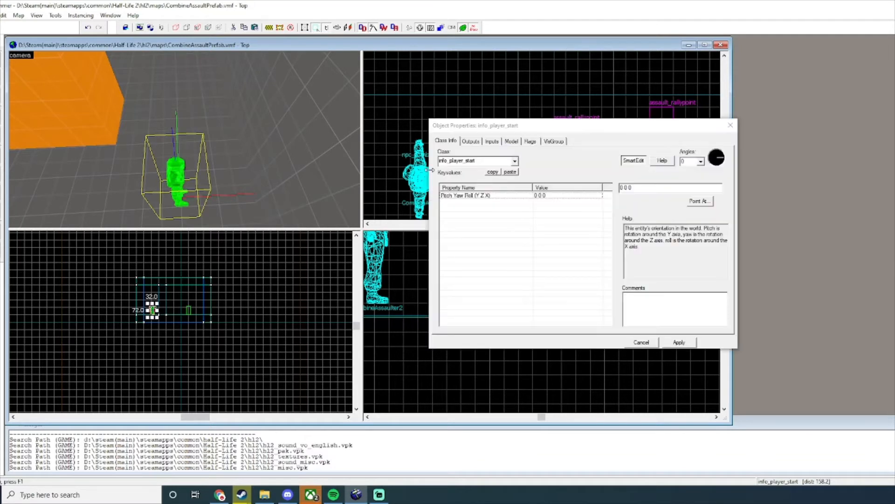
{"action": "type", "text": "sau"}
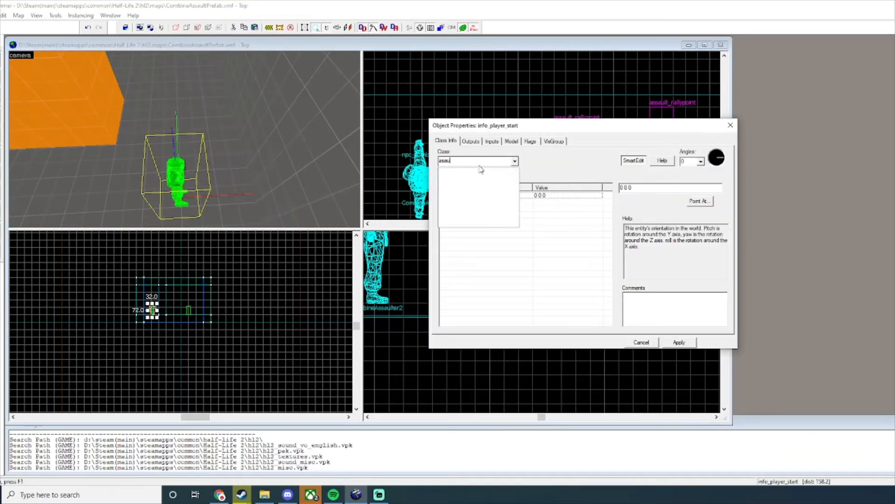
{"action": "key", "text": "BackSpace"}
{"action": "type", "text": "sault"}
{"action": "left_click", "coordinate": [480, 171]}
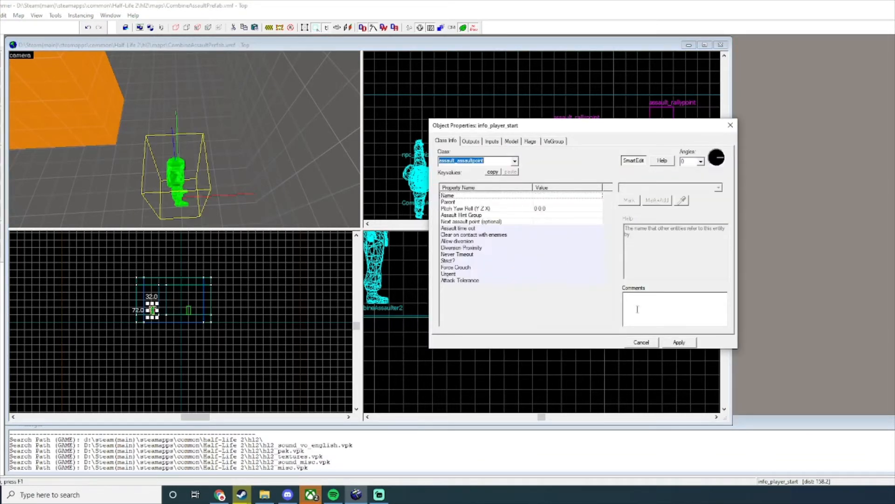
{"action": "left_click", "coordinate": [678, 342]}
Step: Name the new assault point assaultpoint_1
{"action": "key", "text": "a"}
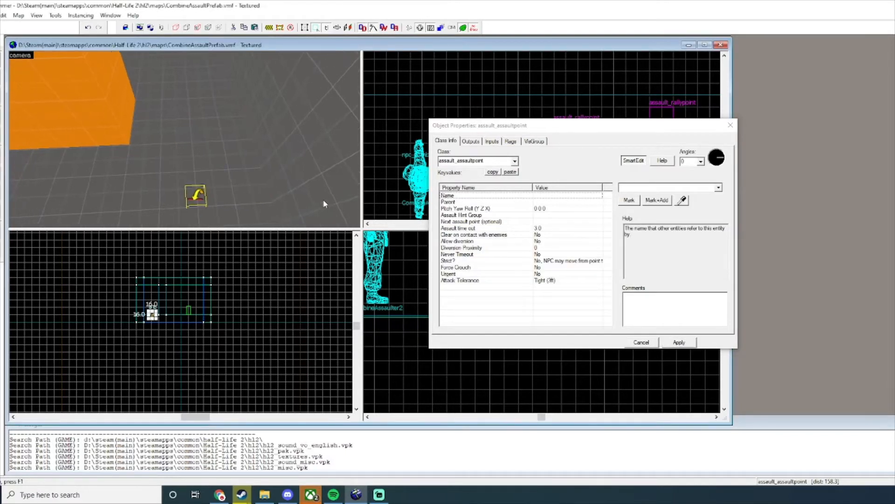
{"action": "left_click", "coordinate": [665, 184]}
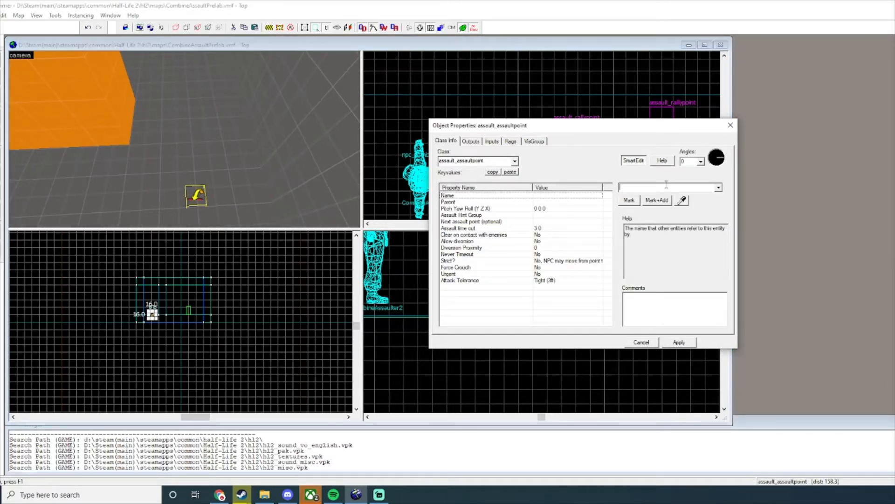
{"action": "type", "text": "assaultpoint_1"}
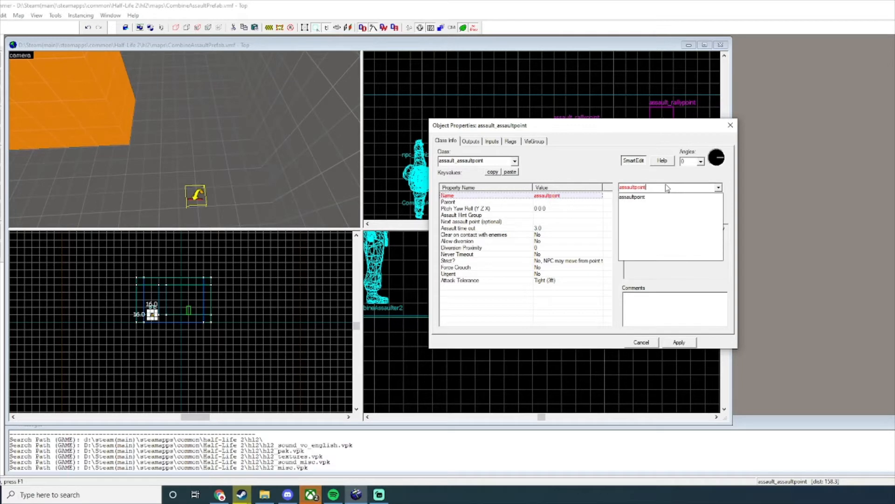
{"action": "key", "text": "Return"}
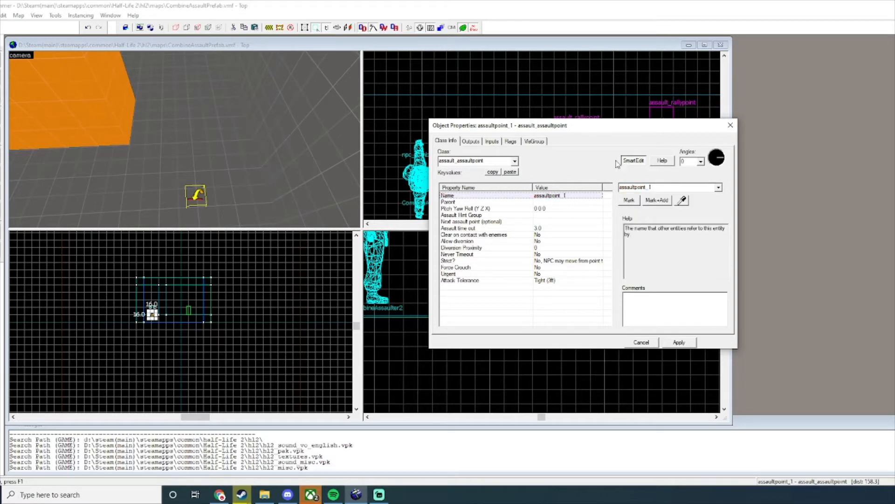
Step: Examine the assault point's flags, next assault point and assault hint group properties
{"action": "left_click", "coordinate": [547, 221]}
{"action": "left_click", "coordinate": [516, 197]}
{"action": "left_click", "coordinate": [512, 142]}
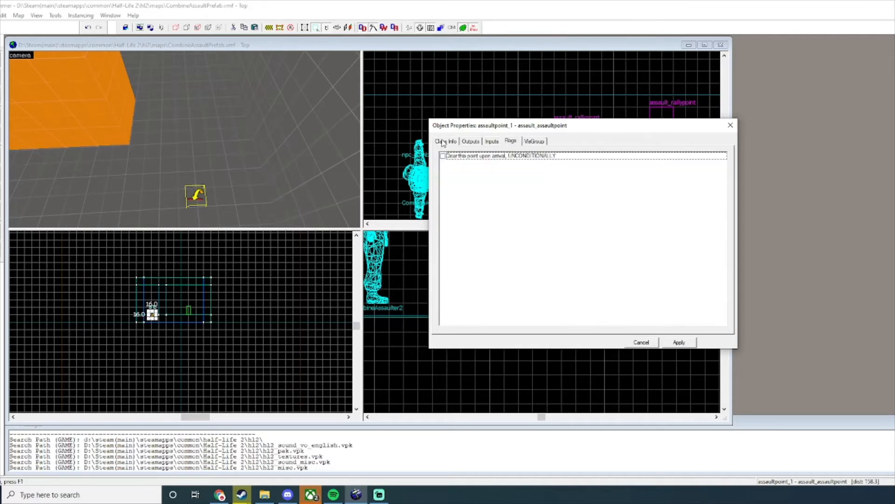
{"action": "left_click", "coordinate": [445, 141]}
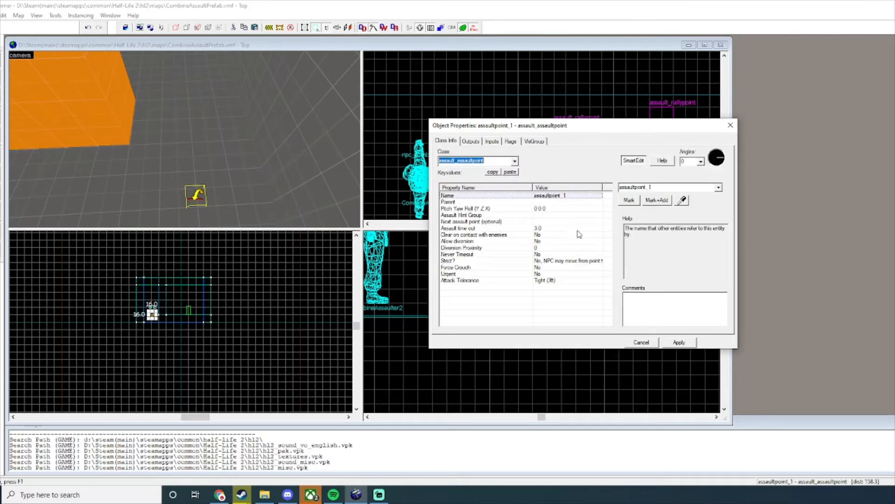
{"action": "left_click", "coordinate": [522, 216]}
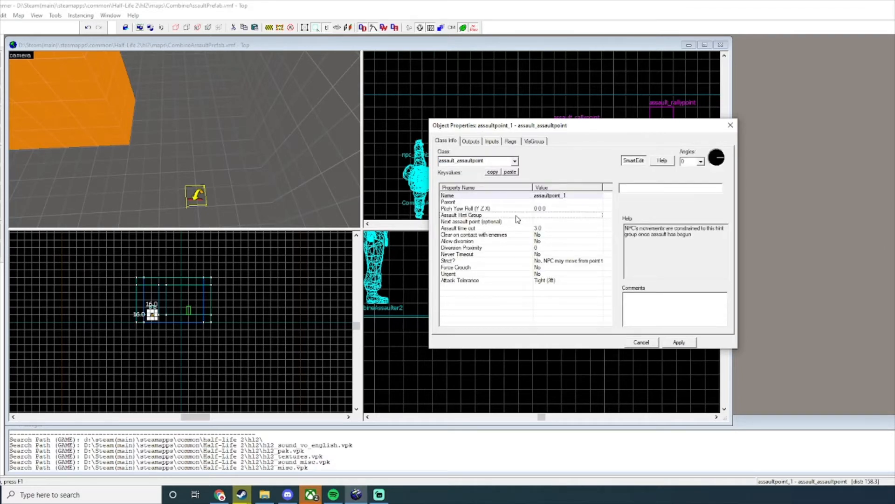
Step: Examine the assault point's optional next assault point property and the approach to the point around the orange wall
{"action": "left_click", "coordinate": [382, 192]}
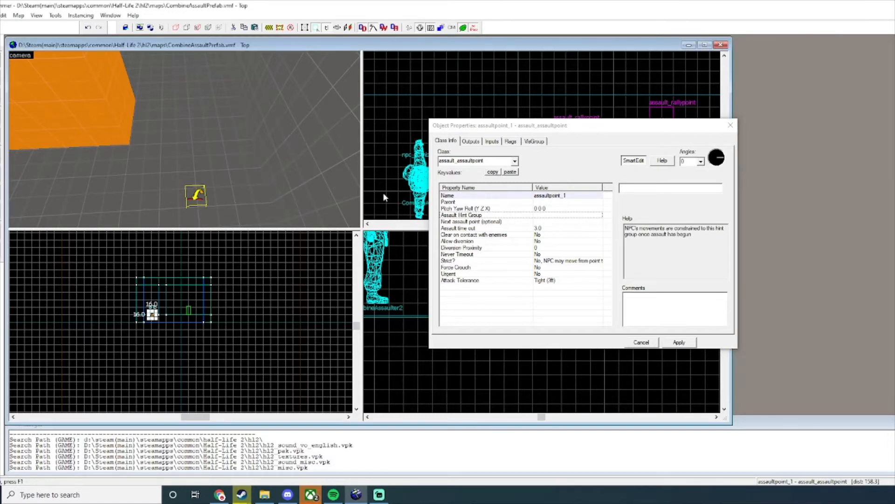
{"action": "key", "text": "z"}
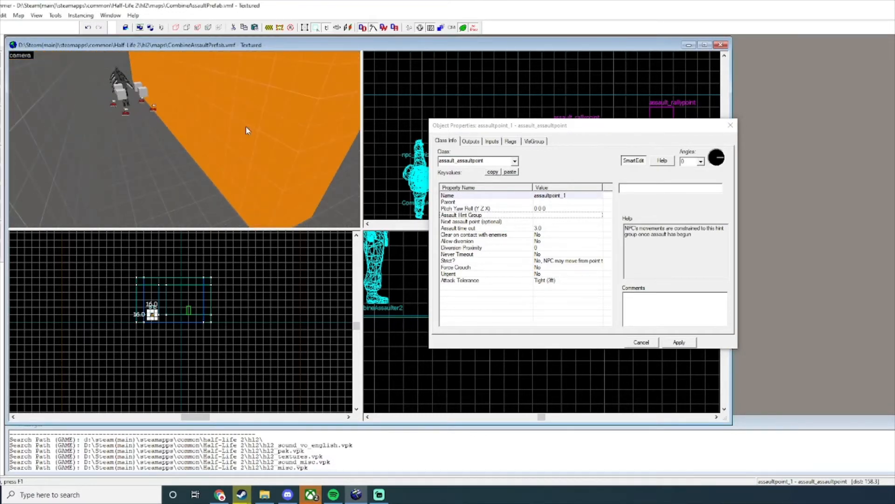
{"action": "key", "text": "w"}
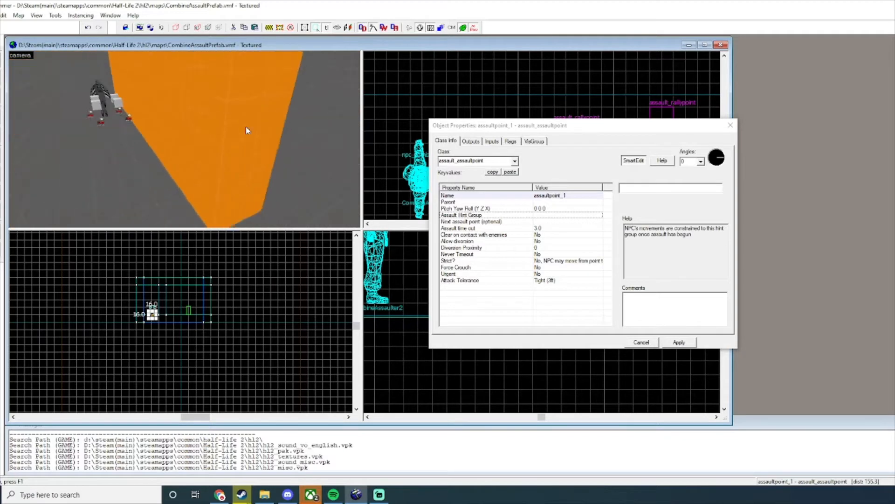
{"action": "key", "text": "z"}
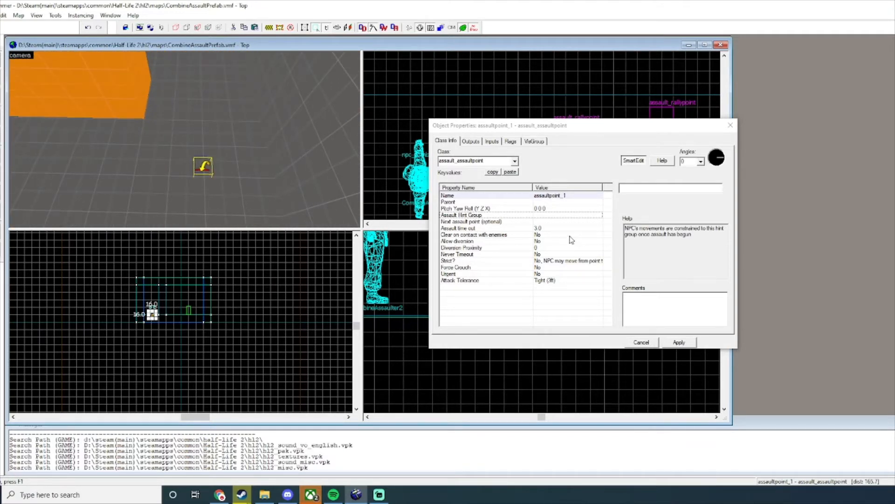
{"action": "left_click", "coordinate": [524, 223]}
{"action": "left_click", "coordinate": [332, 171]}
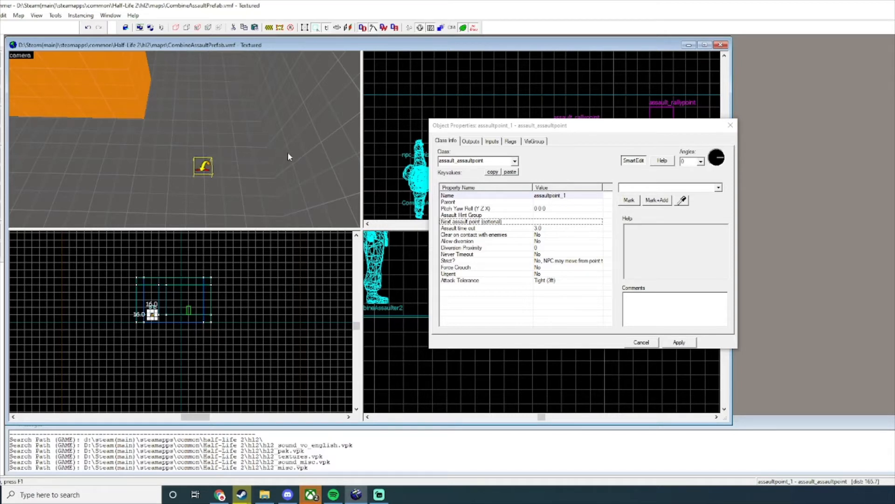
{"action": "key", "text": "z"}
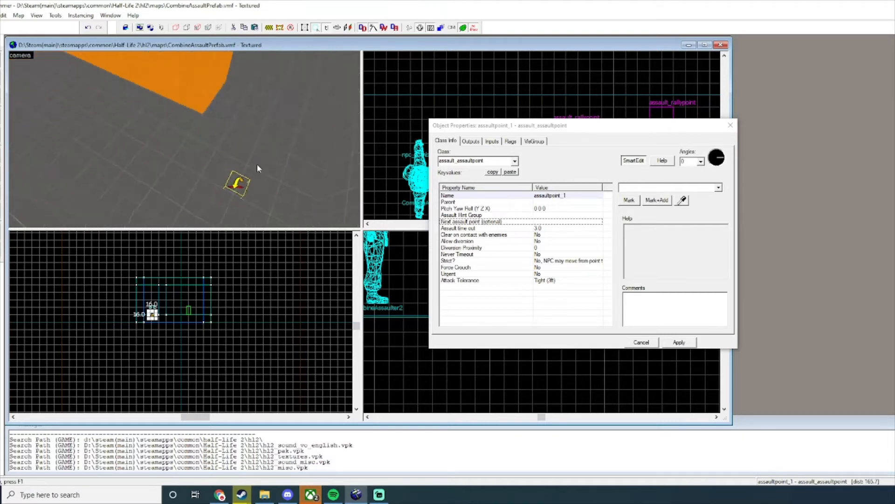
{"action": "middle_click_drag", "start_coordinate": [257, 164], "coordinate": [257, 165]}
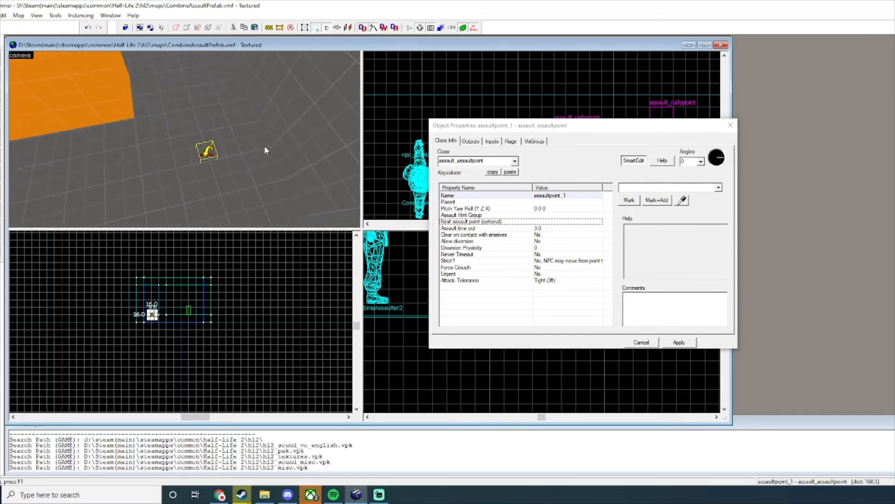
{"action": "middle_click_drag", "start_coordinate": [206, 131], "coordinate": [206, 130]}
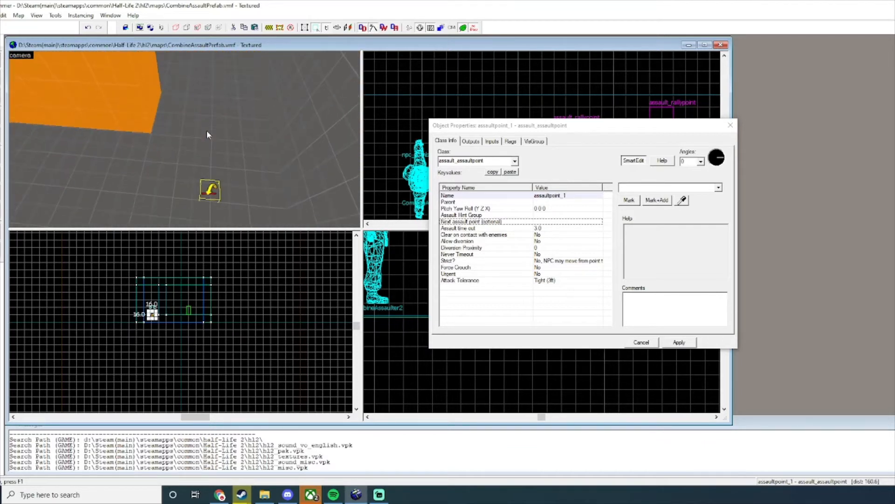
{"action": "key", "text": "z"}
Step: Examine the assault point's assault time out property and the route from the soldiers to the point
{"action": "left_click", "coordinate": [505, 228]}
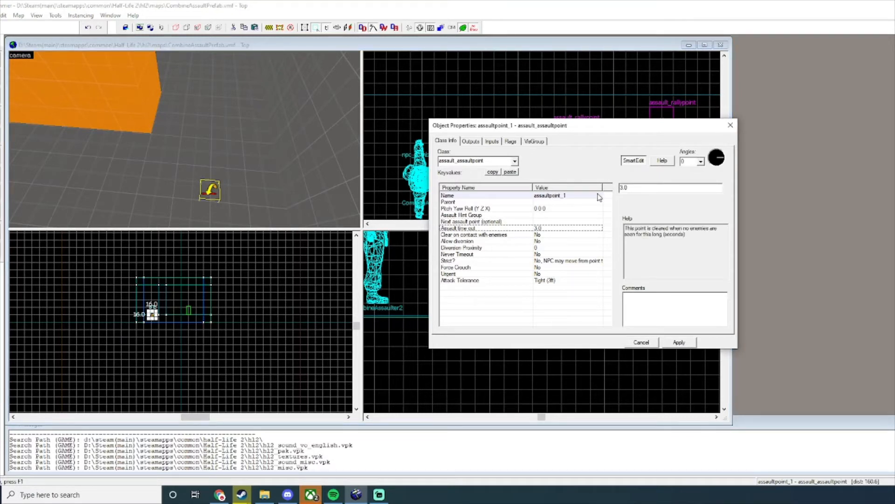
{"action": "key", "text": "z"}
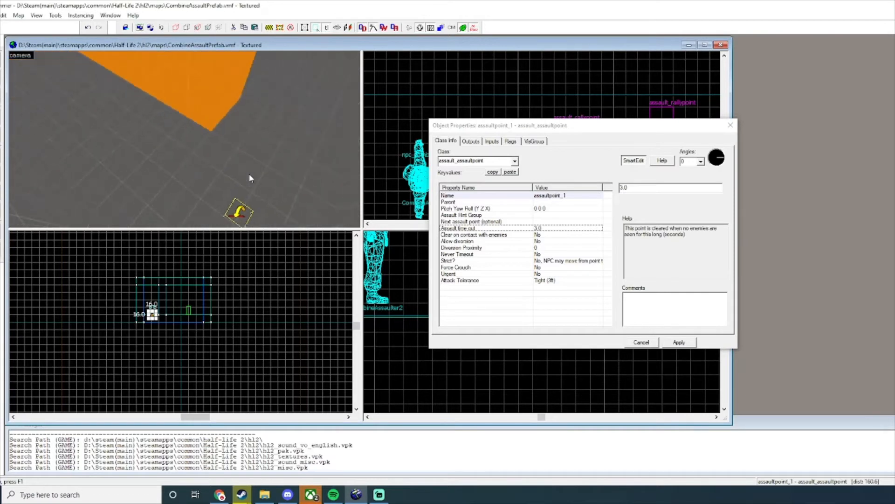
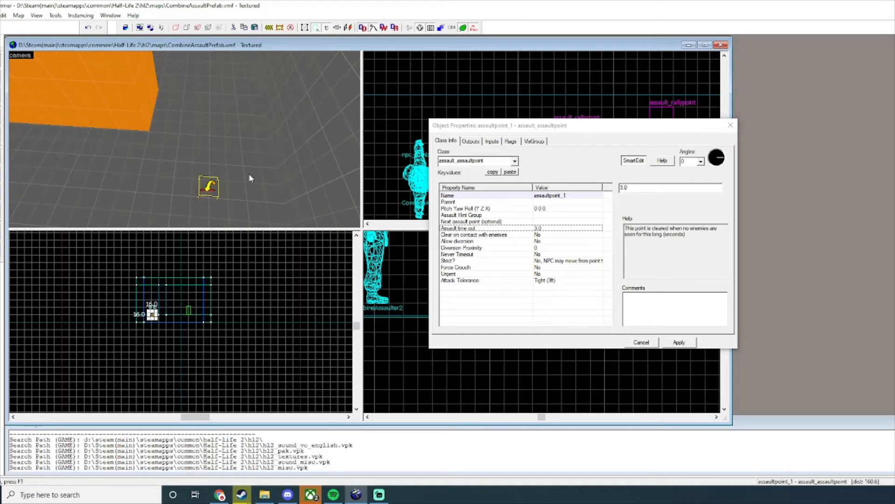
{"action": "key", "text": "d"}
{"action": "key", "text": "w"}
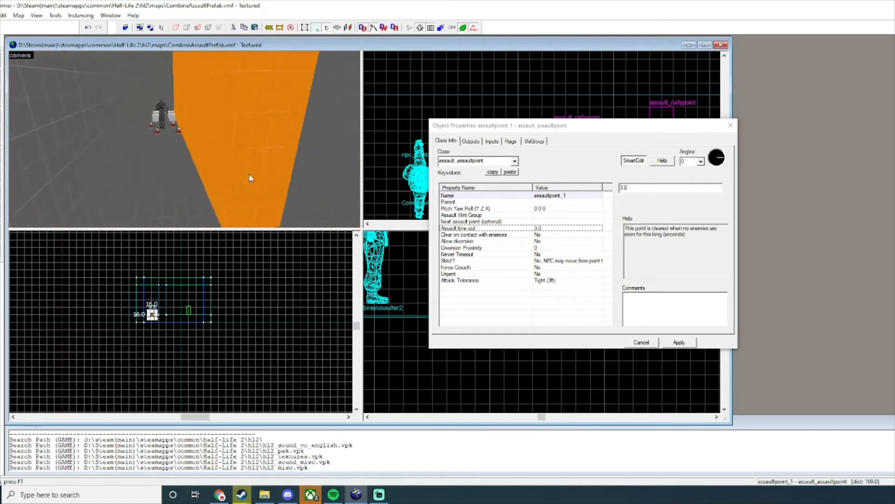
{"action": "key", "text": "a"}
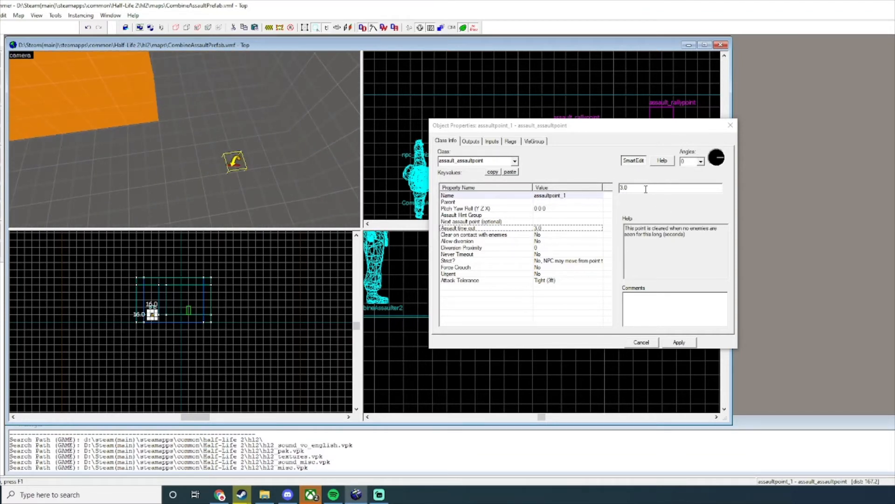
{"action": "left_click_drag", "start_coordinate": [646, 189], "coordinate": [621, 187]}
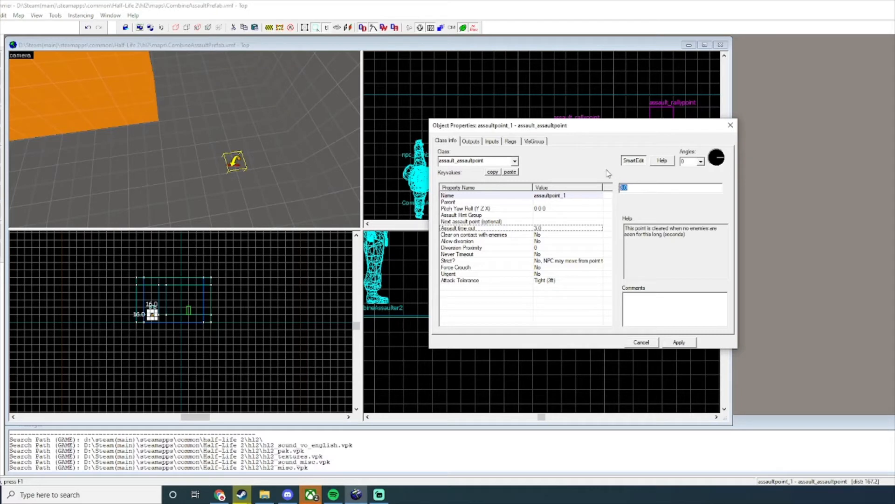
Step: Examine the choices for the assault point's clear on contact with enemies property and the area around the wall
{"action": "left_click", "coordinate": [566, 235]}
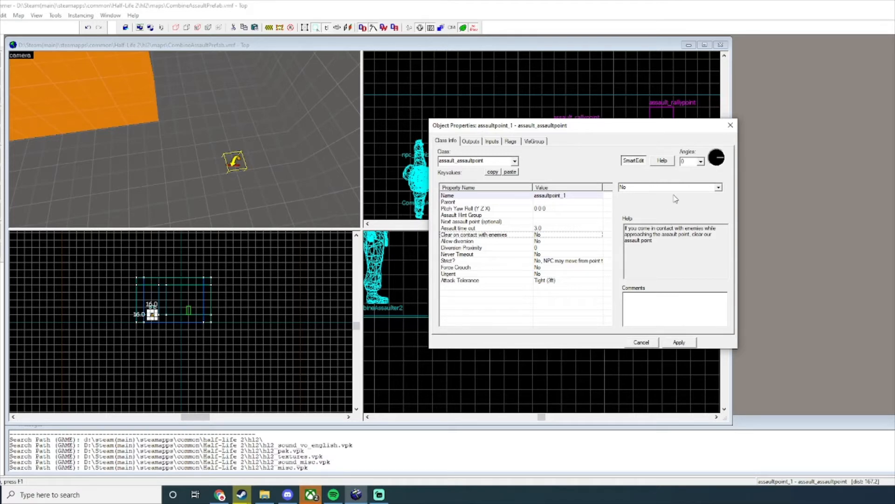
{"action": "left_click", "coordinate": [718, 188]}
{"action": "key", "text": "z"}
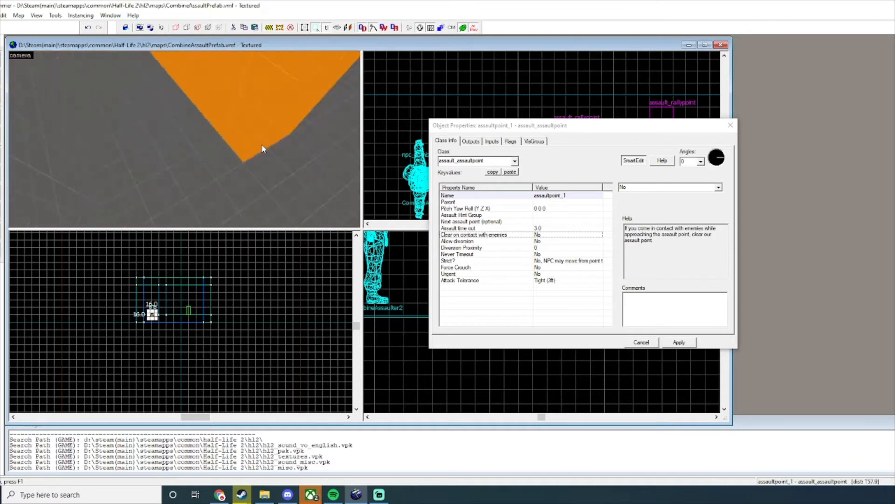
{"action": "key", "text": "w"}
{"action": "key", "text": "a"}
{"action": "key", "text": "d"}
{"action": "key", "text": "a"}
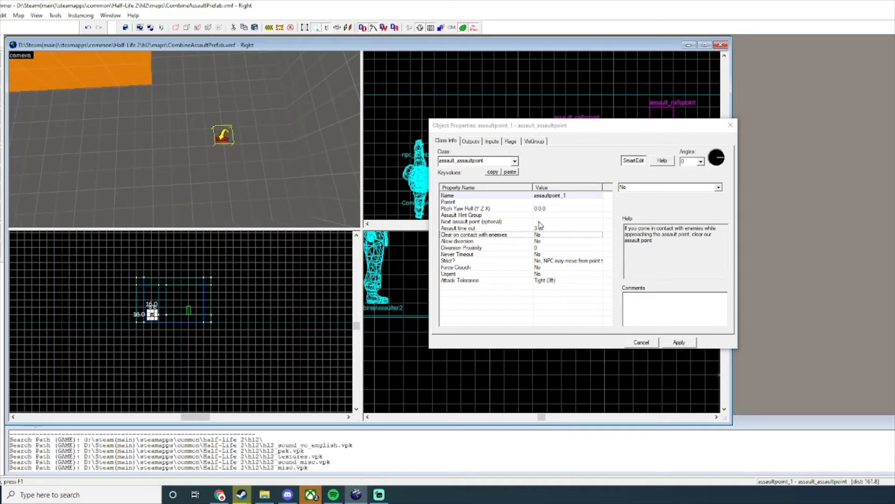
{"action": "left_click", "coordinate": [534, 235]}
{"action": "left_click", "coordinate": [712, 187]}
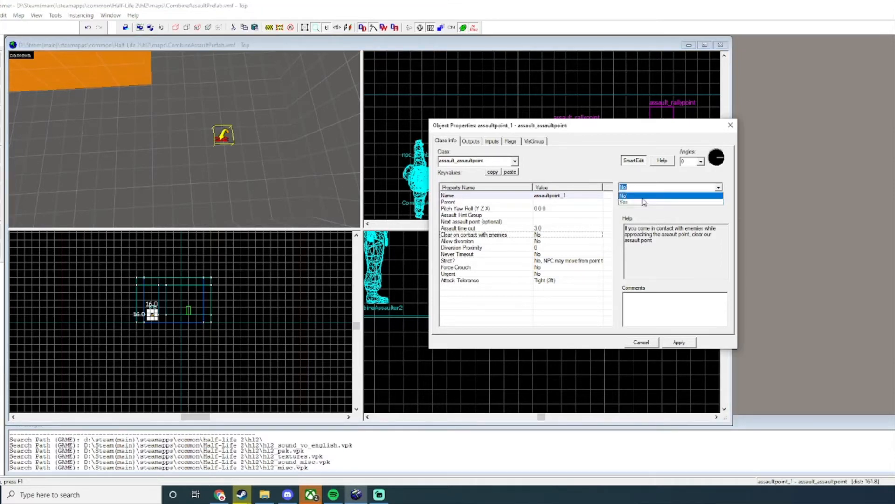
{"action": "left_click", "coordinate": [644, 199]}
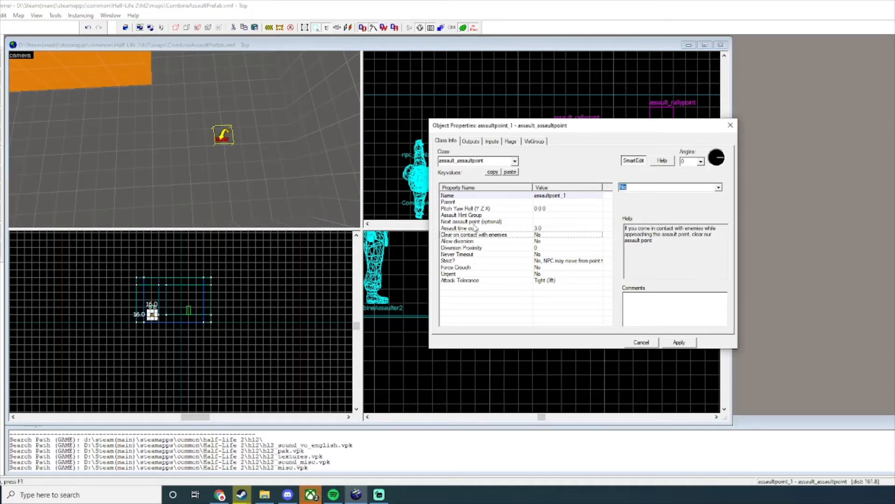
Step: Compare the assault time out property with the clear on contact with enemies choices while viewing the space beyond the wall
{"action": "key", "text": "z"}
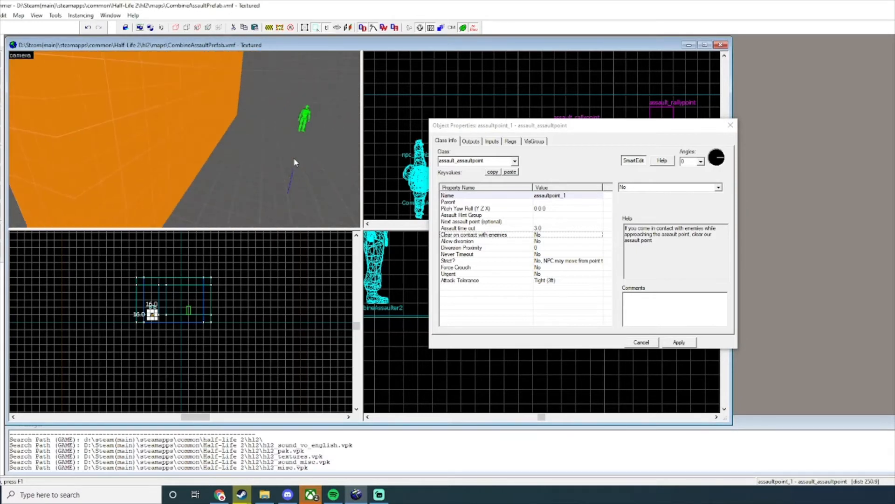
{"action": "key", "text": "s"}
{"action": "left_click", "coordinate": [524, 229]}
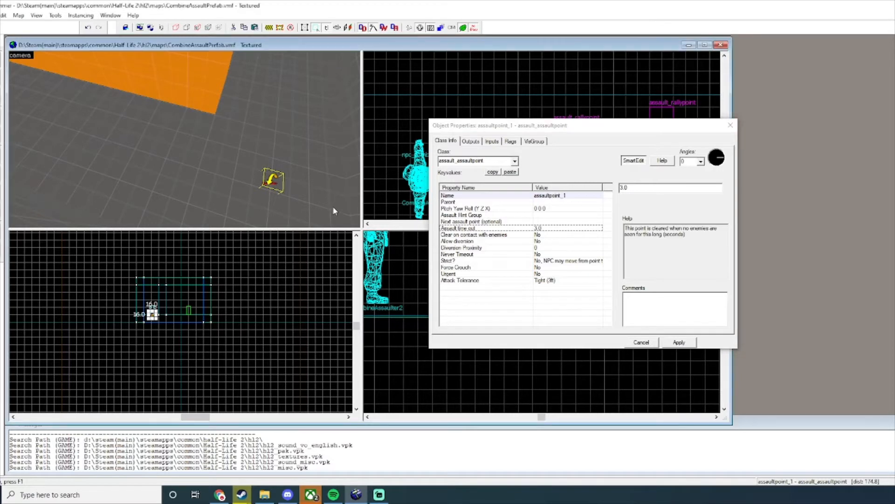
{"action": "key", "text": "d"}
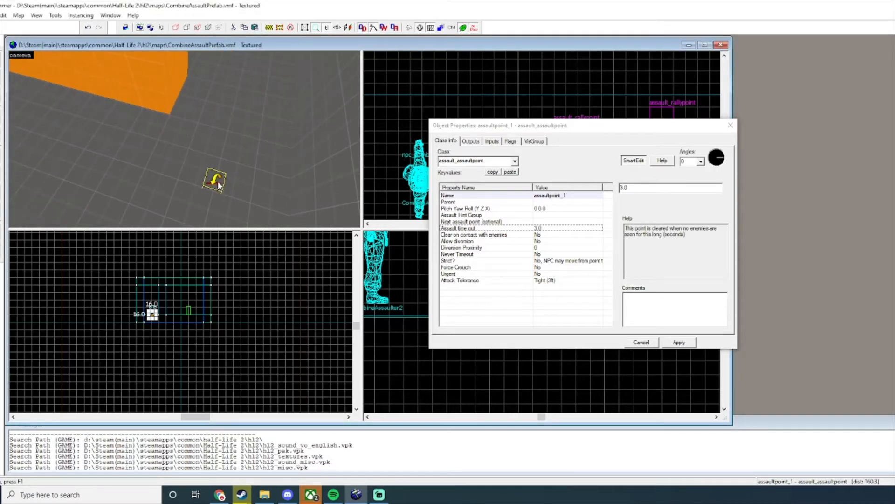
{"action": "left_click", "coordinate": [507, 235]}
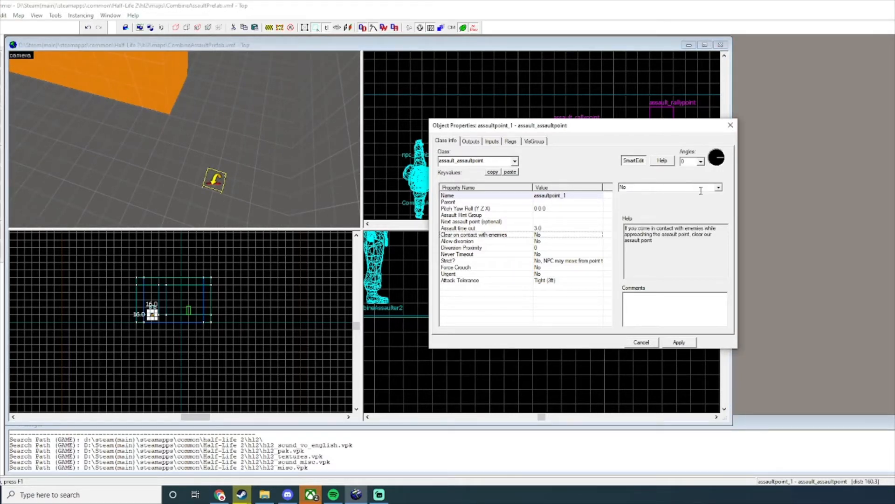
{"action": "left_click", "coordinate": [718, 188]}
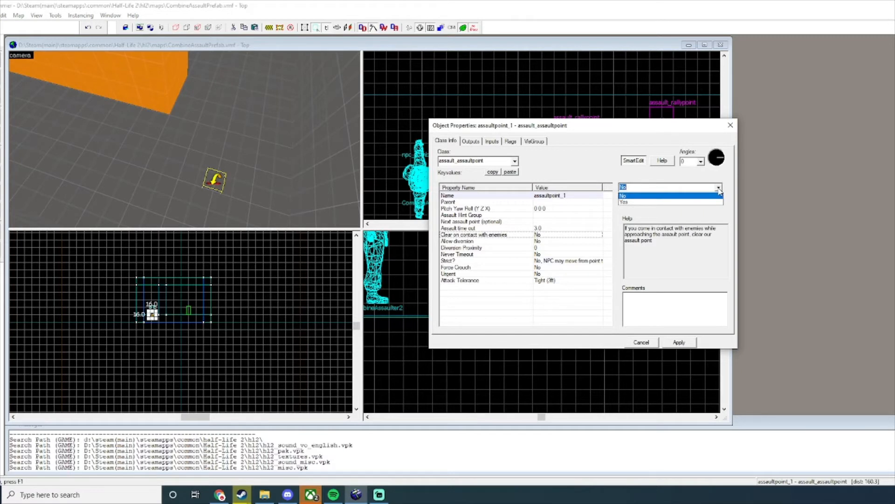
{"action": "left_click", "coordinate": [718, 188]}
{"action": "key", "text": "z"}
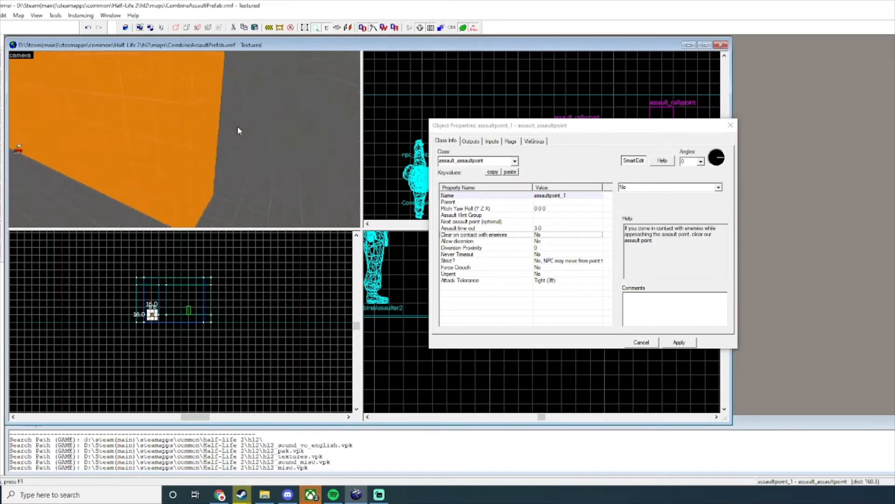
Step: Review the Allow diversion property of assaultpoint_1 and examine the layout between the NPCs, the orange block and the assault point
{"action": "key", "text": "a"}
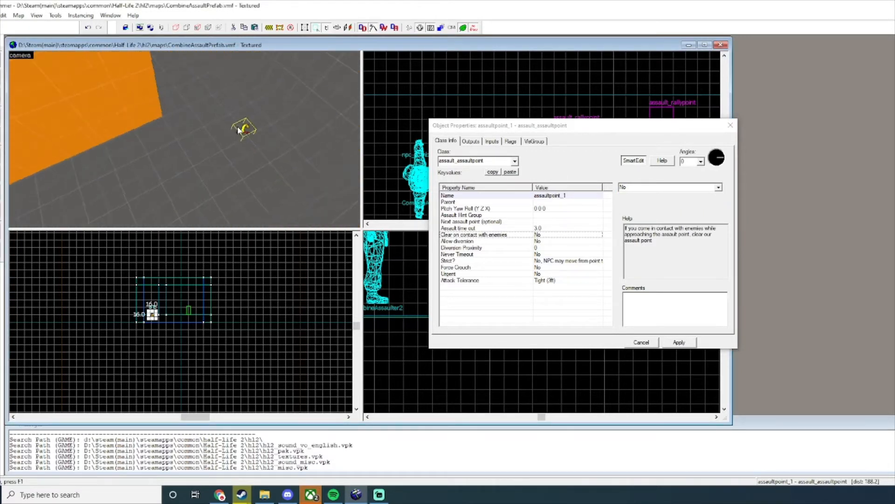
{"action": "key", "text": "d"}
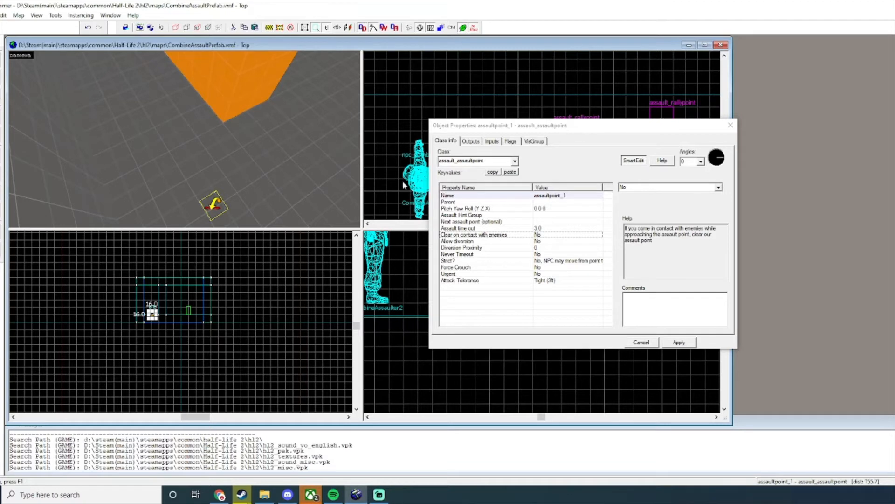
{"action": "key", "text": "Down"}
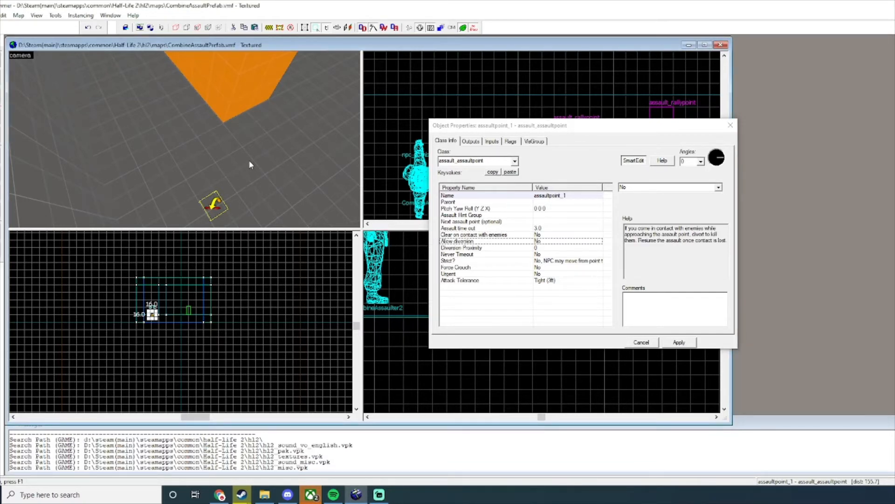
{"action": "key", "text": "z"}
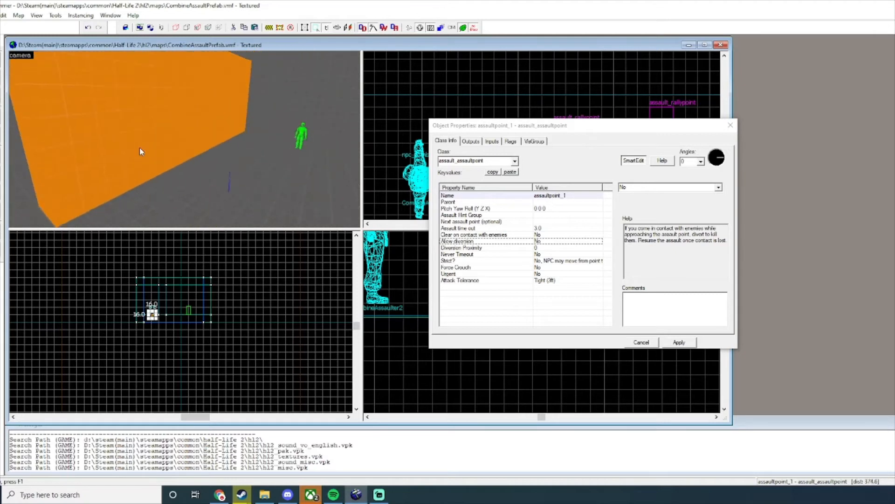
{"action": "key", "text": "a"}
{"action": "key", "text": "w"}
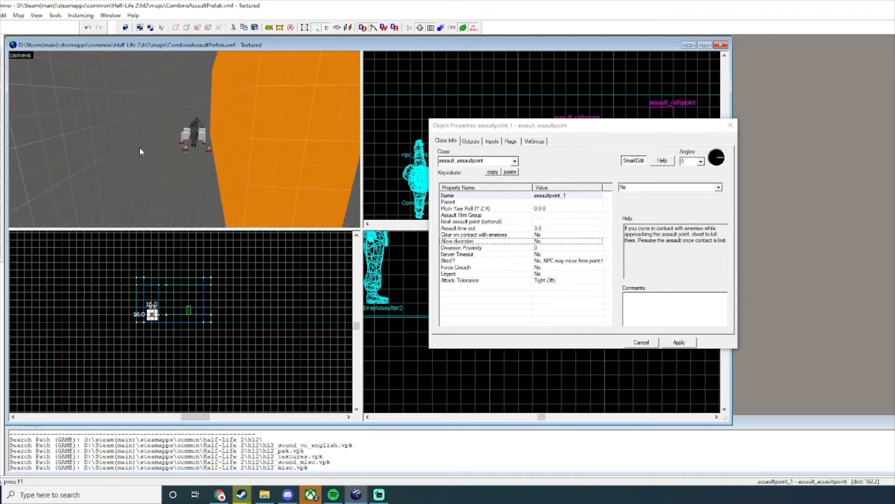
{"action": "key", "text": "w"}
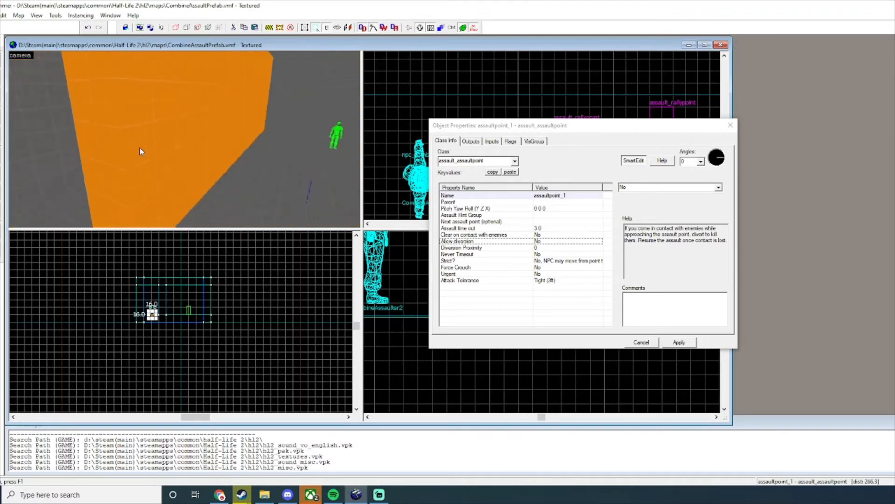
{"action": "key", "text": "w"}
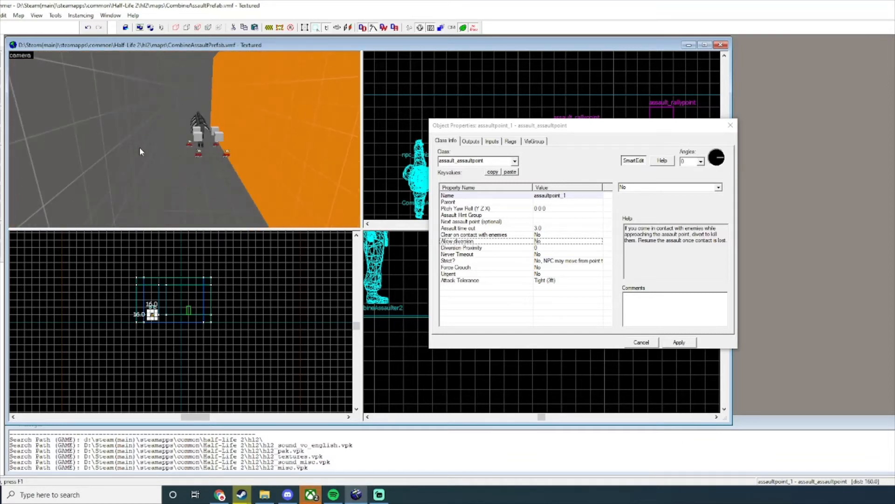
{"action": "key", "text": "s"}
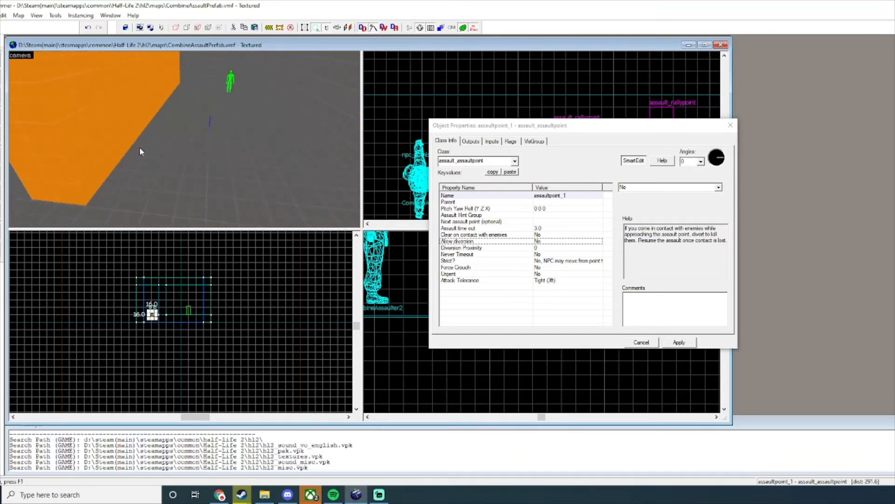
{"action": "key", "text": "w"}
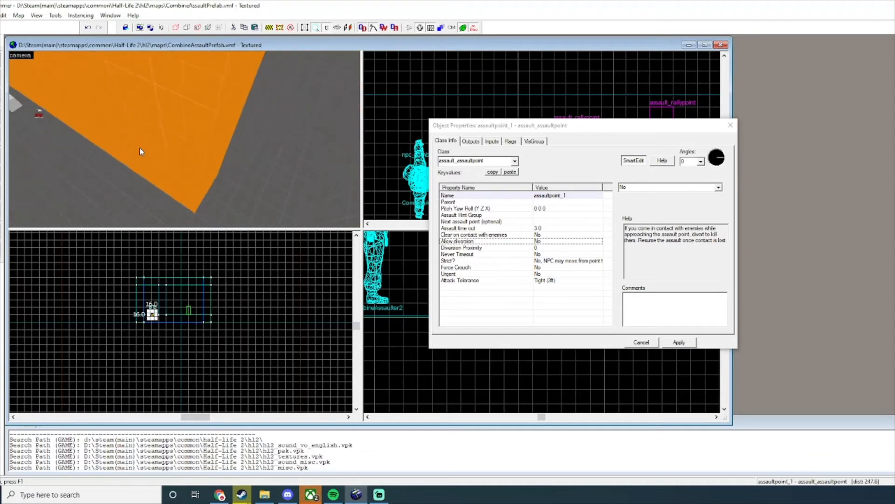
{"action": "key", "text": "w"}
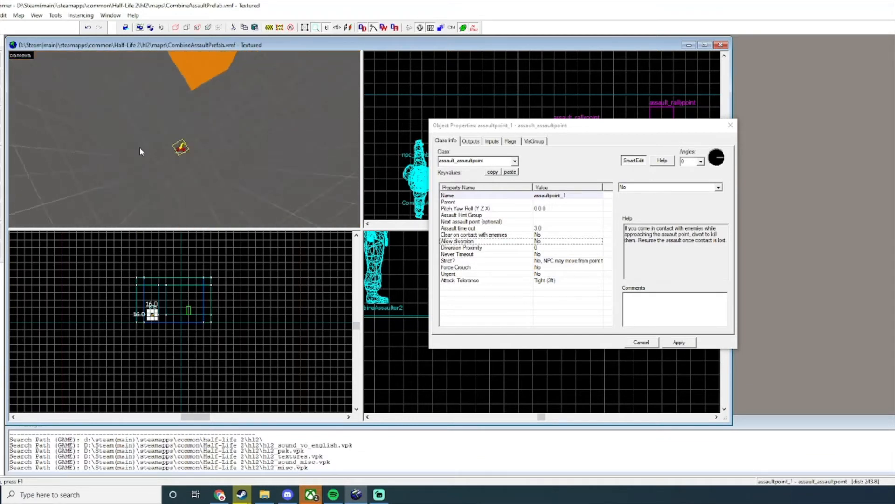
{"action": "key", "text": "w"}
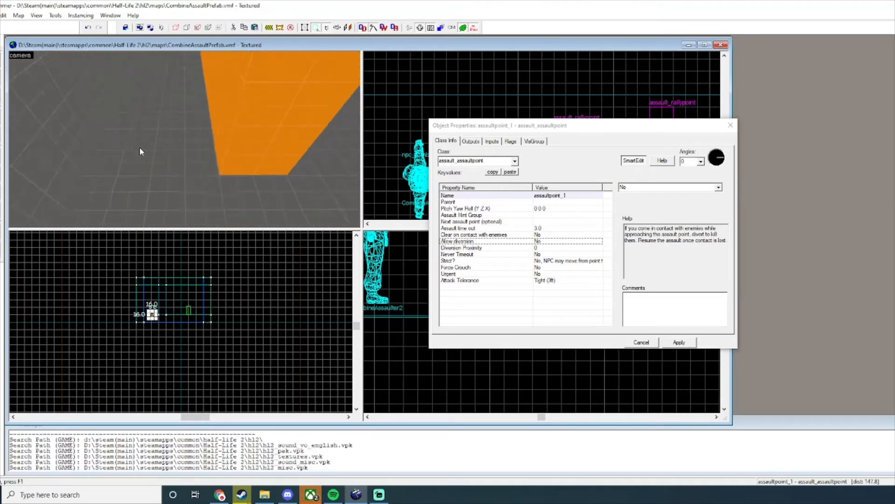
{"action": "key", "text": "w"}
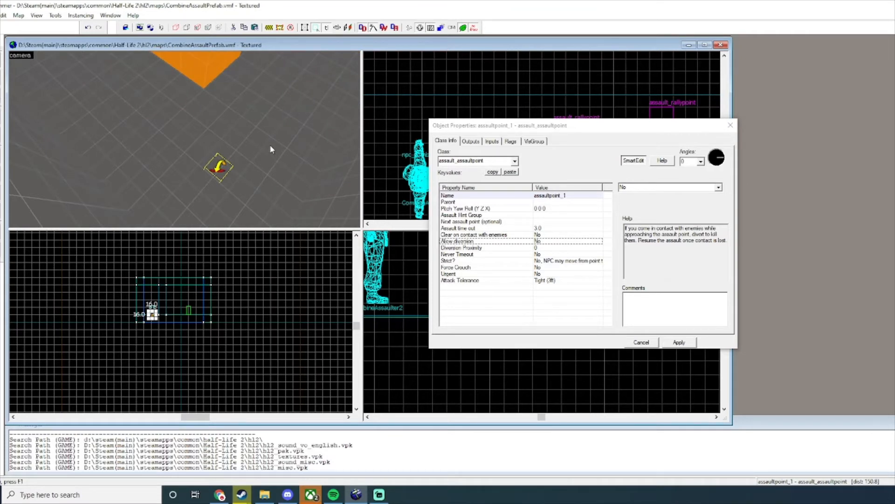
{"action": "key", "text": "z"}
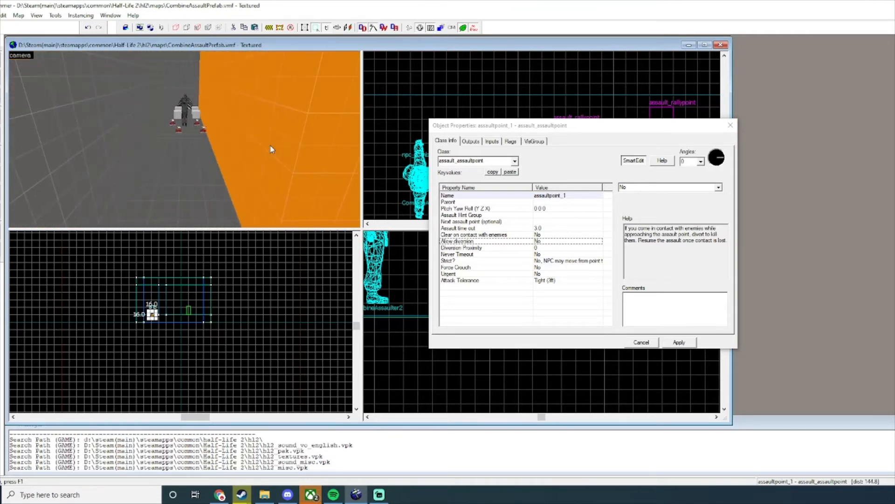
{"action": "key", "text": "s"}
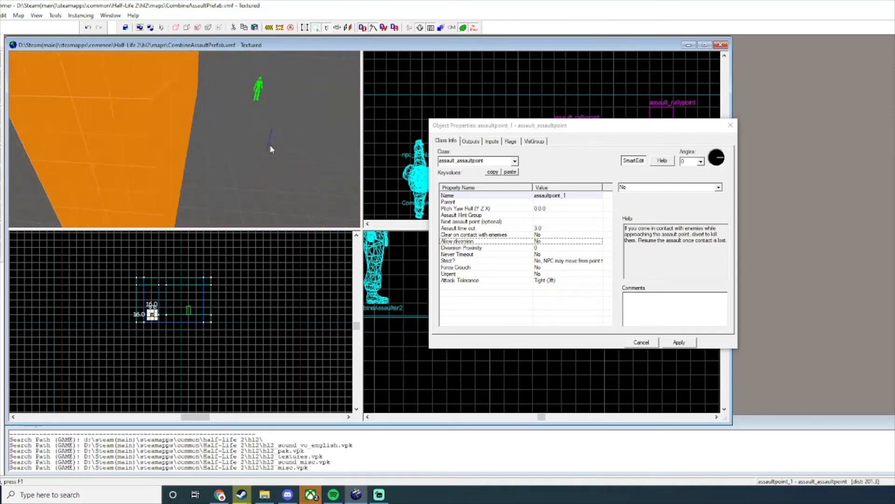
{"action": "key", "text": "a"}
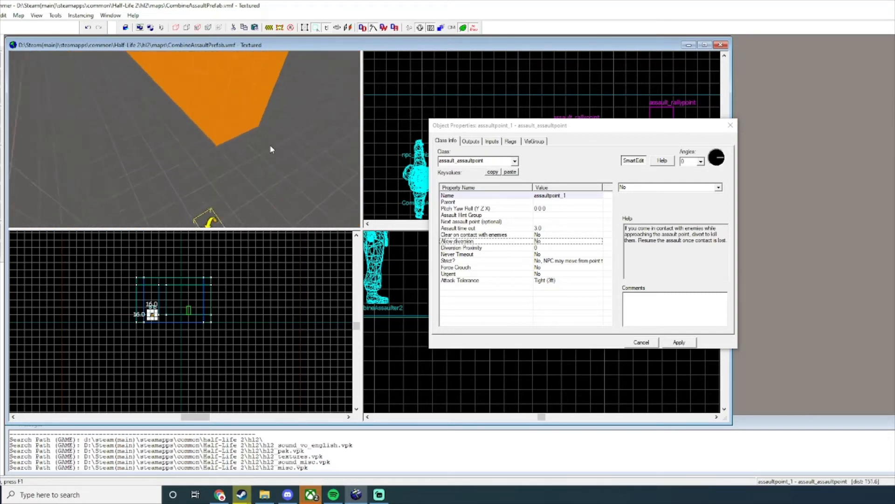
{"action": "key", "text": "d"}
{"action": "key", "text": "s"}
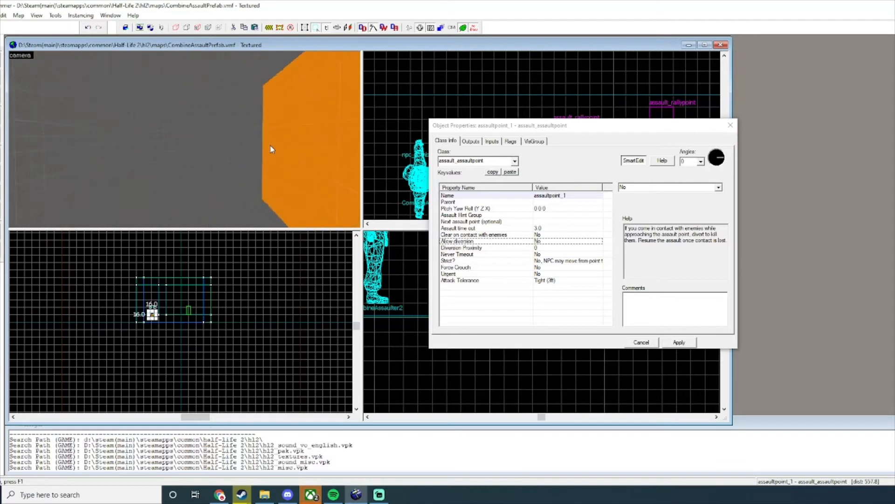
{"action": "key", "text": "w"}
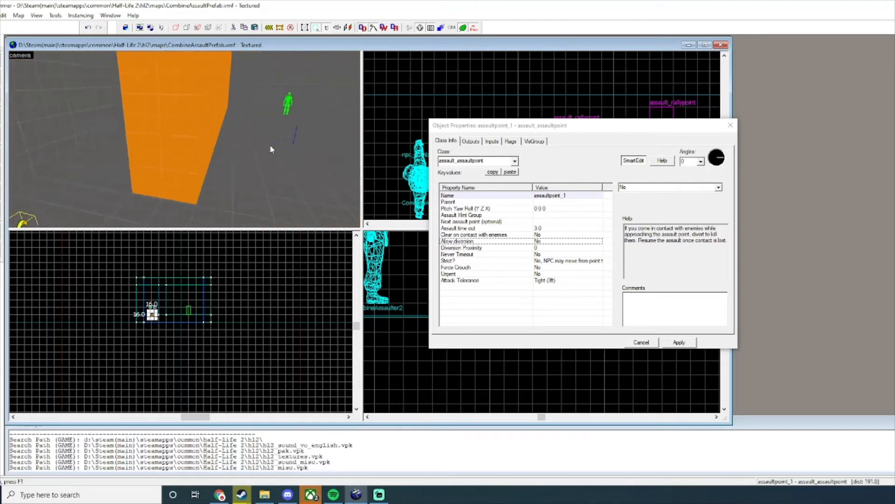
{"action": "key", "text": "s"}
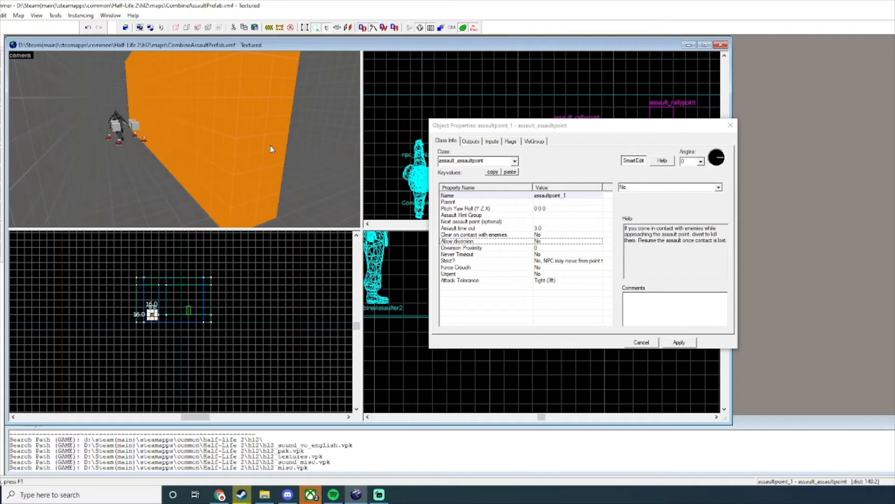
Step: Review the Diversion Proximity property of assaultpoint_1 and inspect the floor area surrounding the assault point
{"action": "left_click", "coordinate": [477, 249]}
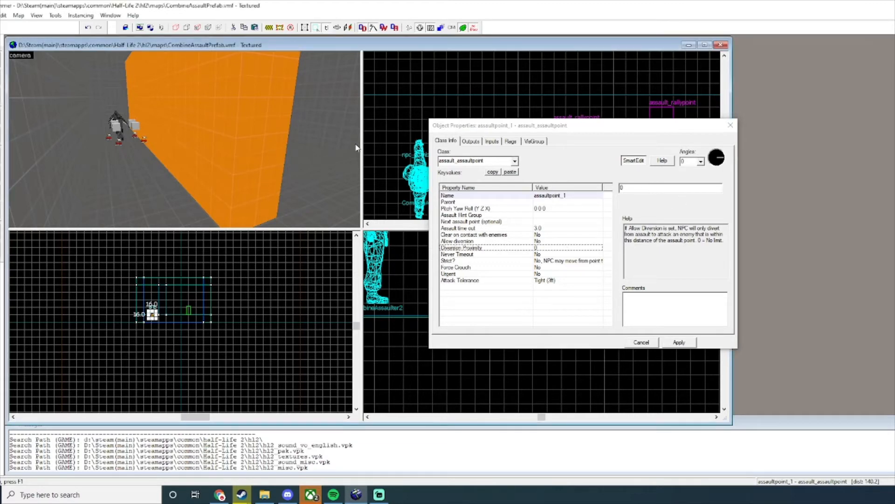
{"action": "key", "text": "z"}
{"action": "key", "text": "s"}
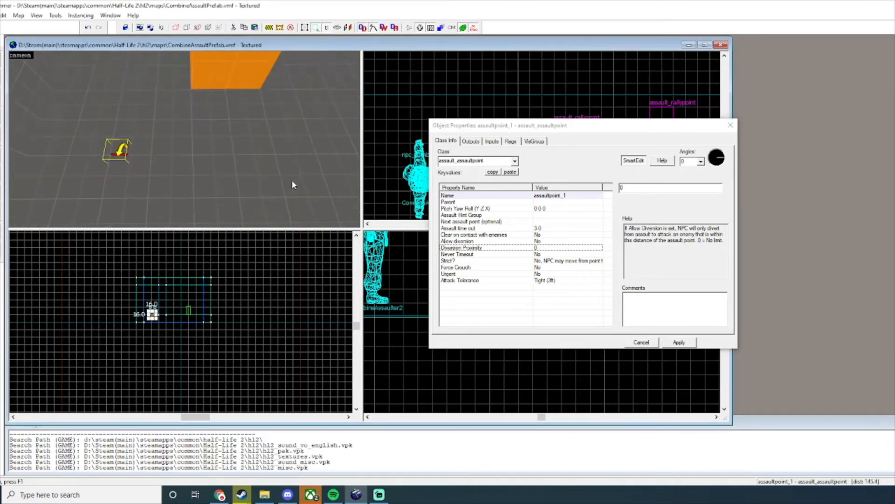
{"action": "key", "text": "z"}
{"action": "key", "text": "w"}
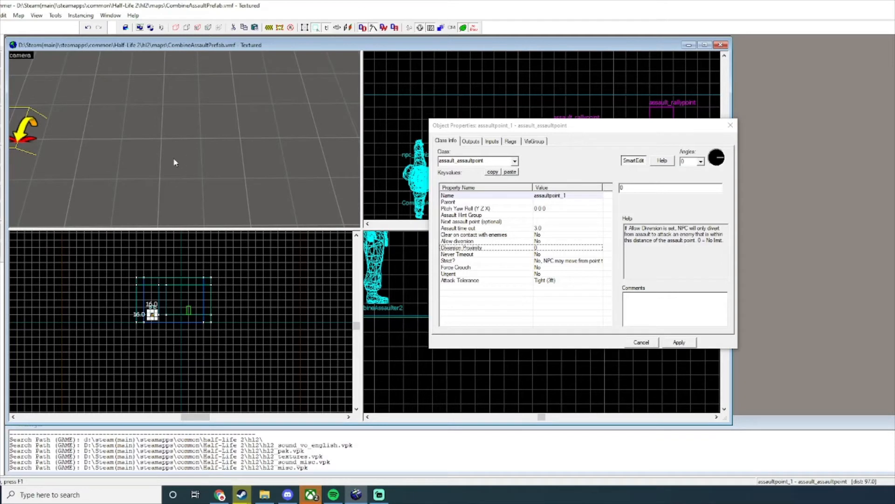
{"action": "key", "text": "s"}
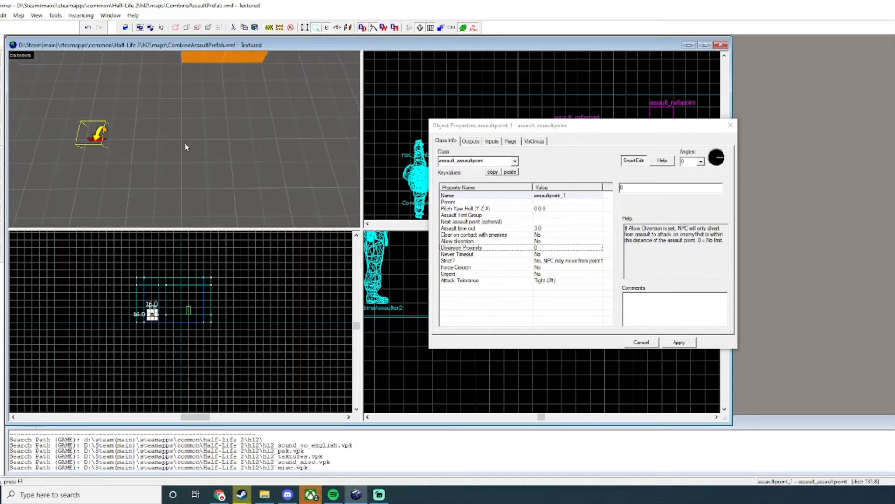
{"action": "key", "text": "a"}
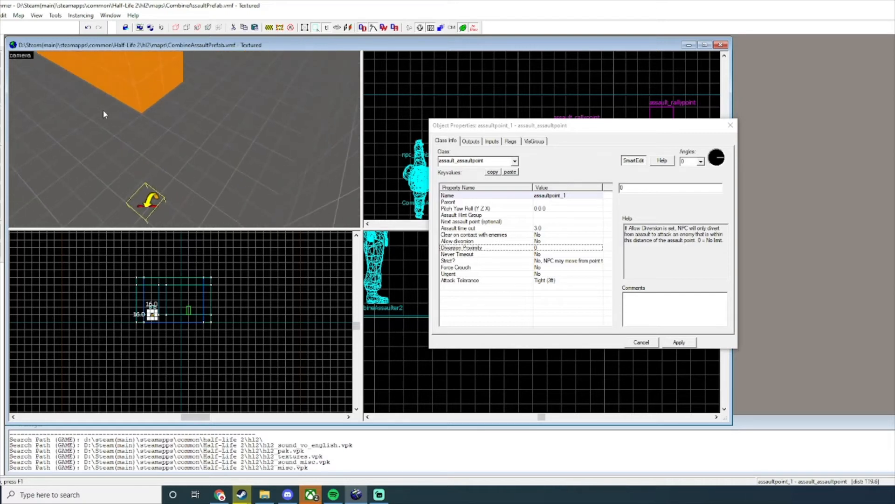
Step: Review the Never Timeout property of assaultpoint_1 and examine the assault point from the NPC and player-start sides of the block
{"action": "left_click", "coordinate": [480, 254]}
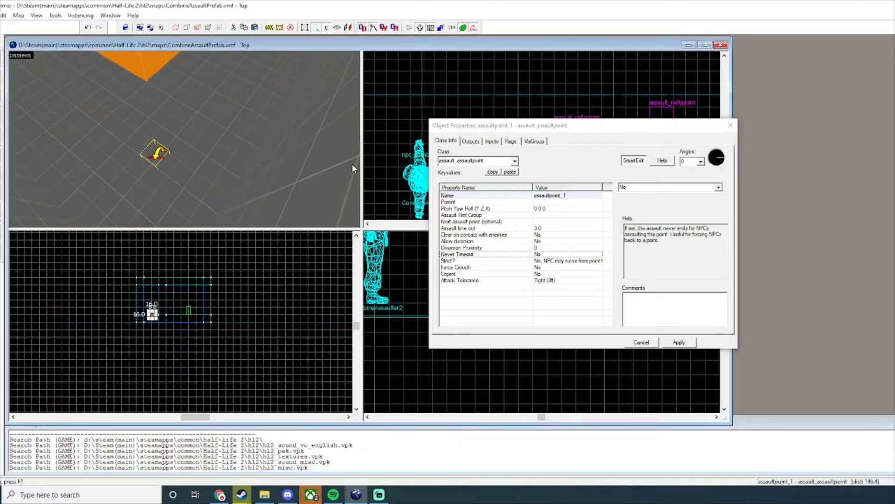
{"action": "key", "text": "z"}
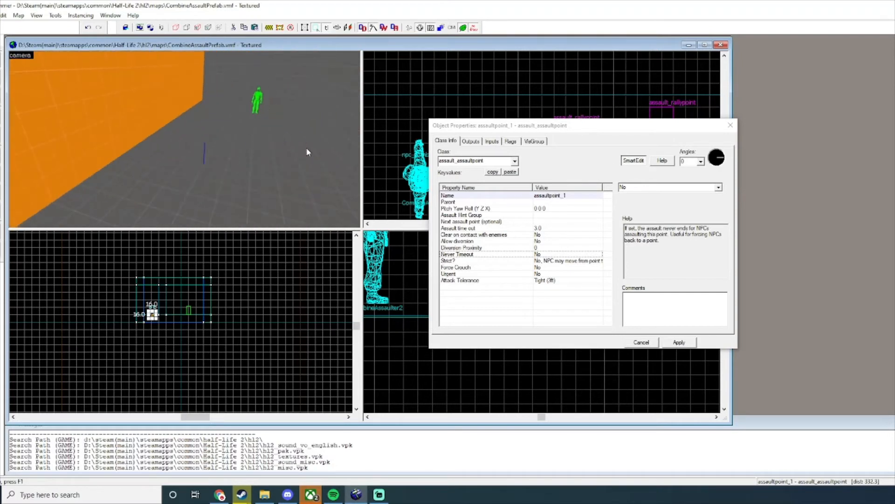
{"action": "key", "text": "w"}
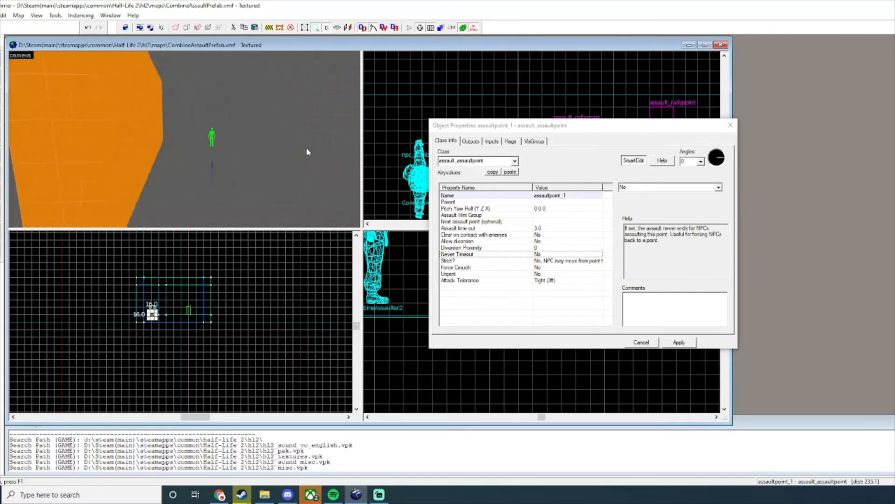
{"action": "key", "text": "w"}
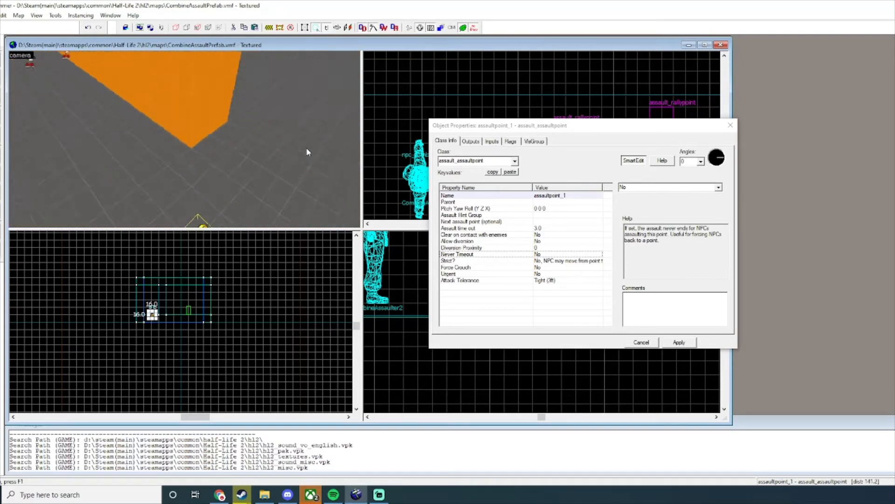
{"action": "key", "text": "z"}
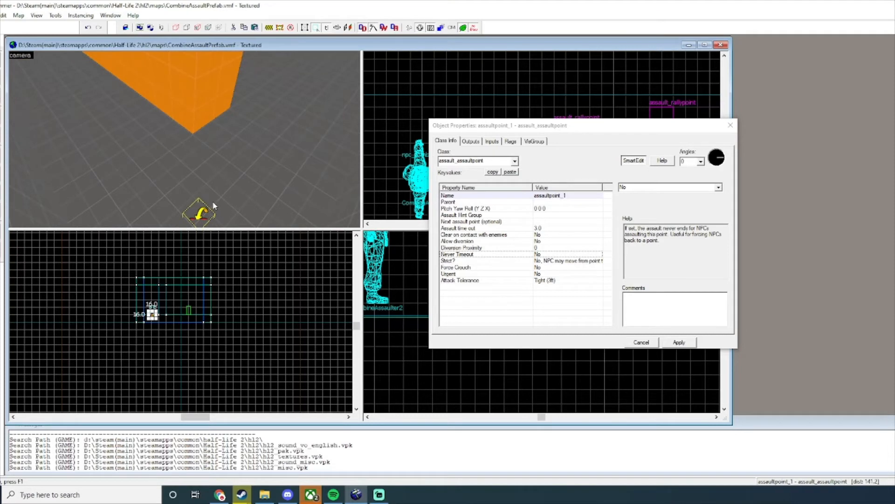
{"action": "key", "text": "d"}
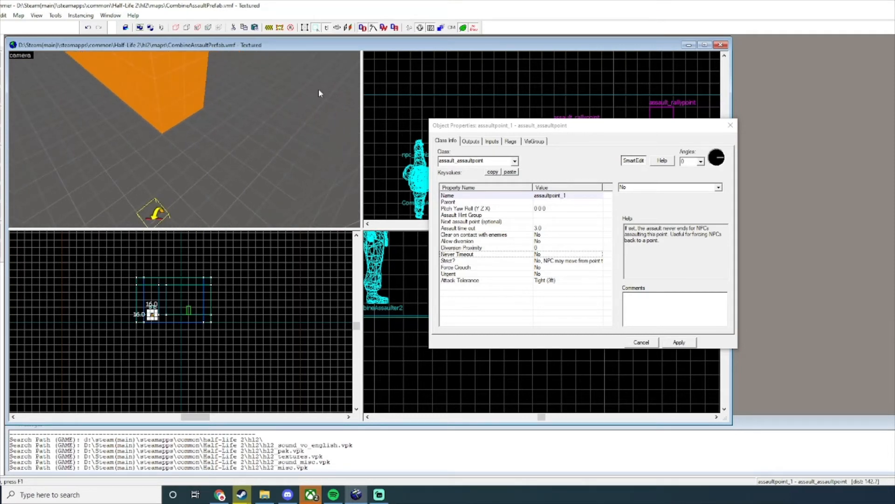
{"action": "key", "text": "a"}
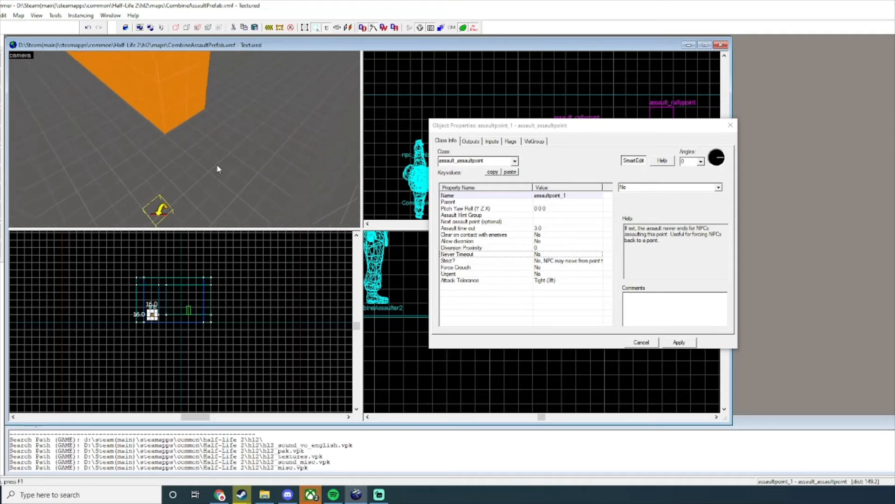
{"action": "key", "text": "z"}
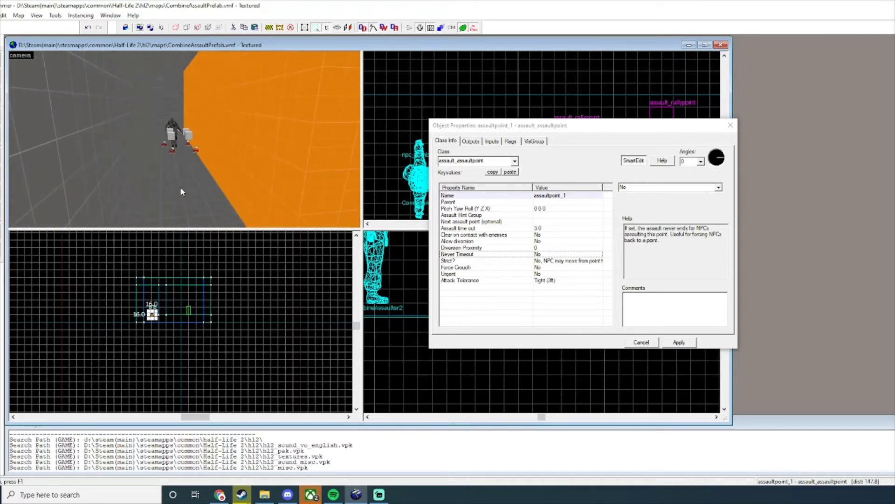
{"action": "key", "text": "a"}
{"action": "key", "text": "a"}
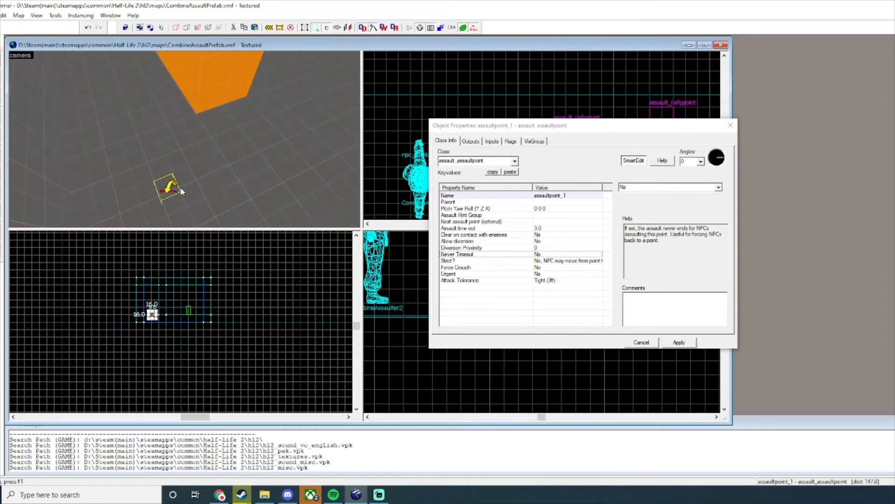
Step: Set the Strict? property of assaultpoint_1 to "Yes, NPC may not move to attack"
{"action": "left_click", "coordinate": [497, 262]}
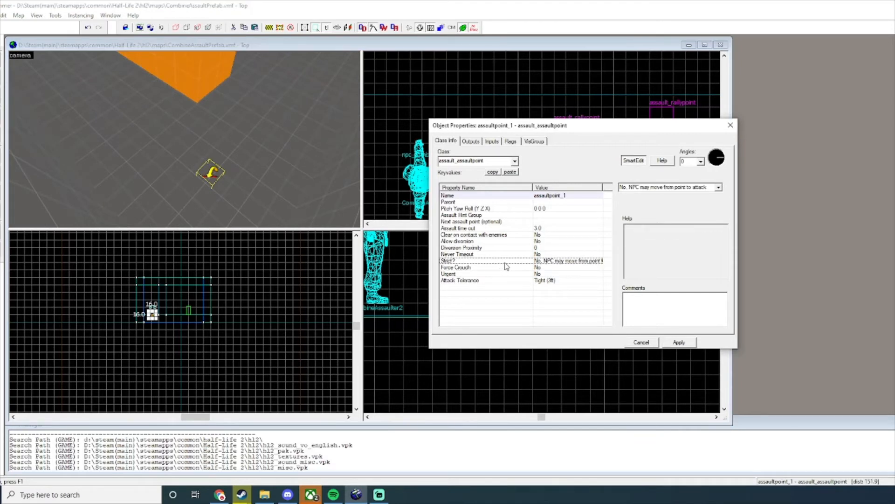
{"action": "left_click", "coordinate": [718, 187]}
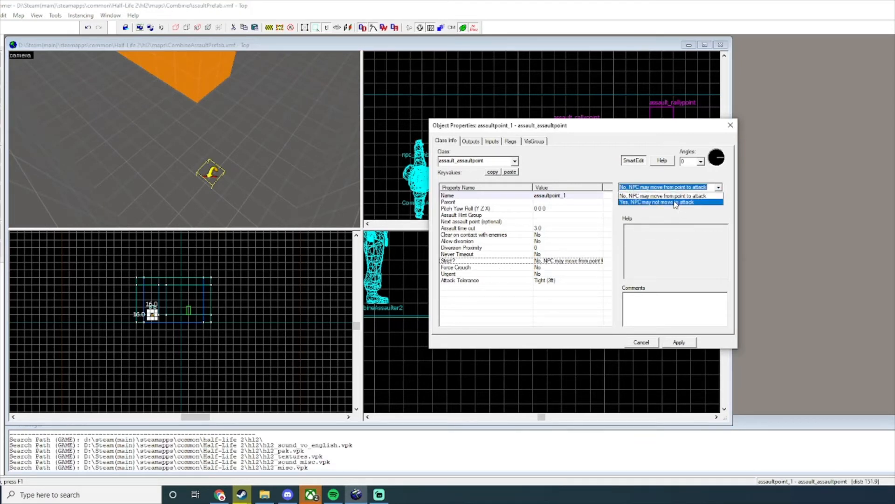
{"action": "left_click", "coordinate": [684, 203]}
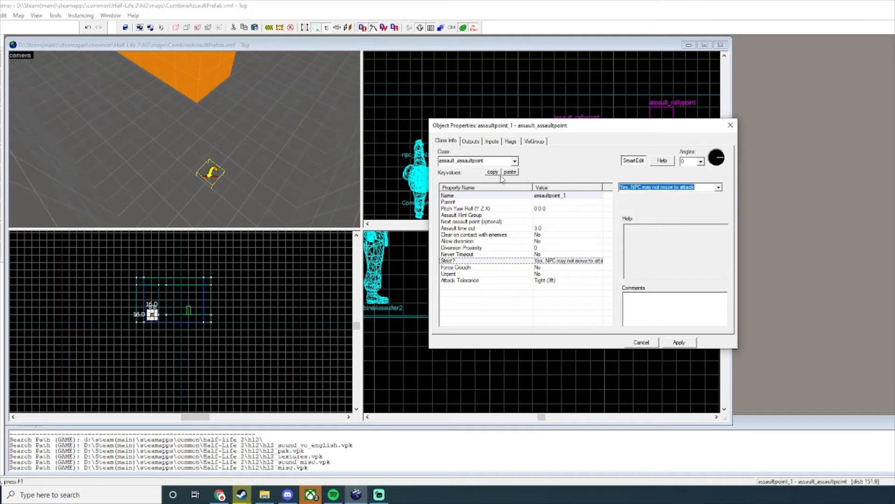
Step: Set the Strict? property to "No, NPC may move from point to attack" and review the Diversion Proximity and Allow diversion properties
{"action": "left_click", "coordinate": [719, 187]}
{"action": "left_click", "coordinate": [686, 196]}
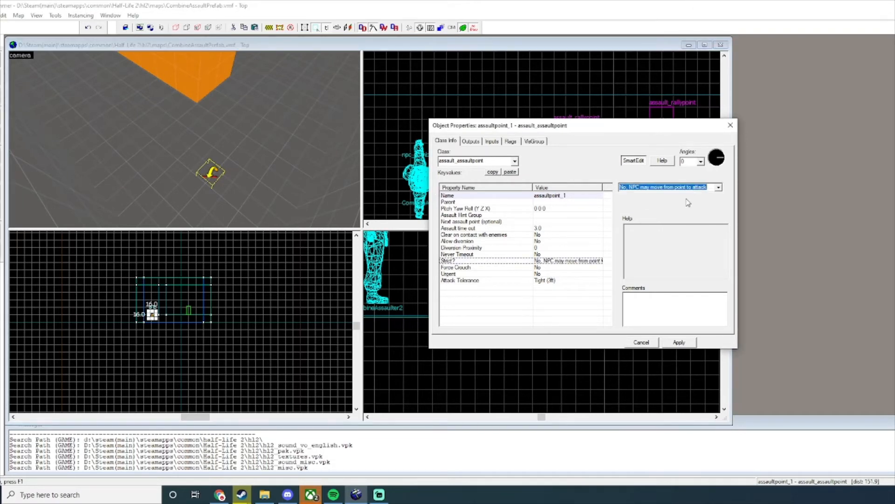
{"action": "left_click", "coordinate": [400, 154]}
{"action": "left_click", "coordinate": [486, 249]}
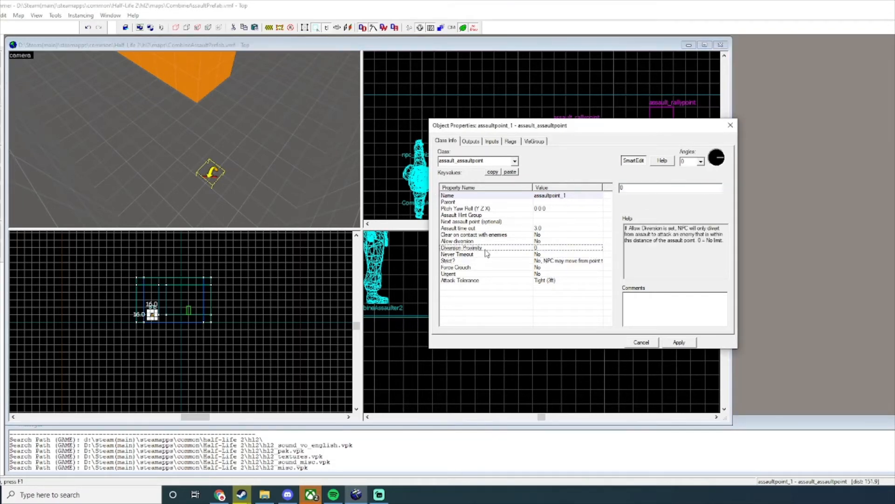
{"action": "left_click", "coordinate": [481, 241]}
{"action": "left_click", "coordinate": [482, 260]}
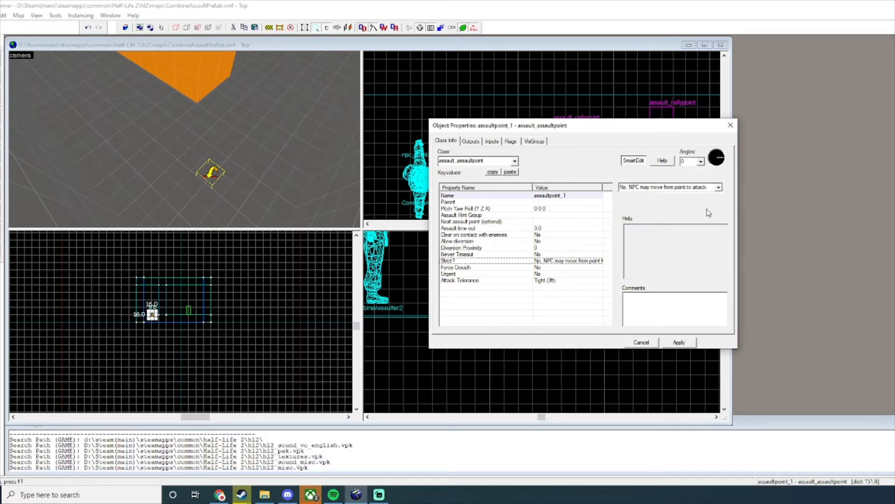
Step: Try the "Yes, NPC may not move to attack" option for Strict? and return it to "No, NPC may move from point to attack"
{"action": "left_click", "coordinate": [717, 188]}
{"action": "left_click", "coordinate": [683, 201]}
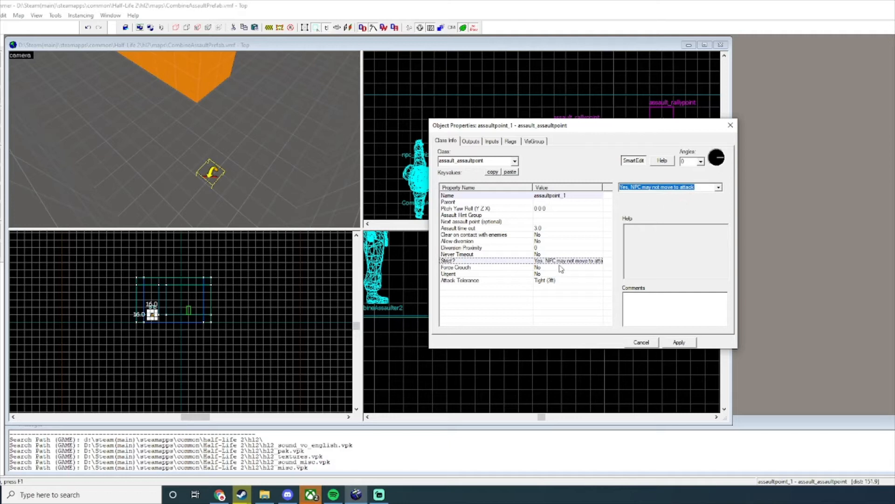
{"action": "left_click", "coordinate": [718, 187]}
{"action": "left_click", "coordinate": [671, 194]}
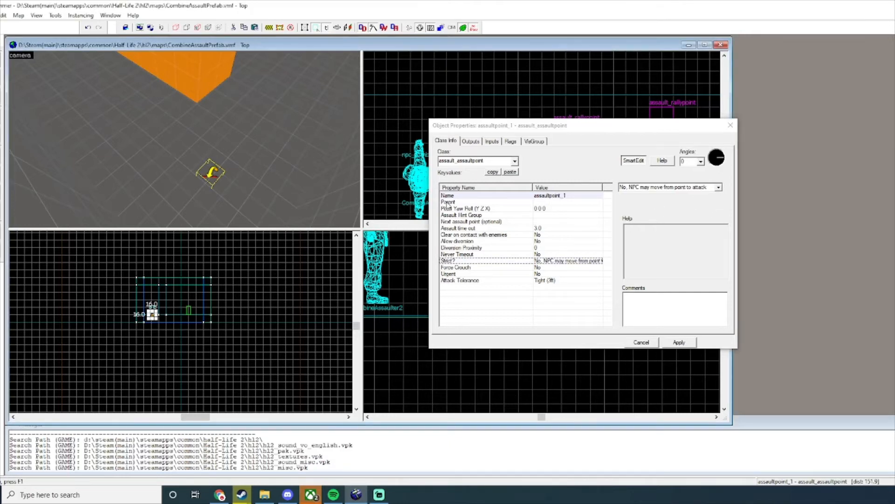
Step: Review the Force Crouch property of assaultpoint_1 and inspect the assault point's surroundings beside the orange block
{"action": "left_click", "coordinate": [484, 268]}
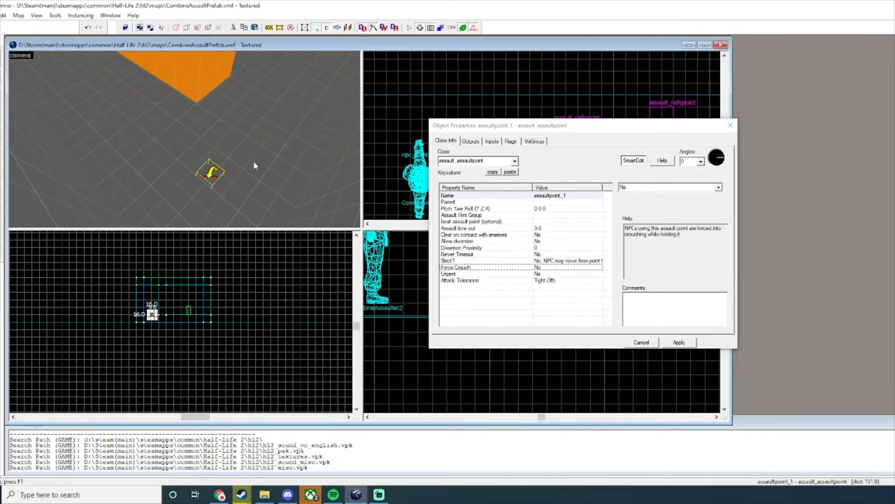
{"action": "key", "text": "z"}
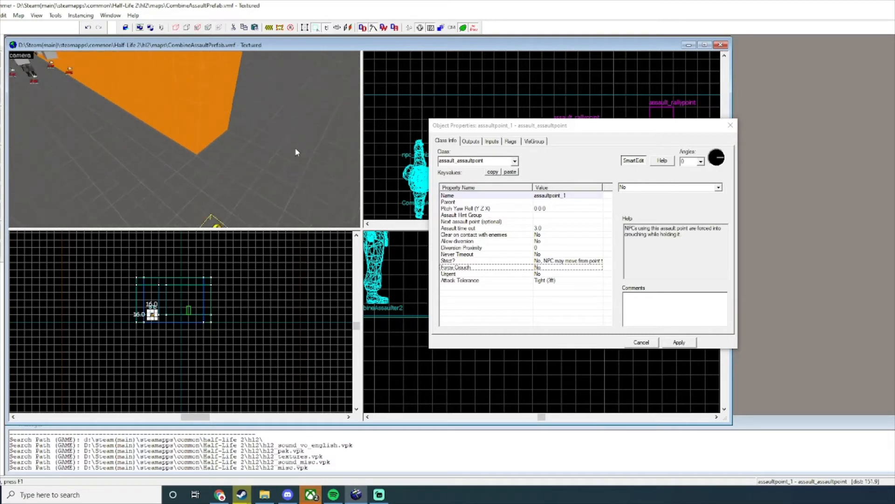
{"action": "key", "text": "w"}
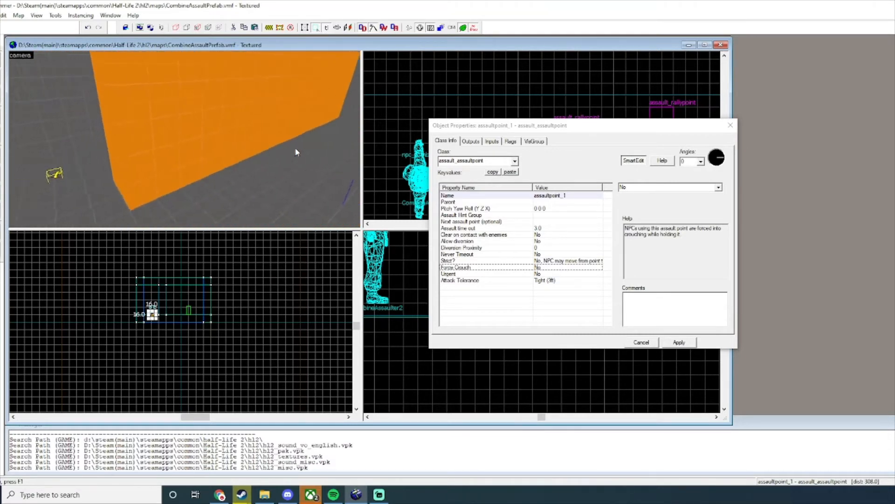
{"action": "key", "text": "a"}
{"action": "key", "text": "z"}
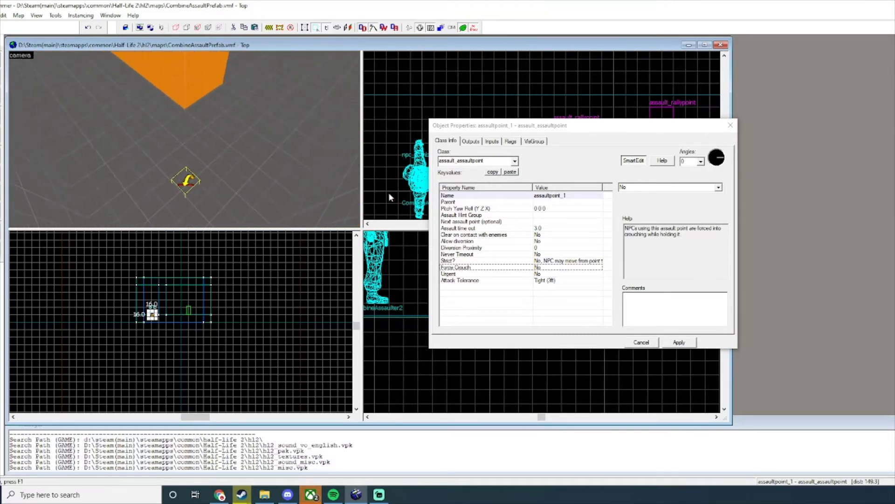
Step: Set the Urgent property of assaultpoint_1 to Yes and apply the change
{"action": "left_click", "coordinate": [498, 274]}
{"action": "left_click", "coordinate": [717, 188]}
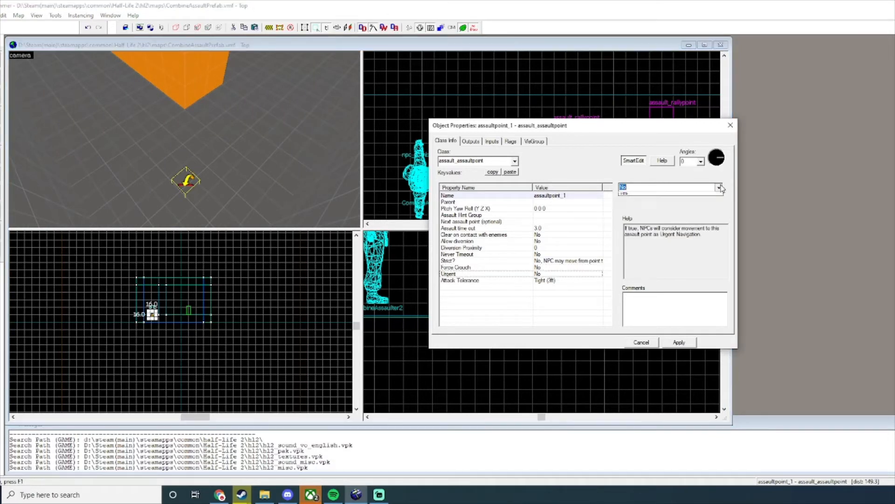
{"action": "left_click", "coordinate": [682, 205]}
{"action": "left_click", "coordinate": [306, 193]}
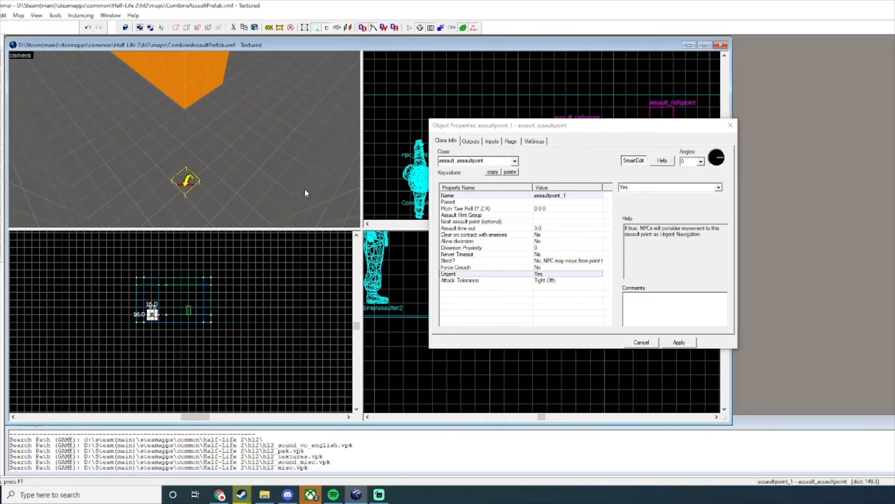
{"action": "left_click", "coordinate": [670, 341]}
Step: Examine the route the NPCs would take along the orange block to the assault point
{"action": "key", "text": "z"}
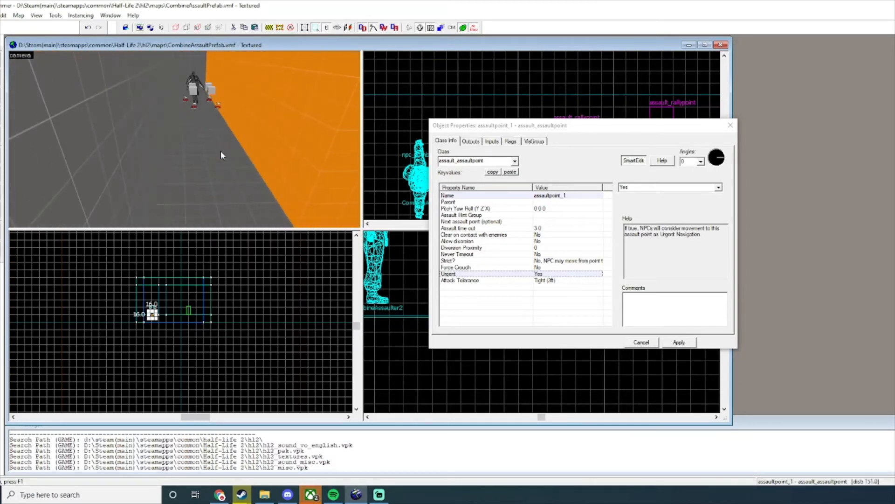
{"action": "key", "text": "w"}
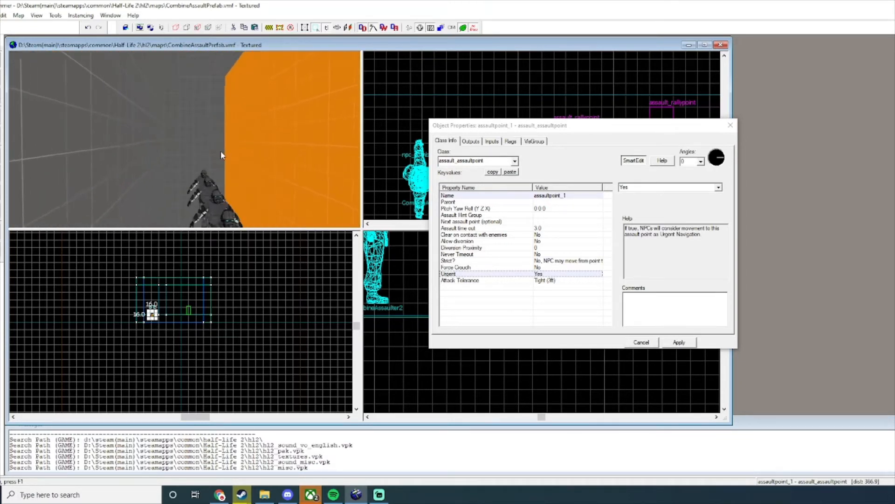
{"action": "key", "text": "w"}
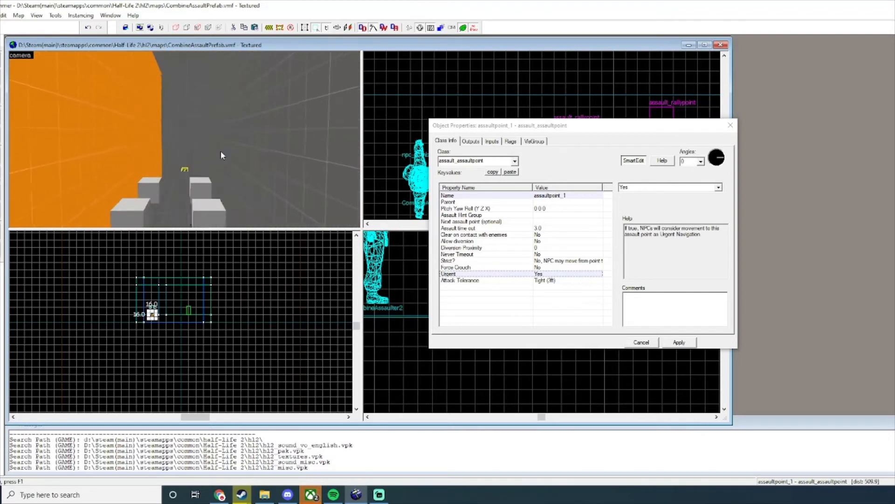
{"action": "key", "text": "w"}
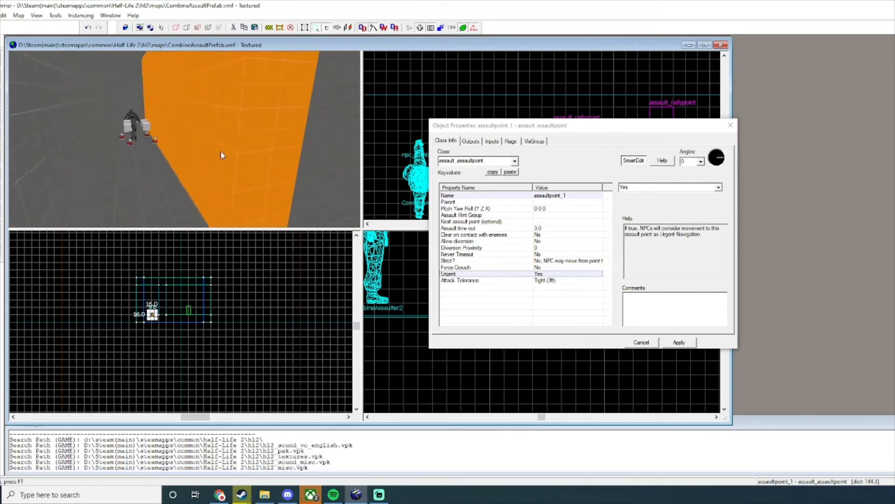
{"action": "key", "text": "w"}
{"action": "key", "text": "w"}
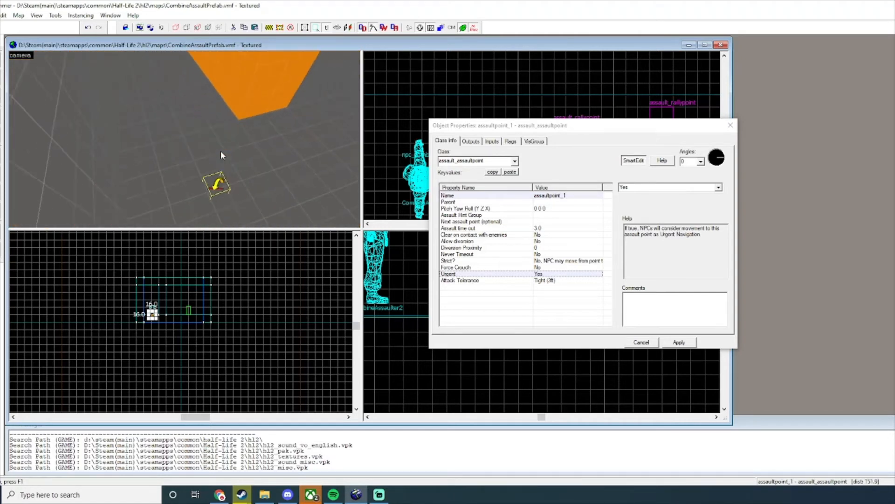
{"action": "key", "text": "w"}
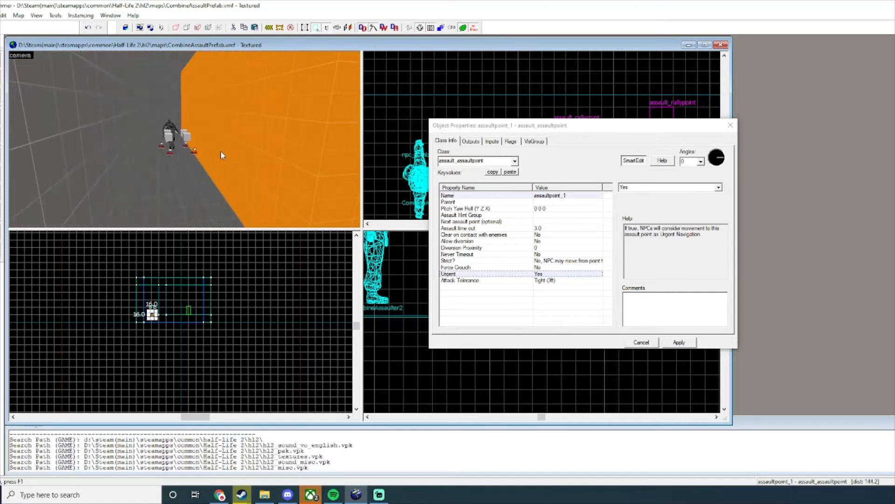
{"action": "key", "text": "w"}
{"action": "key", "text": "s"}
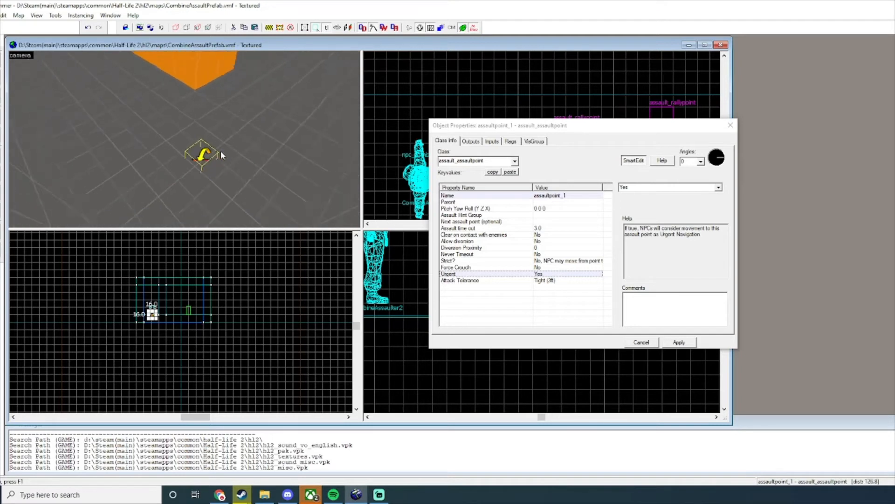
{"action": "key", "text": "w"}
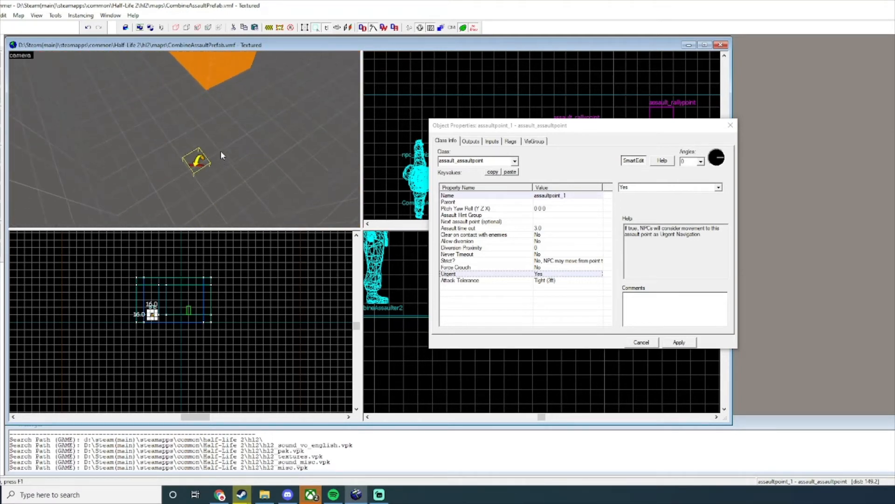
{"action": "key", "text": "w"}
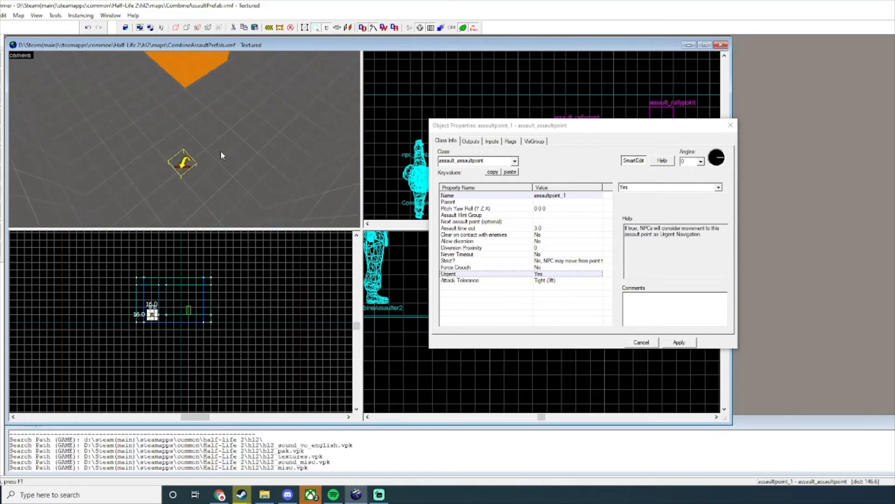
{"action": "key", "text": "z"}
Step: Review the Attack Tolerance property of assaultpoint_1 and its options, and close the object properties
{"action": "left_click", "coordinate": [533, 281]}
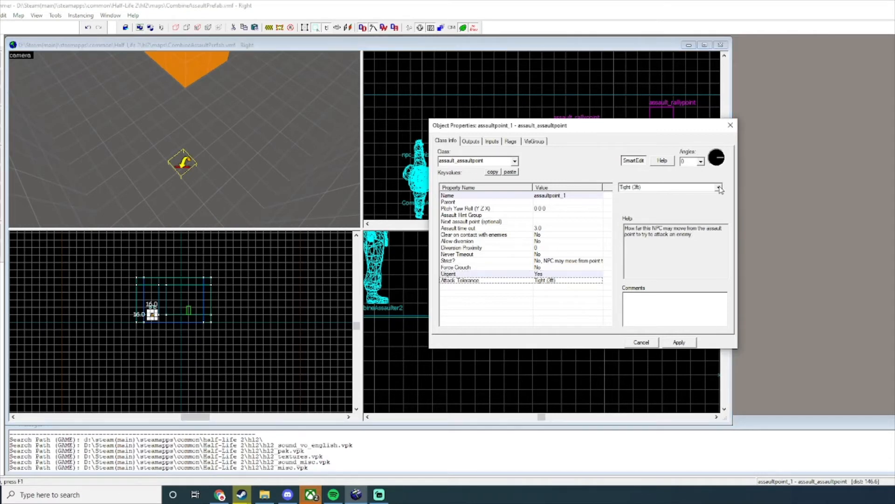
{"action": "key", "text": "a"}
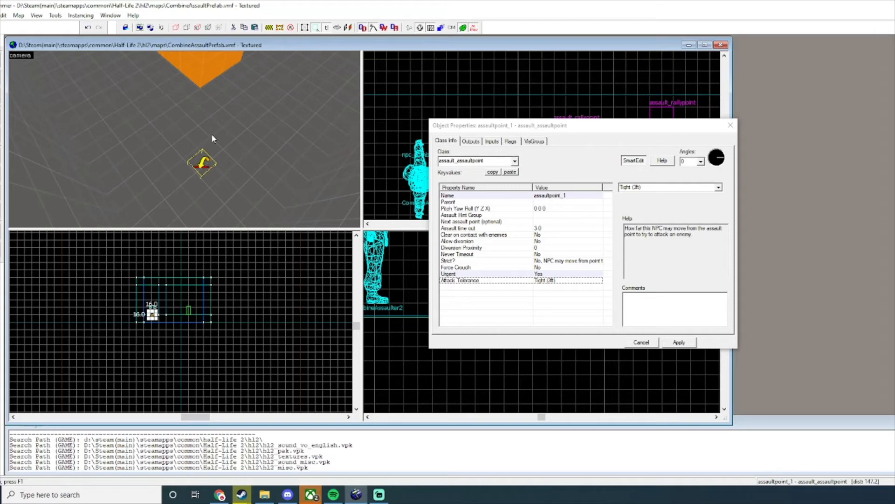
{"action": "left_click", "coordinate": [717, 187]}
{"action": "left_click", "coordinate": [730, 125]}
Step: Raise the assaultpoint_1 entity vertically so that it sits above the floor line in the side view
{"action": "scroll", "coordinate": [540, 323], "scroll_direction": "down", "scroll_amount": 5}
{"action": "scroll", "coordinate": [631, 328], "scroll_direction": "up", "scroll_amount": 5}
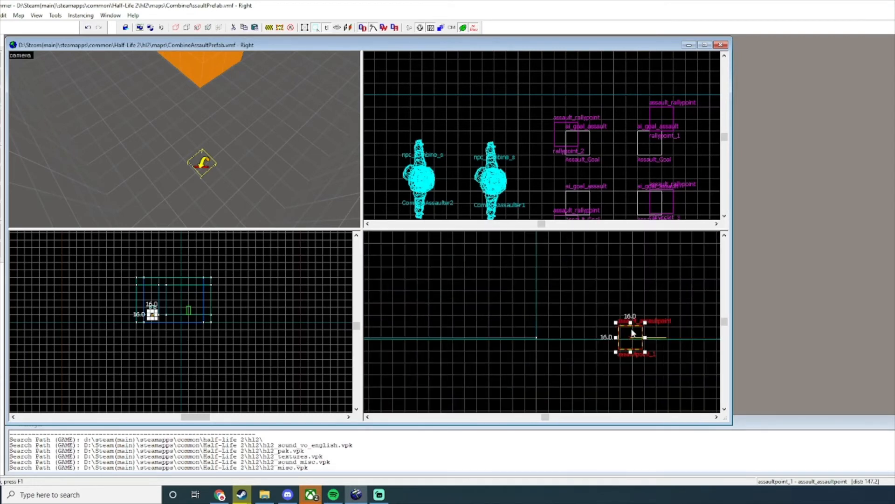
{"action": "left_click_drag", "start_coordinate": [631, 329], "coordinate": [631, 304]}
Step: Enable the "Clear this point upon arrival, UNCONDITIONALLY" flag on assaultpoint_1 and close its properties
{"action": "double_click", "coordinate": [205, 163]}
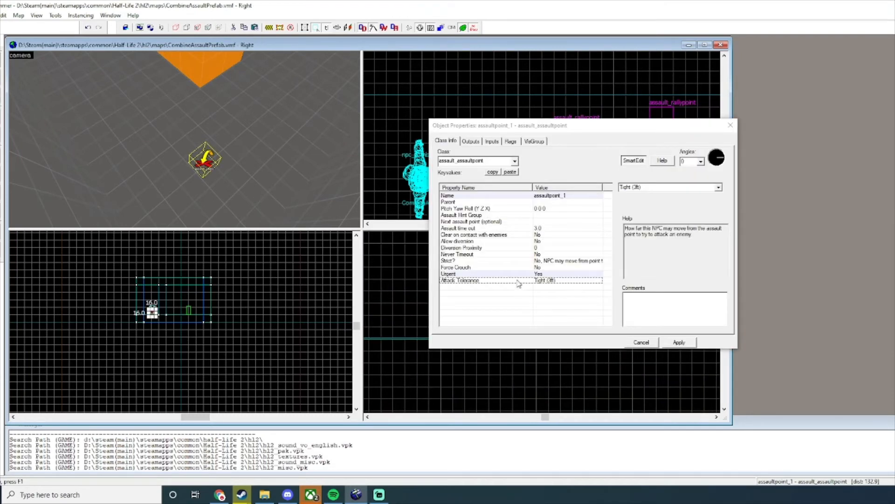
{"action": "left_click", "coordinate": [511, 142]}
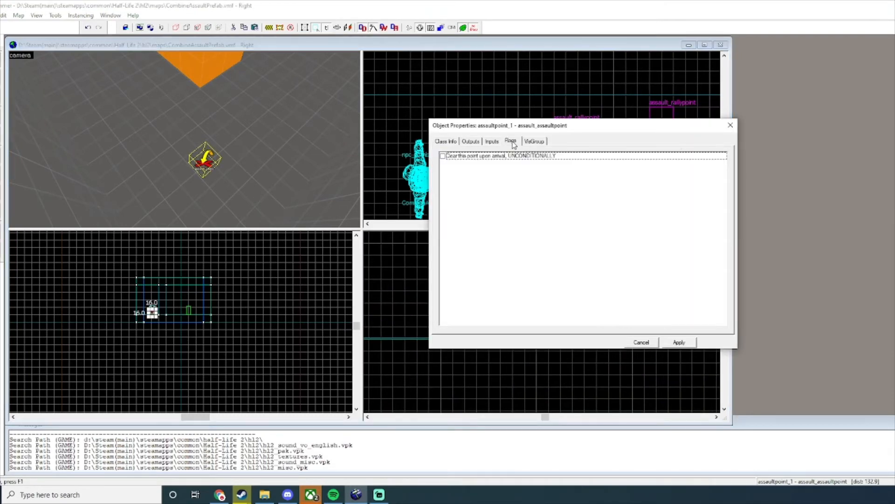
{"action": "left_click", "coordinate": [443, 156]}
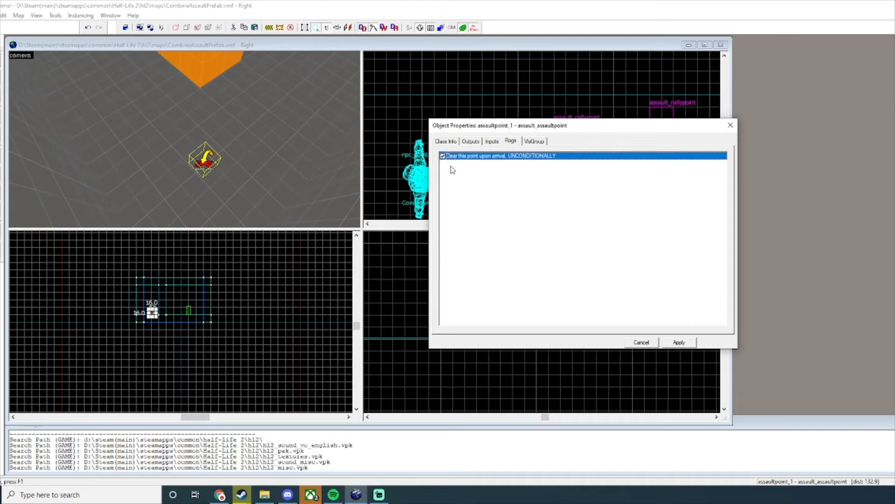
{"action": "left_click", "coordinate": [730, 123]}
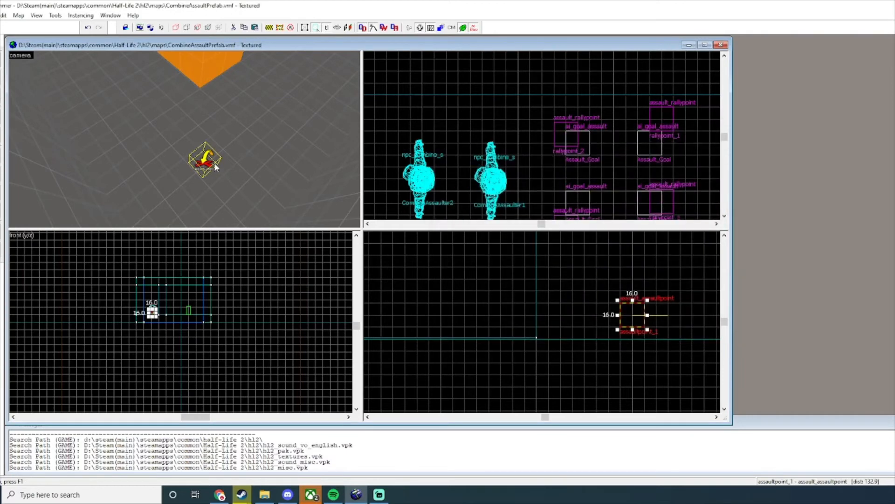
Step: Set the Next assault point property of assaultpoint_1 to assaultpoint_2, apply it and close the properties
{"action": "double_click", "coordinate": [203, 163]}
{"action": "left_click", "coordinate": [555, 216]}
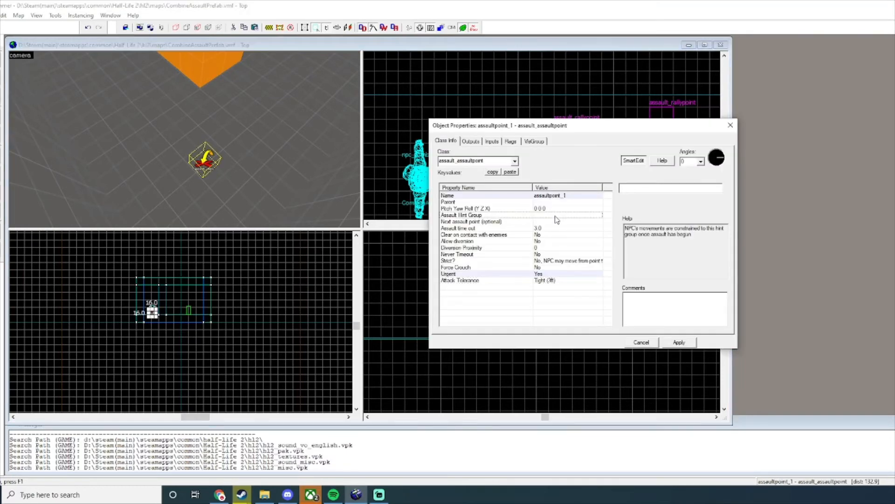
{"action": "left_click", "coordinate": [564, 223]}
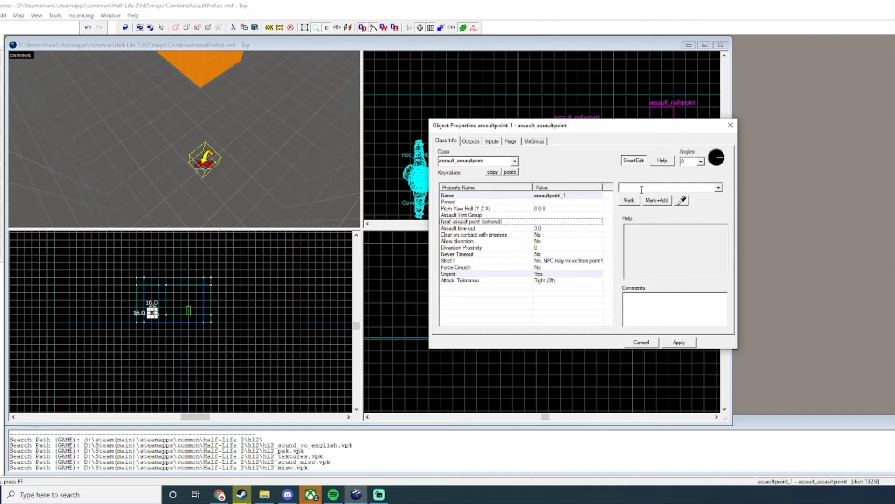
{"action": "type", "text": "assault_"}
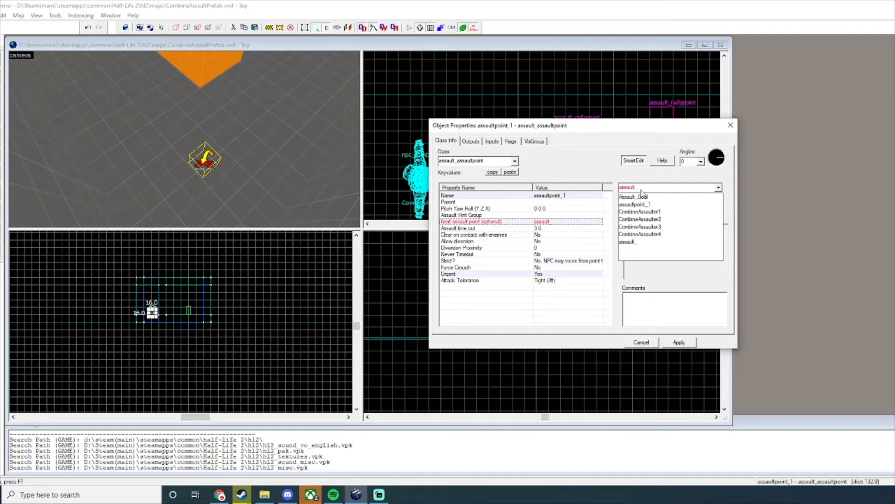
{"action": "type", "text": "r"}
{"action": "key", "text": "BackSpace"}
{"action": "key", "text": "BackSpace"}
{"action": "type", "text": "point"}
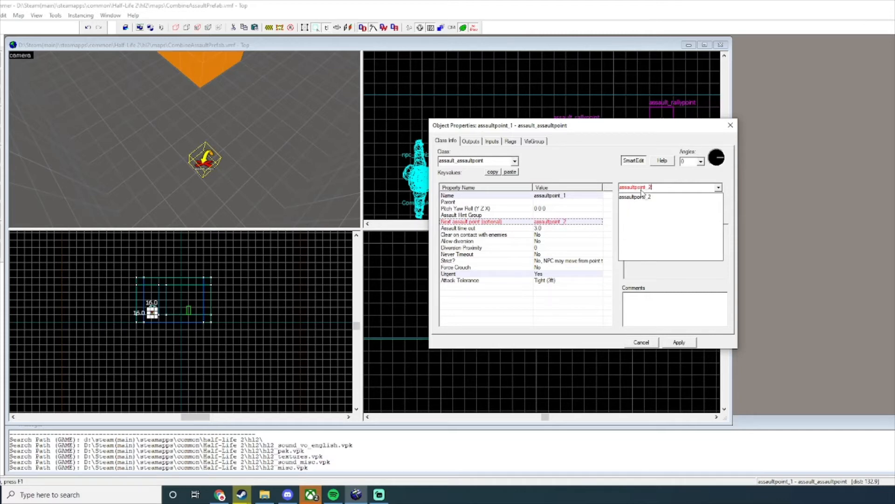
{"action": "left_click", "coordinate": [642, 195]}
{"action": "left_click", "coordinate": [681, 344]}
{"action": "left_click", "coordinate": [730, 125]}
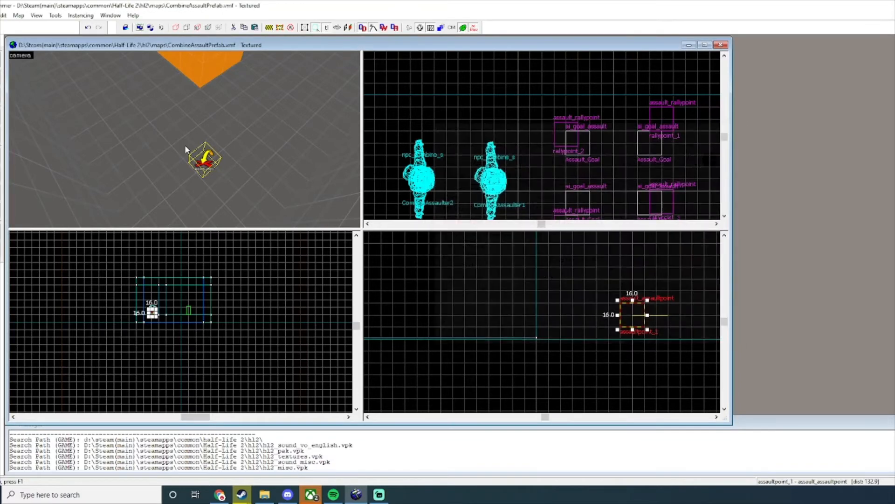
Step: Paste a copy of assaultpoint_1 and position it on the player-start side of the block, level with the original
{"action": "scroll", "coordinate": [521, 161], "scroll_direction": "down", "scroll_amount": 9}
{"action": "scroll", "coordinate": [592, 151], "scroll_direction": "down", "scroll_amount": 5}
{"action": "key", "text": "ctrl+v"}
{"action": "scroll", "coordinate": [618, 106], "scroll_direction": "up", "scroll_amount": 5}
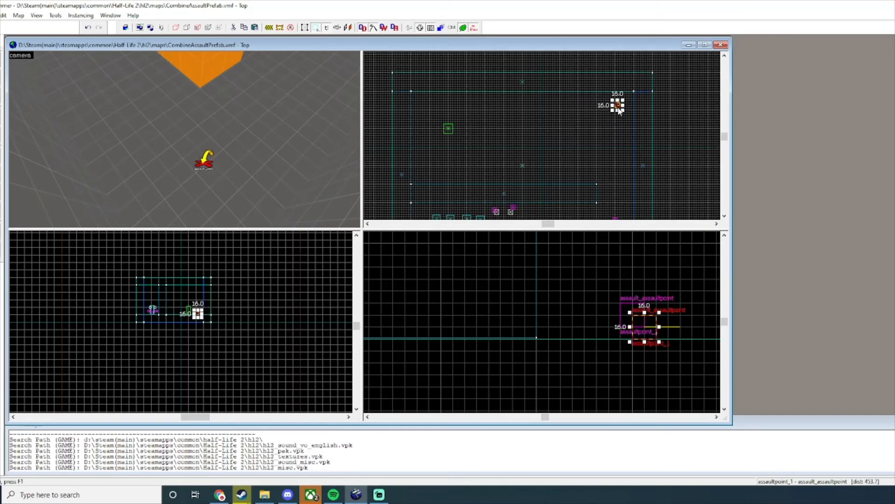
{"action": "scroll", "coordinate": [618, 108], "scroll_direction": "up", "scroll_amount": 4}
{"action": "left_click_drag", "start_coordinate": [618, 107], "coordinate": [614, 149]}
{"action": "mouse_move", "coordinate": [643, 335]}
{"action": "left_mouse_down"}
{"action": "mouse_move", "coordinate": [643, 312]}
{"action": "mouse_move", "coordinate": [642, 320]}
{"action": "left_mouse_up"}
{"action": "key", "text": "z"}
{"action": "key", "text": "w"}
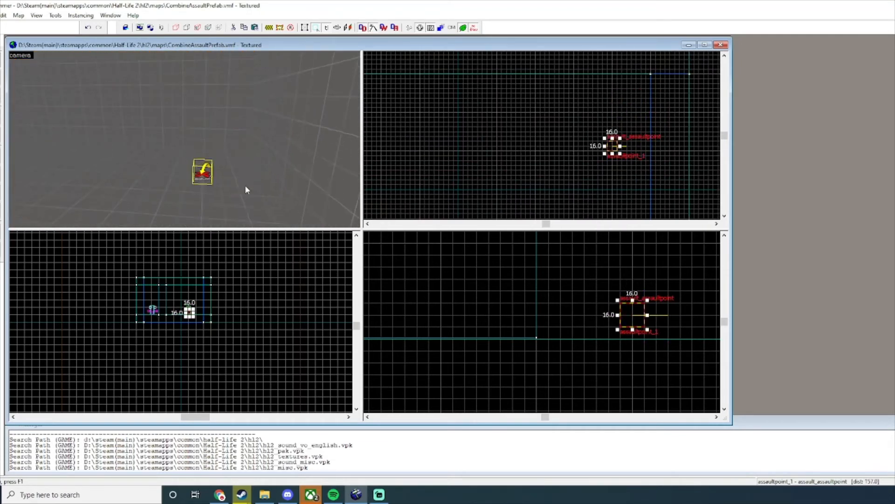
Step: Rename the pasted assault_assaultpoint copy as assaultpoint_2
{"action": "double_click", "coordinate": [613, 145]}
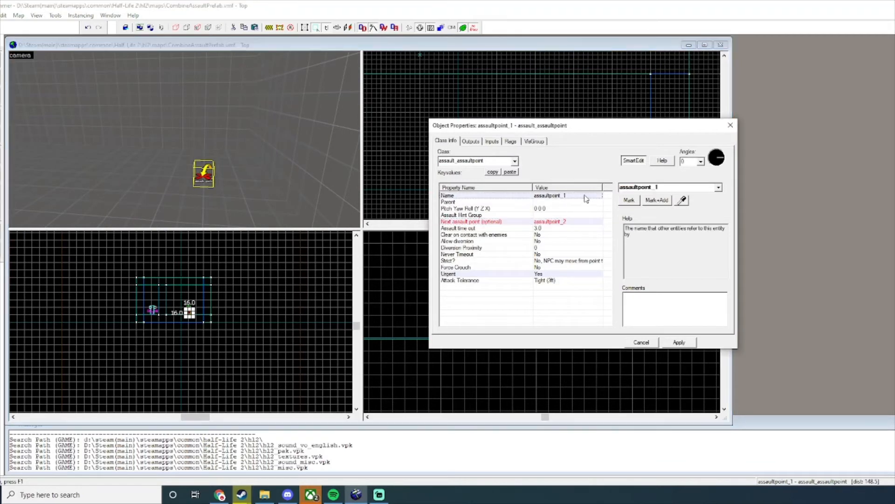
{"action": "left_click", "coordinate": [683, 188]}
{"action": "left_click", "coordinate": [683, 188]}
{"action": "key", "text": "BackSpace"}
{"action": "type", "text": "2"}
{"action": "key", "text": "Return"}
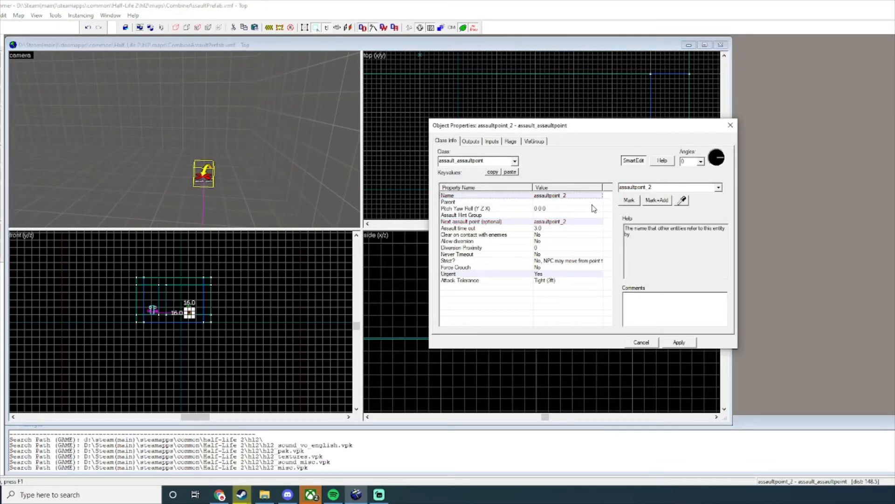
Step: Clear the Next assault point property of assaultpoint_2, apply it and close the properties
{"action": "left_click", "coordinate": [578, 221]}
{"action": "left_click_drag", "start_coordinate": [666, 185], "coordinate": [569, 185]}
{"action": "key", "text": "BackSpace"}
{"action": "left_click", "coordinate": [671, 342]}
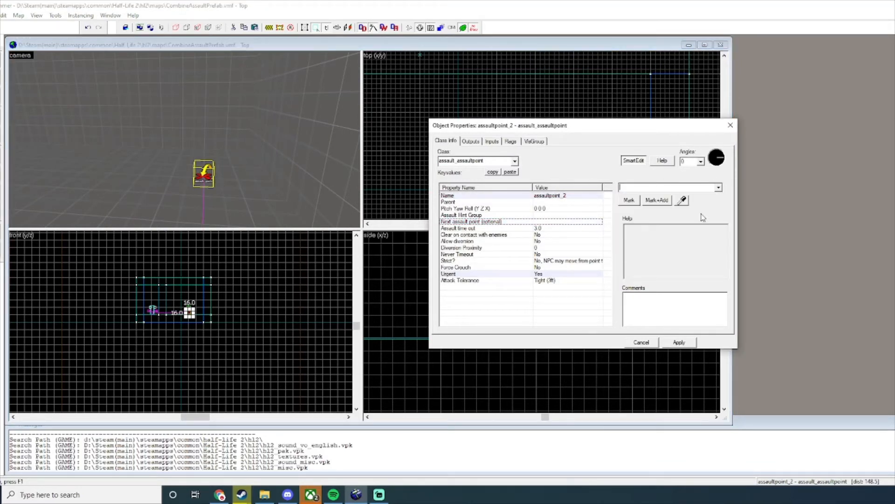
{"action": "left_click", "coordinate": [730, 125]}
Step: Disable the "Clear this point upon arrival, UNCONDITIONALLY" flag on assaultpoint_2 and close its properties
{"action": "key", "text": "z"}
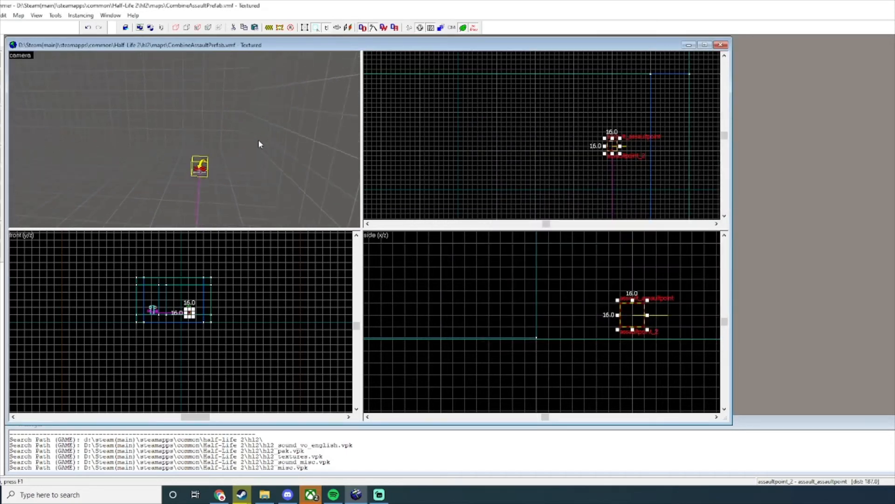
{"action": "key", "text": "a"}
{"action": "key", "text": "d"}
{"action": "key", "text": "d"}
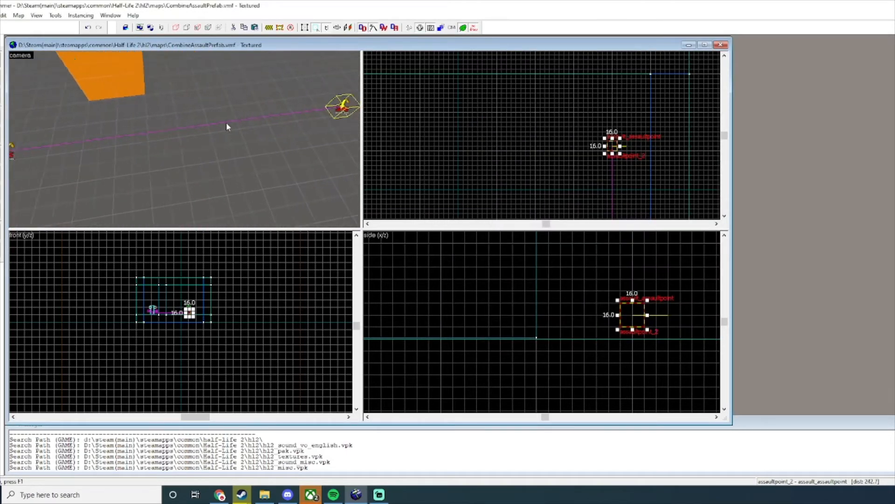
{"action": "key", "text": "a"}
{"action": "left_click", "coordinate": [108, 156]}
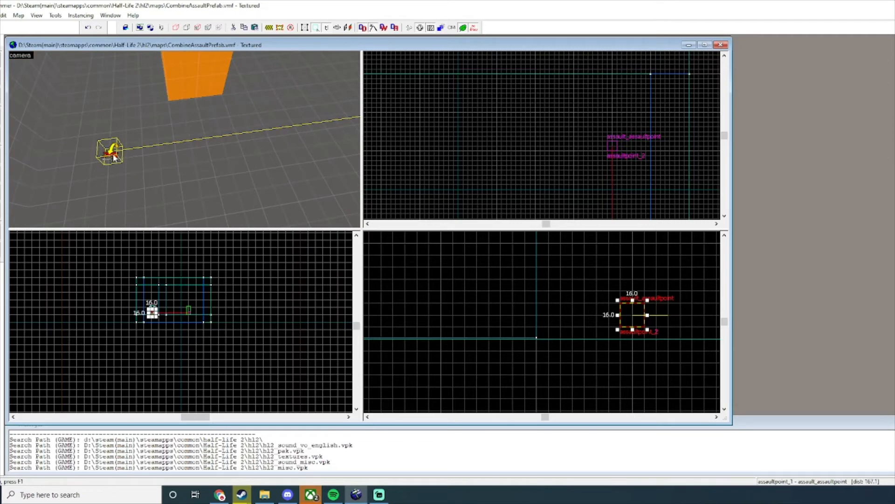
{"action": "key", "text": "d"}
{"action": "double_click", "coordinate": [281, 109]}
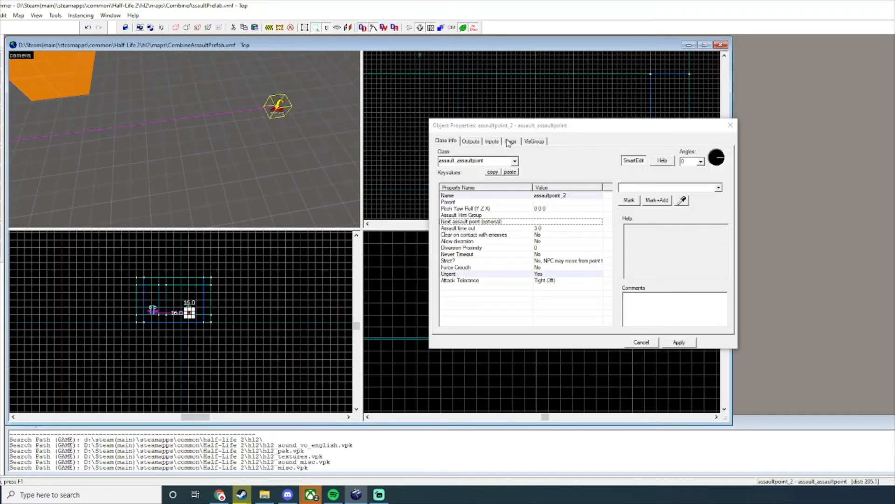
{"action": "left_click", "coordinate": [509, 141]}
{"action": "left_click", "coordinate": [441, 157]}
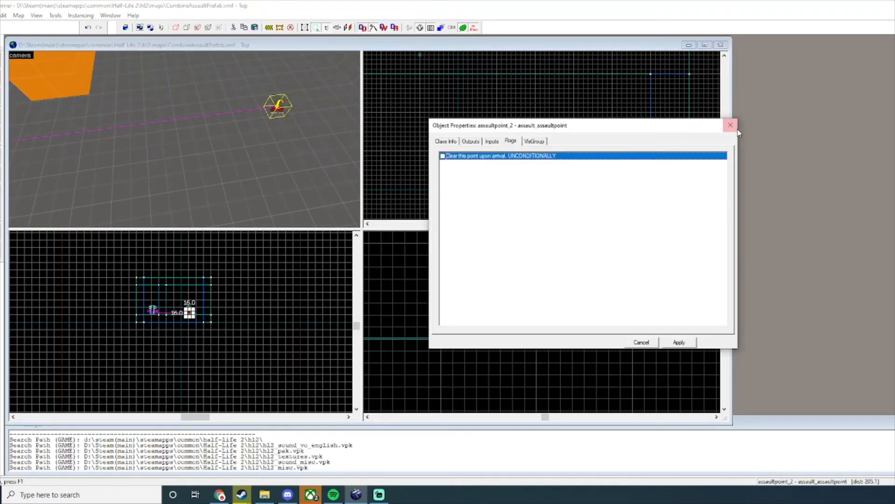
{"action": "left_click", "coordinate": [730, 125]}
Step: Set the Assault Point property of all four assault_rallypoint entities together to assaultpoint_1, apply it and close the properties
{"action": "key", "text": "w"}
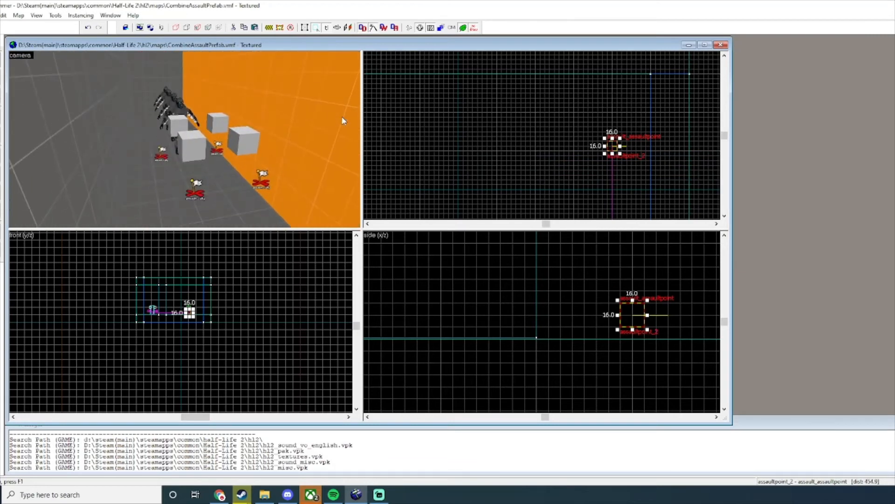
{"action": "key", "text": "s"}
{"action": "key", "text": "a"}
{"action": "left_click", "coordinate": [215, 180]}
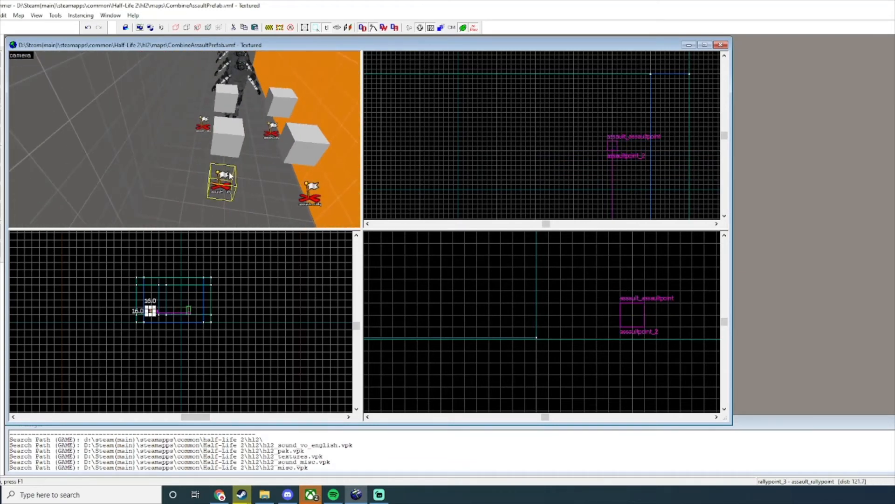
{"action": "left_click", "coordinate": [271, 131], "text": "ctrl"}
{"action": "left_click", "coordinate": [199, 122], "text": "ctrl"}
{"action": "left_click", "coordinate": [313, 196], "text": "ctrl"}
{"action": "key", "text": "alt+Return"}
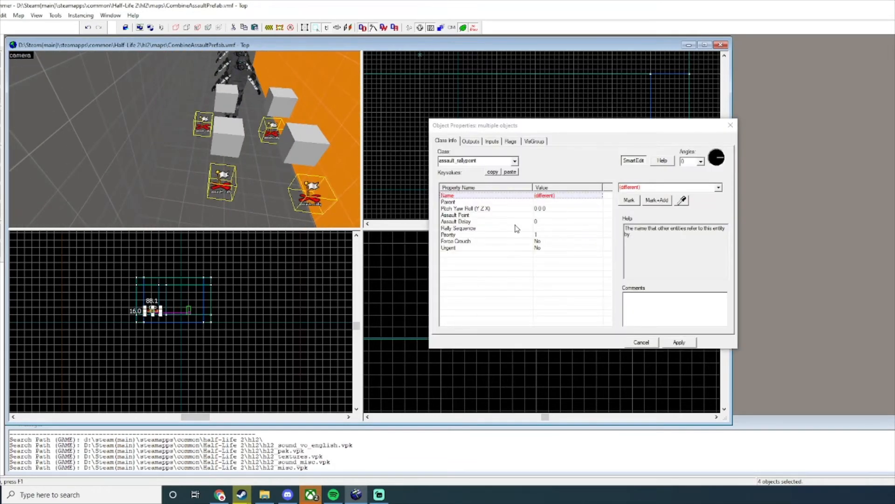
{"action": "left_click", "coordinate": [513, 216]}
{"action": "type", "text": "as"}
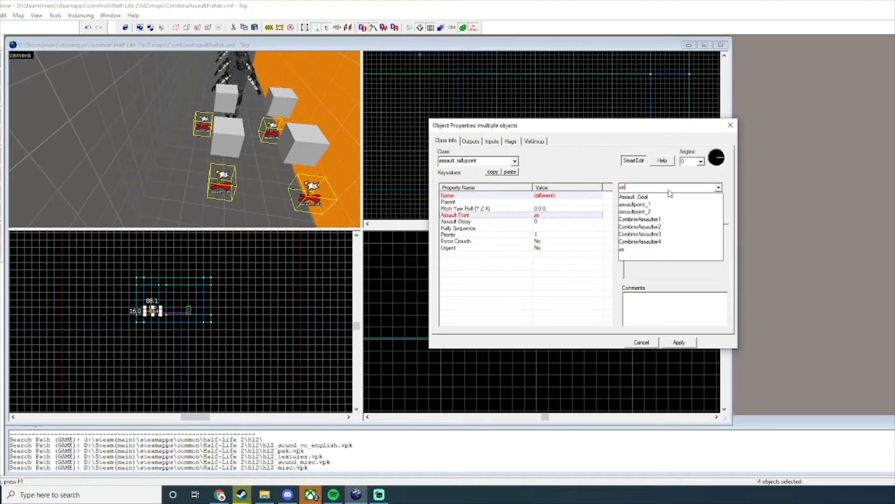
{"action": "type", "text": "s"}
{"action": "left_click", "coordinate": [667, 204]}
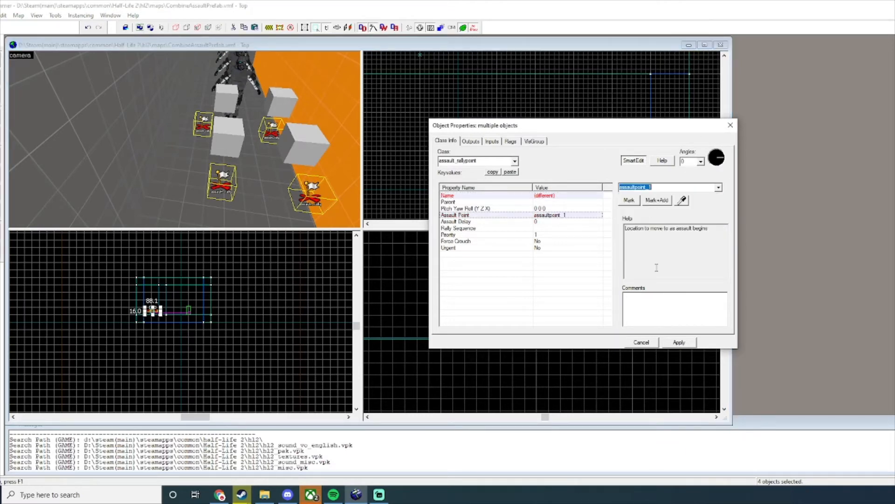
{"action": "left_click", "coordinate": [677, 343]}
{"action": "left_click", "coordinate": [730, 125]}
Step: Examine the connection lines running from the four rally points to assaultpoint_1 and on to assaultpoint_2
{"action": "key", "text": "z"}
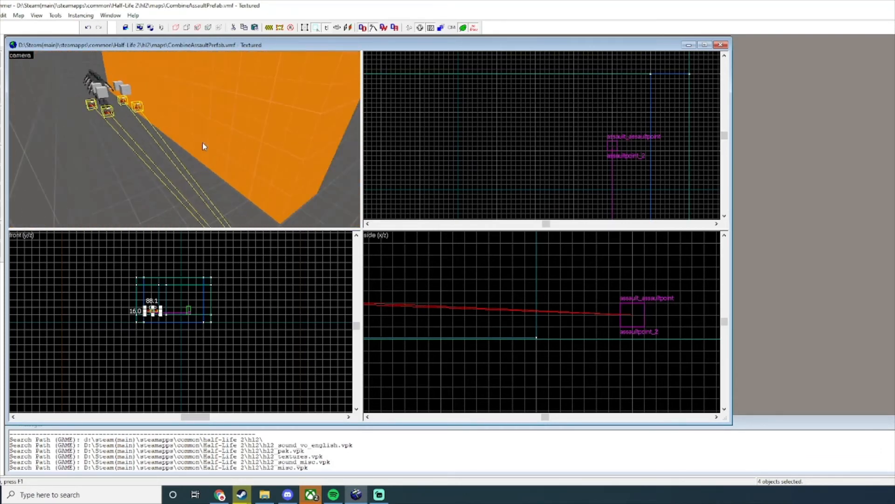
{"action": "key", "text": "w"}
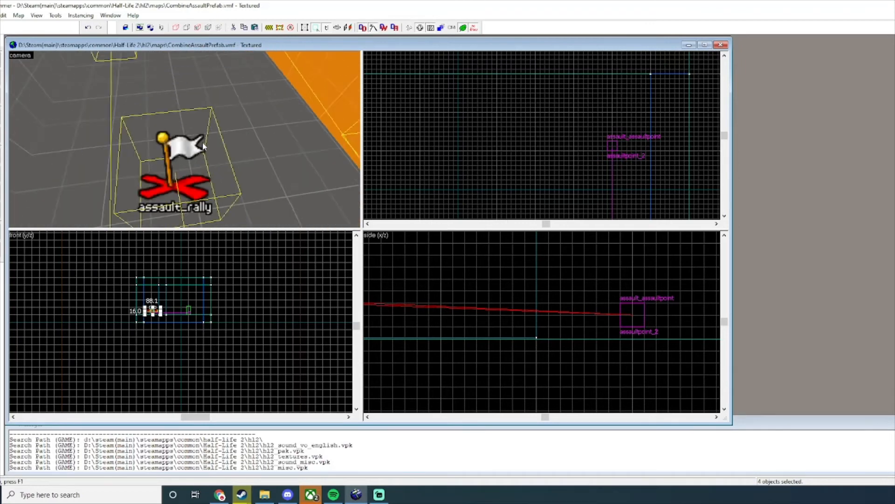
{"action": "key", "text": "w"}
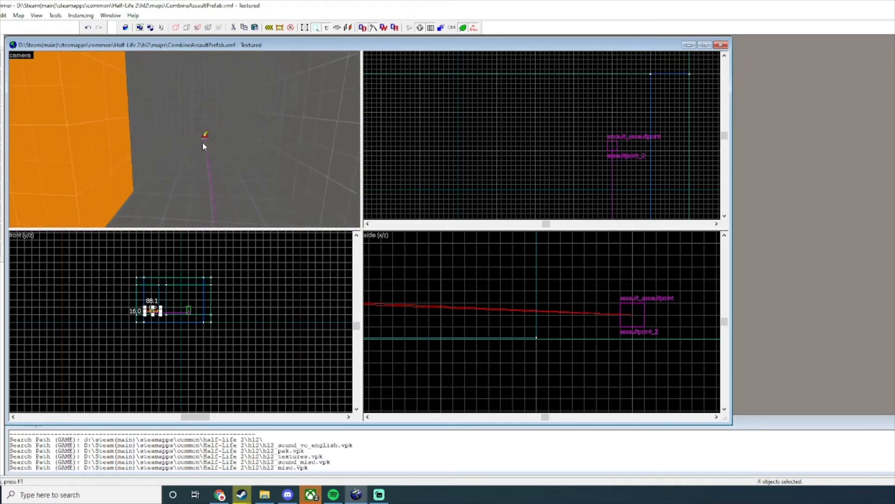
{"action": "key", "text": "w"}
{"action": "key", "text": "w"}
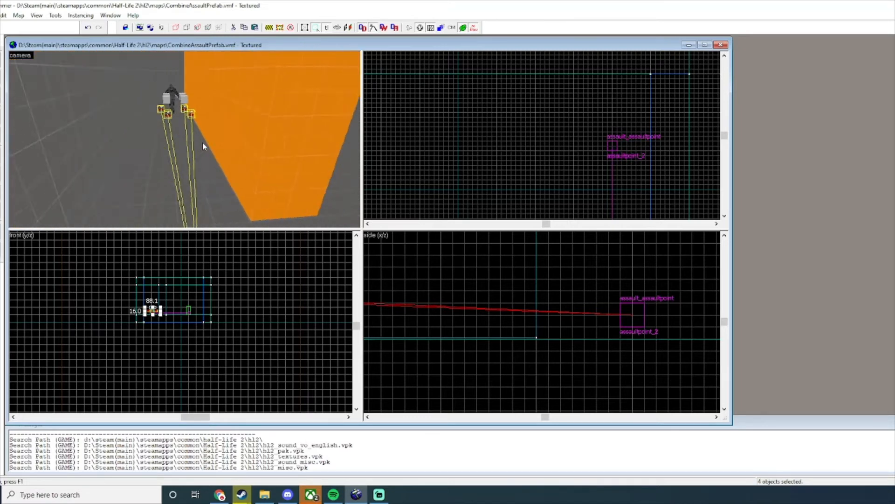
{"action": "scroll", "coordinate": [202, 142], "scroll_direction": "down", "scroll_amount": 2}
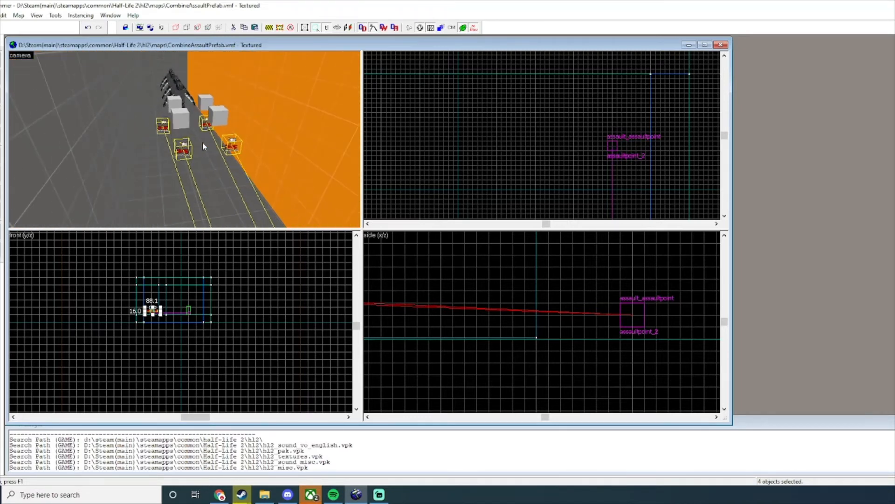
{"action": "scroll", "coordinate": [209, 138], "scroll_direction": "up", "scroll_amount": 2}
{"action": "scroll", "coordinate": [275, 112], "scroll_direction": "down", "scroll_amount": 1}
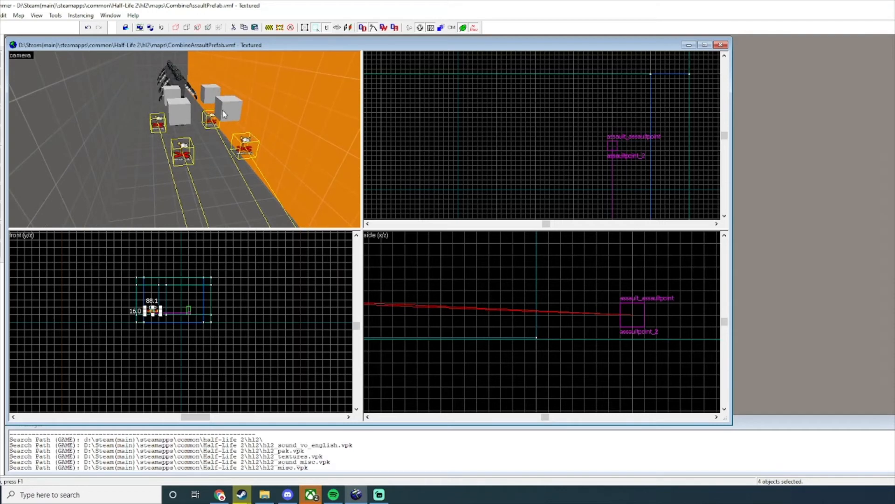
Step: Check the properties and flags of the front Assault_Goal entity beside the orange block, then close them
{"action": "double_click", "coordinate": [223, 114]}
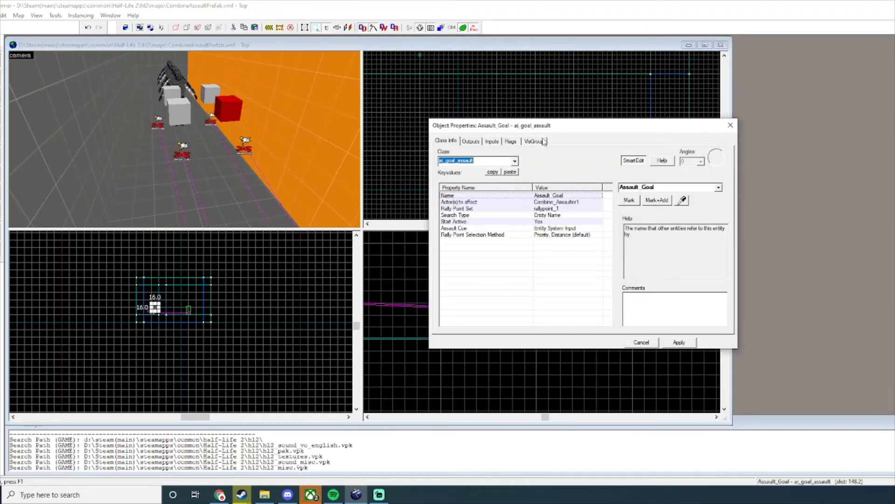
{"action": "left_click", "coordinate": [511, 142]}
{"action": "left_click", "coordinate": [730, 125]}
Step: Place a new entity on the floor in front of the player start and change its class to ai_relationship
{"action": "scroll", "coordinate": [242, 147], "scroll_direction": "down", "scroll_amount": 1}
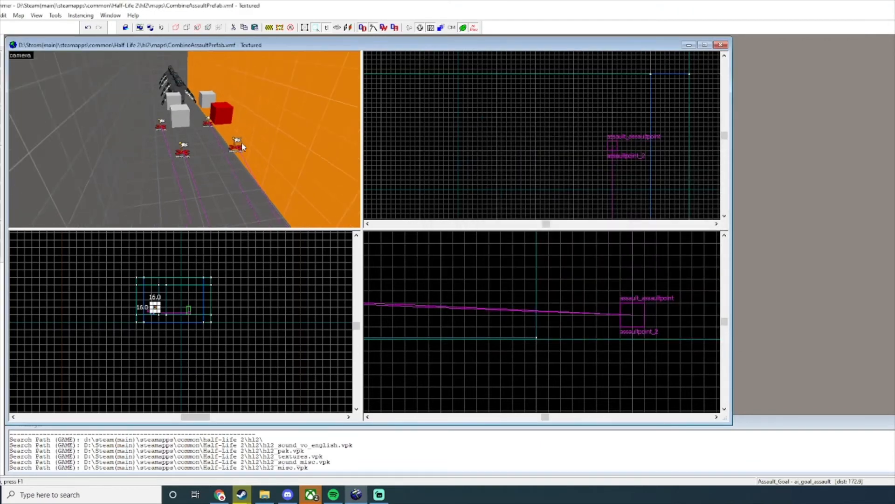
{"action": "key", "text": "w"}
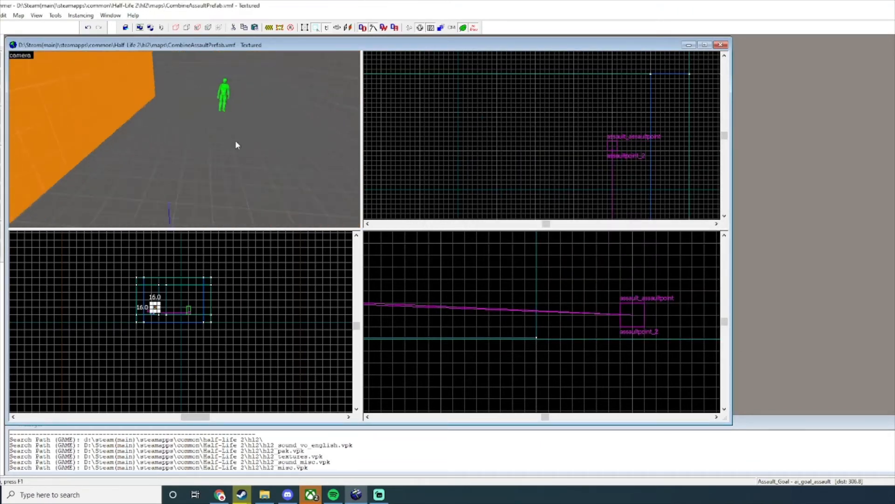
{"action": "key", "text": "z"}
{"action": "left_click", "coordinate": [1, 118]}
{"action": "left_click", "coordinate": [134, 173]}
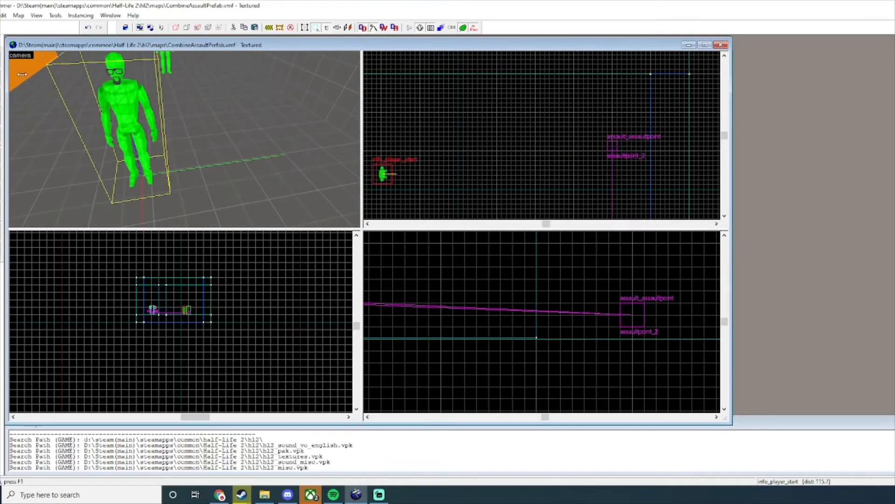
{"action": "key", "text": "alt+Return"}
{"action": "type", "text": "a"}
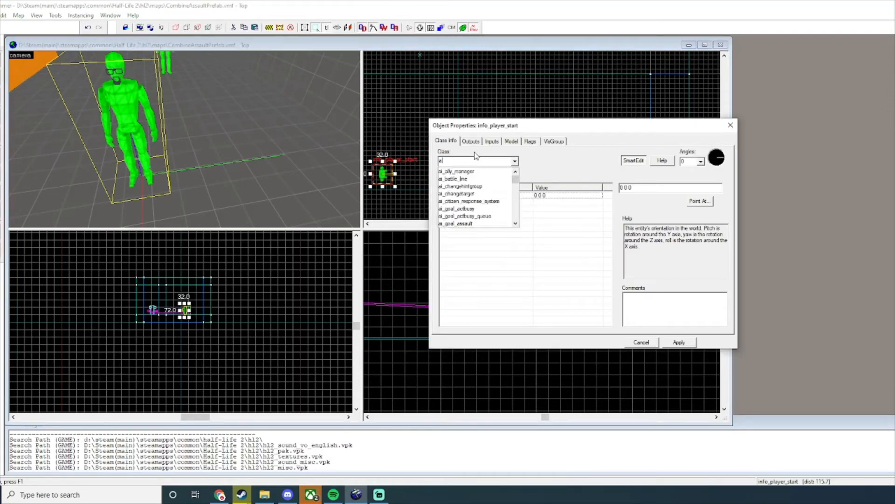
{"action": "type", "text": "i_relationship"}
{"action": "key", "text": "Return"}
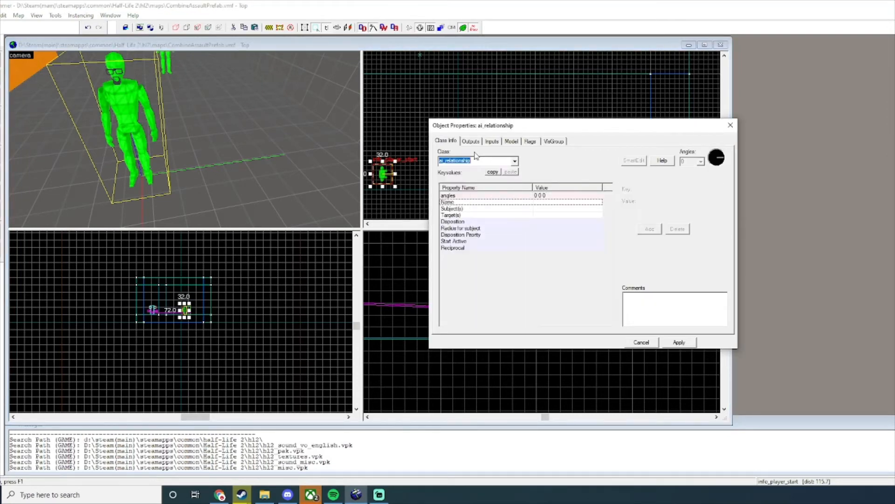
Step: Set the ai_relationship's Target(s) to !player and its Subject(s) to npc_combine_s, then close its properties
{"action": "left_click", "coordinate": [544, 203]}
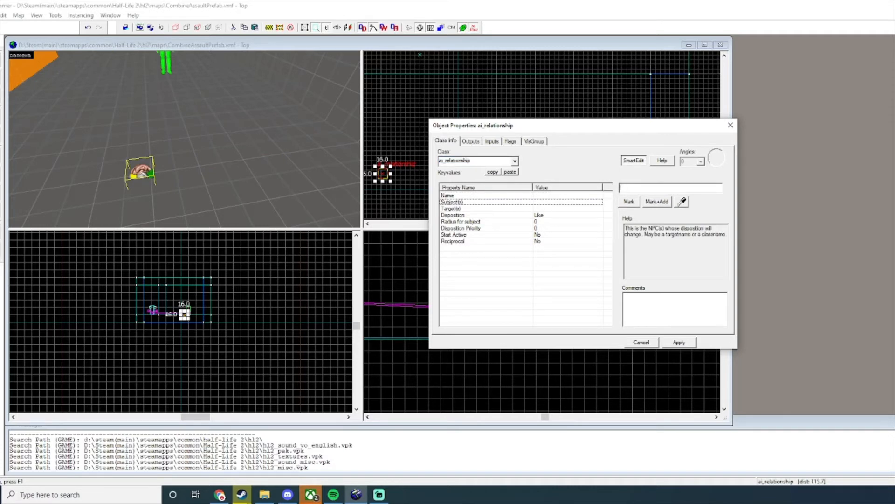
{"action": "left_click", "coordinate": [541, 209]}
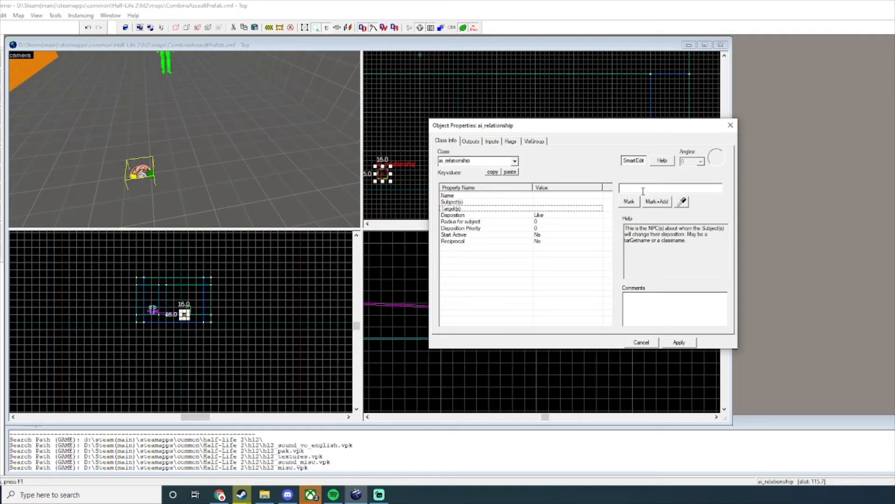
{"action": "left_click", "coordinate": [644, 189]}
{"action": "type", "text": "player"}
{"action": "left_click", "coordinate": [511, 203]}
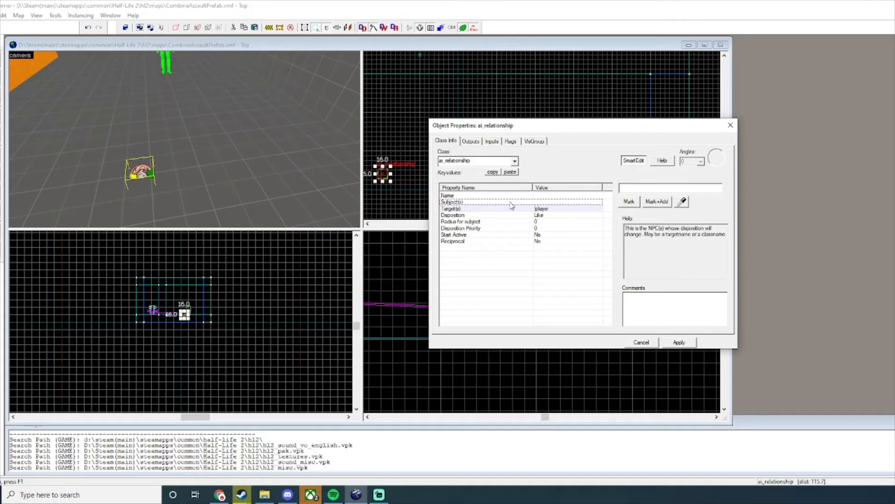
{"action": "left_click", "coordinate": [657, 187]}
{"action": "type", "text": "npc_c"}
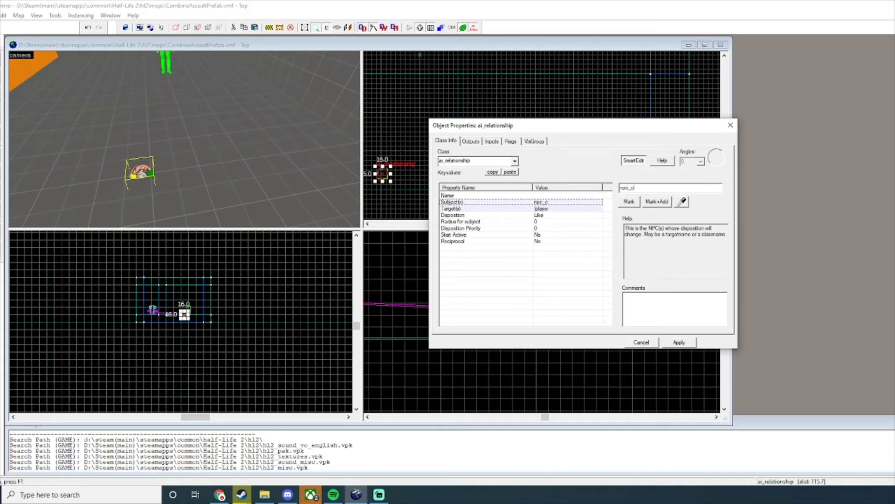
{"action": "type", "text": "ombine_s"}
{"action": "left_click", "coordinate": [731, 125]}
{"action": "key", "text": "shift+e"}
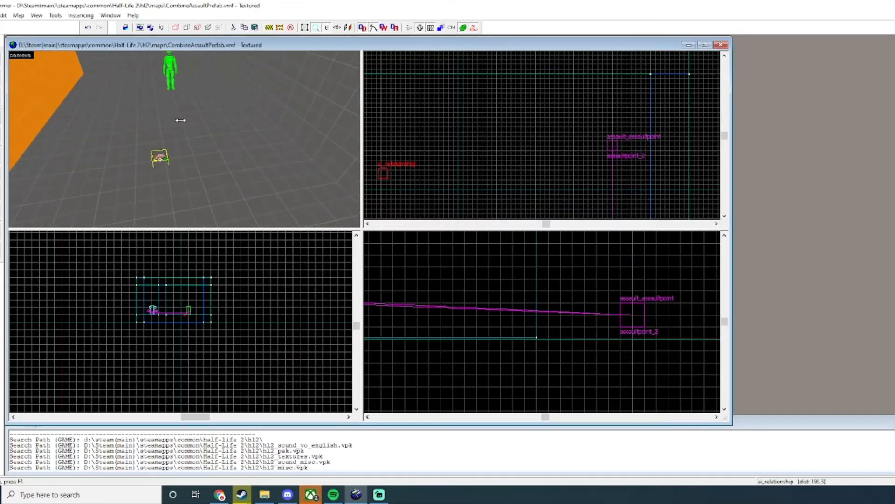
{"action": "left_click", "coordinate": [180, 122]}
{"action": "key", "text": "shift+s"}
{"action": "double_click", "coordinate": [201, 101]}
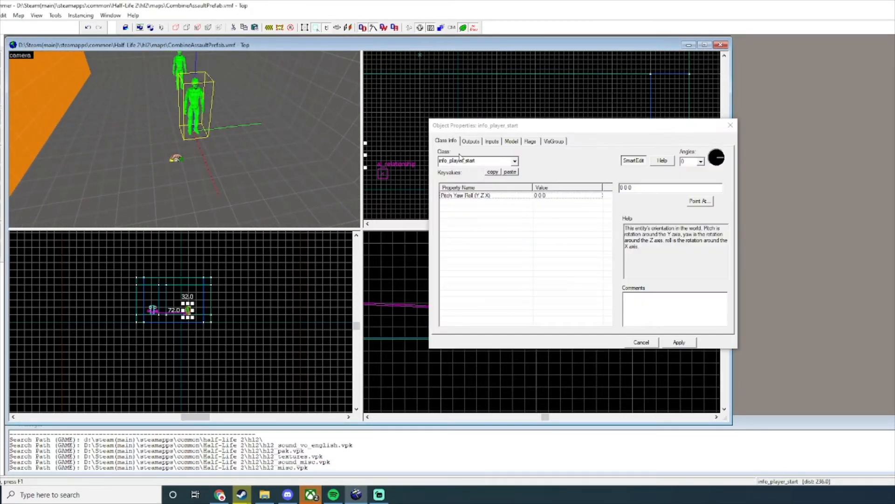
{"action": "key", "text": "BackSpace"}
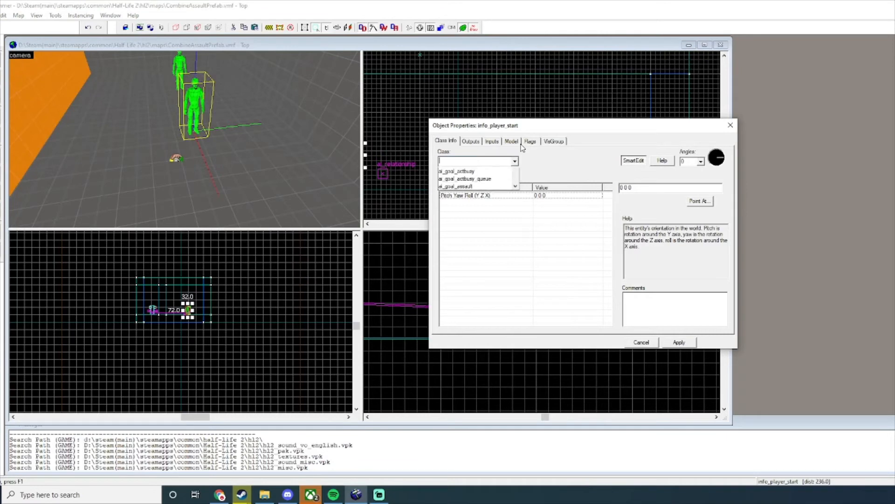
{"action": "left_click", "coordinate": [732, 126]}
{"action": "left_click", "coordinate": [731, 126]}
{"action": "key", "text": "Delete"}
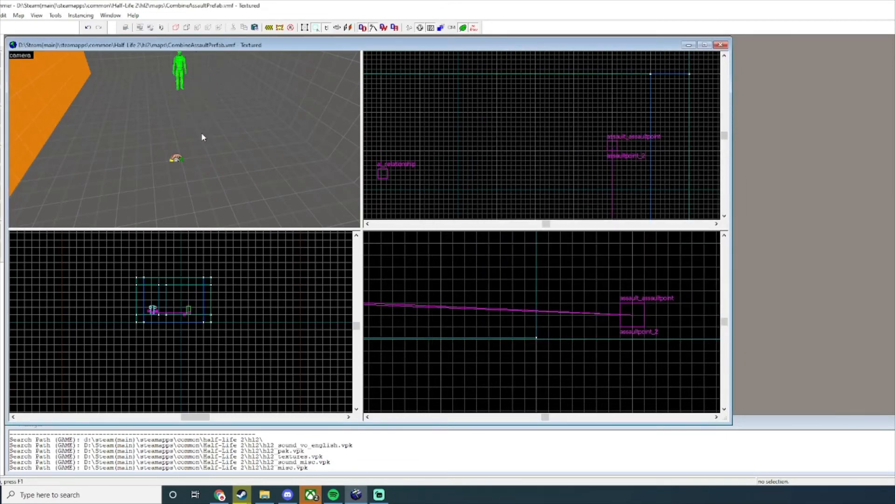
Step: Build two separate 24 x 24 x 72 orange pillar blocks in front of the player start, leaving a walkable gap between them
{"action": "scroll", "coordinate": [502, 170], "scroll_direction": "down", "scroll_amount": 5}
{"action": "scroll", "coordinate": [441, 164], "scroll_direction": "up", "scroll_amount": 4}
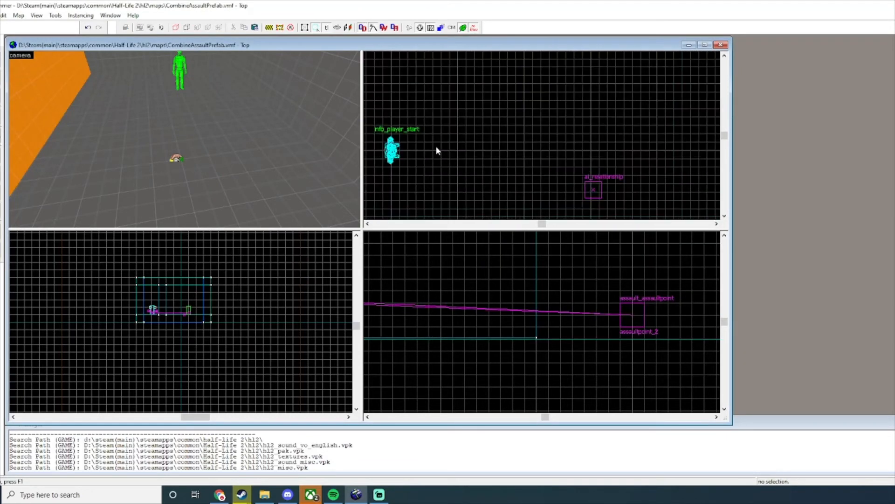
{"action": "left_click", "coordinate": [457, 167]}
{"action": "key", "text": "Return"}
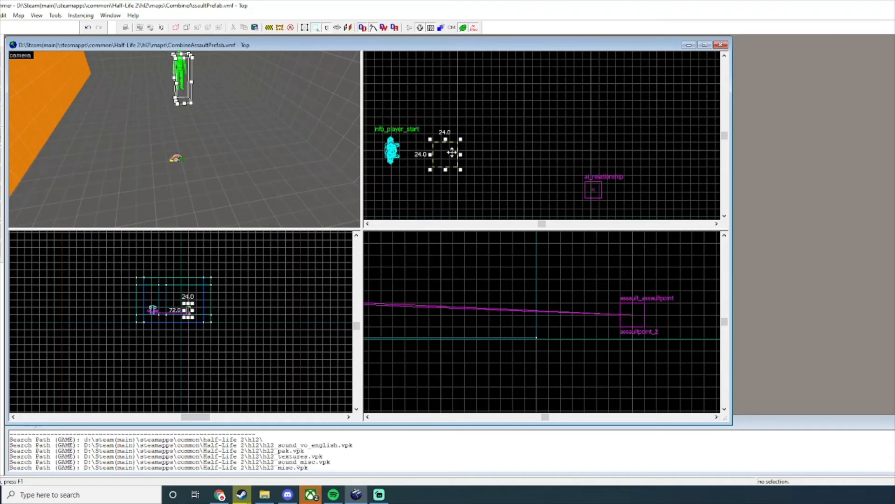
{"action": "left_click_drag", "start_coordinate": [451, 153], "coordinate": [442, 201]}
{"action": "scroll", "coordinate": [486, 303], "scroll_direction": "down", "scroll_amount": 4}
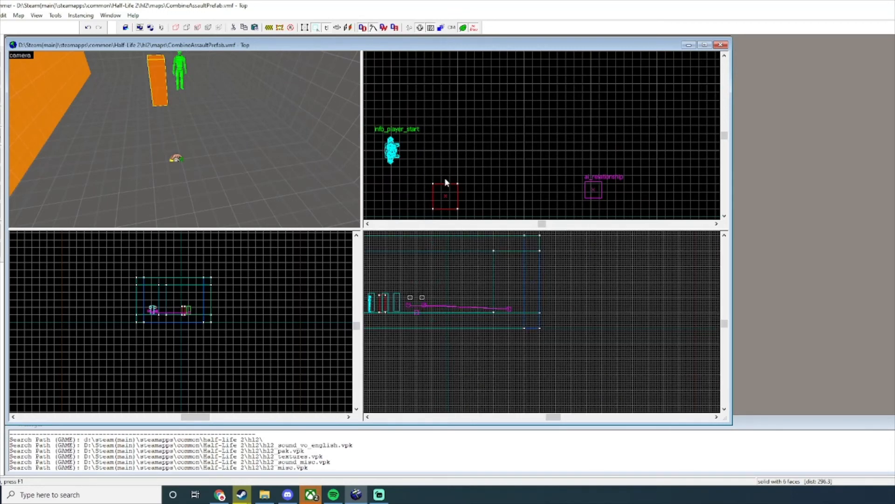
{"action": "scroll", "coordinate": [444, 179], "scroll_direction": "down", "scroll_amount": 3}
{"action": "key", "text": "Return"}
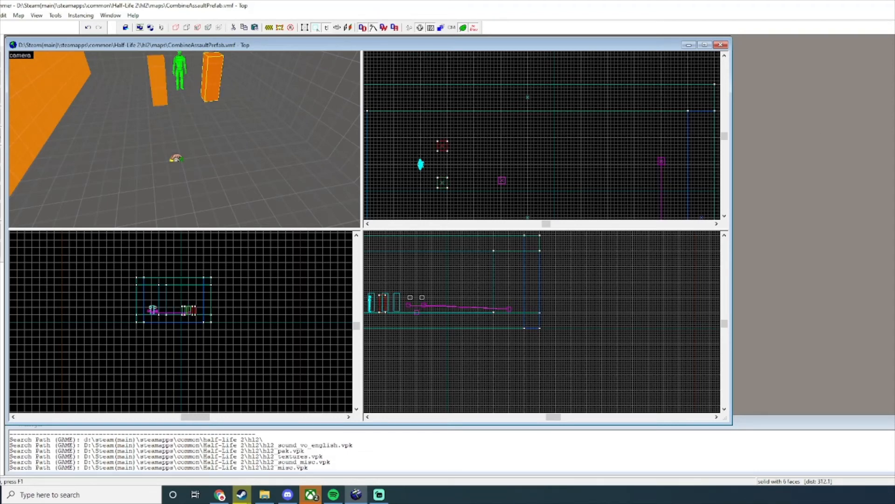
Step: Choose the trigger texture and create a brush with it, about 64 x 24 x 72, filling the gap between the two pillars
{"action": "type", "text": "trigger"}
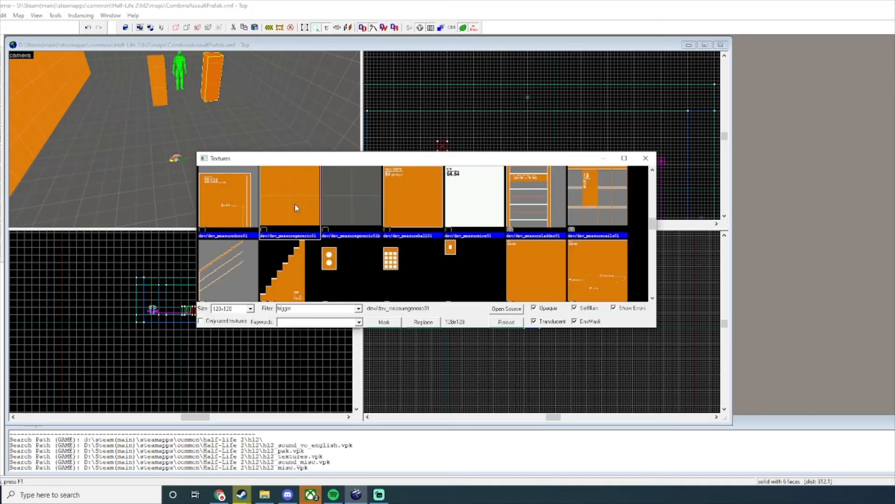
{"action": "double_click", "coordinate": [274, 201]}
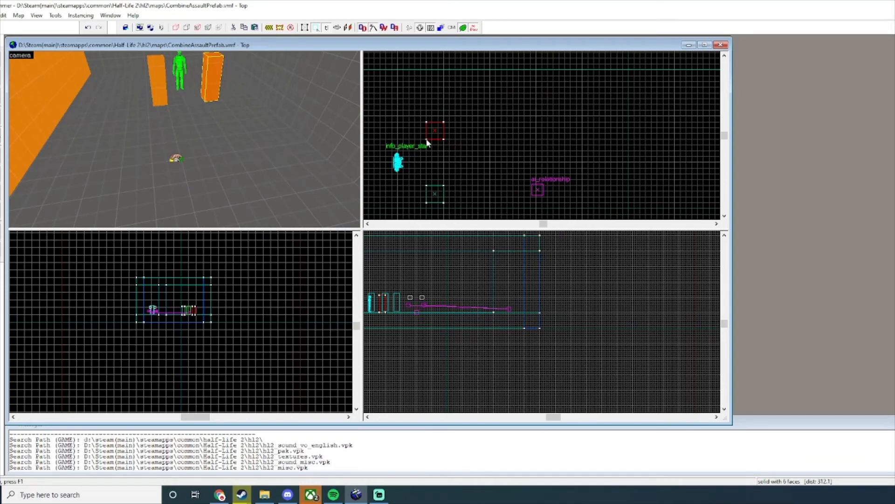
{"action": "left_click_drag", "start_coordinate": [427, 139], "coordinate": [443, 186]}
{"action": "key", "text": "Return"}
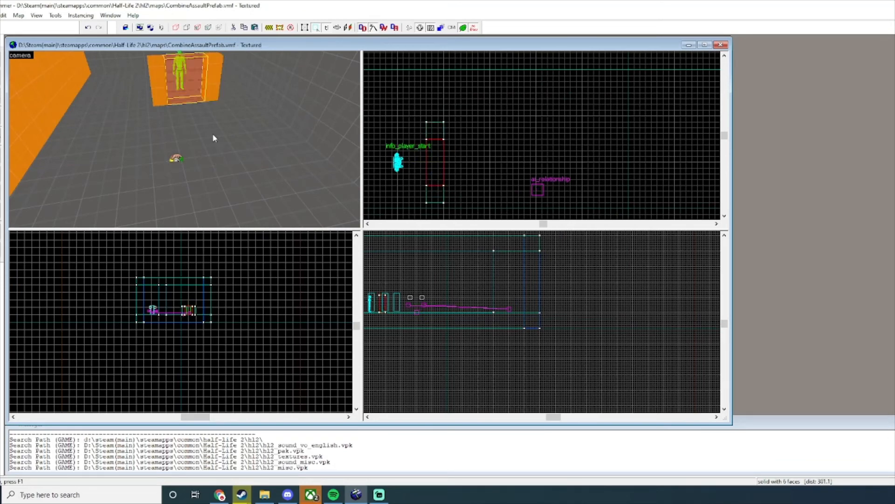
{"action": "key", "text": "z"}
{"action": "key", "text": "w"}
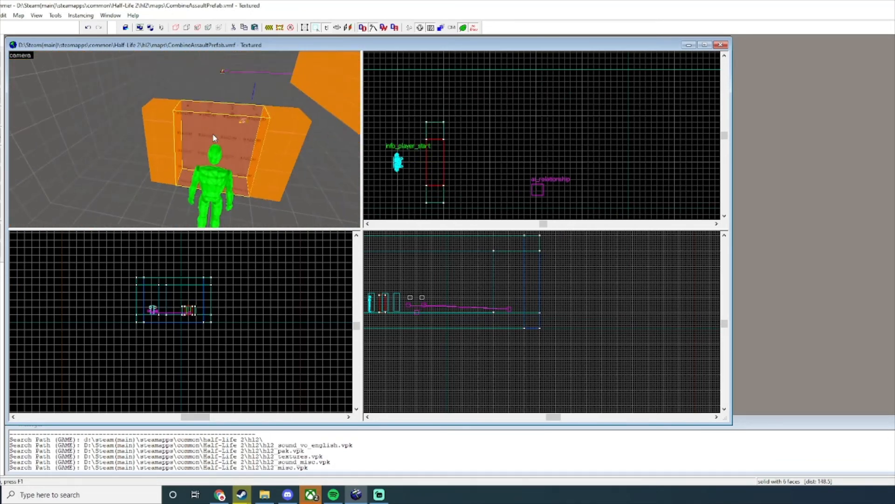
{"action": "key", "text": "d"}
Step: Tie the trigger brush between the pillars to an entity and set its class to trigger_multiple
{"action": "double_click", "coordinate": [166, 135]}
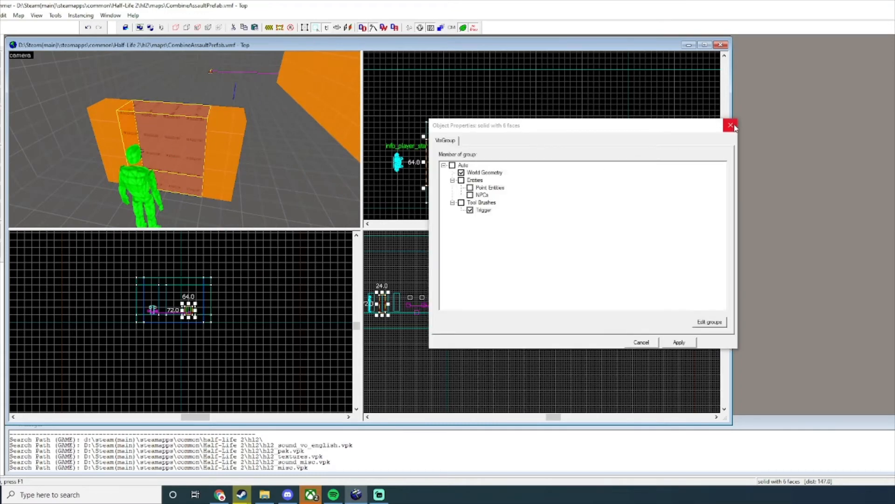
{"action": "left_click", "coordinate": [733, 126]}
{"action": "key", "text": "ctrl+t"}
{"action": "double_click", "coordinate": [469, 160]}
{"action": "key", "text": "BackSpace"}
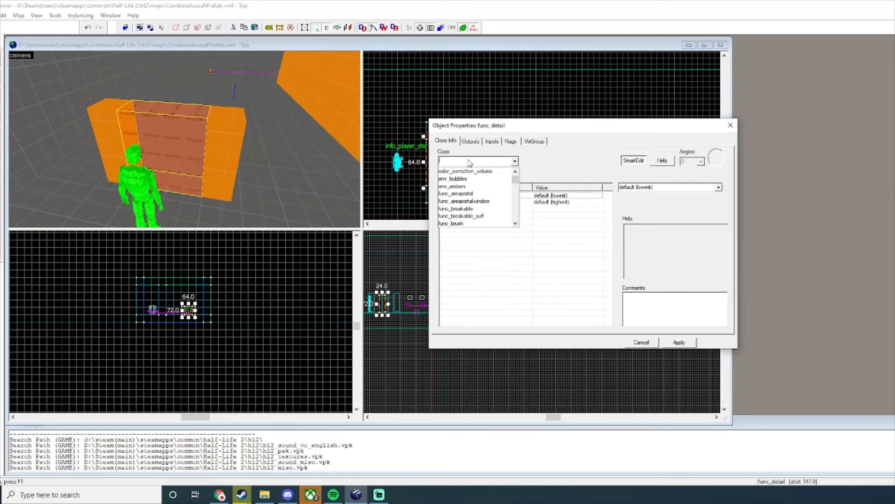
{"action": "type", "text": "trigger"}
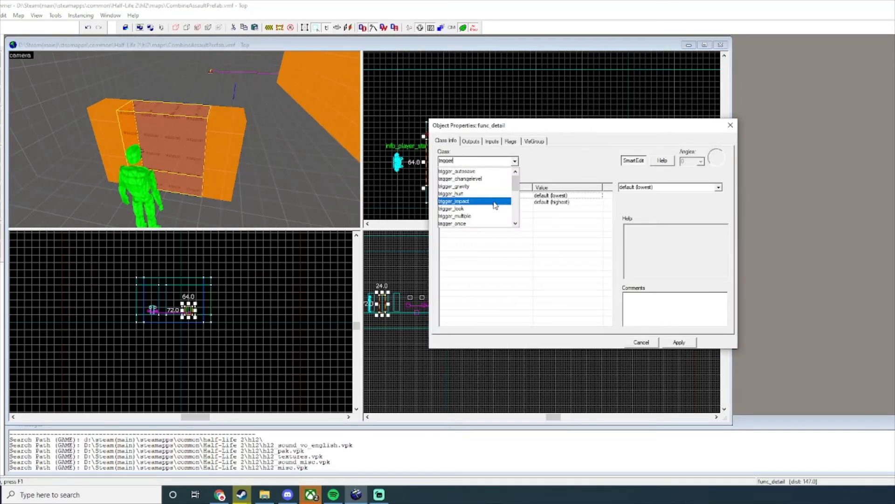
{"action": "scroll", "coordinate": [494, 204], "scroll_direction": "down", "scroll_amount": 1}
{"action": "left_click", "coordinate": [486, 201]}
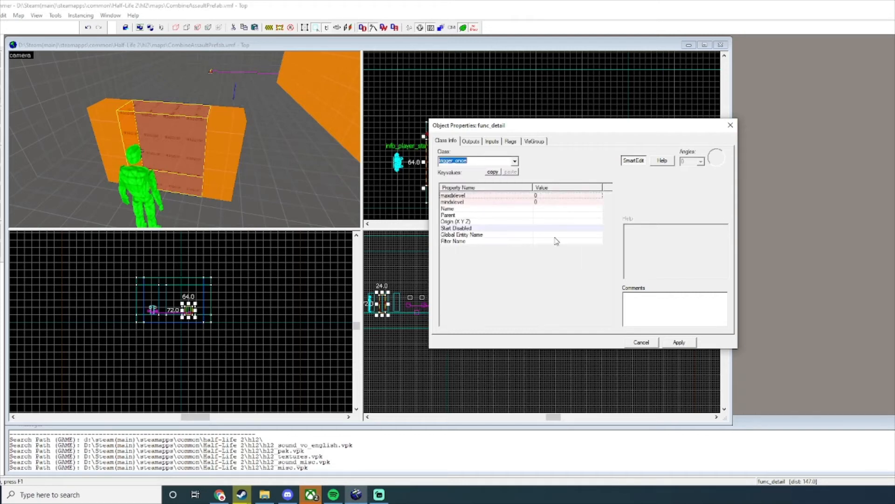
{"action": "type", "text": "tri"}
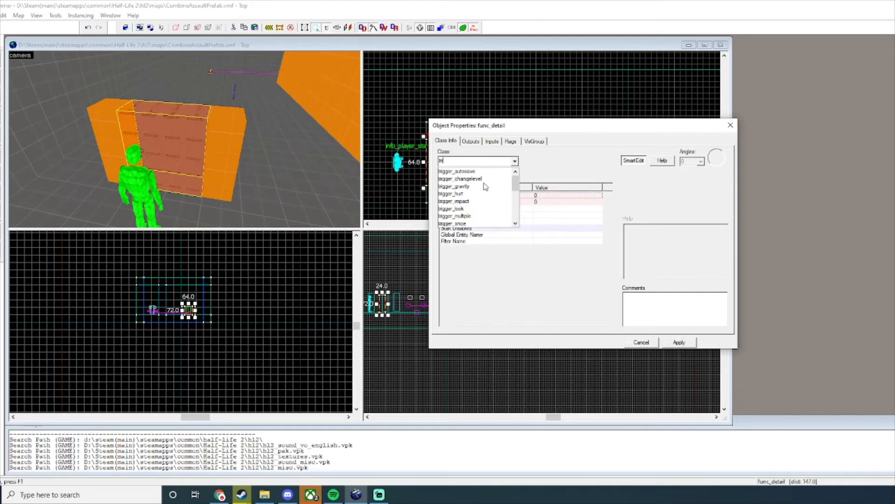
{"action": "type", "text": "gger_multip"}
{"action": "key", "text": "Return"}
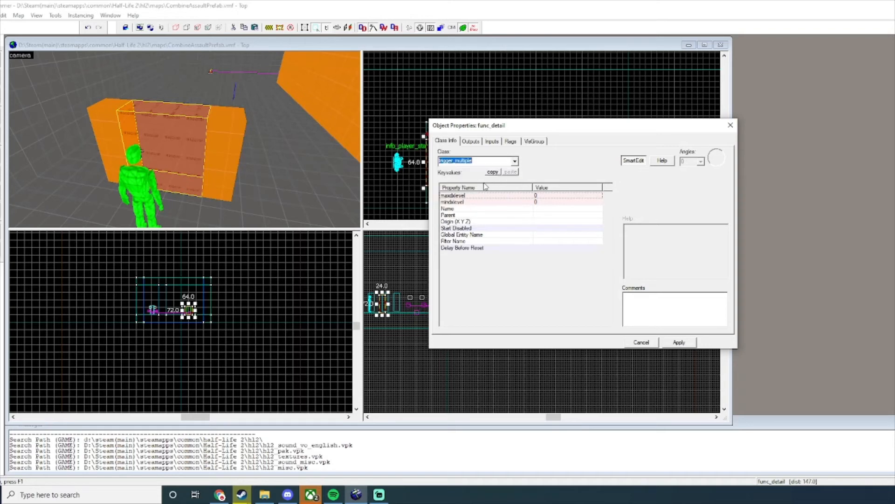
Step: Apply the trigger_multiple class and add a new output named OnStartTouch
{"action": "left_click", "coordinate": [498, 141]}
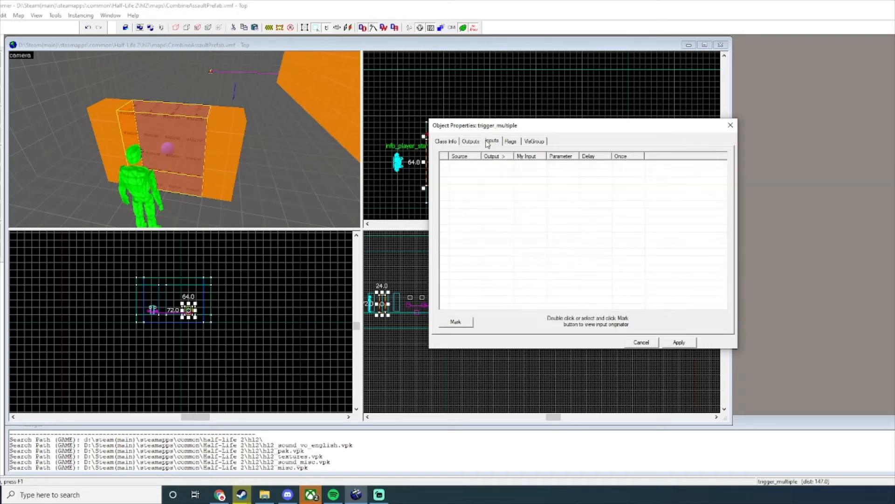
{"action": "left_click", "coordinate": [475, 142]}
{"action": "left_click", "coordinate": [490, 322]}
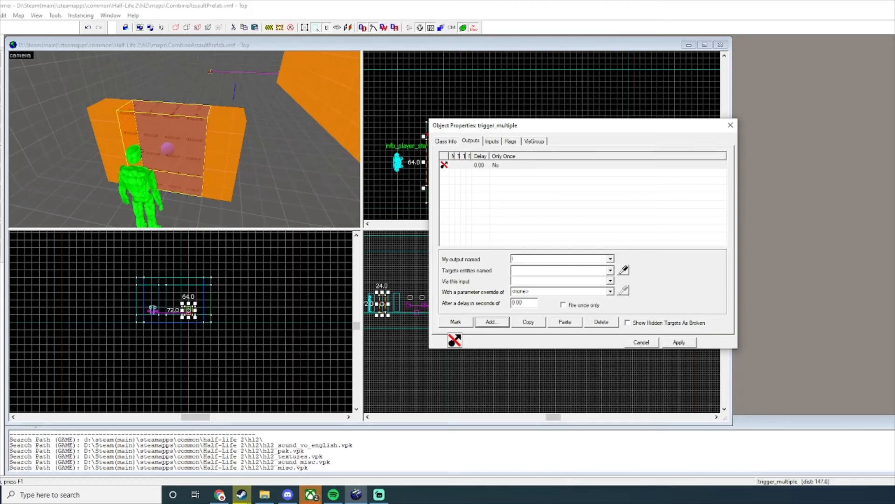
{"action": "type", "text": "OnStartTouch"}
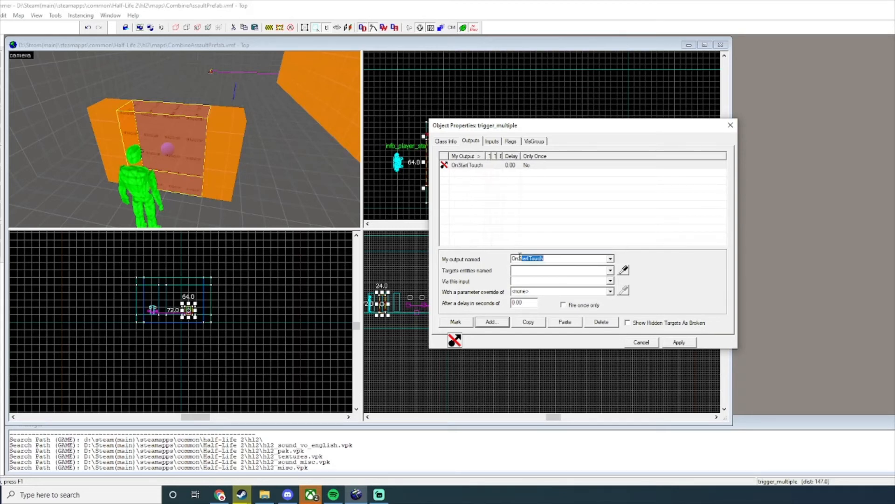
Step: Make the OnStartTouch output target Assault_Goal through the BeginAssault input, apply it and close the trigger's properties
{"action": "left_click", "coordinate": [553, 269]}
{"action": "left_click", "coordinate": [610, 271]}
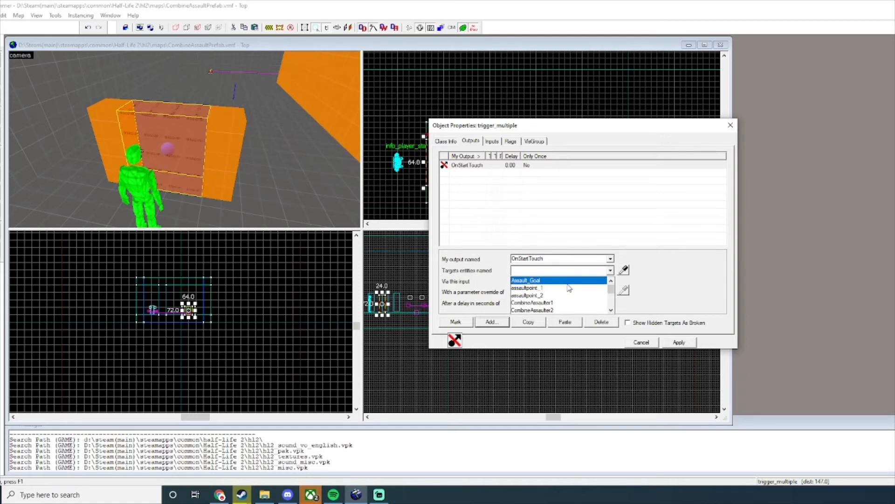
{"action": "scroll", "coordinate": [569, 288], "scroll_direction": "down", "scroll_amount": 1}
{"action": "scroll", "coordinate": [571, 291], "scroll_direction": "down", "scroll_amount": 2}
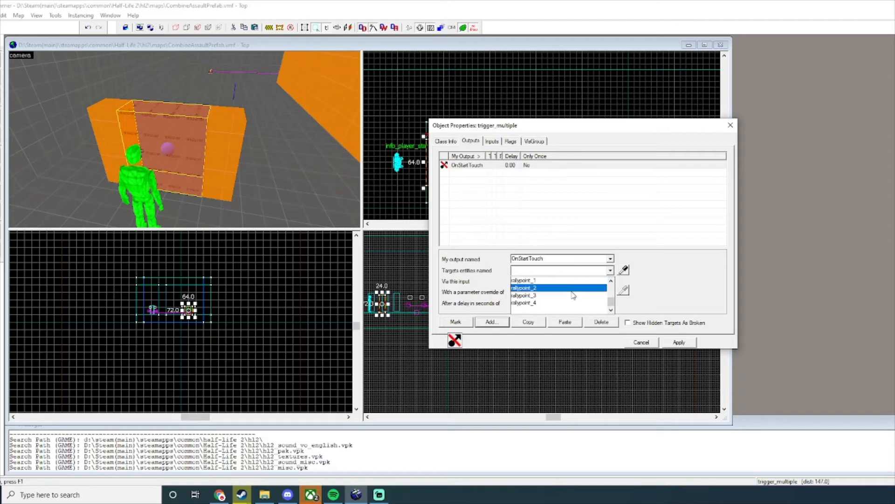
{"action": "scroll", "coordinate": [574, 296], "scroll_direction": "up", "scroll_amount": 3}
{"action": "left_click", "coordinate": [536, 280]}
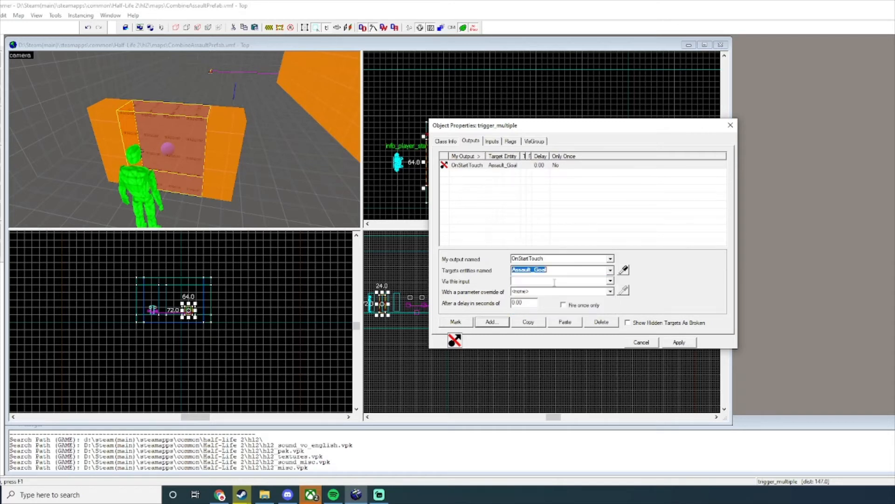
{"action": "key", "text": "Tab"}
{"action": "type", "text": "Beg"}
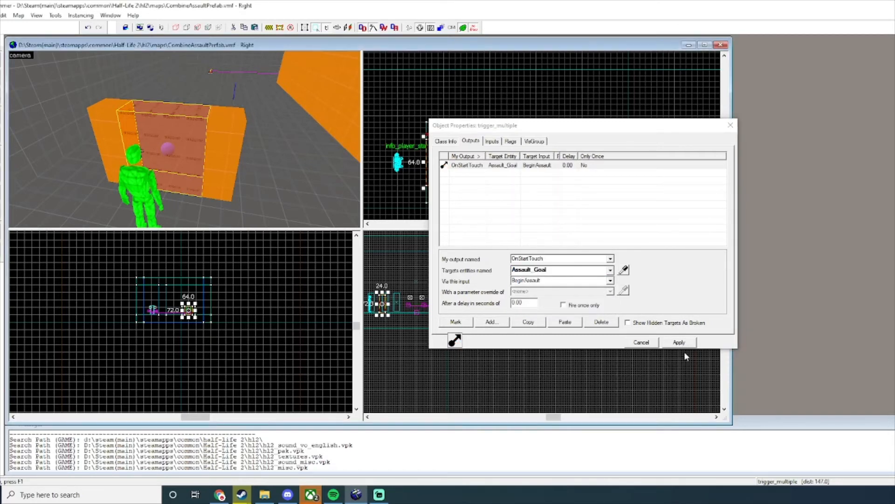
{"action": "left_click", "coordinate": [679, 341]}
{"action": "left_click", "coordinate": [358, 181]}
{"action": "left_click", "coordinate": [726, 122]}
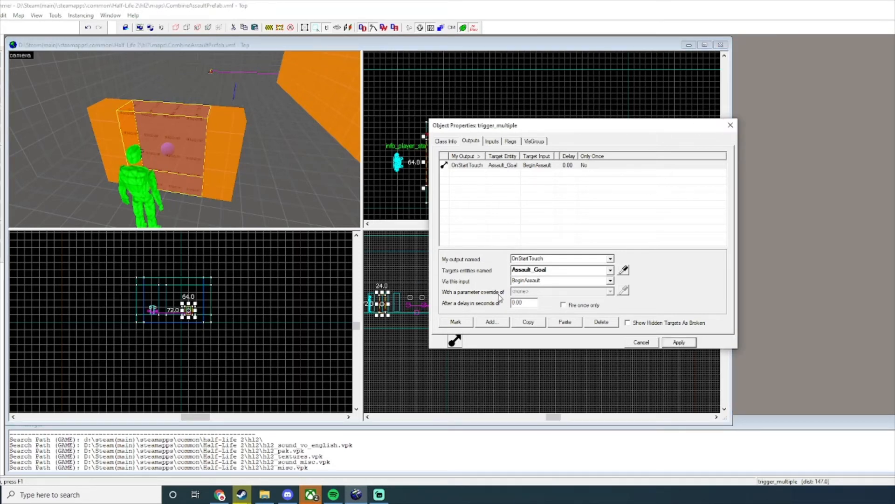
{"action": "left_click", "coordinate": [497, 324]}
{"action": "left_click", "coordinate": [731, 125]}
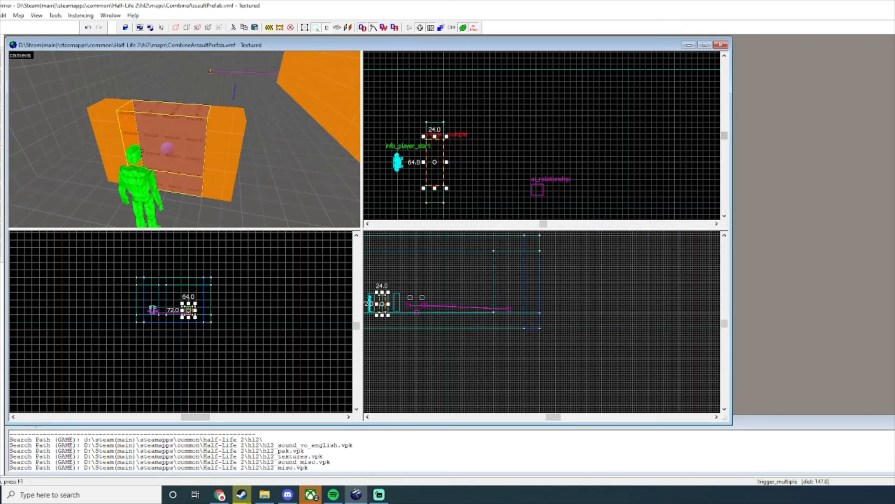
Step: Compile and run the map with normal BSP, fast VIS and fast RAD
{"action": "left_click", "coordinate": [0, 16]}
{"action": "left_click", "coordinate": [23, 117]}
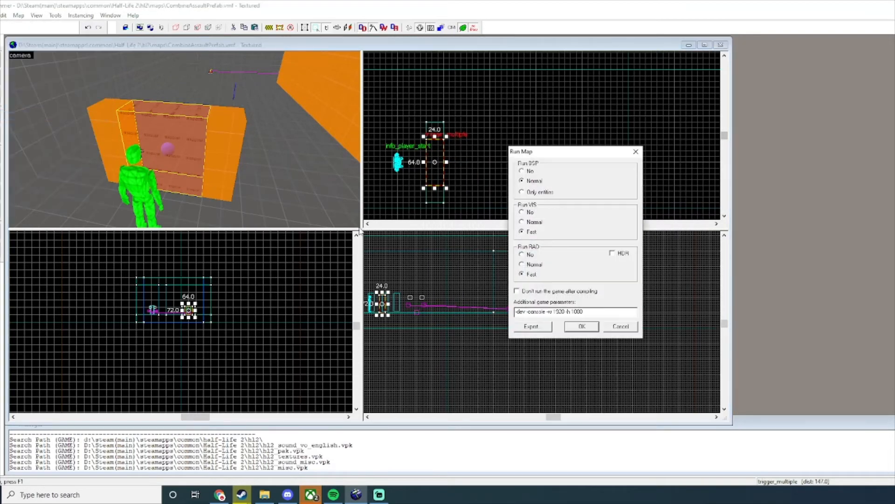
{"action": "left_click", "coordinate": [570, 323]}
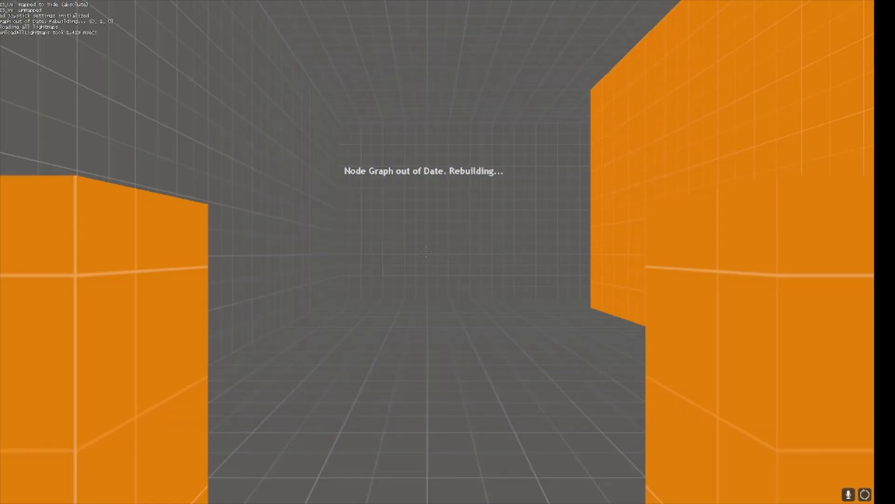
Step: Playtest the map by walking through the trigger between the pillars and around the orange block to examine the Combine assault
{"action": "key", "text": "w"}
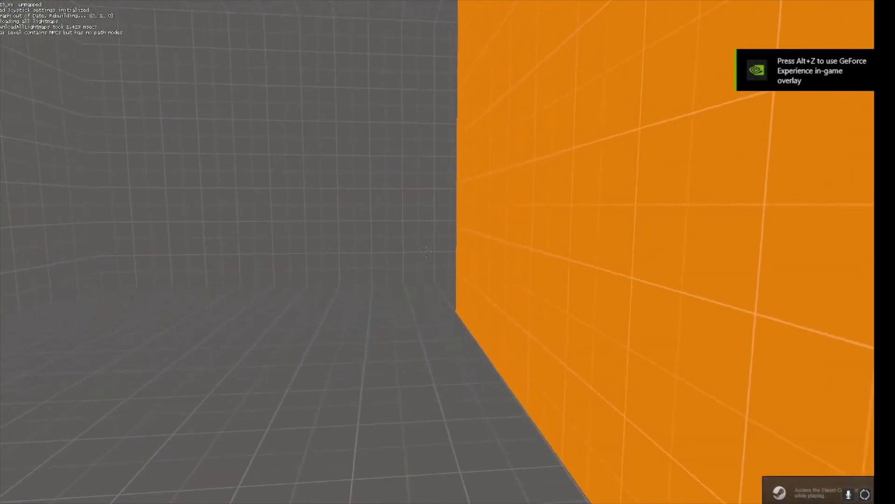
{"action": "key", "text": "s"}
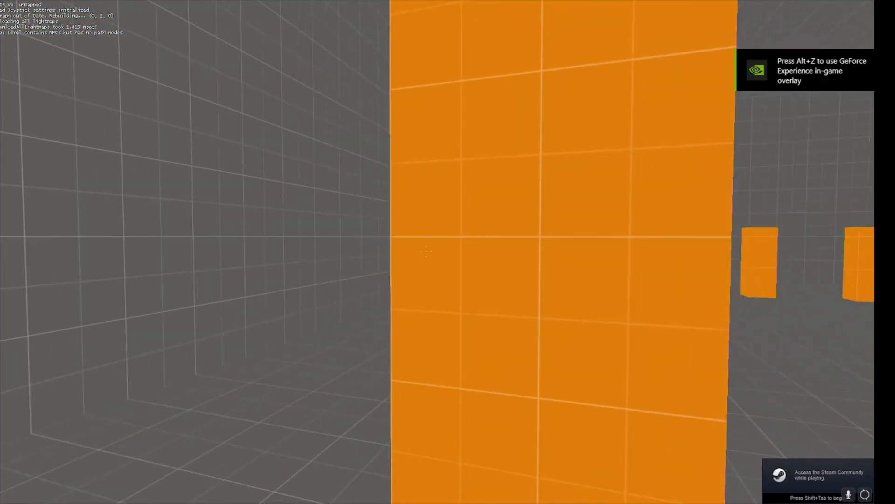
{"action": "key", "text": "a"}
{"action": "key", "text": "w"}
{"action": "key", "text": "w"}
{"action": "key", "text": "a"}
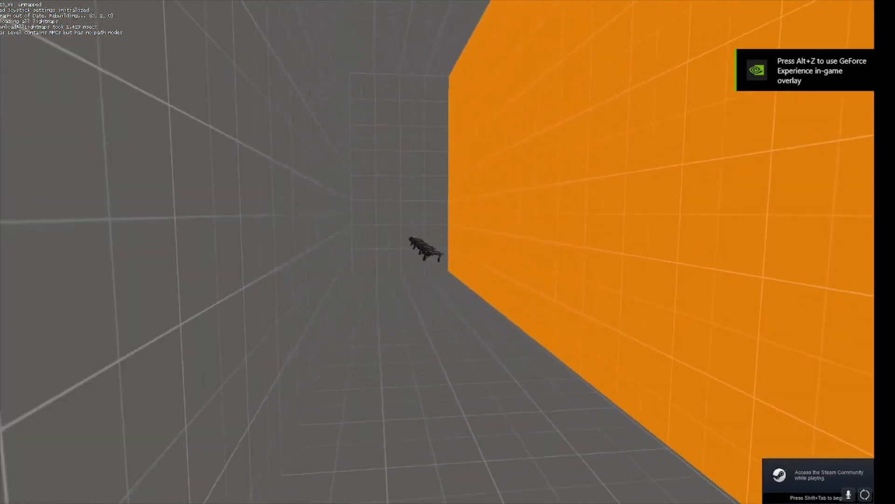
{"action": "key", "text": "w"}
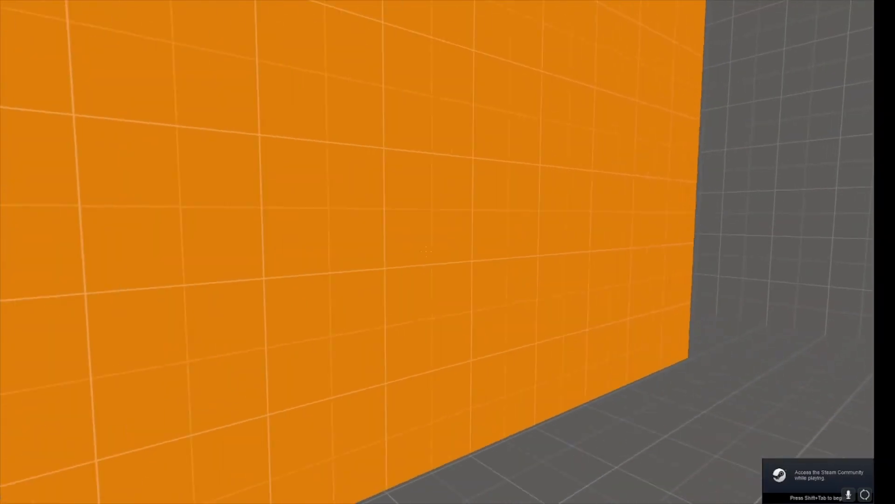
{"action": "key", "text": "d"}
{"action": "key", "text": "s"}
{"action": "key", "text": "d"}
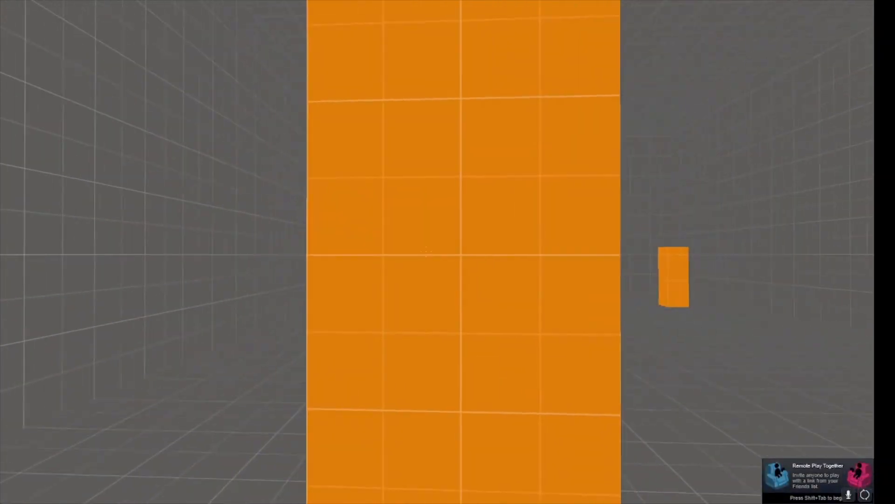
{"action": "key", "text": "a"}
{"action": "key", "text": "a"}
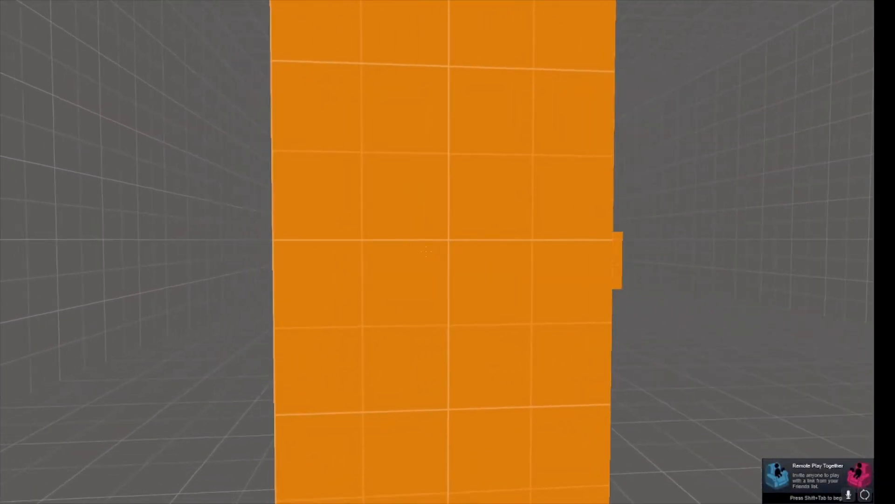
{"action": "key", "text": "s"}
{"action": "key", "text": "w"}
{"action": "key", "text": "w"}
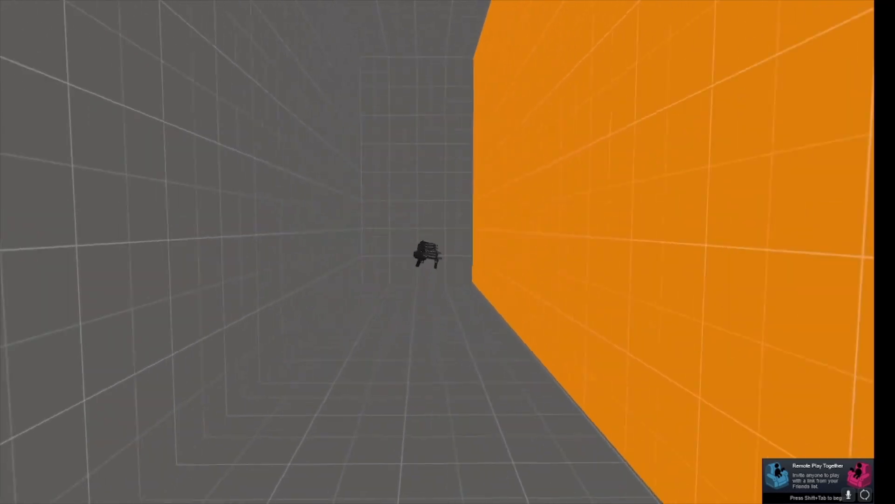
{"action": "key", "text": "a"}
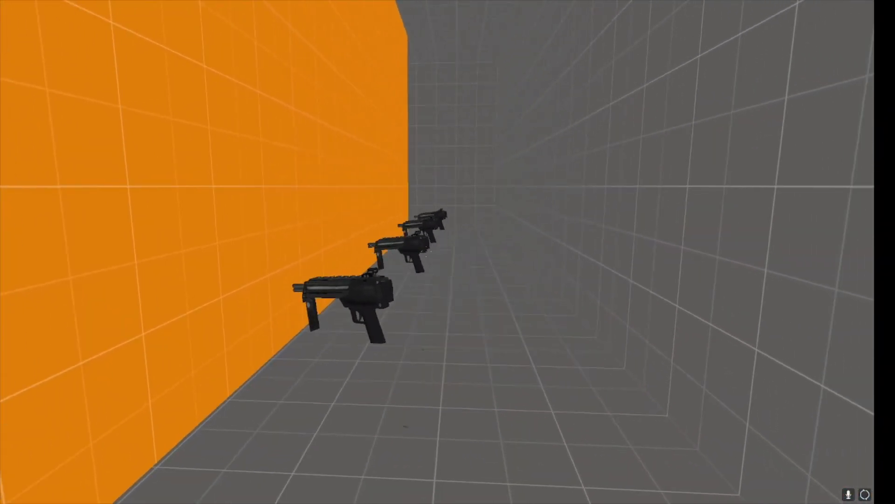
{"action": "key", "text": "w"}
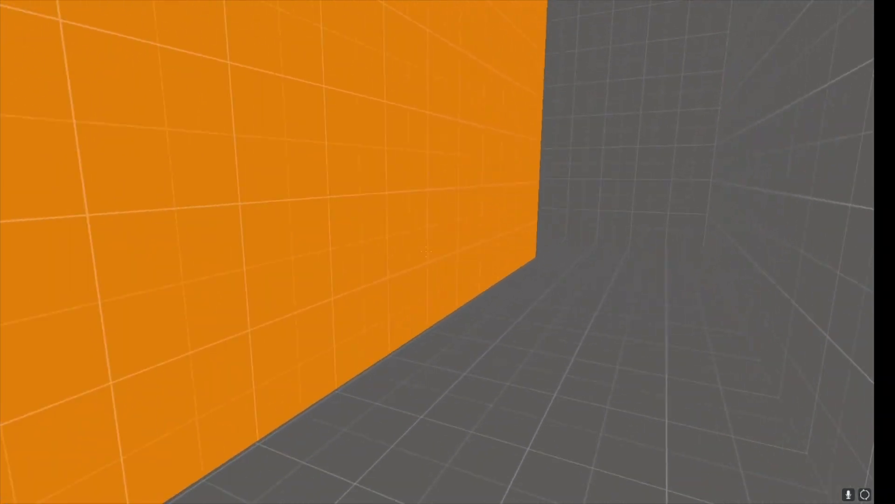
{"action": "key", "text": "d"}
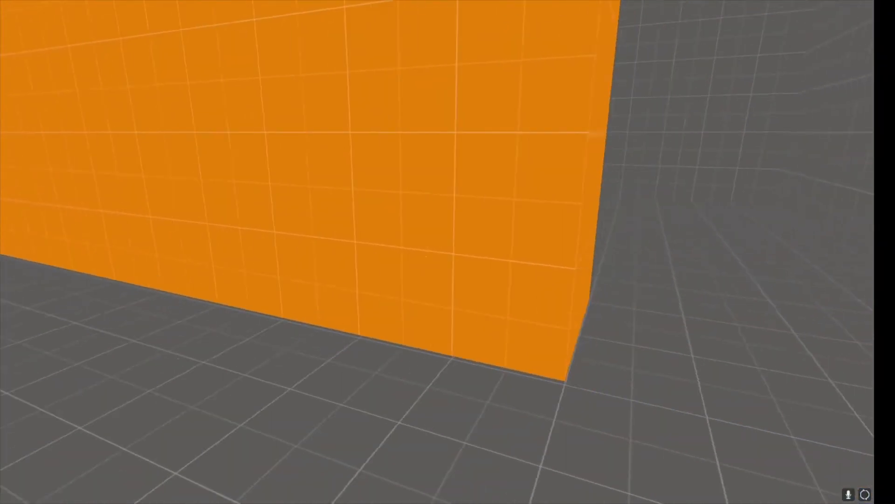
Step: Circle the large orange block and return through the two pillars several times to examine how the Combine react to the trigger
{"action": "key", "text": "d"}
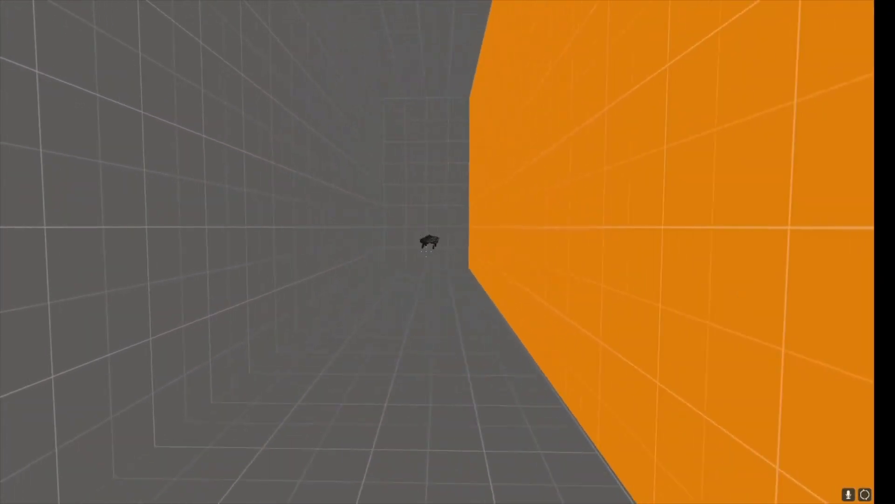
{"action": "key", "text": "w"}
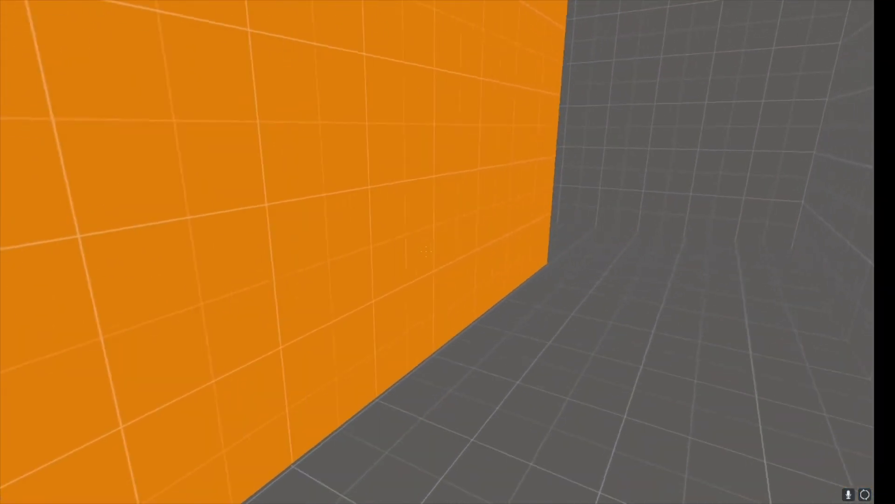
{"action": "key", "text": "d"}
{"action": "key", "text": "w"}
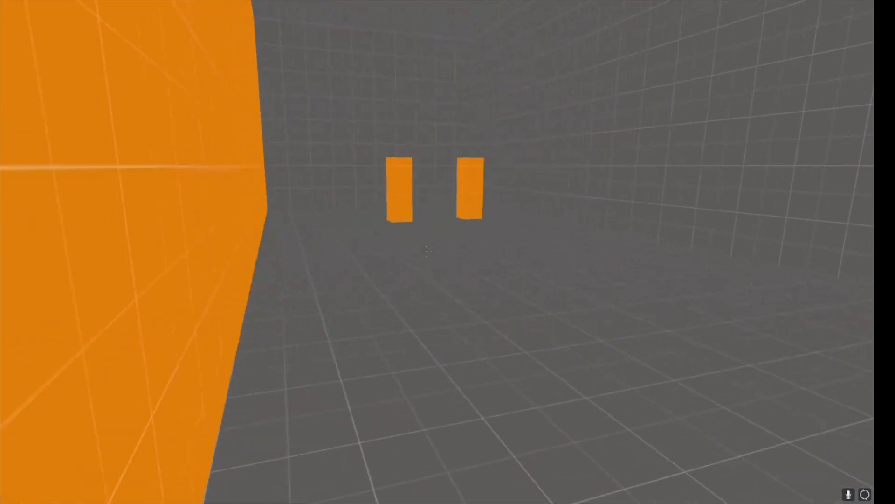
{"action": "key", "text": "w"}
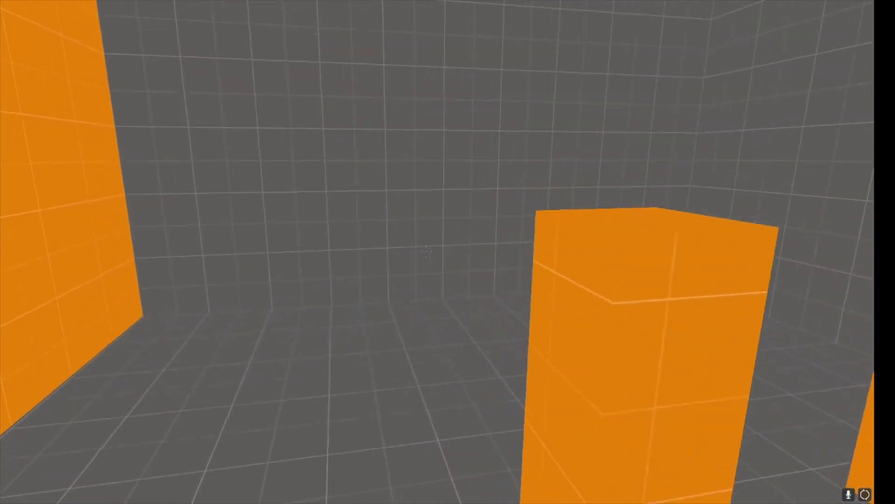
{"action": "key", "text": "w"}
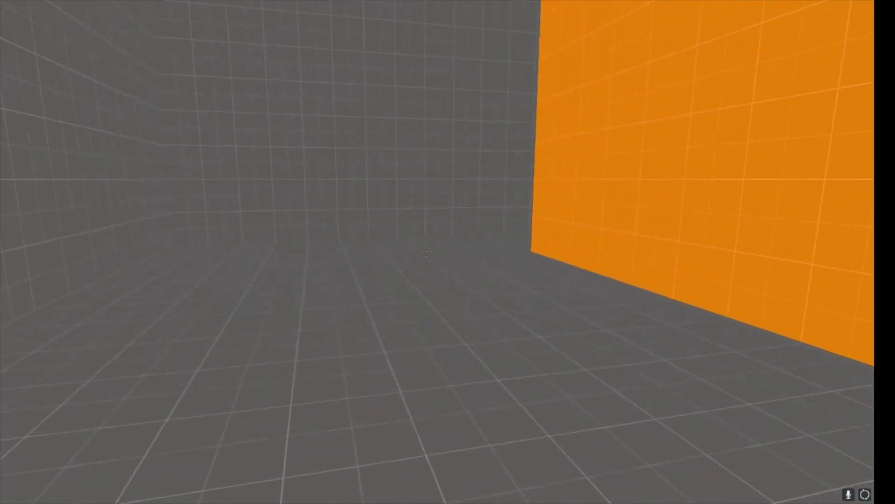
{"action": "key", "text": "w"}
{"action": "key", "text": "a"}
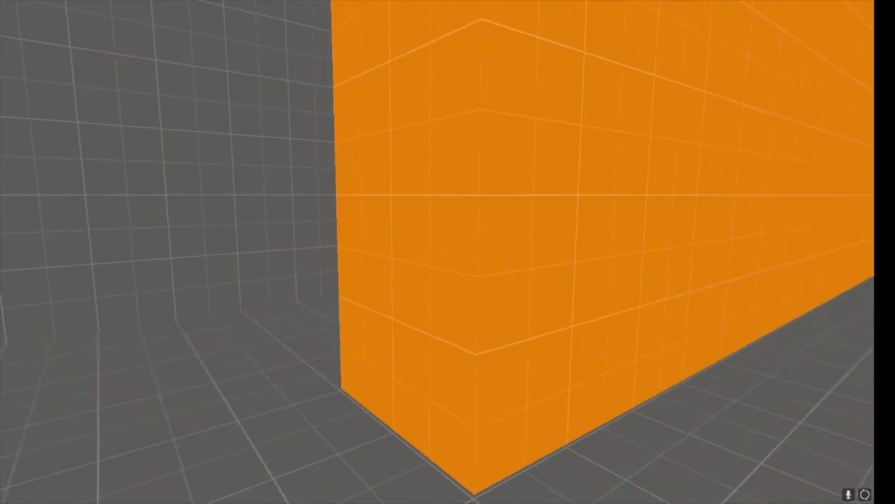
{"action": "key", "text": "a"}
{"action": "key", "text": "w"}
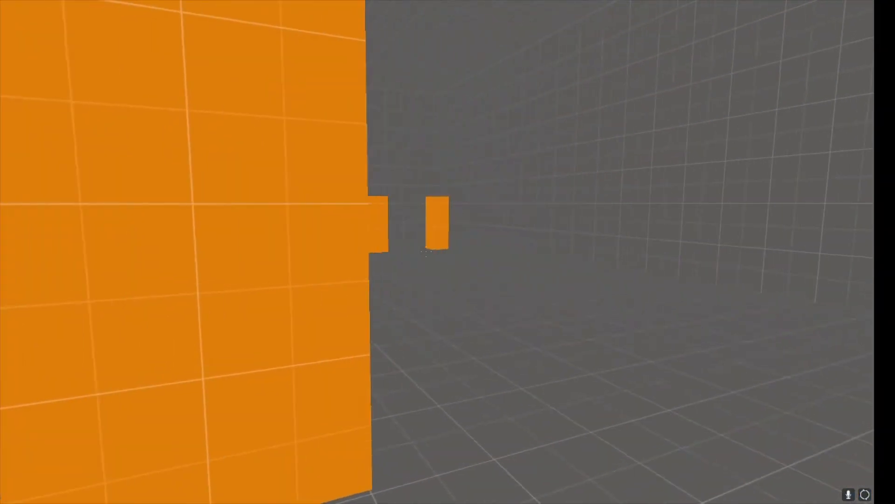
{"action": "key", "text": "w"}
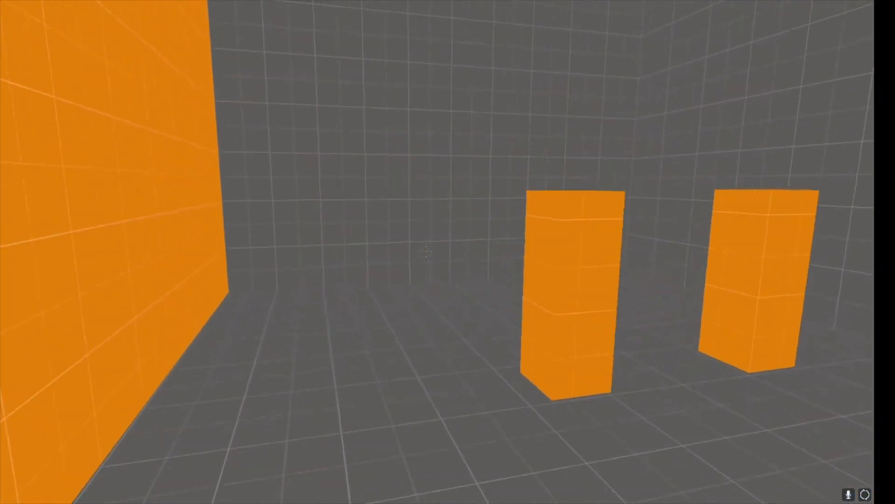
{"action": "key", "text": "w"}
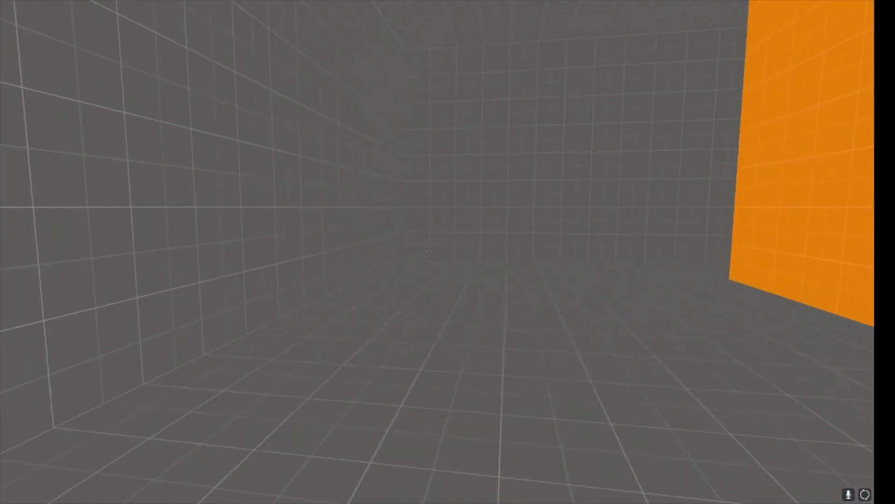
{"action": "key", "text": "w"}
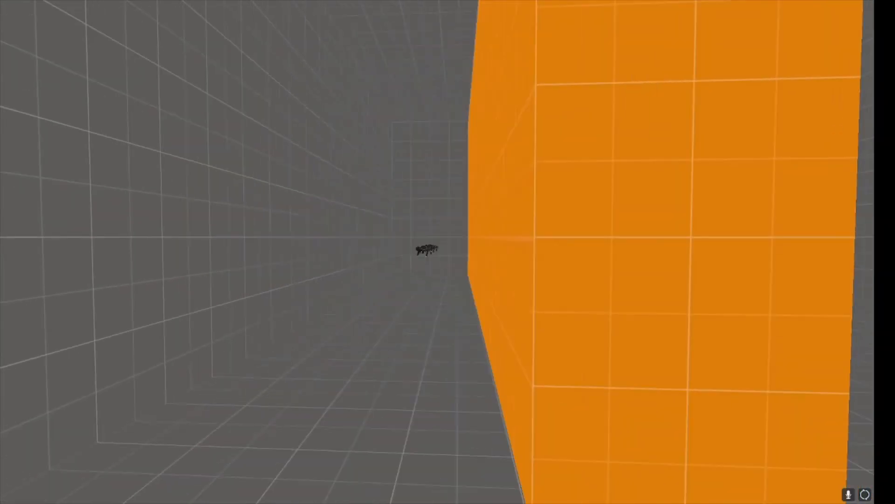
Step: Quit the playtest without saving the game and return to the Hammer editor
{"action": "key", "text": "Escape"}
{"action": "left_click", "coordinate": [45, 343]}
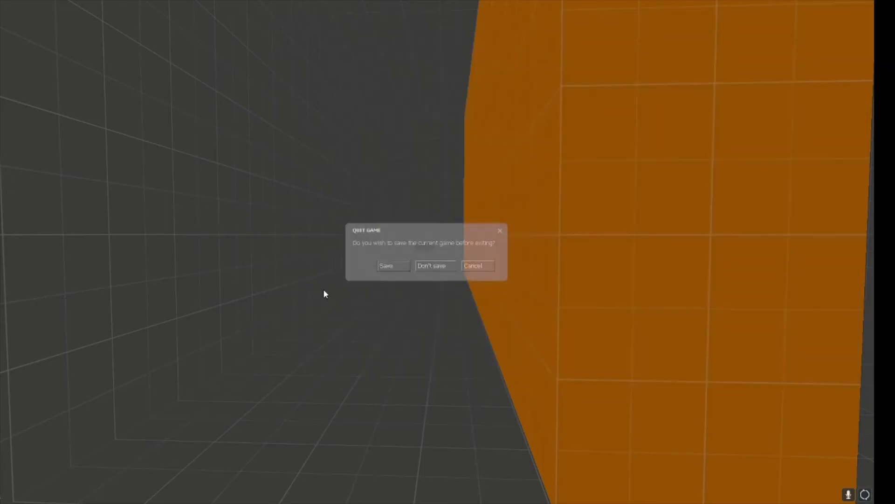
{"action": "left_click", "coordinate": [437, 267]}
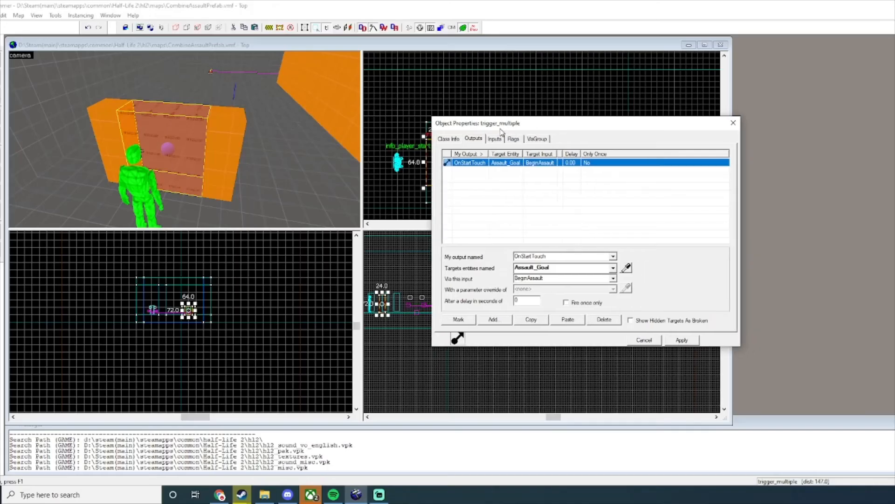
Step: Add an OnStartTouch output to the trigger_multiple that targets CombineAssaulter1 through the Wake input
{"action": "left_click", "coordinate": [489, 320]}
{"action": "type", "text": "OnStart"}
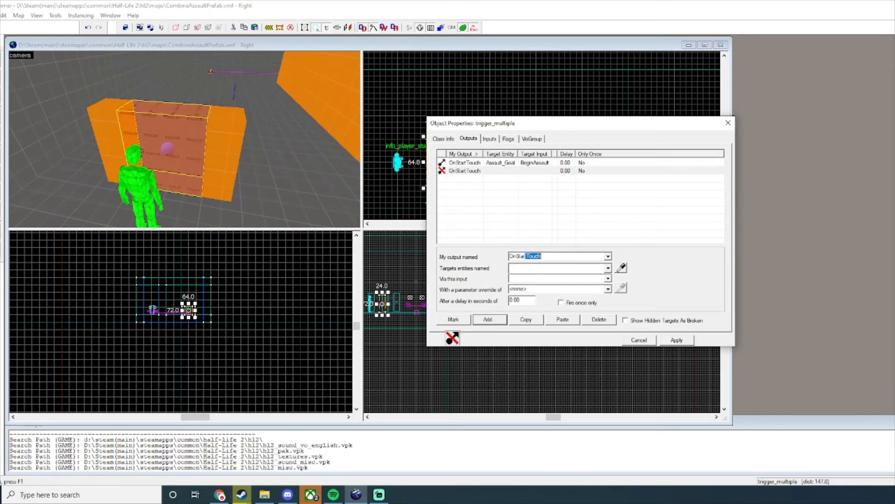
{"action": "type", "text": "combine"}
{"action": "left_click", "coordinate": [531, 277]}
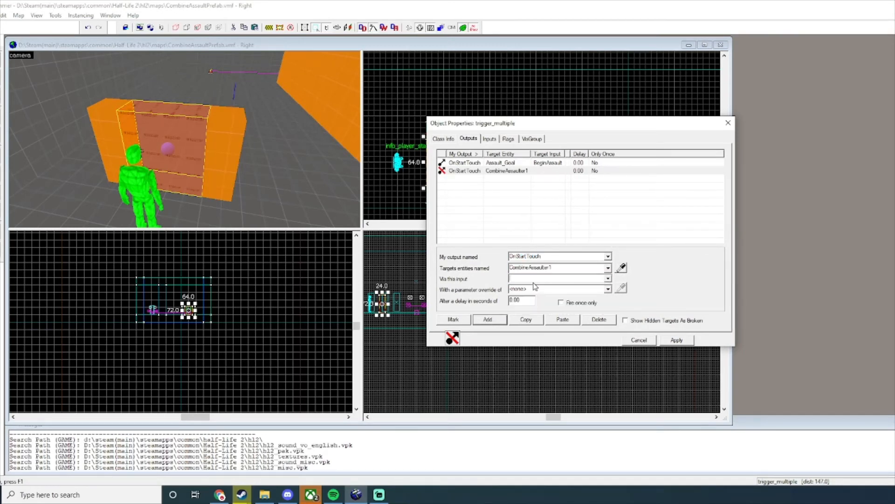
{"action": "key", "text": "Tab"}
{"action": "type", "text": "Wa"}
Step: Add another OnStartTouch output that sends the Wake input to CombineAssaulter2
{"action": "left_click", "coordinate": [488, 319]}
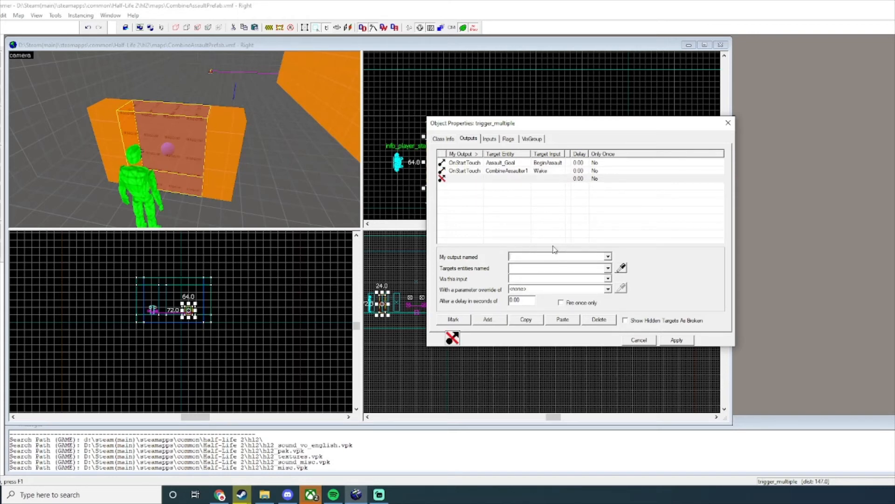
{"action": "type", "text": "OnStartTouch"}
{"action": "left_click", "coordinate": [559, 268]}
{"action": "type", "text": "combine"}
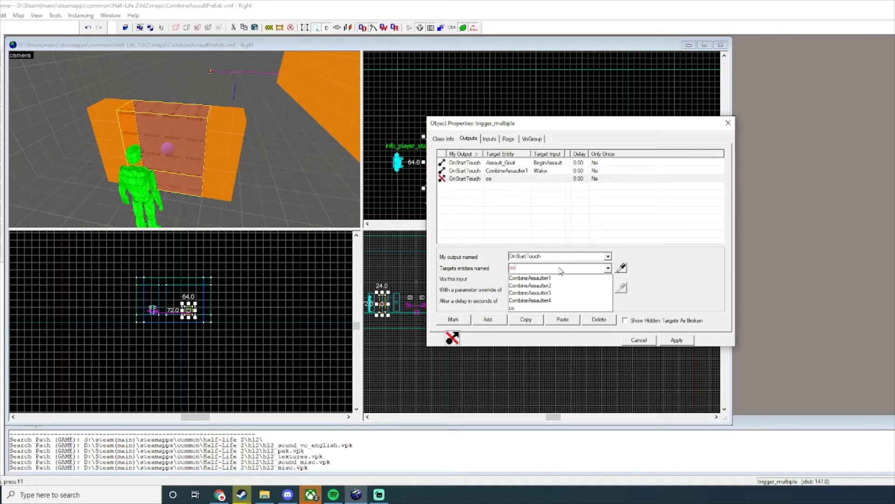
{"action": "left_click", "coordinate": [555, 286]}
{"action": "key", "text": "Tab"}
{"action": "type", "text": "Wa"}
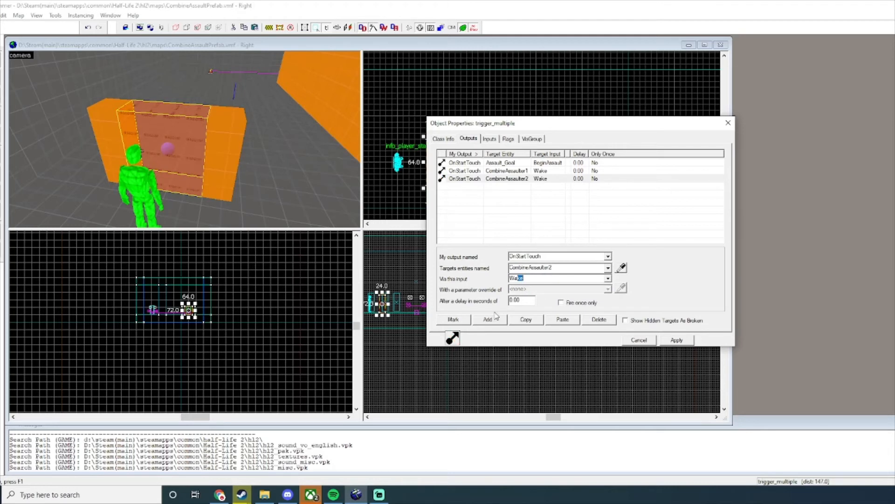
Step: Add an OnStartTouch output that sends the Wake input to CombineAssaulter3
{"action": "left_click", "coordinate": [488, 319]}
{"action": "left_click", "coordinate": [534, 258]}
{"action": "type", "text": "OnT"}
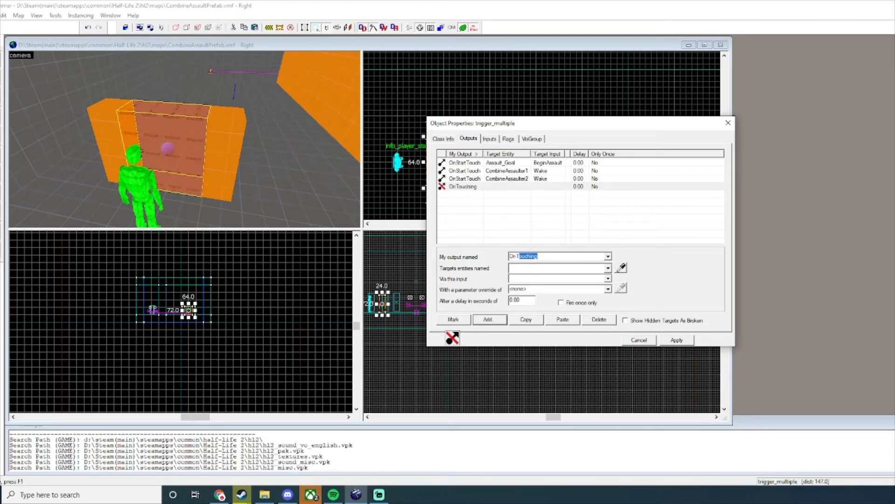
{"action": "key", "text": "BackSpace"}
{"action": "key", "text": "BackSpace"}
{"action": "type", "text": "Start"}
{"action": "left_click", "coordinate": [527, 269]}
{"action": "type", "text": "Combine"}
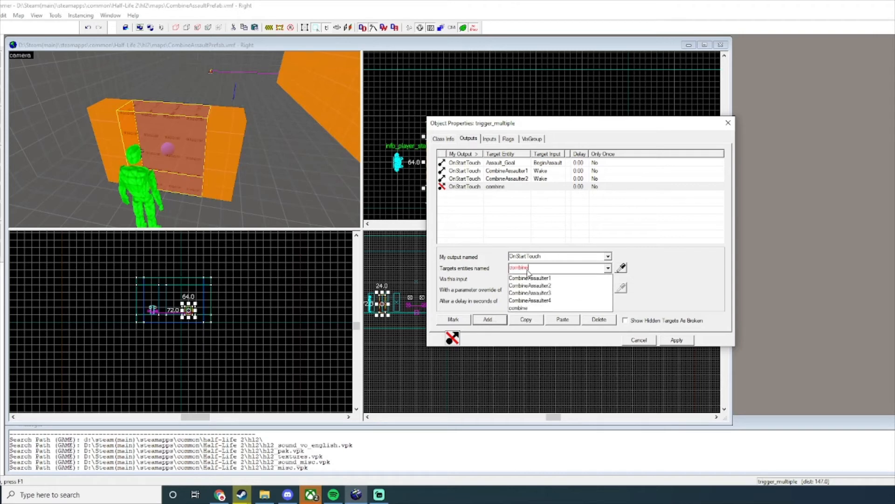
{"action": "left_click", "coordinate": [548, 293]}
{"action": "type", "text": "Wake"}
Step: Add a further OnStartTouch output that wakes CombineAssaulter4 through the Wake input
{"action": "left_click", "coordinate": [497, 322]}
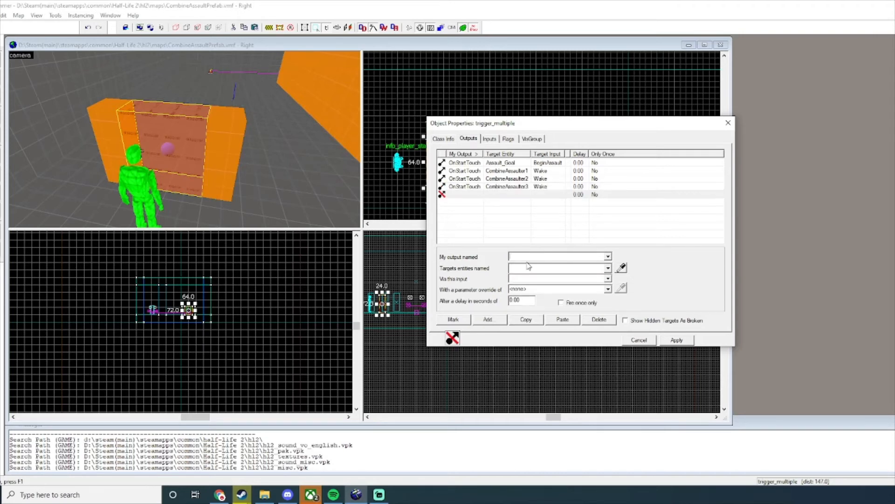
{"action": "type", "text": "OnStartTouch"}
{"action": "left_click", "coordinate": [534, 267]}
{"action": "type", "text": "combineassault"}
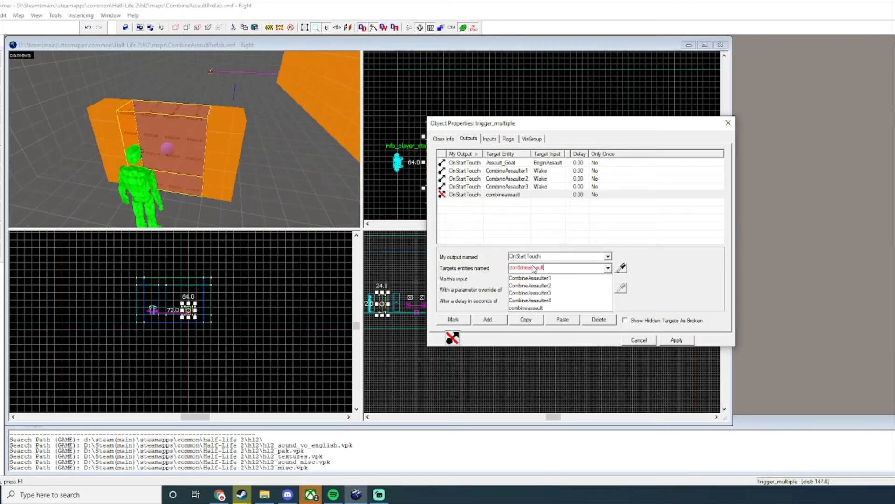
{"action": "left_click", "coordinate": [530, 300]}
{"action": "left_click", "coordinate": [550, 278]}
{"action": "type", "text": "Wake"}
Step: Set the delay of the Assault_Goal BeginAssault output to 1 second, apply it and close the trigger's properties
{"action": "left_click", "coordinate": [557, 164]}
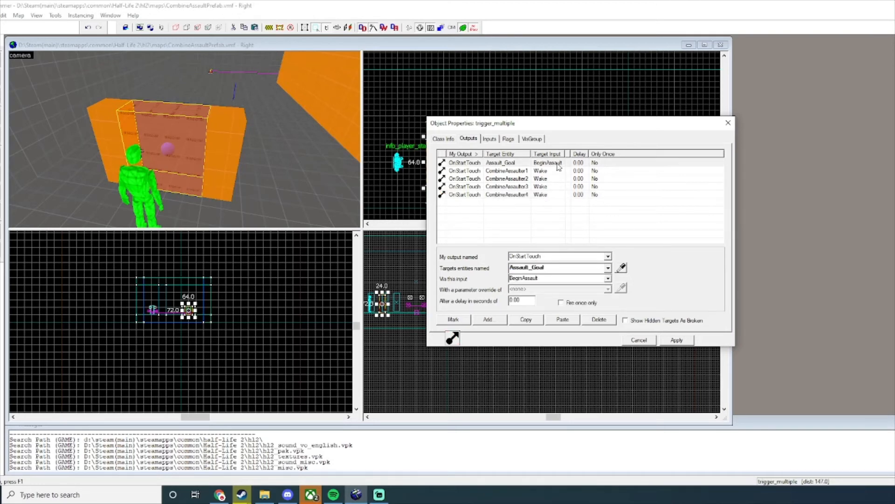
{"action": "left_click_drag", "start_coordinate": [512, 301], "coordinate": [571, 320]}
{"action": "type", "text": "1"}
{"action": "left_click", "coordinate": [677, 340]}
{"action": "left_click", "coordinate": [728, 122]}
Step: Compile the updated CombineAssaultPrefab map and run it in the game
{"action": "left_click", "coordinate": [1, 16]}
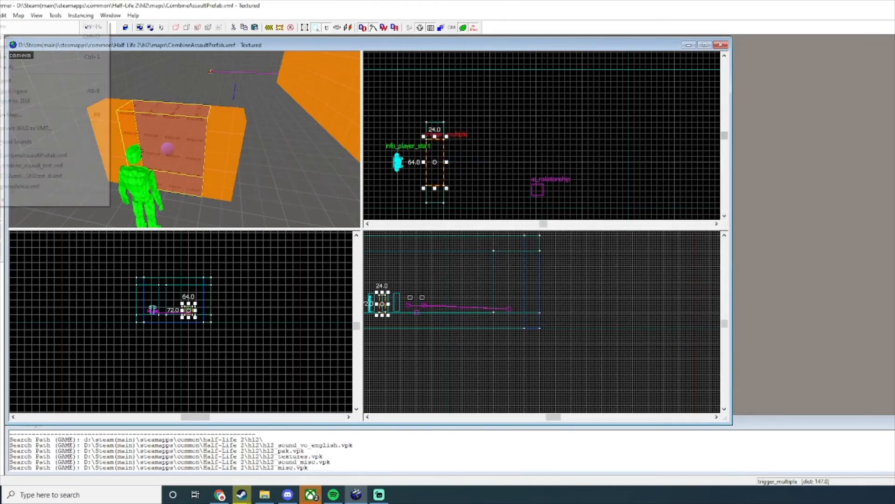
{"action": "left_click", "coordinate": [54, 115]}
{"action": "left_click", "coordinate": [582, 327]}
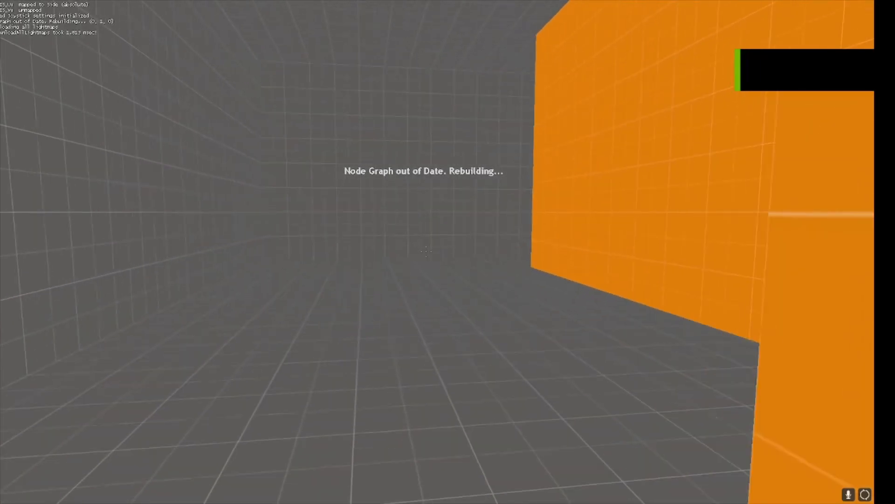
Step: Playtest the assault by moving past the orange wall into the corridor and watching how the Combine soldiers react from cover
{"action": "key", "text": "w"}
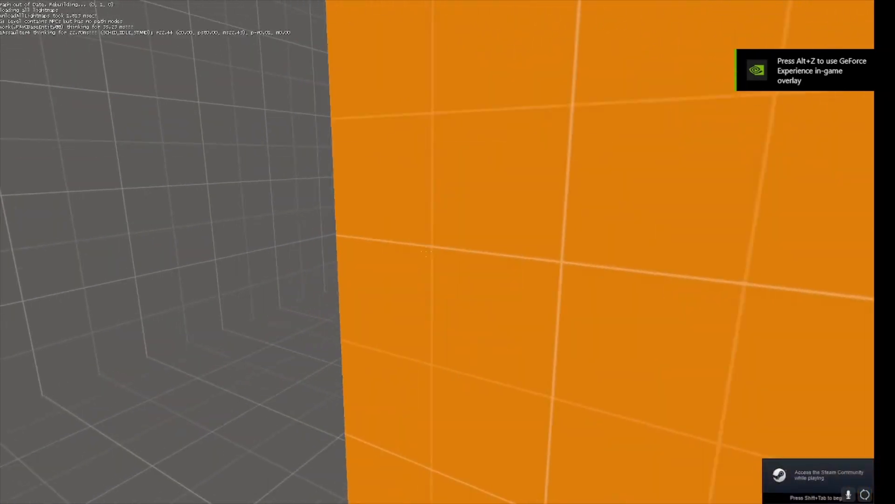
{"action": "key", "text": "a"}
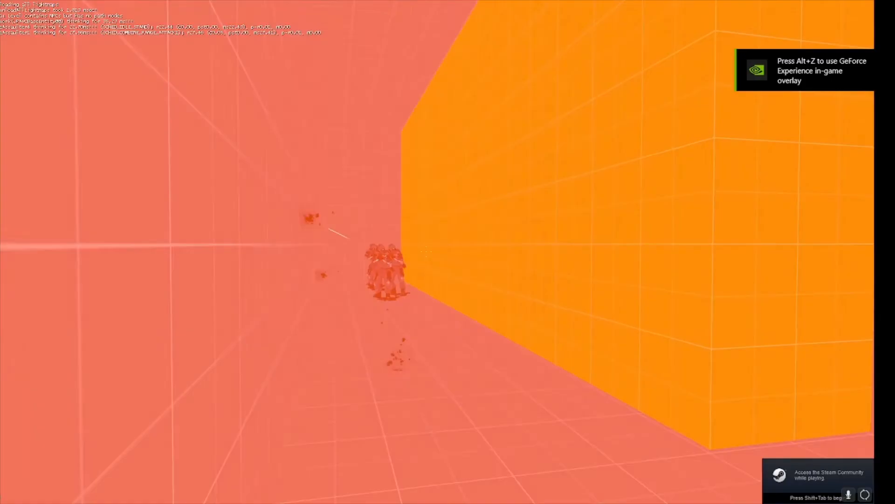
{"action": "key", "text": "d"}
{"action": "key", "text": "d"}
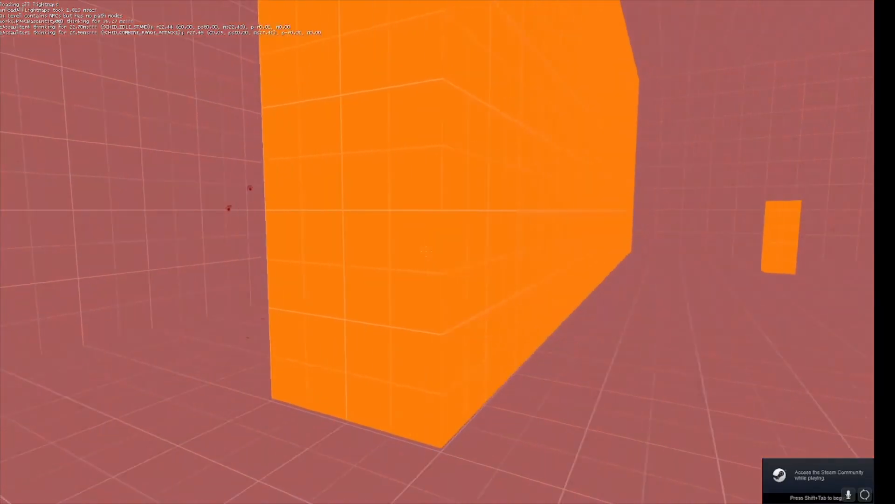
{"action": "key", "text": "d"}
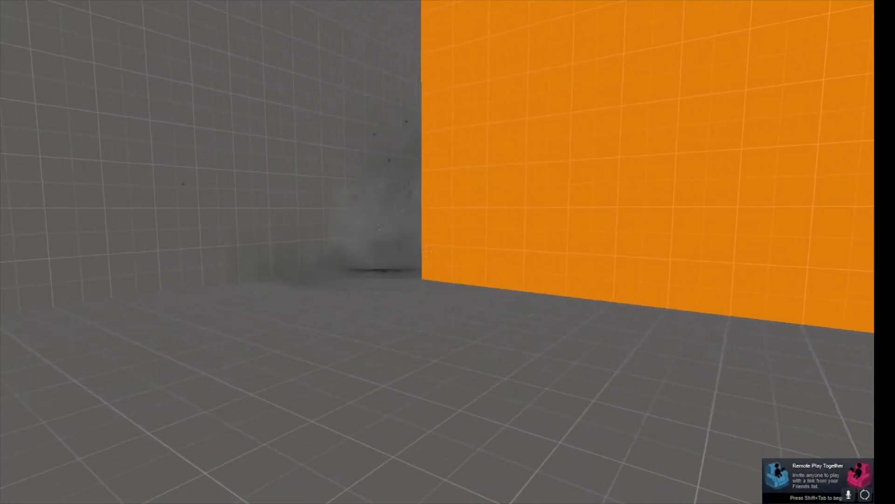
{"action": "key", "text": "a"}
{"action": "key", "text": "a"}
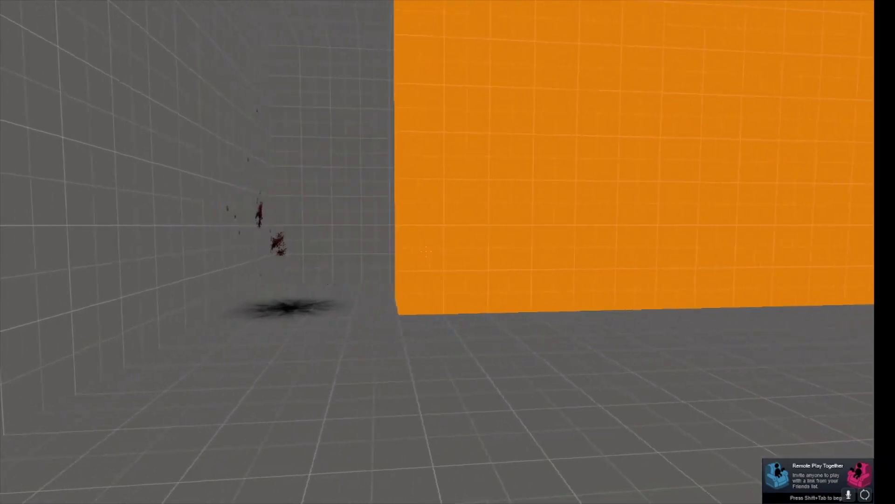
{"action": "key", "text": "w"}
{"action": "key", "text": "w"}
{"action": "key", "text": "a"}
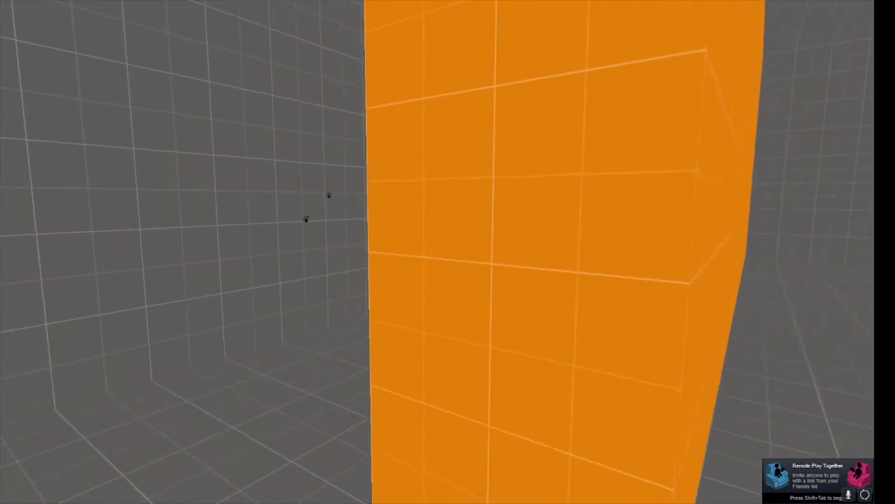
{"action": "key", "text": "d"}
{"action": "key", "text": "d"}
{"action": "key", "text": "w"}
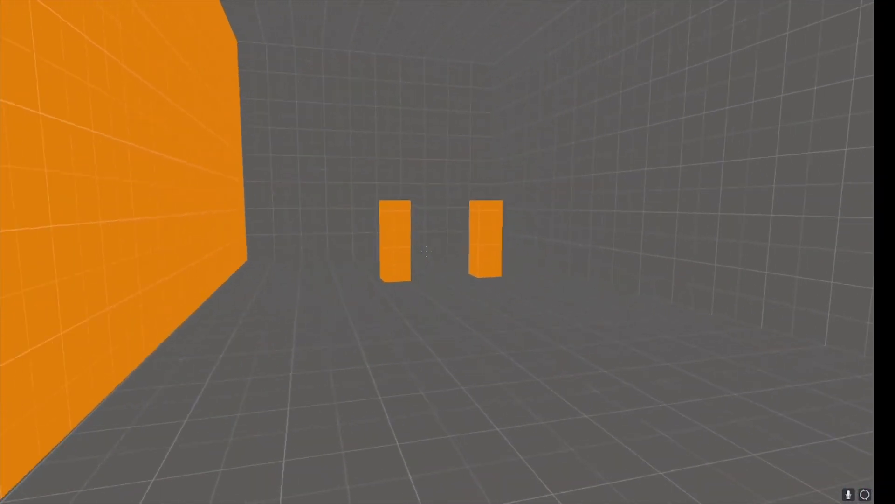
Step: Move between the orange pillars and the wall's edge, peeking around the corner to check whether the soldiers advance
{"action": "key", "text": "w"}
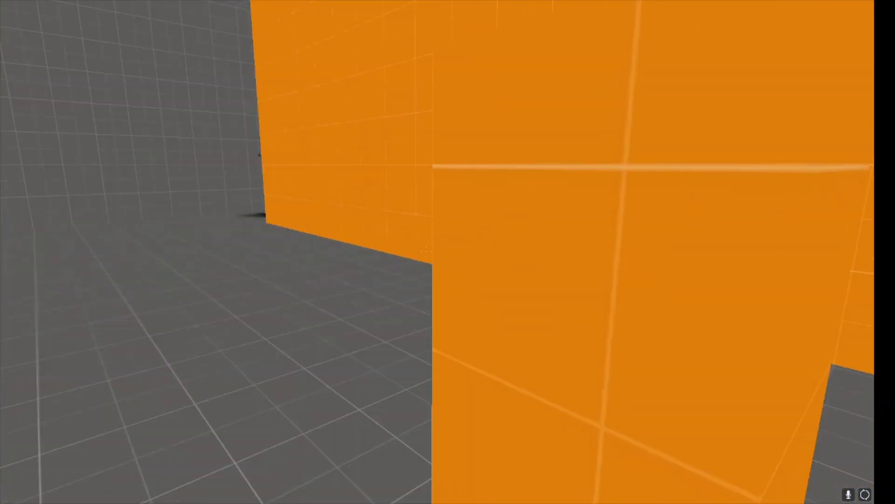
{"action": "key", "text": "s"}
{"action": "key", "text": "a"}
{"action": "key", "text": "a"}
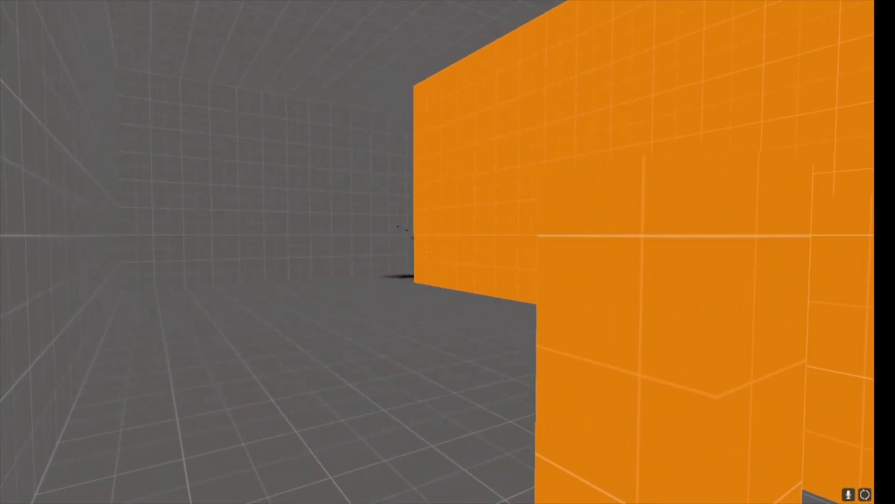
{"action": "key", "text": "a"}
{"action": "key", "text": "w"}
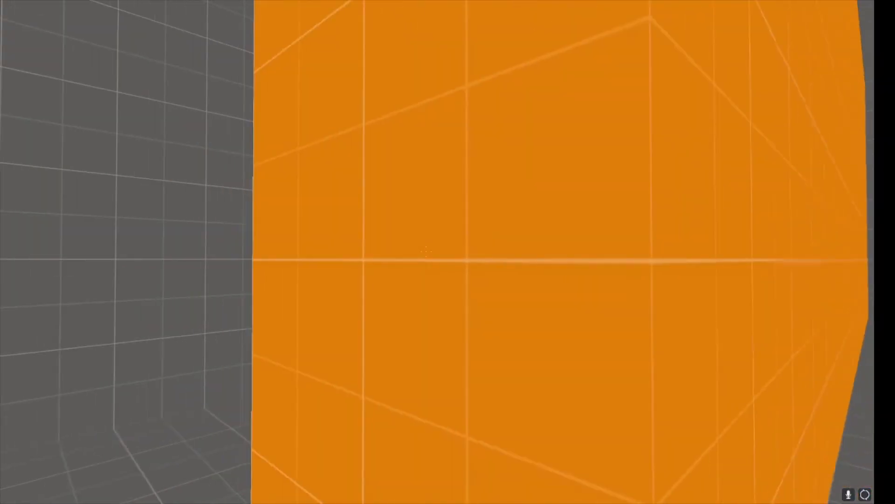
{"action": "key", "text": "d"}
{"action": "key", "text": "s"}
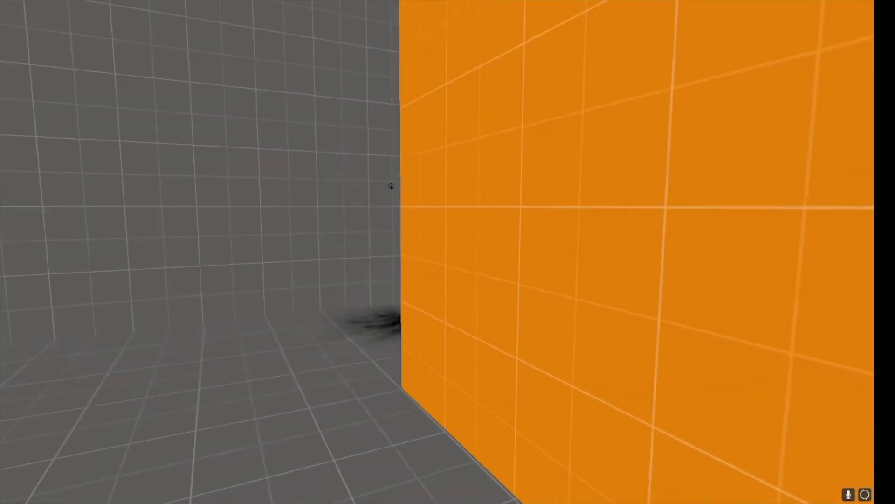
{"action": "key", "text": "a"}
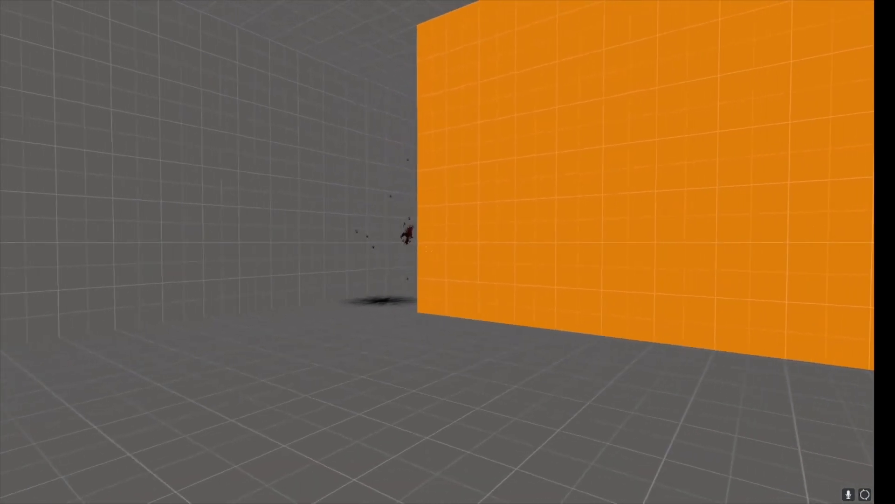
{"action": "key", "text": "d"}
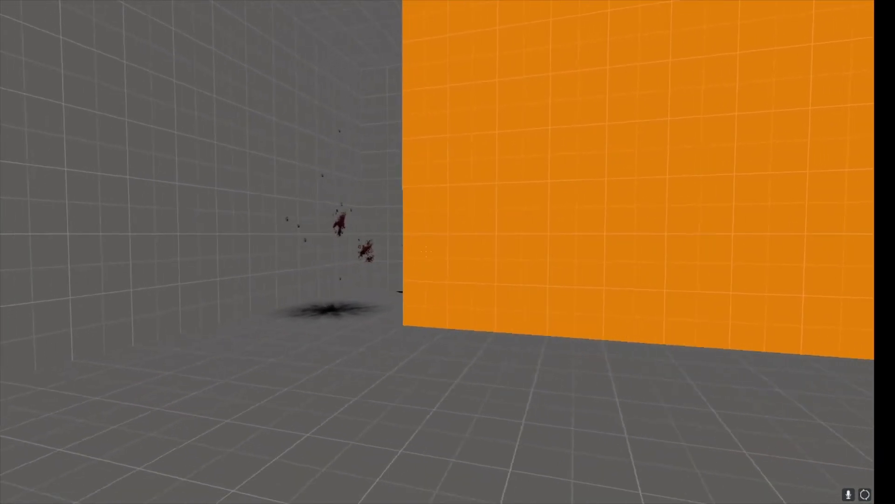
{"action": "key", "text": "a"}
{"action": "key", "text": "a"}
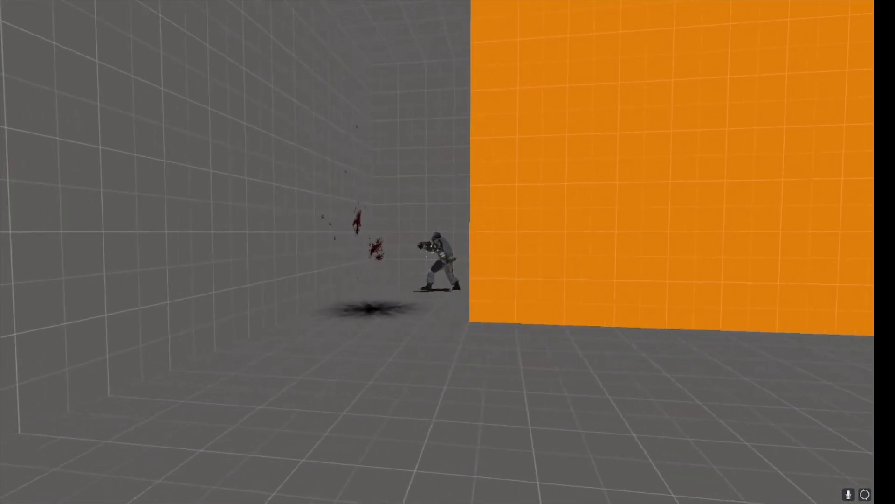
{"action": "key", "text": "d"}
{"action": "key", "text": "a"}
{"action": "key", "text": "w"}
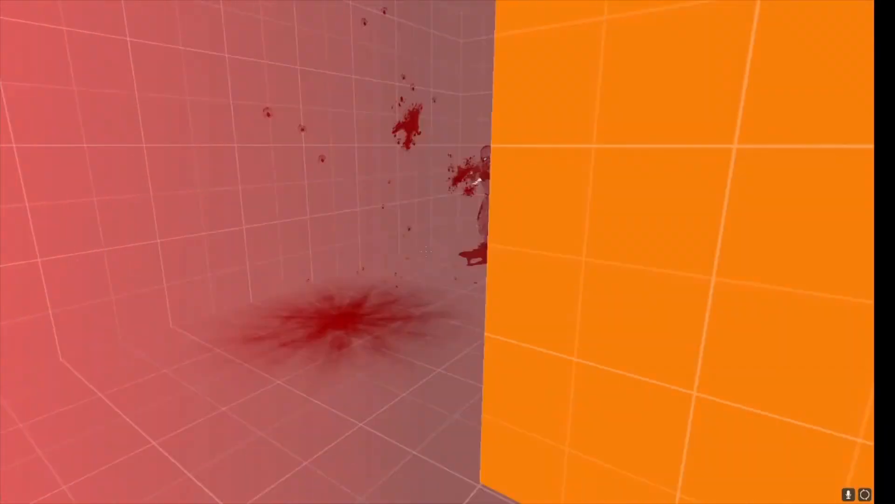
Step: Quit the playtest and return to the Hammer editor
{"action": "key", "text": "Escape"}
{"action": "left_click", "coordinate": [42, 342]}
{"action": "left_click", "coordinate": [448, 267]}
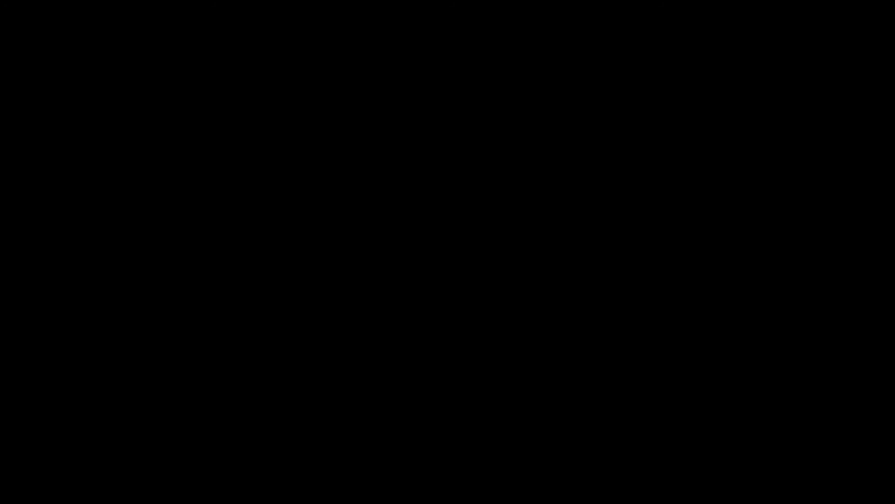
Step: Open the ai_relationship entity's properties and review its Subject(s) and Target(s) values
{"action": "key", "text": "w"}
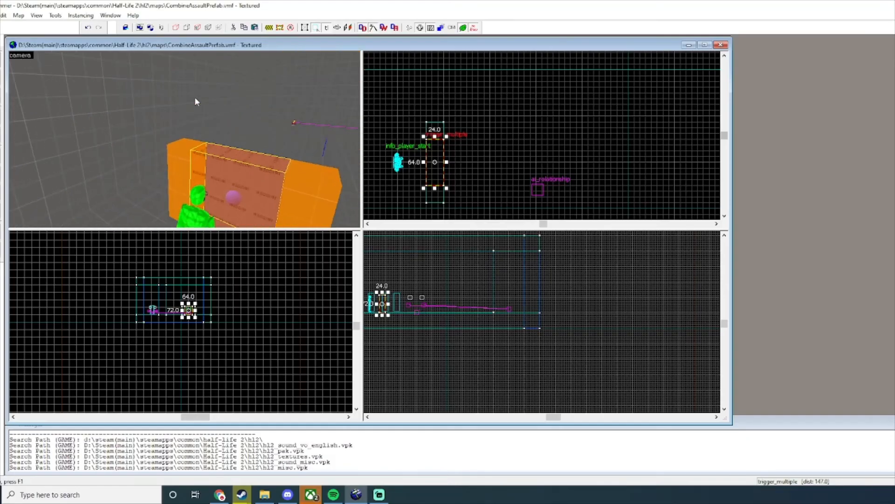
{"action": "key", "text": "z"}
{"action": "double_click", "coordinate": [211, 190]}
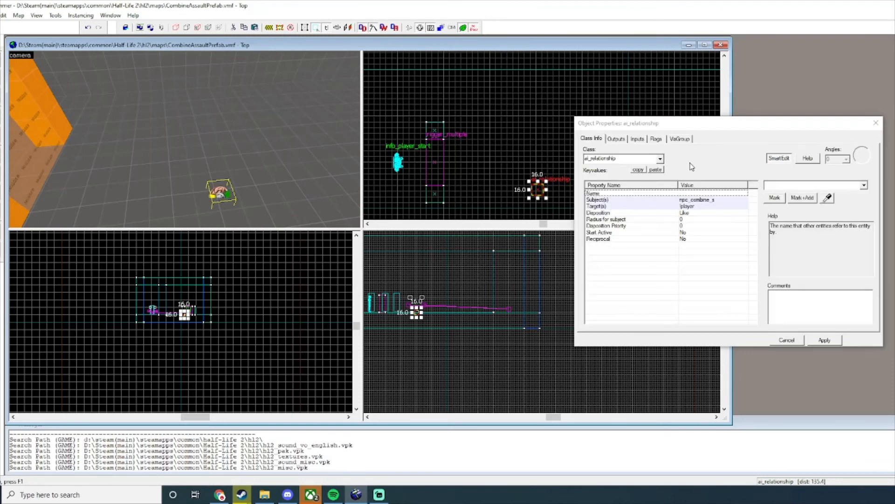
{"action": "left_click_drag", "start_coordinate": [729, 119], "coordinate": [623, 106]}
{"action": "left_click_drag", "start_coordinate": [624, 115], "coordinate": [363, 125]}
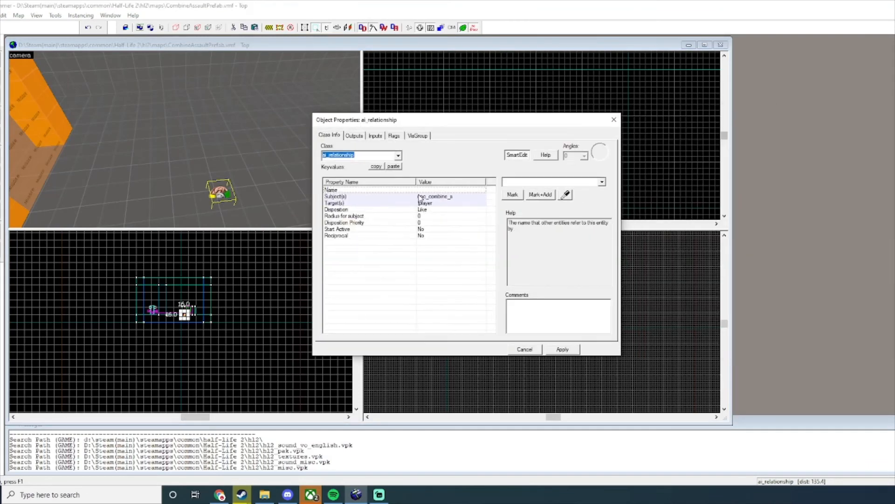
{"action": "left_click", "coordinate": [427, 198]}
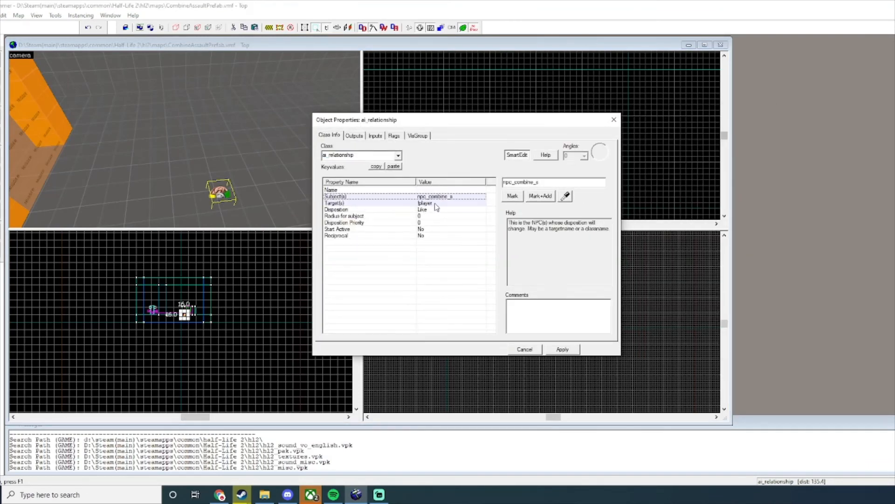
{"action": "left_click", "coordinate": [438, 204]}
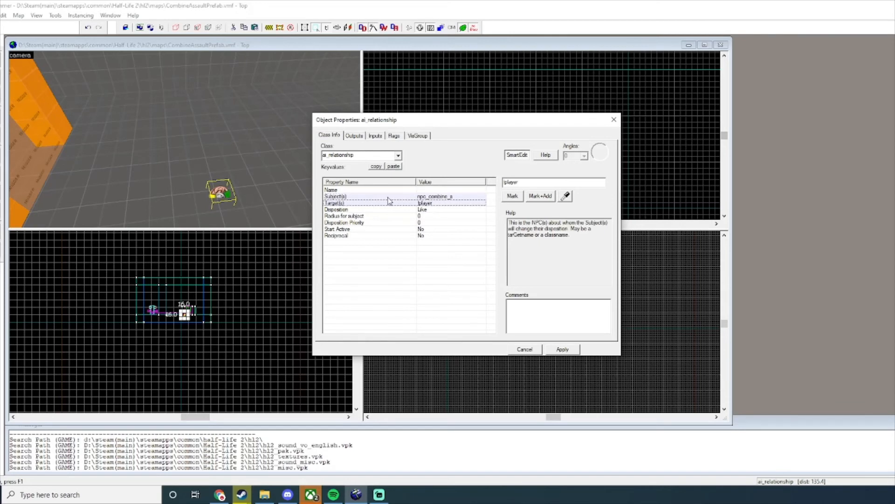
{"action": "left_click", "coordinate": [223, 157]}
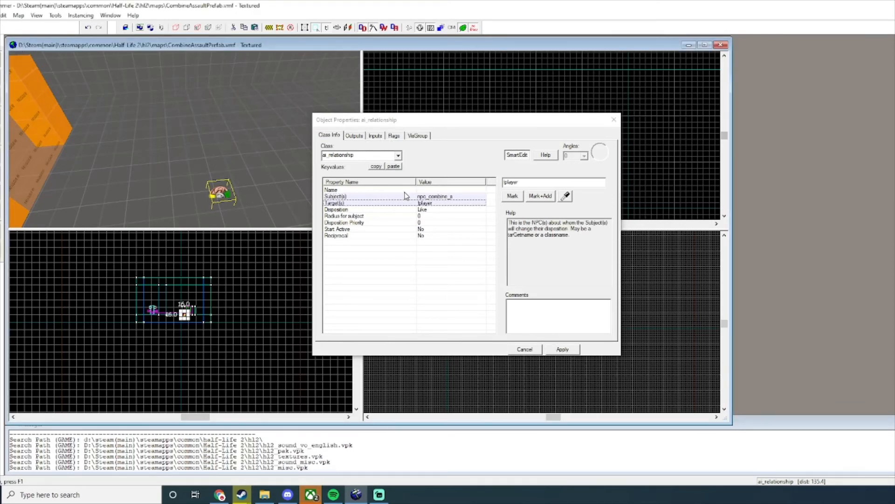
Step: Set Start Active to Yes on the ai_relationship entity, apply the change and close its properties
{"action": "left_click", "coordinate": [431, 229]}
{"action": "left_click", "coordinate": [602, 182]}
{"action": "left_click", "coordinate": [566, 196]}
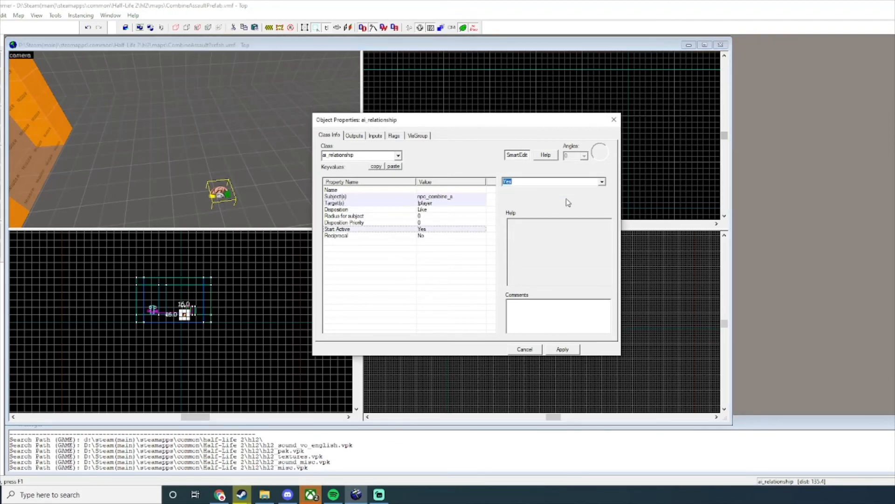
{"action": "left_click", "coordinate": [562, 350]}
{"action": "left_click", "coordinate": [613, 120]}
Step: Open the properties of rallypoint_1 and review its Rally Sequence, Assault Point and flags
{"action": "key", "text": "z"}
{"action": "key", "text": "s"}
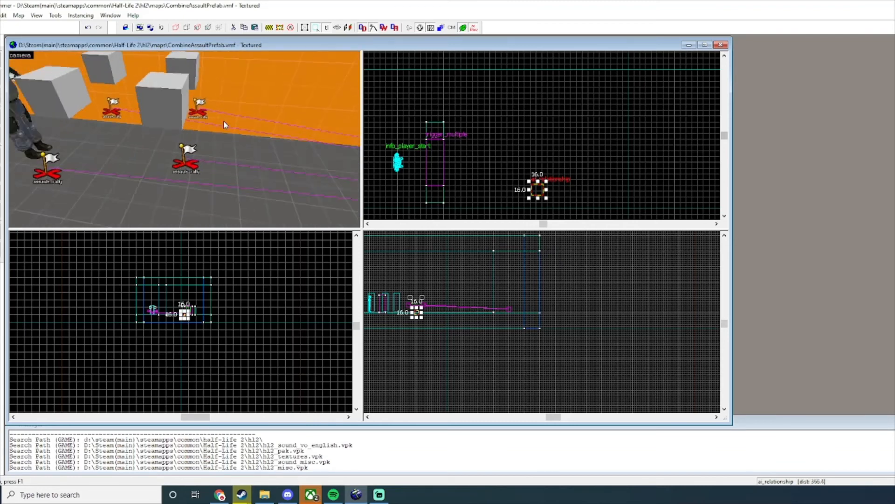
{"action": "key", "text": "s"}
{"action": "key", "text": "a"}
{"action": "key", "text": "z"}
{"action": "double_click", "coordinate": [240, 147]}
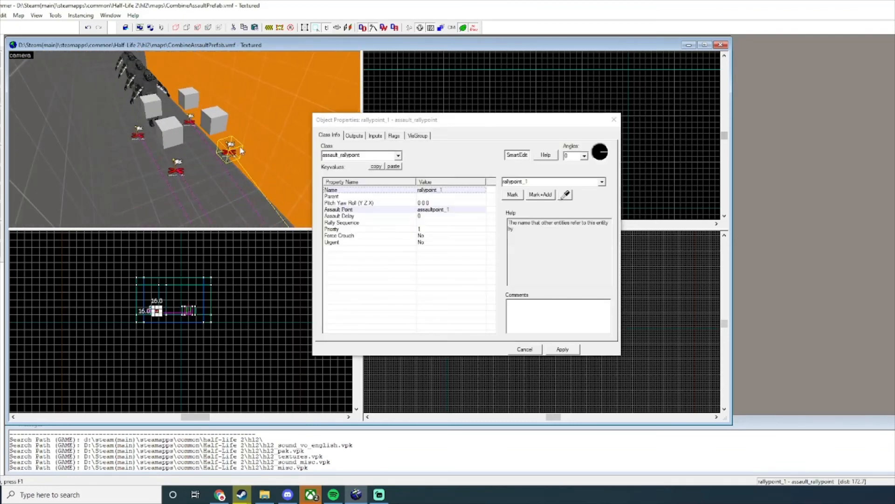
{"action": "left_click", "coordinate": [391, 223]}
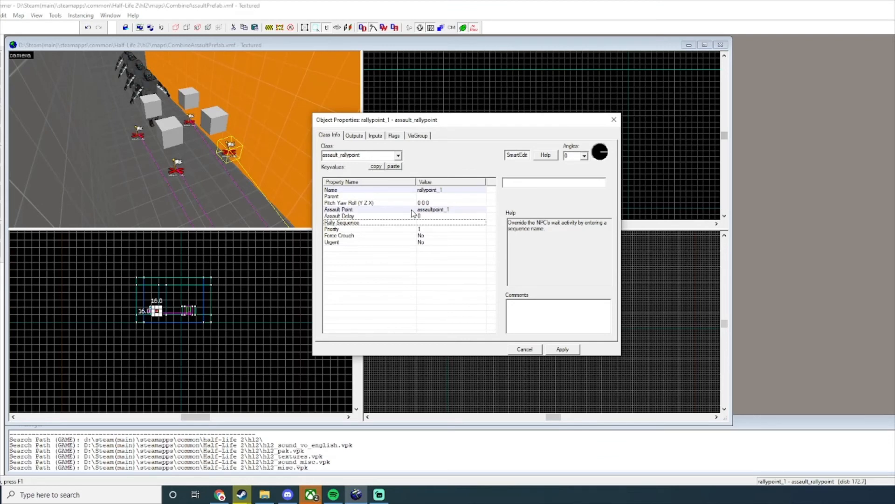
{"action": "left_click", "coordinate": [413, 210]}
{"action": "left_click", "coordinate": [394, 136]}
{"action": "left_click", "coordinate": [330, 135]}
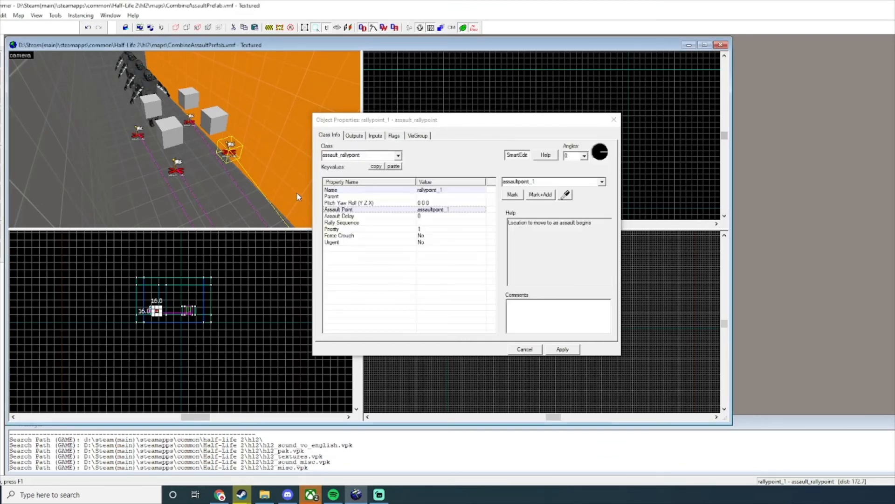
Step: Review the Assault Cue setting across the Assault_Goal entities, ending on the one for CombineAssaulter4, and close the properties
{"action": "left_click", "coordinate": [172, 135]}
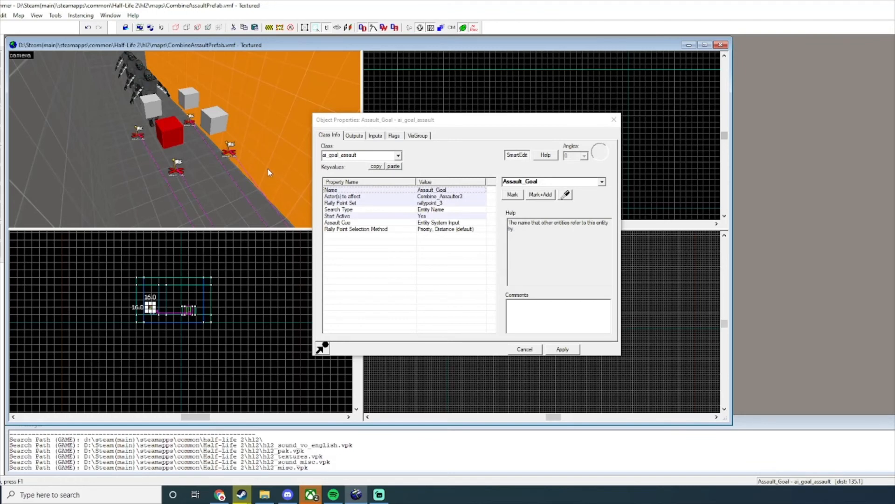
{"action": "left_click", "coordinate": [425, 223]}
{"action": "left_click", "coordinate": [602, 182]}
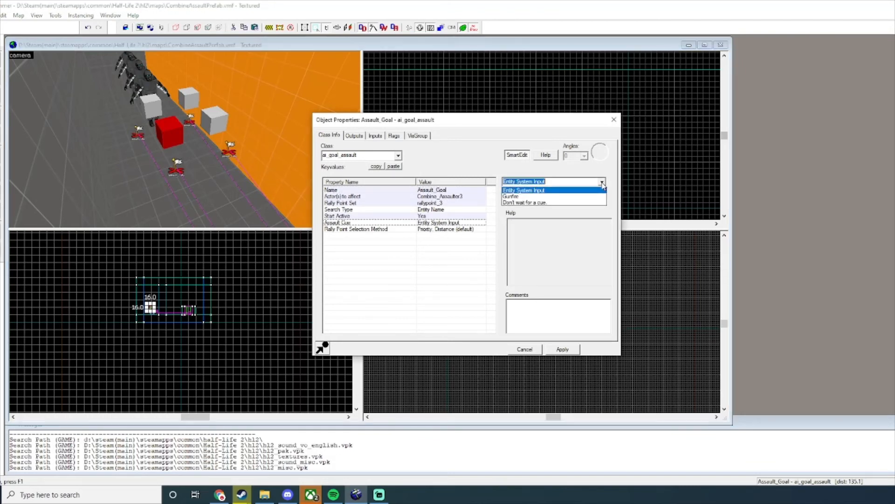
{"action": "left_click", "coordinate": [602, 184]}
{"action": "left_click", "coordinate": [228, 109]}
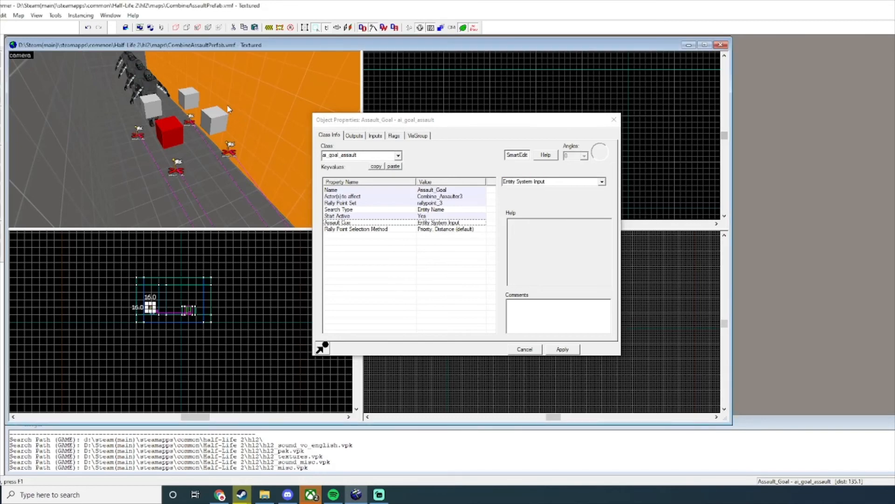
{"action": "left_click", "coordinate": [190, 100]}
{"action": "left_click", "coordinate": [153, 108]}
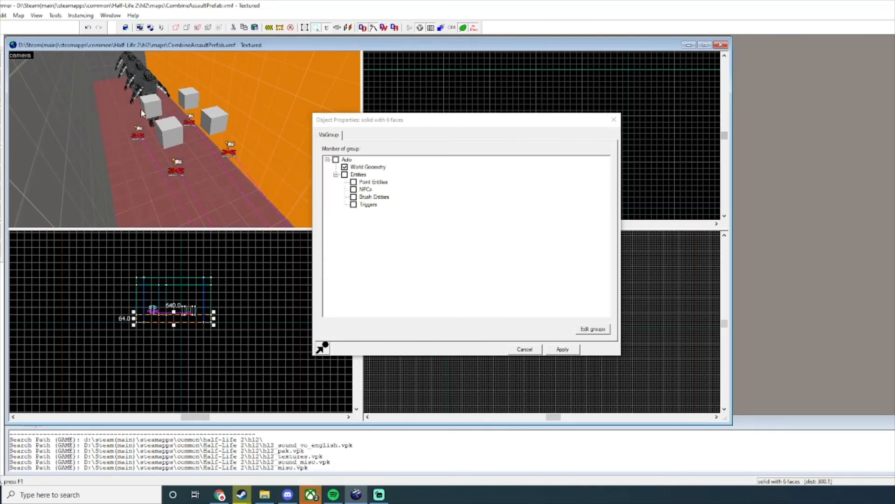
{"action": "left_click", "coordinate": [152, 109]}
{"action": "left_click", "coordinate": [577, 348]}
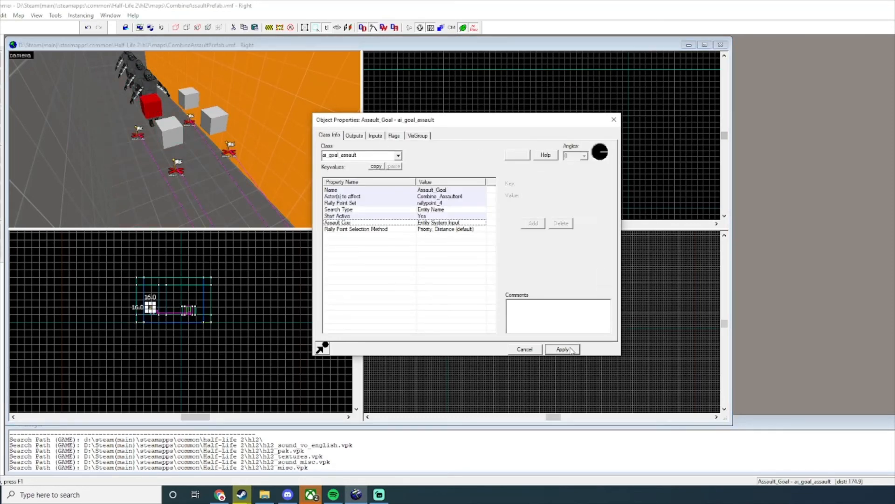
{"action": "left_click", "coordinate": [613, 120]}
Step: Compile the CombineAssaultPrefab map with the active ai_relationship and run it in the game
{"action": "left_click", "coordinate": [0, 16]}
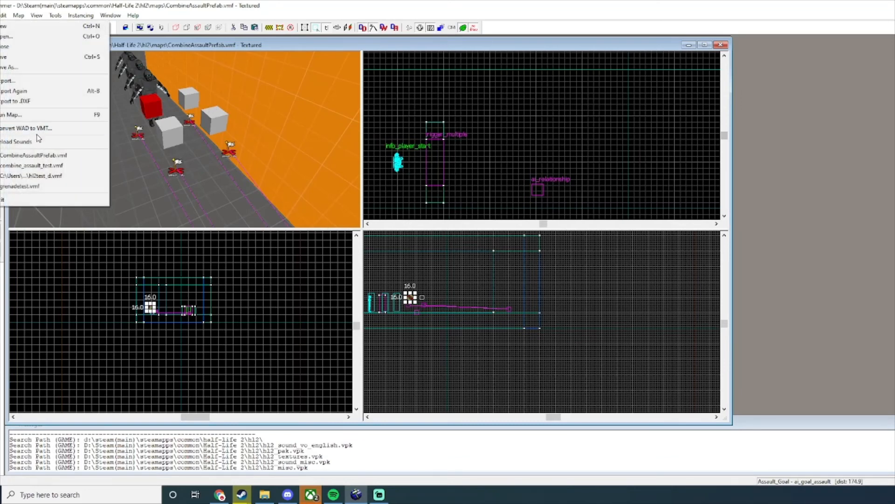
{"action": "left_click", "coordinate": [35, 118]}
{"action": "left_click", "coordinate": [566, 325]}
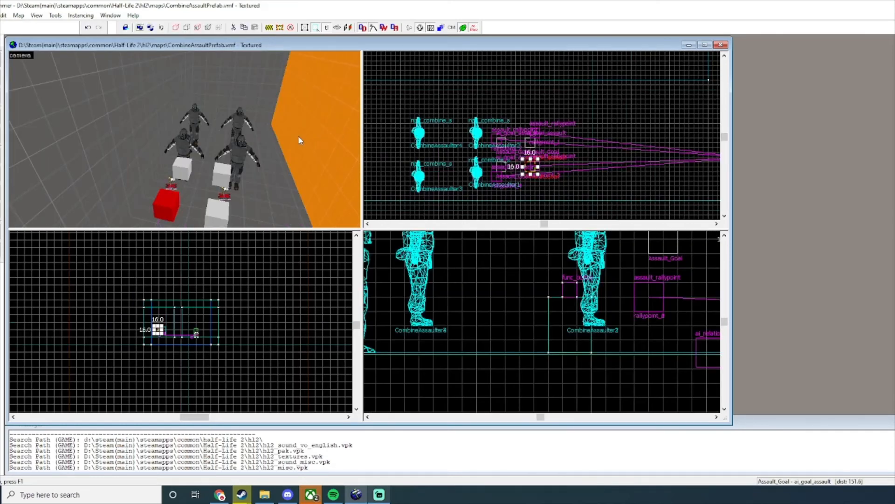
{"action": "key", "text": "Right"}
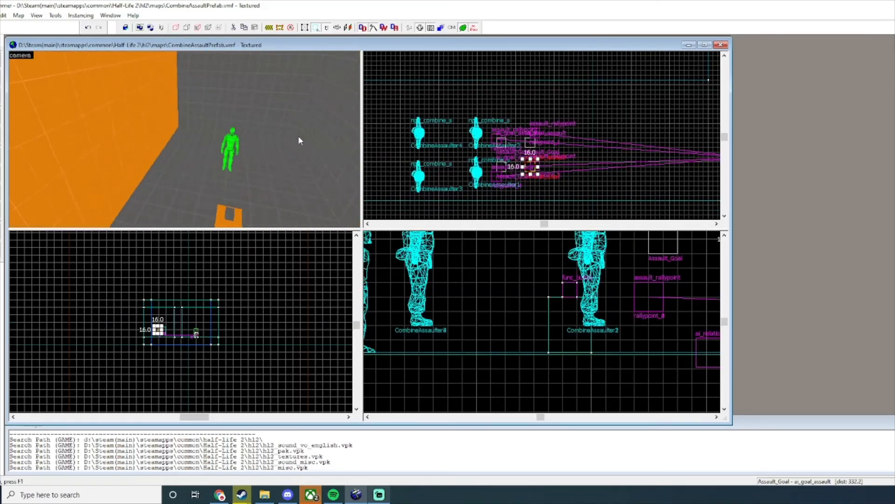
Step: Review the OnPressed outputs of the func_button on the orange pedestal, then close its properties
{"action": "key", "text": "w"}
{"action": "key", "text": "s"}
{"action": "double_click", "coordinate": [231, 148]}
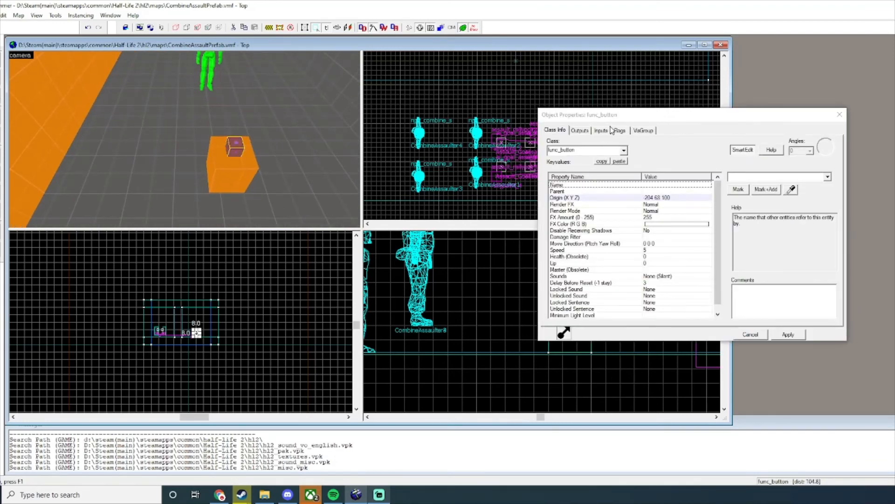
{"action": "left_click", "coordinate": [580, 131]}
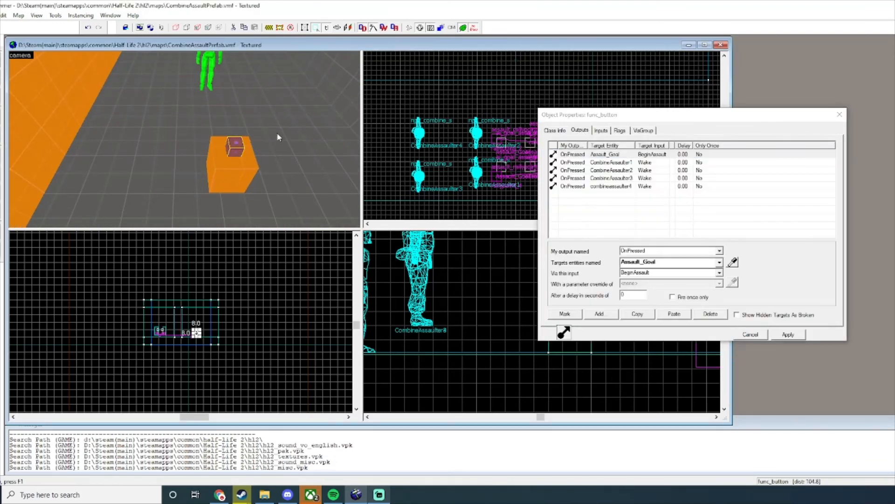
{"action": "key", "text": "w"}
{"action": "key", "text": "s"}
{"action": "key", "text": "w"}
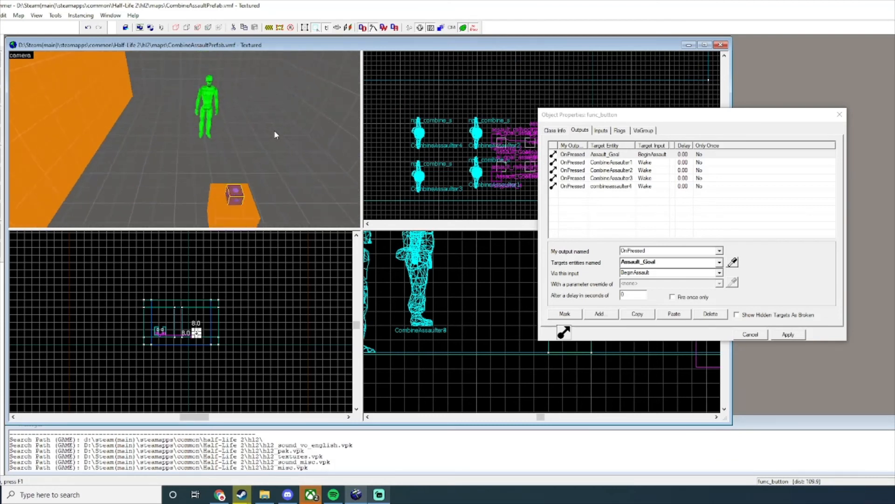
{"action": "key", "text": "Down"}
{"action": "key", "text": "Right"}
{"action": "key", "text": "z"}
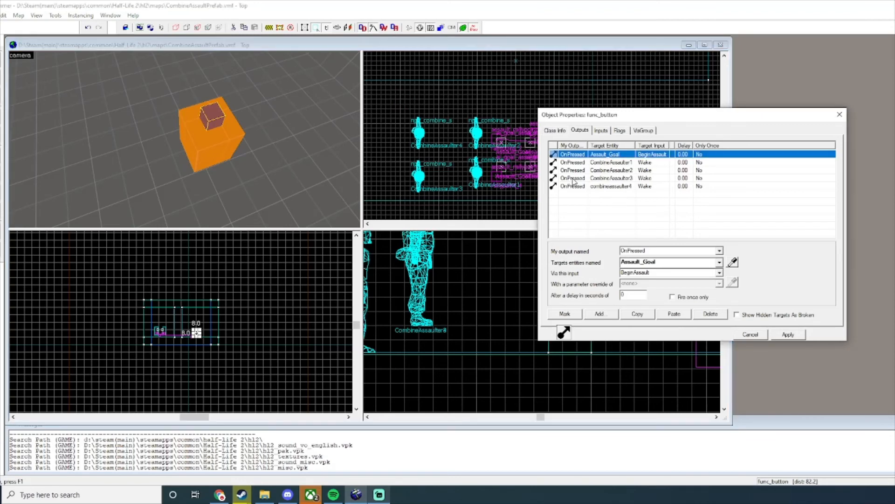
{"action": "left_click", "coordinate": [578, 178]}
{"action": "left_click", "coordinate": [581, 156]}
{"action": "left_click", "coordinate": [579, 171]}
{"action": "left_click", "coordinate": [839, 115]}
{"action": "key", "text": "z"}
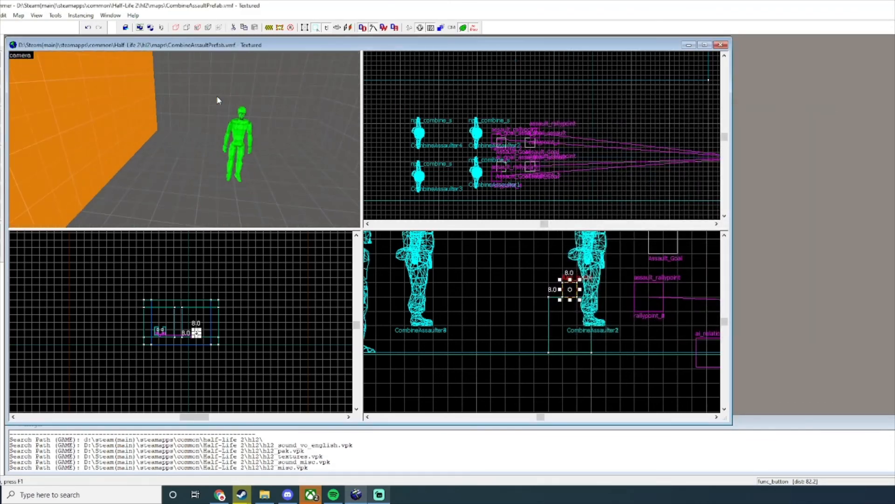
Step: Compare the Actor(s) to affect value of the Assault_Goal using rallypoint_2 with the name of its npc_combine_s soldier
{"action": "key", "text": "w"}
{"action": "key", "text": "s"}
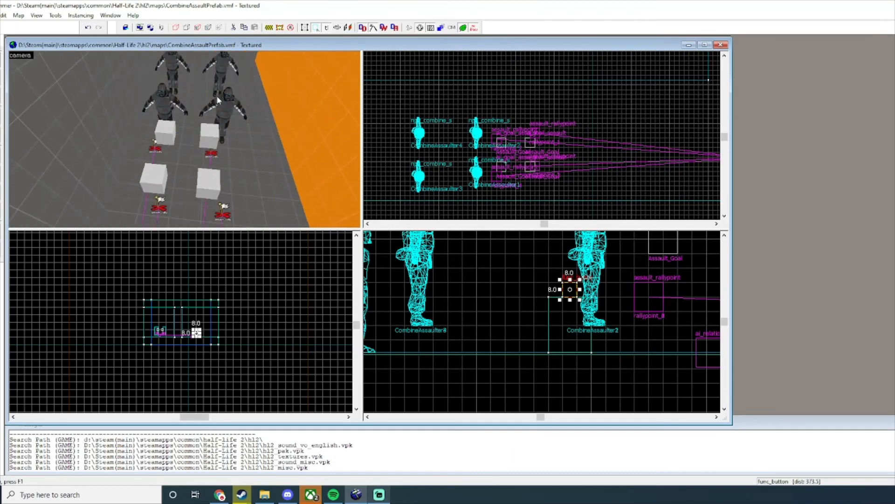
{"action": "double_click", "coordinate": [251, 136]}
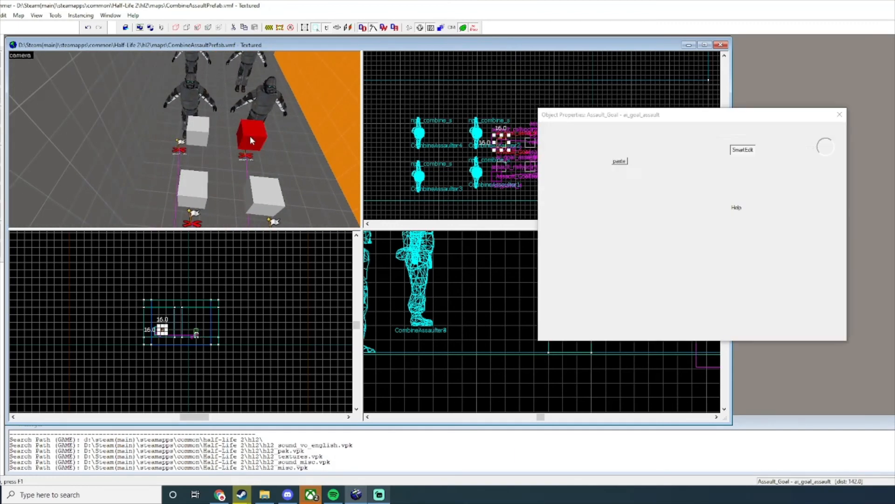
{"action": "left_click", "coordinate": [680, 191]}
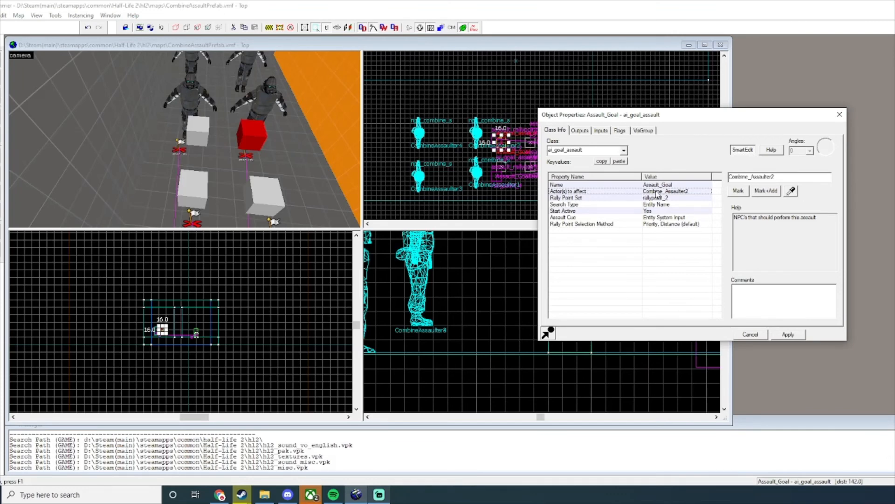
{"action": "left_click", "coordinate": [256, 72]}
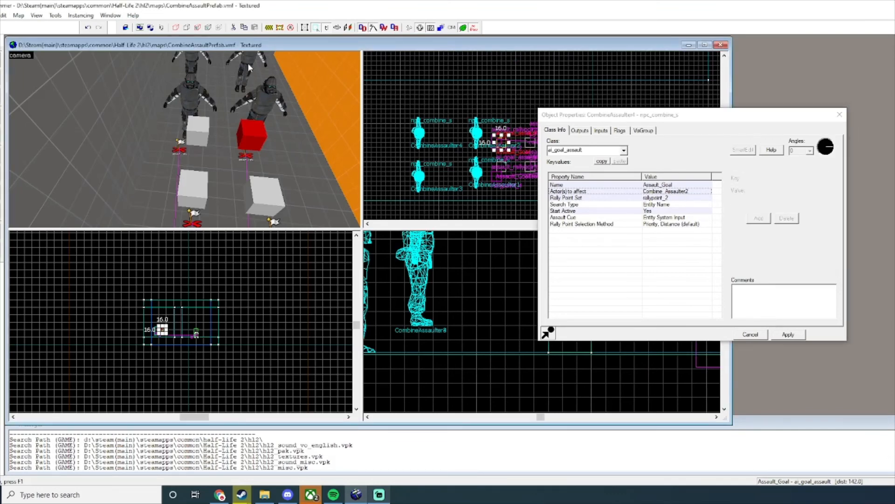
{"action": "left_click", "coordinate": [272, 97]}
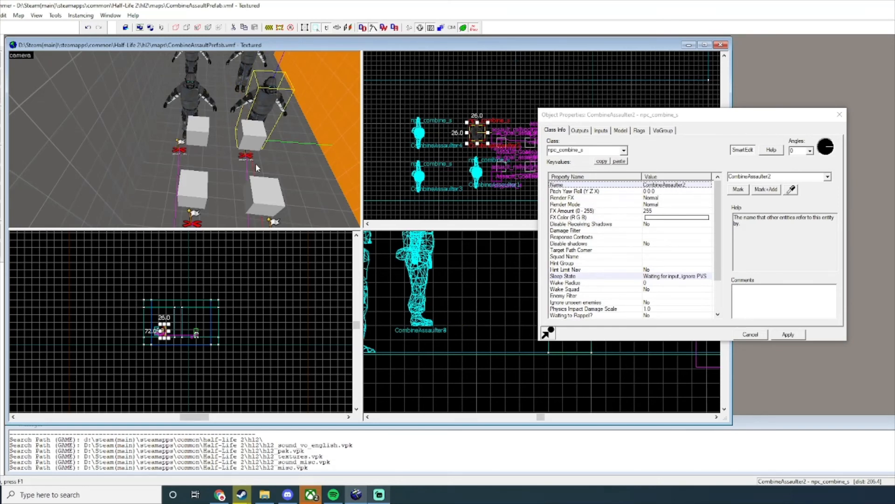
Step: Remove the underscore from Actor(s) to affect on the Assault_Goal entities, matching CombineAssaulter1 through CombineAssaulter4, and close the properties
{"action": "left_click", "coordinate": [263, 185]}
{"action": "left_click", "coordinate": [672, 192]}
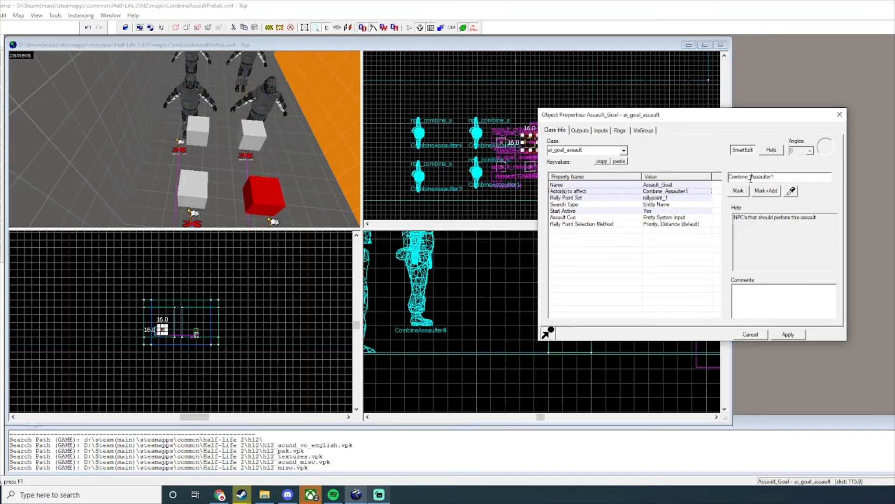
{"action": "left_click", "coordinate": [251, 142]}
{"action": "left_click", "coordinate": [752, 177]}
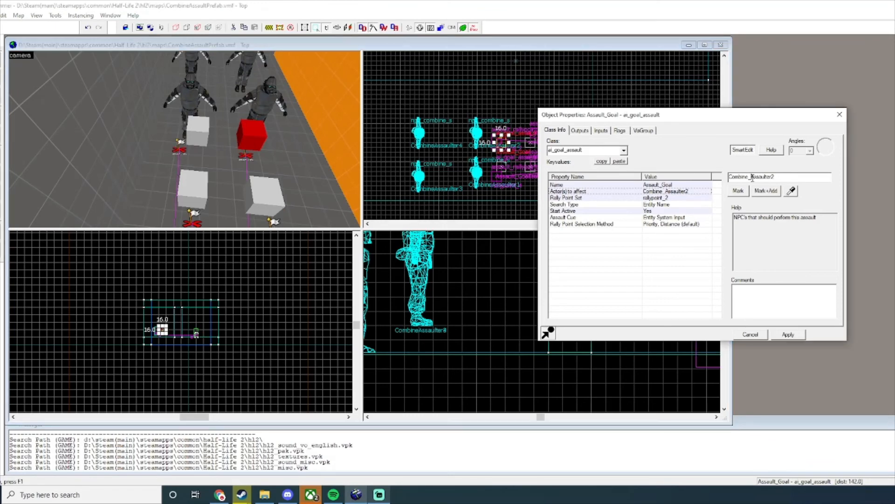
{"action": "key", "text": "BackSpace"}
{"action": "left_click", "coordinate": [198, 131]}
{"action": "left_click", "coordinate": [752, 177]}
{"action": "left_click", "coordinate": [193, 186]}
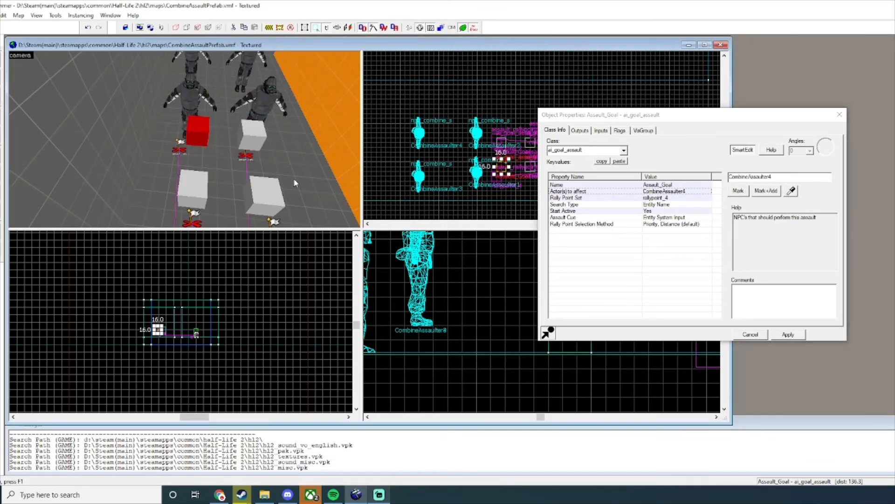
{"action": "left_click", "coordinate": [752, 177]}
{"action": "key", "text": "BackSpace"}
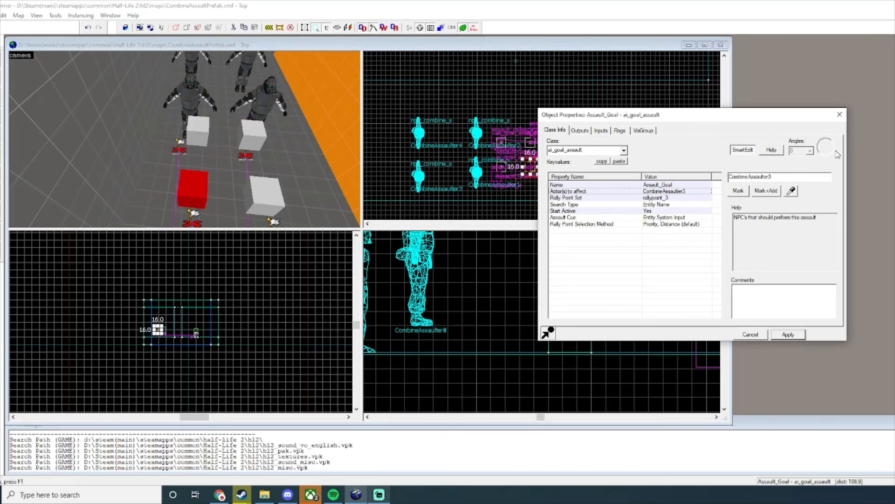
{"action": "left_click", "coordinate": [839, 114]}
Step: Compile the CombineAssaultPrefab map with the corrected actor names and run it in the game
{"action": "left_click", "coordinate": [1, 15]}
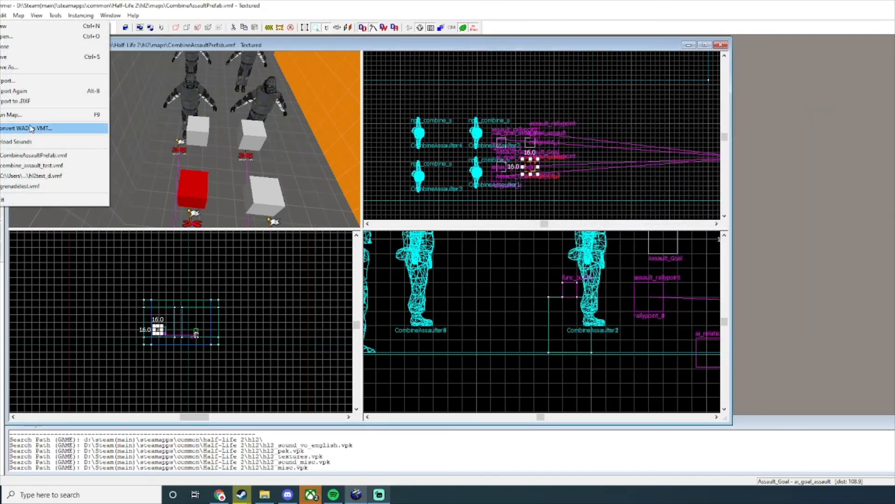
{"action": "left_click", "coordinate": [29, 115]}
{"action": "left_click", "coordinate": [575, 322]}
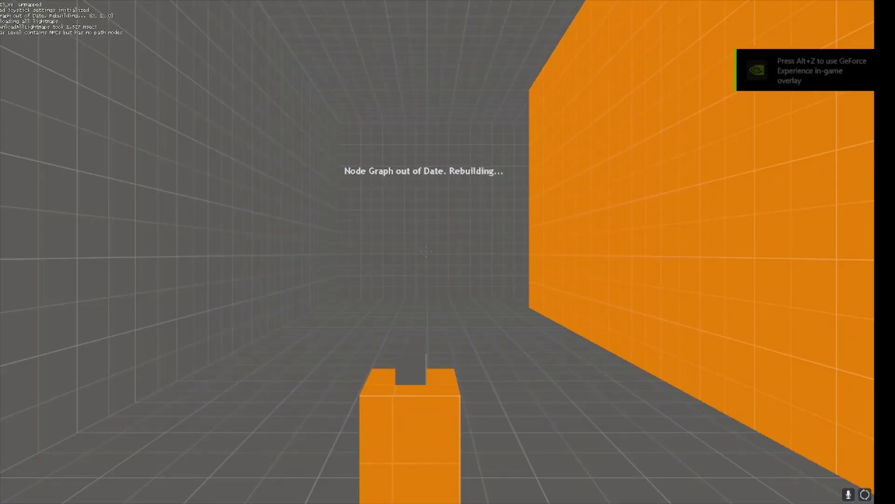
Step: Playtest the assault by following the Combine soldiers past the orange wall, then quit the game
{"action": "key", "text": "w"}
{"action": "key", "text": "w"}
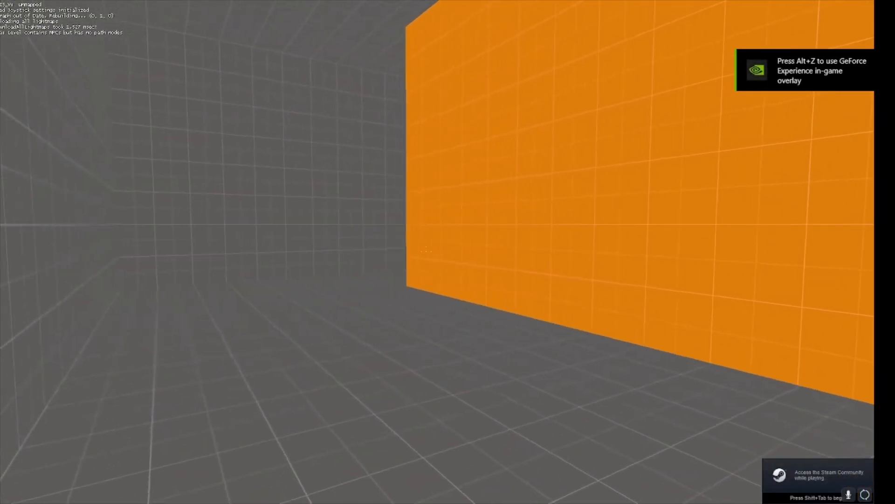
{"action": "key", "text": "w"}
{"action": "key", "text": "a"}
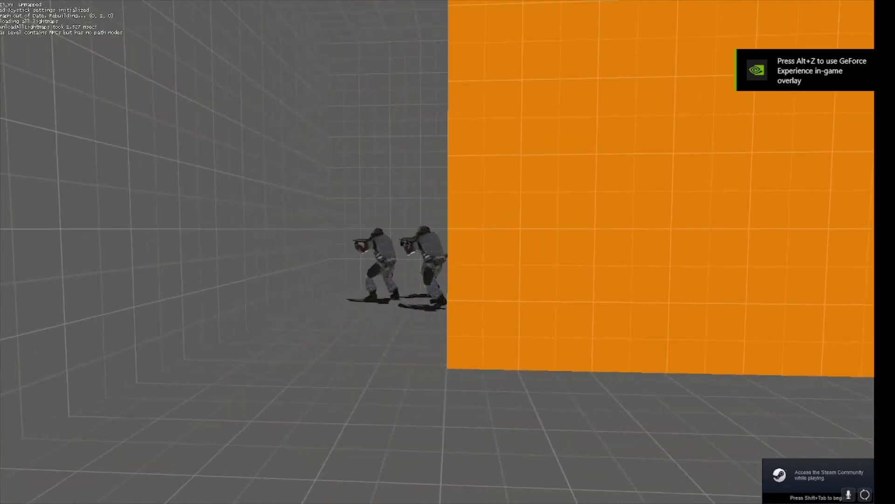
{"action": "key", "text": "d"}
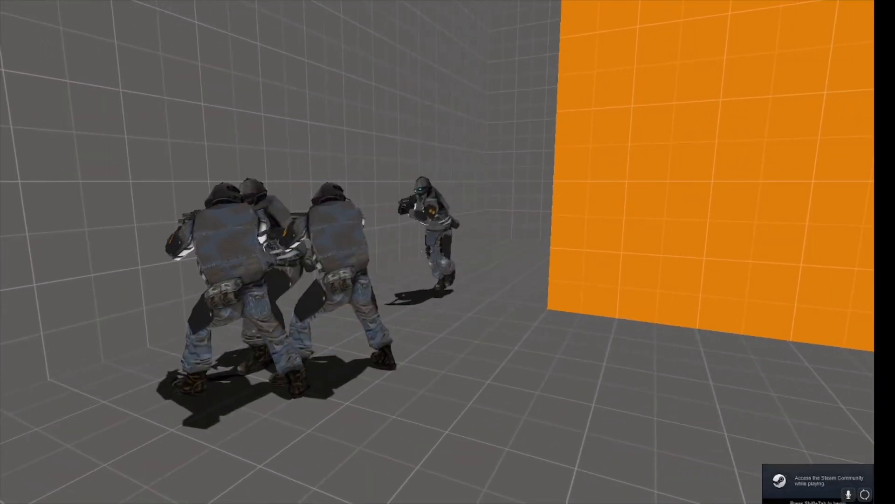
{"action": "key", "text": "d"}
{"action": "key", "text": "s"}
{"action": "key", "text": "d"}
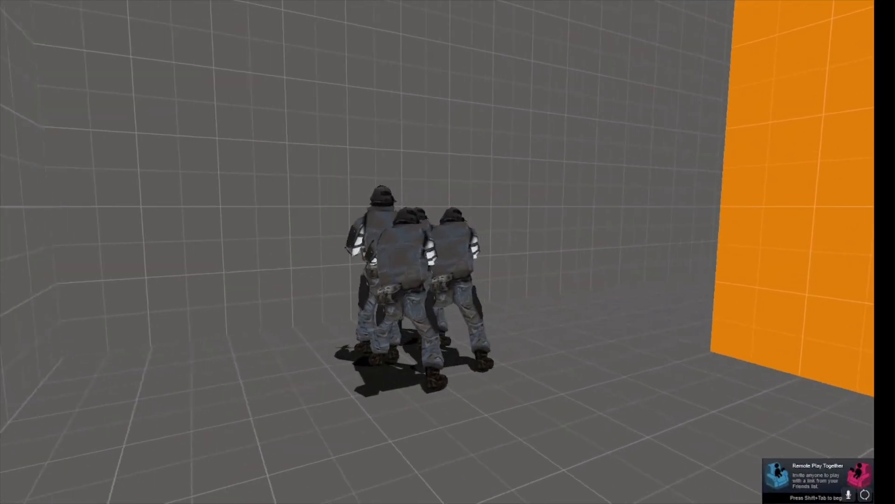
{"action": "key", "text": "grave"}
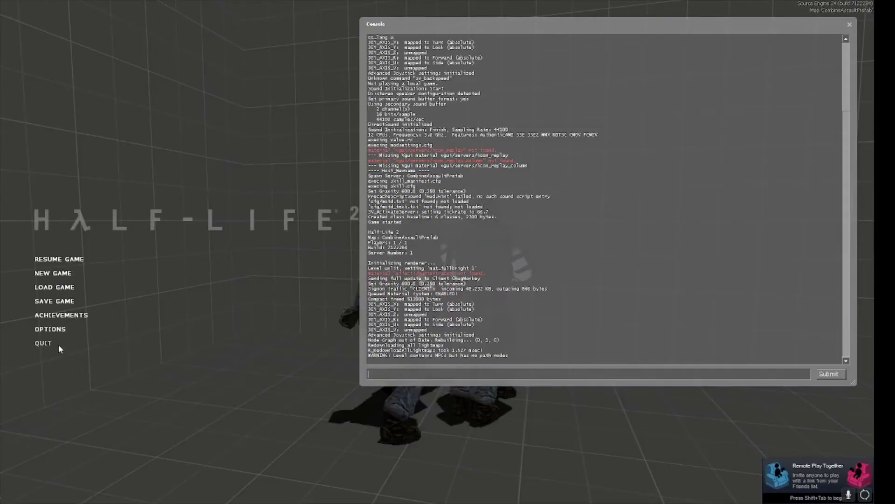
{"action": "left_click", "coordinate": [51, 344]}
{"action": "left_click", "coordinate": [429, 269]}
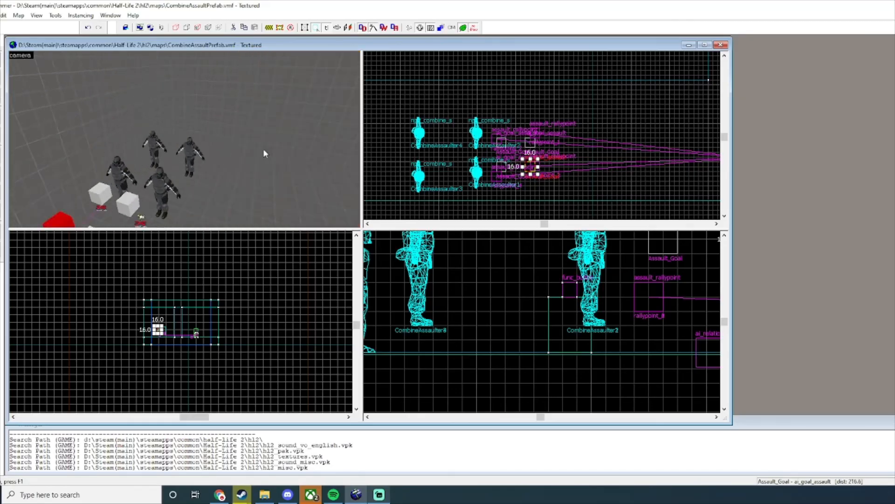
Step: Open the outputs of the assaultpoint_2 entity and reposition its properties window so it is fully readable
{"action": "key", "text": "s"}
{"action": "key", "text": "d"}
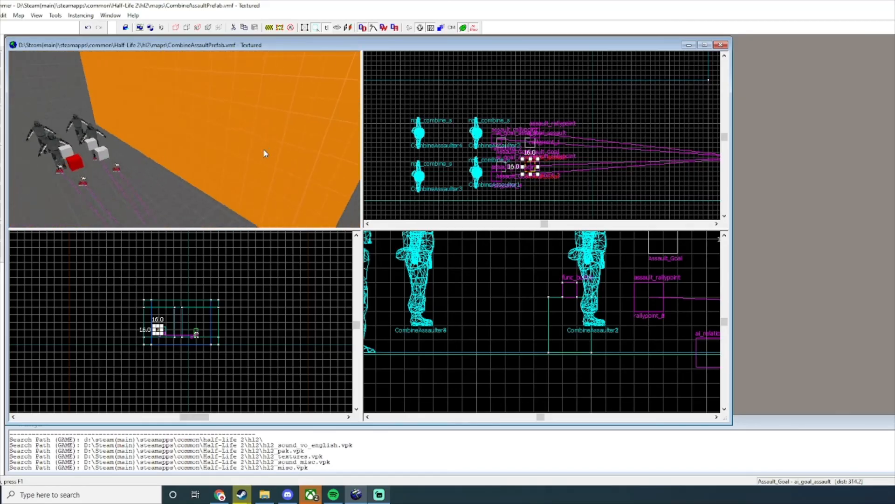
{"action": "key", "text": "d"}
{"action": "key", "text": "d"}
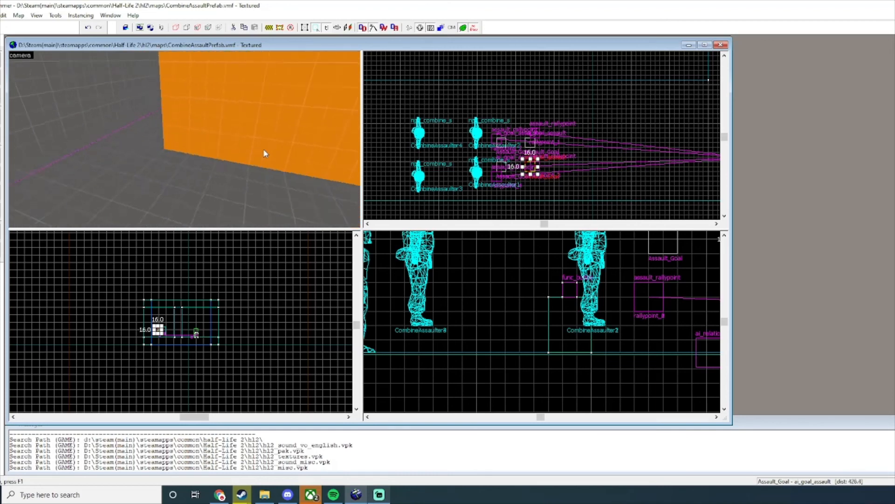
{"action": "key", "text": "d"}
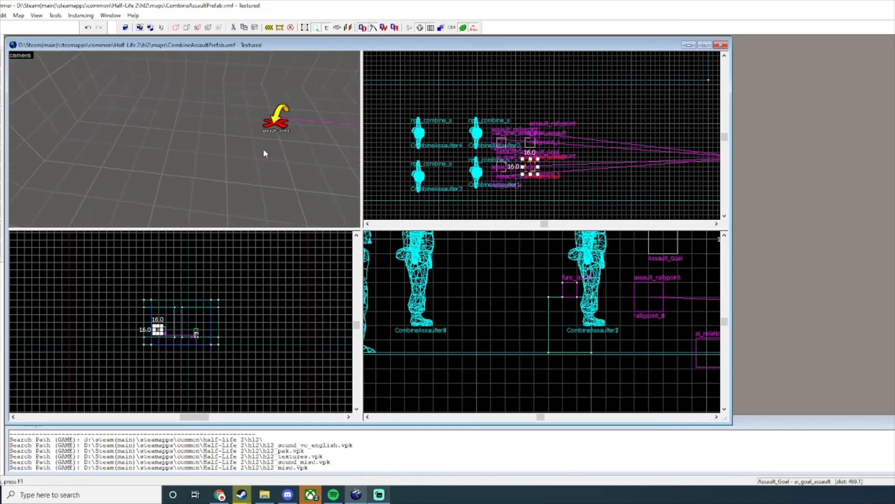
{"action": "double_click", "coordinate": [240, 130]}
{"action": "left_click", "coordinate": [764, 131]}
{"action": "left_click_drag", "start_coordinate": [761, 109], "coordinate": [610, 104]}
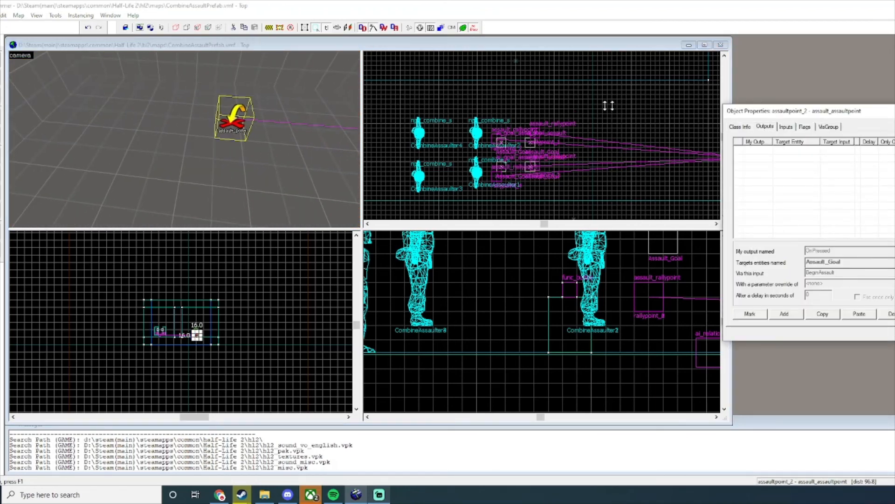
{"action": "left_click_drag", "start_coordinate": [748, 112], "coordinate": [475, 111]}
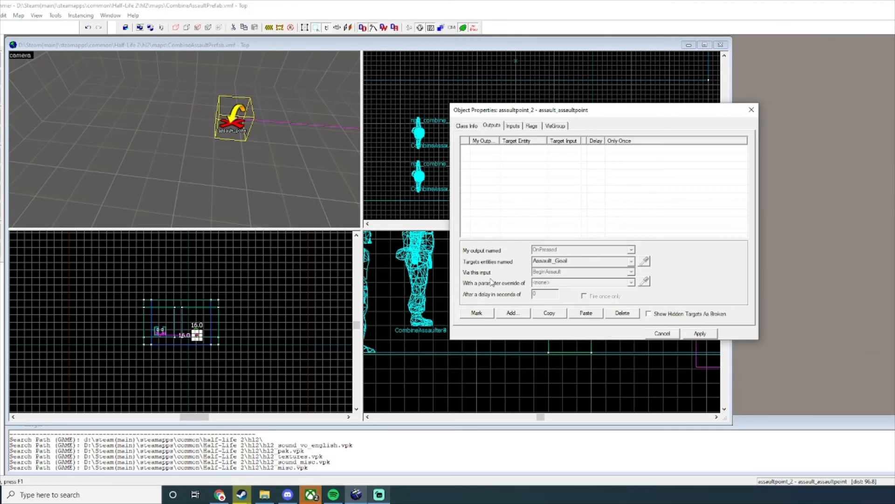
Step: Add an OnAssaultClear output without a target to assaultpoint_2 and close its properties
{"action": "left_click", "coordinate": [524, 313]}
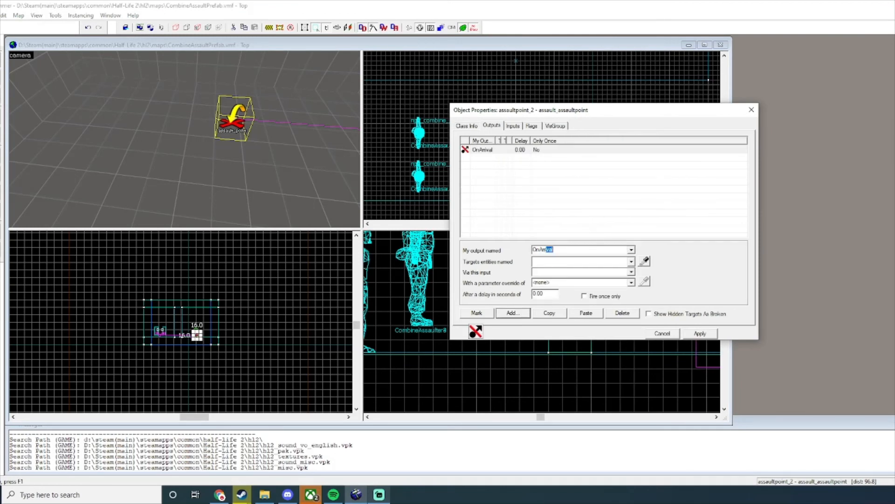
{"action": "key", "text": "BackSpace"}
{"action": "key", "text": "BackSpace"}
{"action": "key", "text": "BackSpace"}
{"action": "key", "text": "BackSpace"}
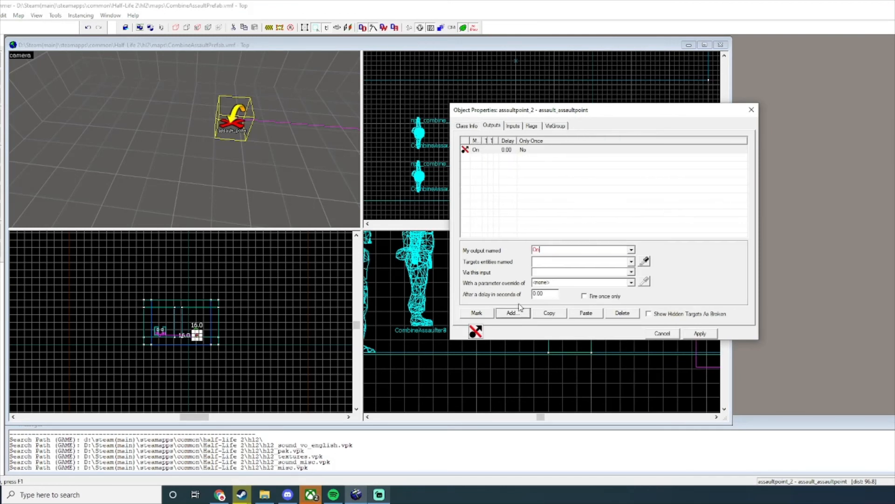
{"action": "left_click", "coordinate": [632, 250]}
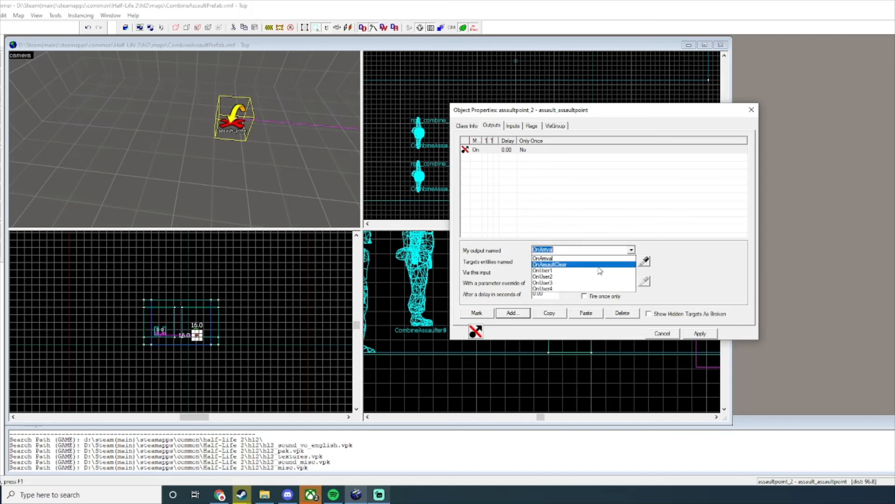
{"action": "left_click", "coordinate": [546, 260]}
{"action": "left_click", "coordinate": [239, 120]}
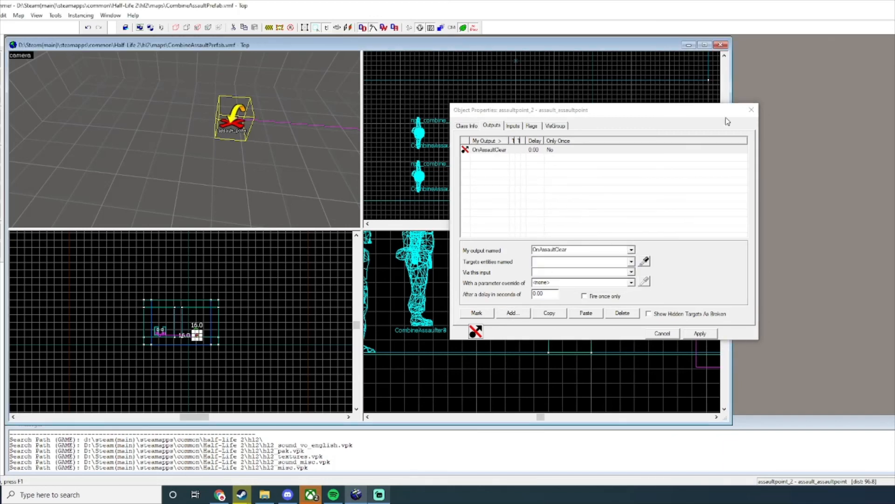
{"action": "left_click", "coordinate": [753, 112]}
Step: Delete the OnAssaultClear output from assaultpoint_2 and close its properties
{"action": "double_click", "coordinate": [242, 124]}
{"action": "left_click", "coordinate": [496, 126]}
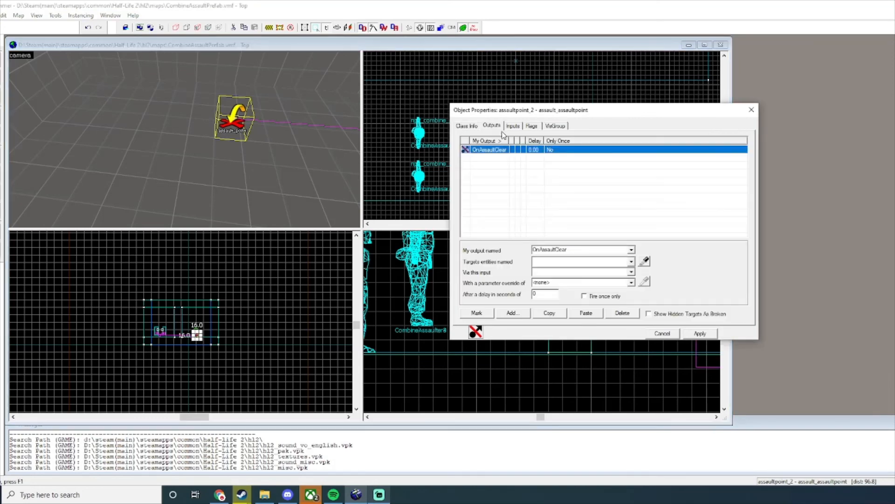
{"action": "left_click", "coordinate": [622, 312]}
{"action": "left_click", "coordinate": [749, 111]}
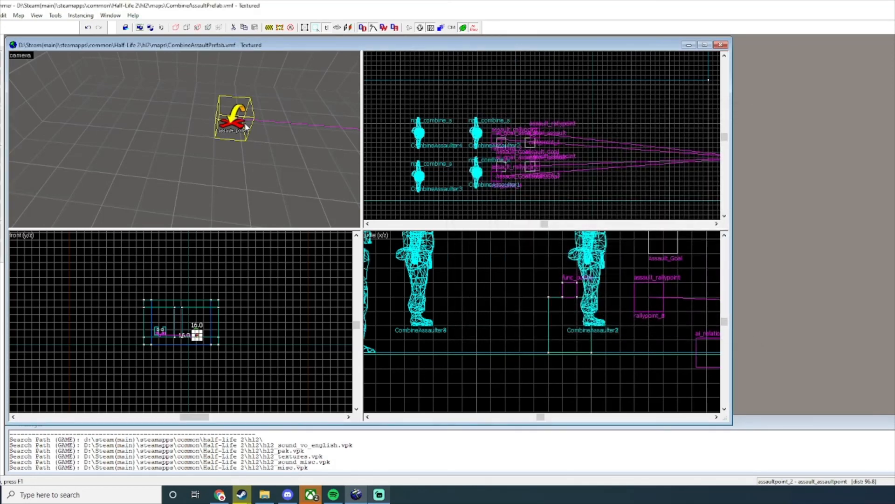
{"action": "key", "text": "z"}
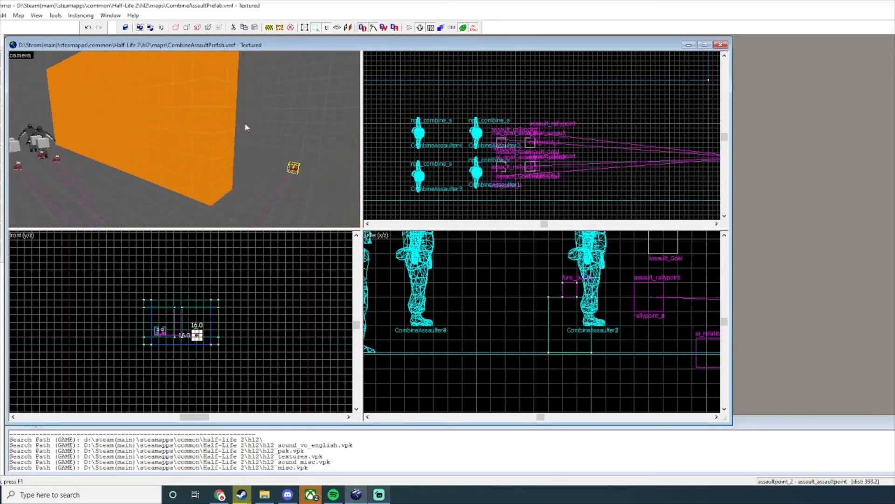
{"action": "key", "text": "s"}
{"action": "key", "text": "d"}
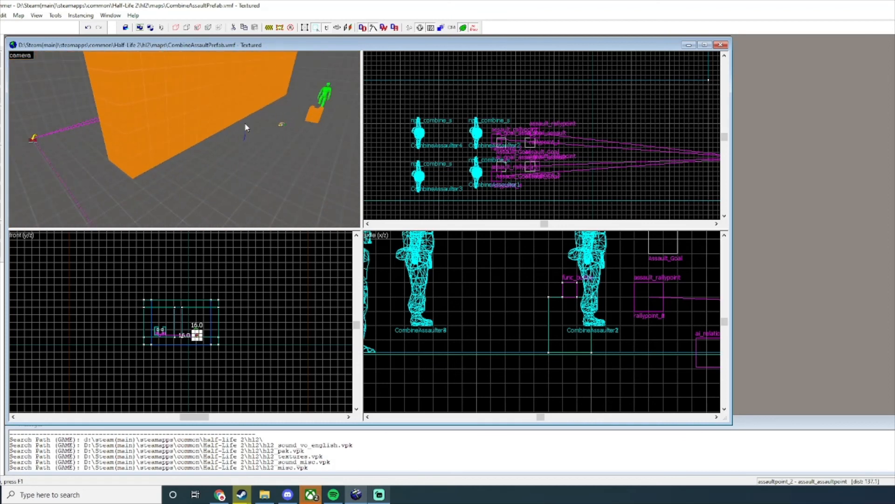
Step: Examine the assault layout in the 3D view, from the player start behind the orange wall to the Combine soldiers and their assault goals
{"action": "key", "text": "a"}
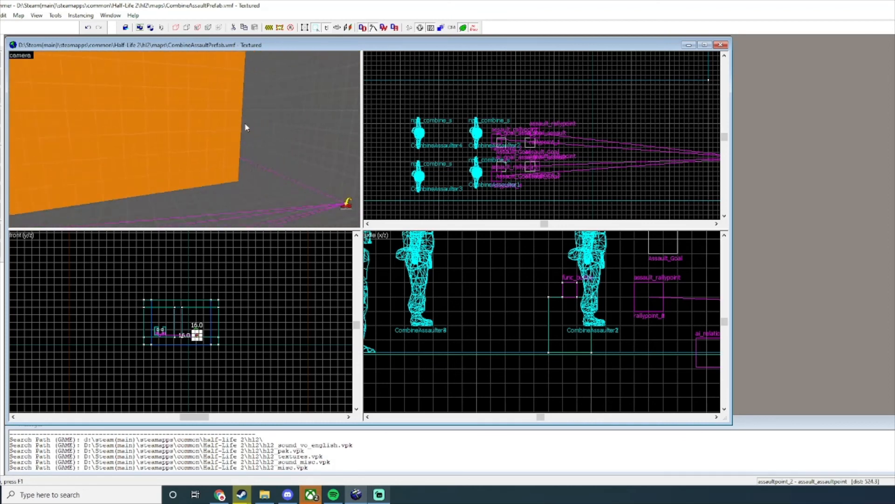
{"action": "key", "text": "w"}
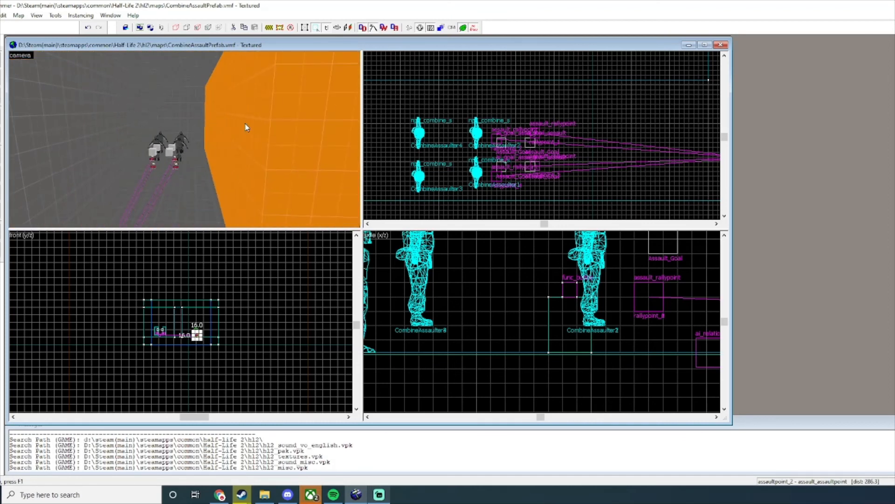
{"action": "key", "text": "d"}
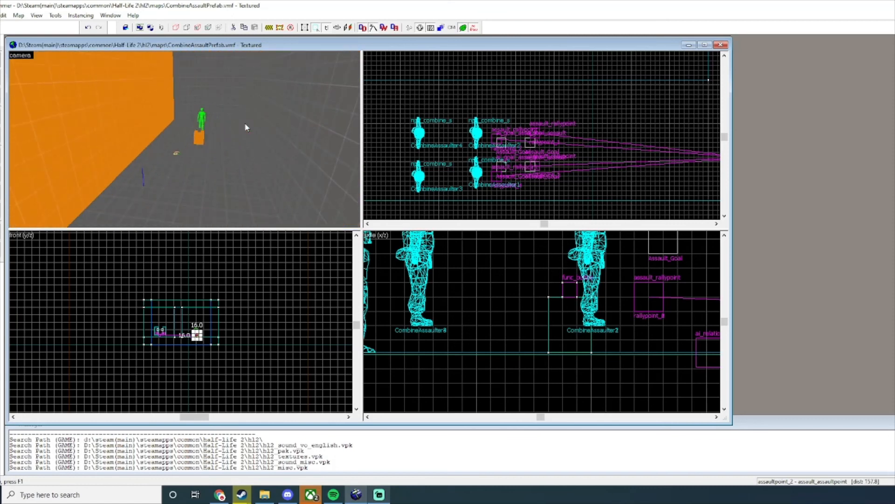
{"action": "key", "text": "d"}
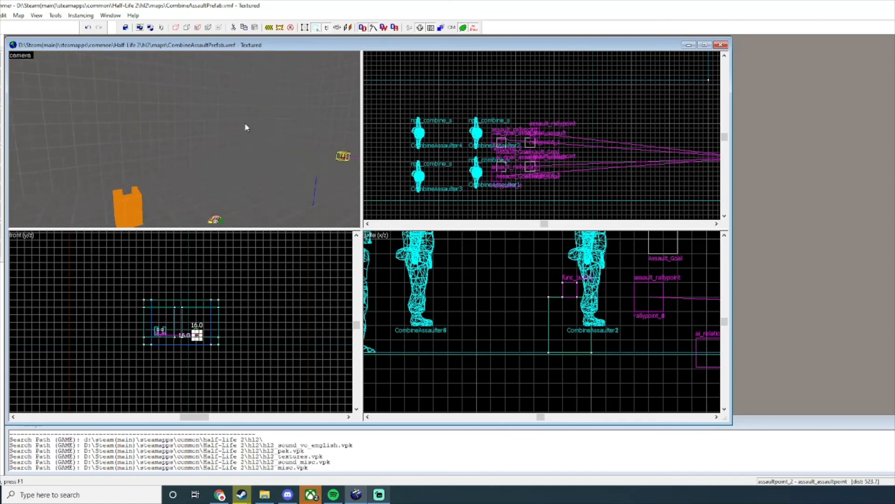
{"action": "key", "text": "d"}
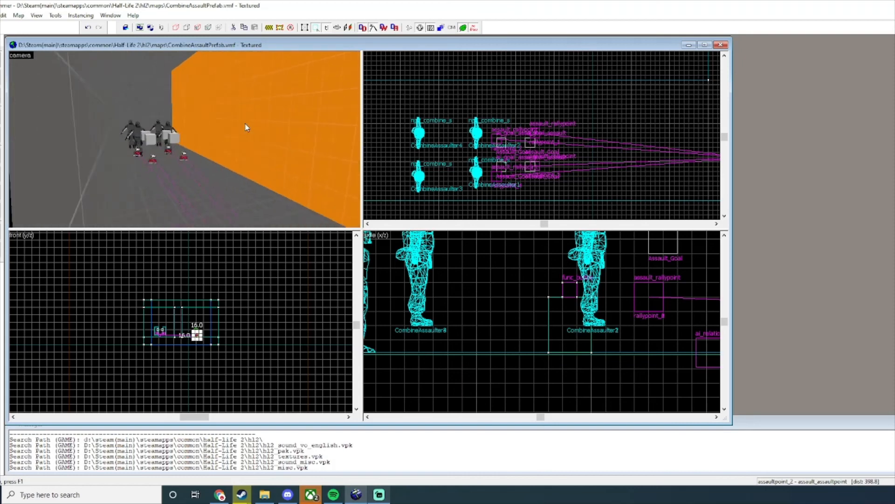
{"action": "key", "text": "w"}
{"action": "key", "text": "w"}
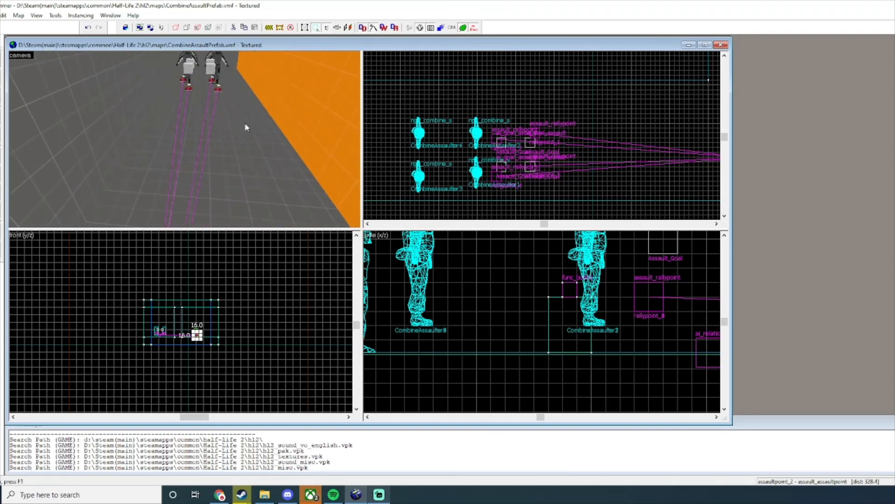
{"action": "key", "text": "w"}
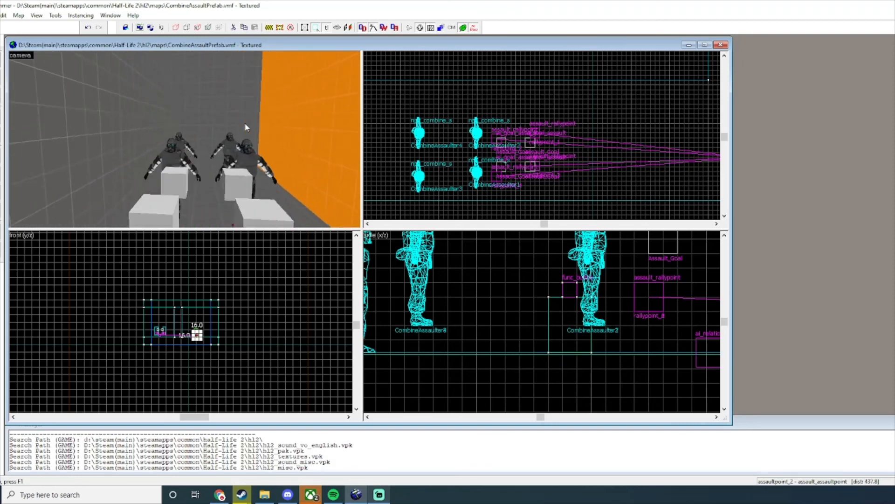
{"action": "key", "text": "s"}
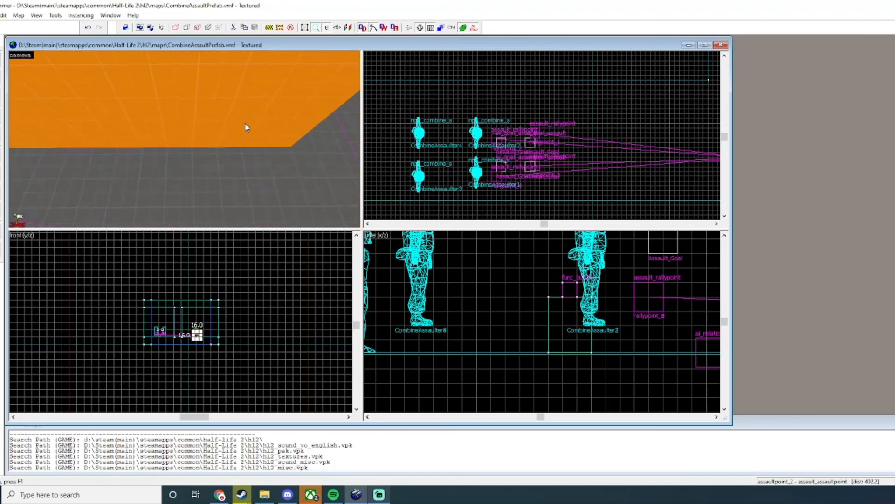
{"action": "key", "text": "w"}
{"action": "key", "text": "w"}
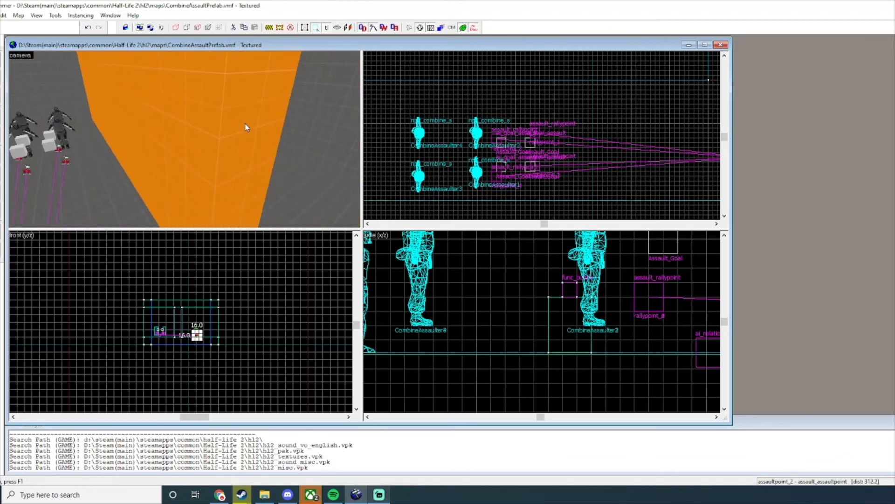
{"action": "key", "text": "s"}
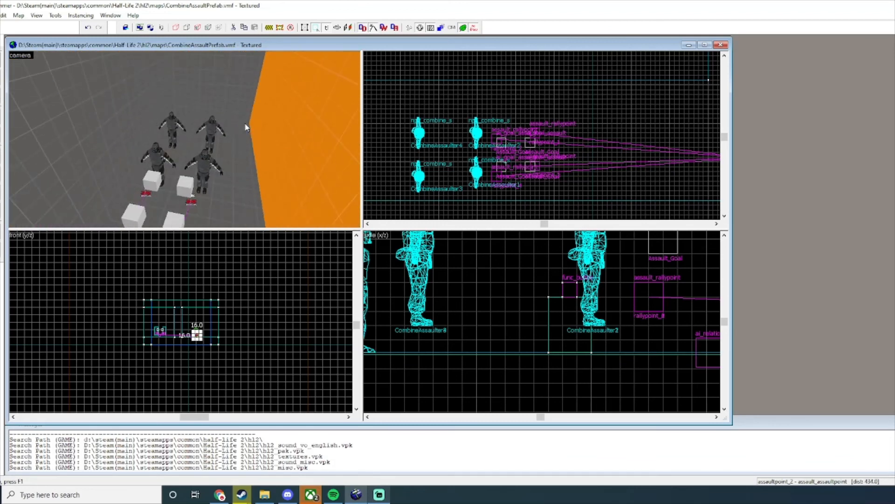
{"action": "key", "text": "w"}
{"action": "key", "text": "w"}
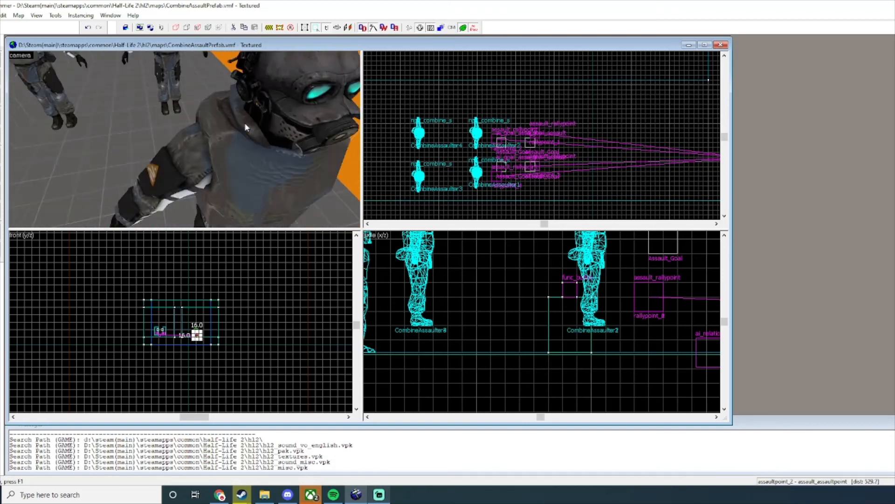
{"action": "key", "text": "s"}
{"action": "key", "text": "w"}
{"action": "key", "text": "s"}
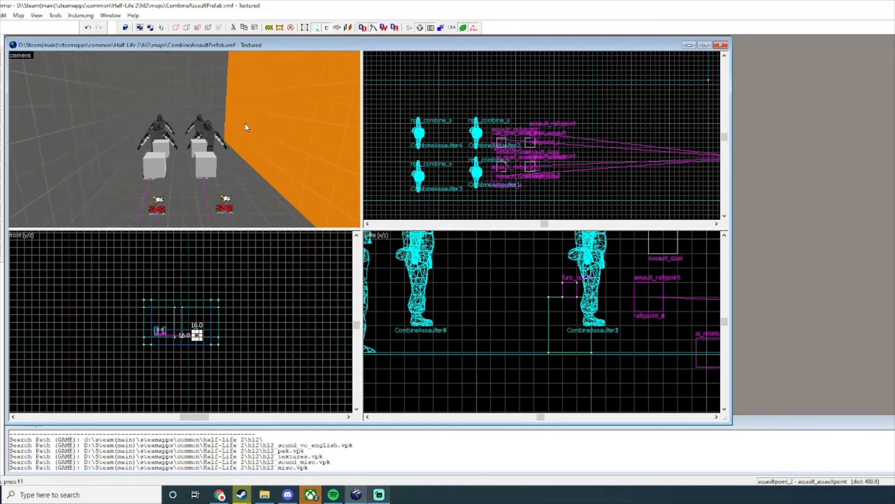
{"action": "key", "text": "w"}
{"action": "key", "text": "s"}
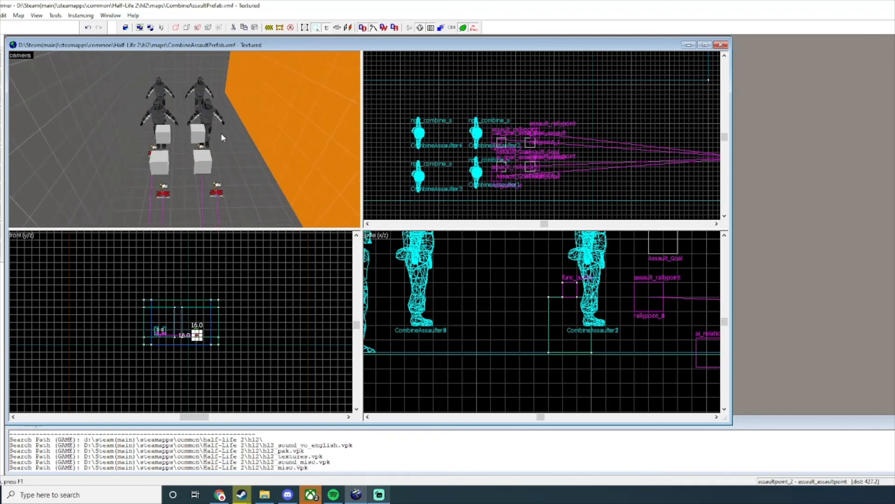
Step: Check the properties of the Assault_Goal for CombineAssaulter2 and of the rallypoint_1 entity, closing both without changes
{"action": "key", "text": "alt+Return"}
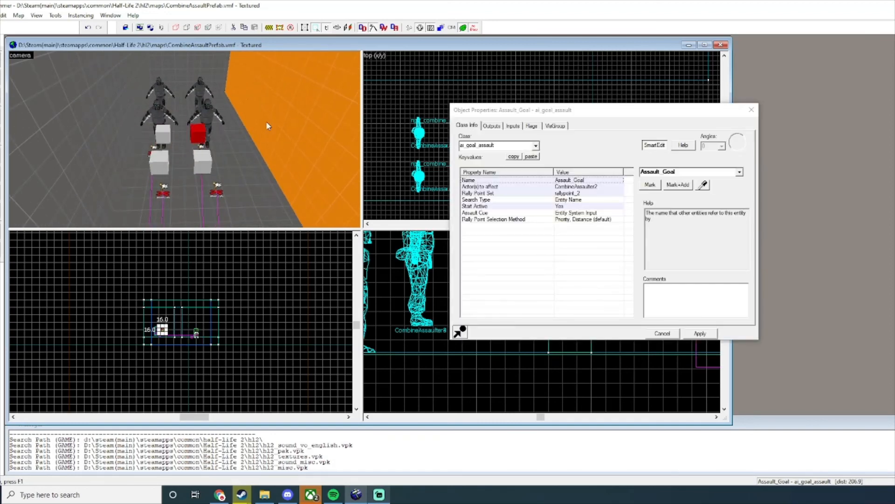
{"action": "left_click", "coordinate": [750, 109]}
{"action": "double_click", "coordinate": [215, 191]}
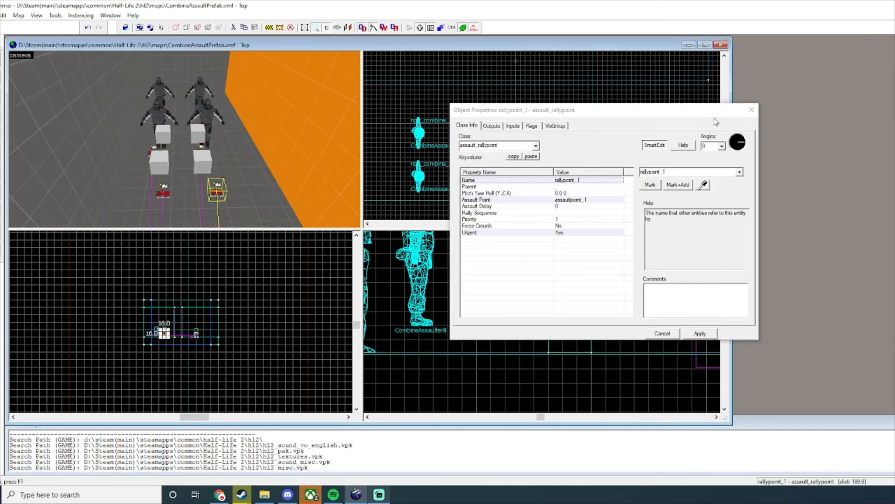
{"action": "left_click", "coordinate": [749, 107]}
{"action": "left_click", "coordinate": [750, 109]}
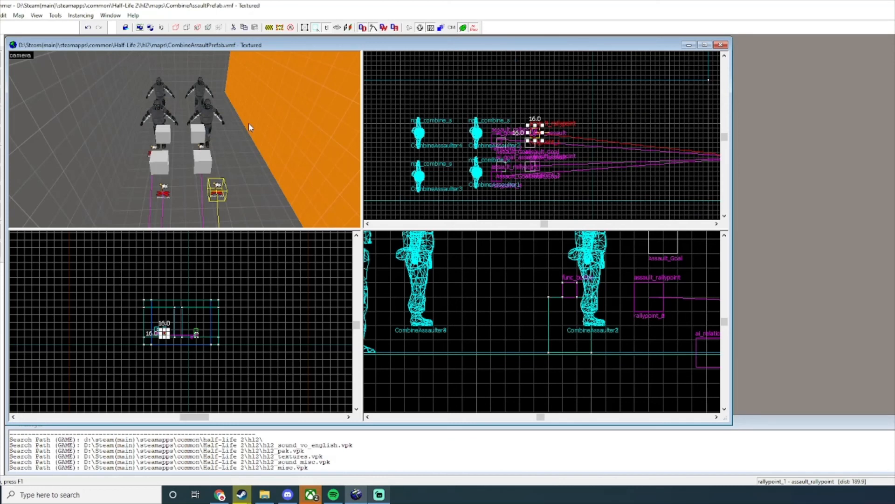
Step: Review the assault route in the 3D view, from the soldiers' rally points along their links to the assault points around the orange wall
{"action": "key", "text": "z"}
{"action": "key", "text": "d"}
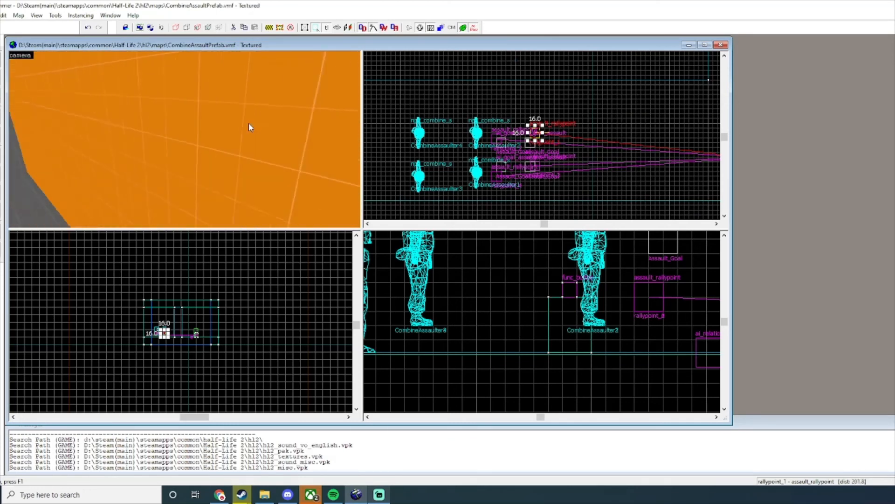
{"action": "key", "text": "s"}
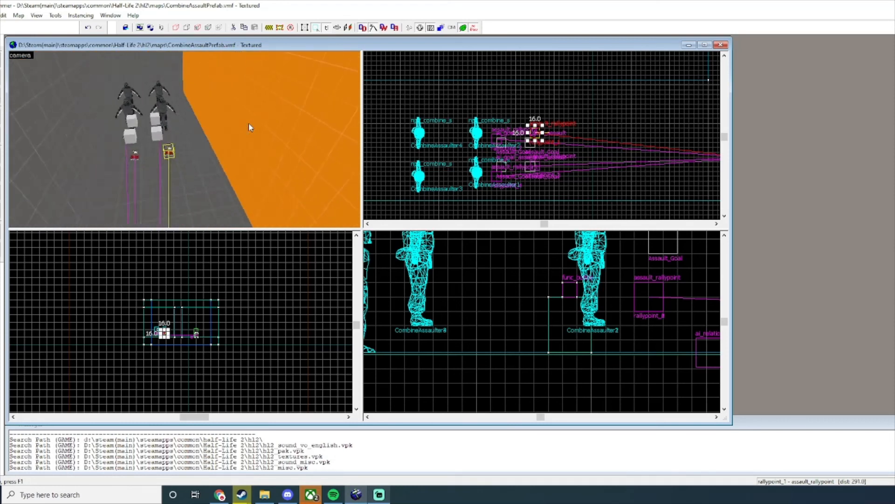
{"action": "key", "text": "w"}
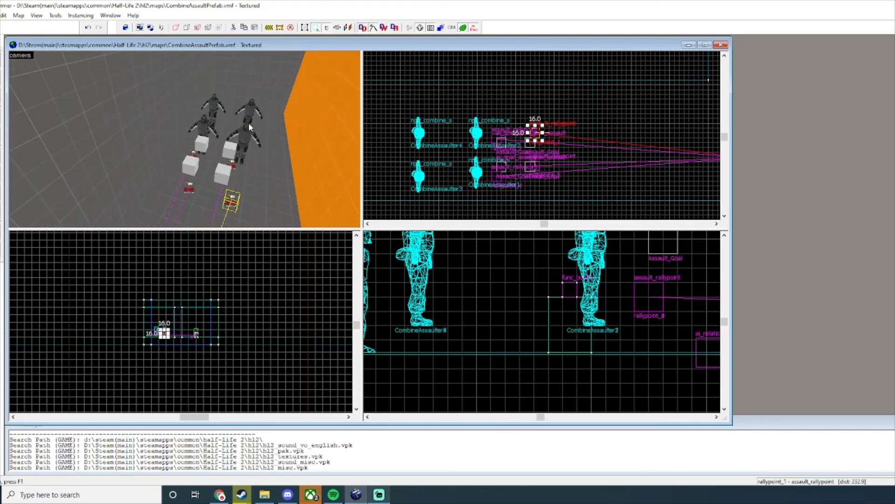
{"action": "key", "text": "s"}
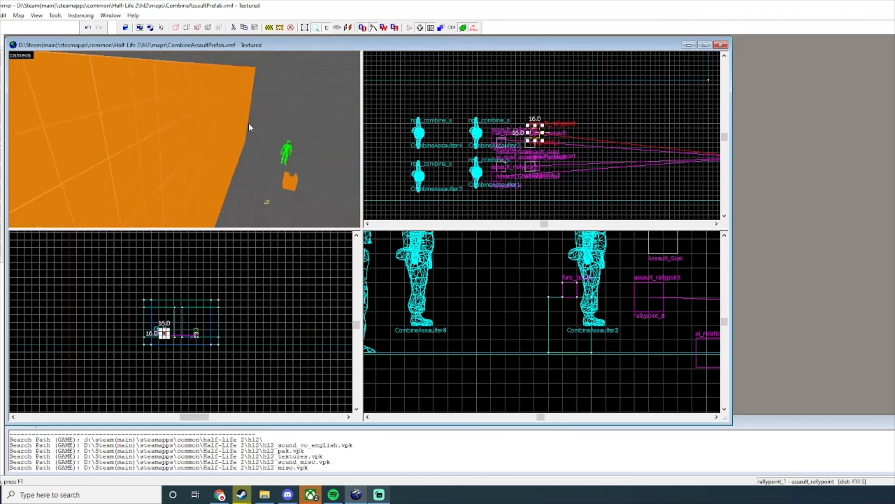
{"action": "key", "text": "Left"}
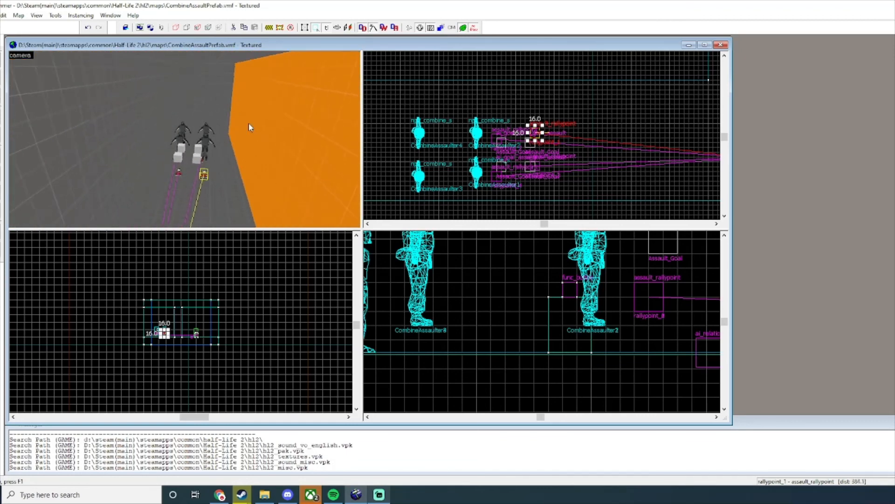
{"action": "key", "text": "w"}
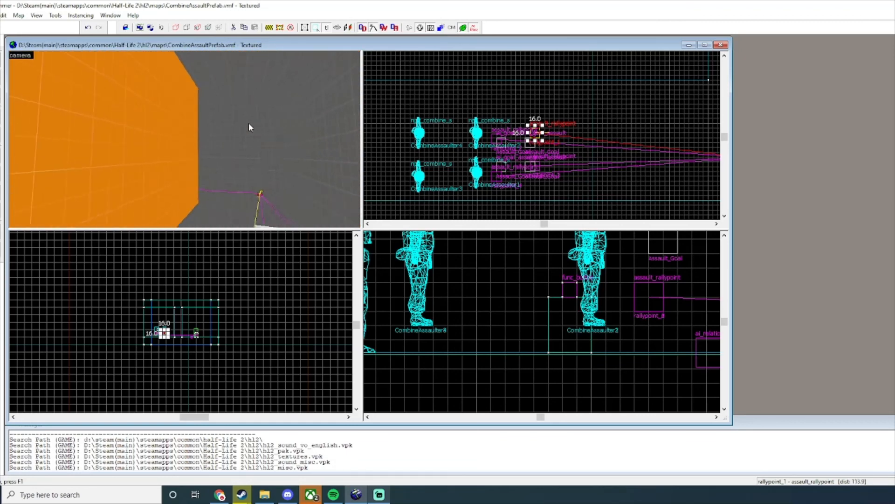
{"action": "key", "text": "w"}
{"action": "key", "text": "w"}
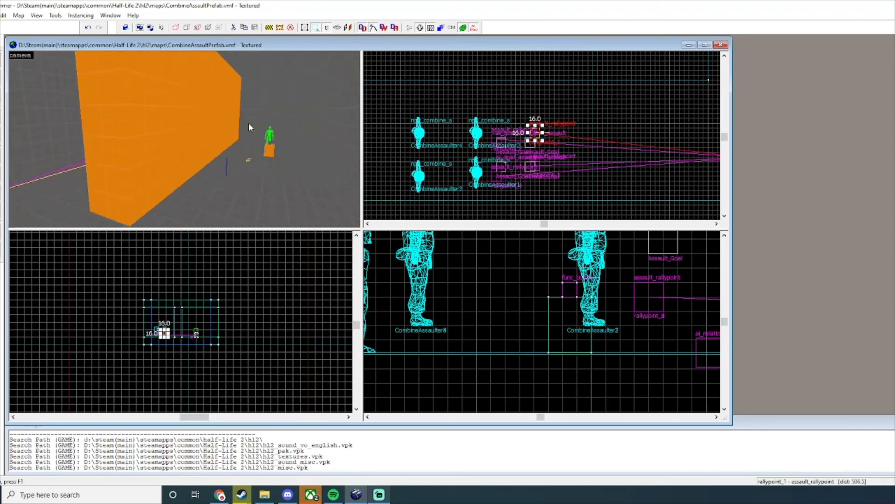
{"action": "key", "text": "a"}
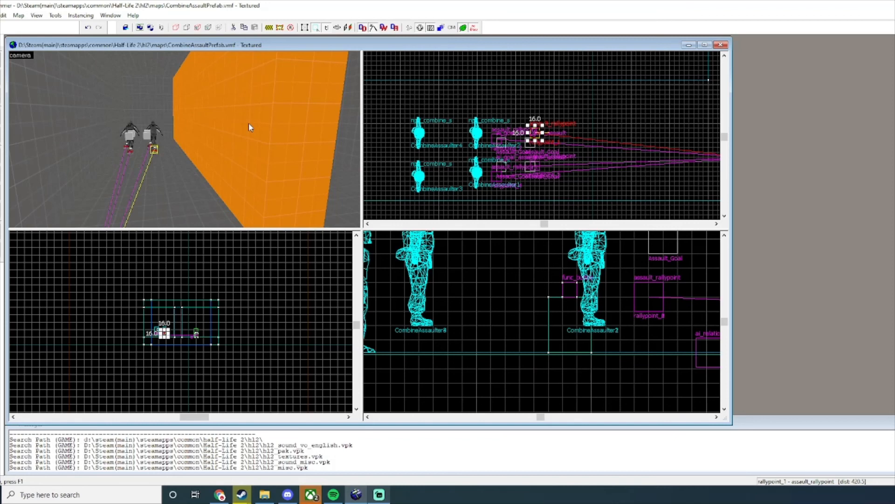
{"action": "key", "text": "a"}
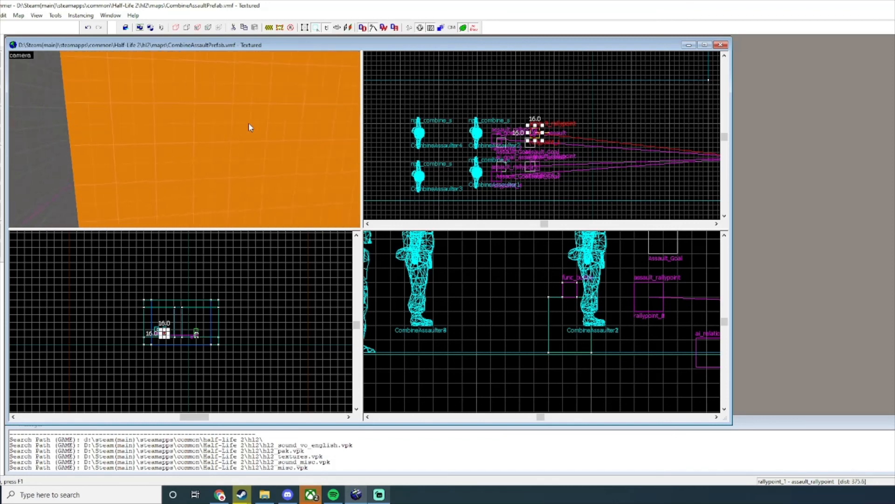
{"action": "key", "text": "w"}
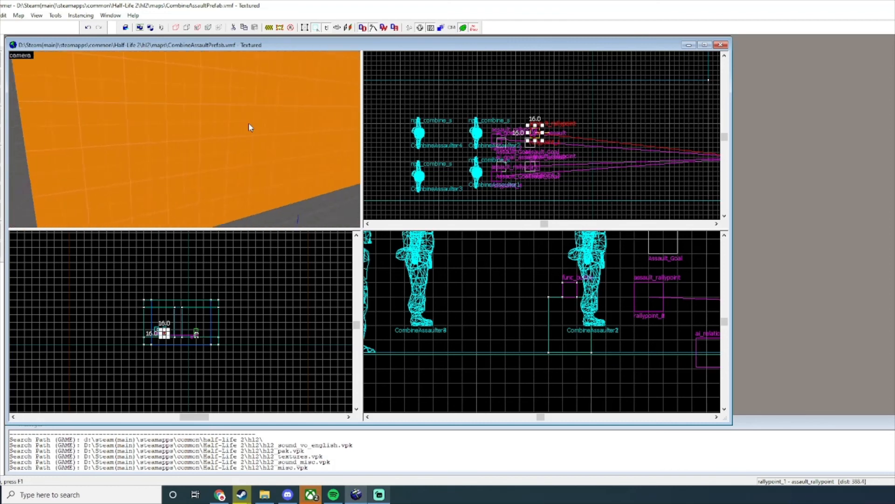
{"action": "key", "text": "s"}
{"action": "key", "text": "w"}
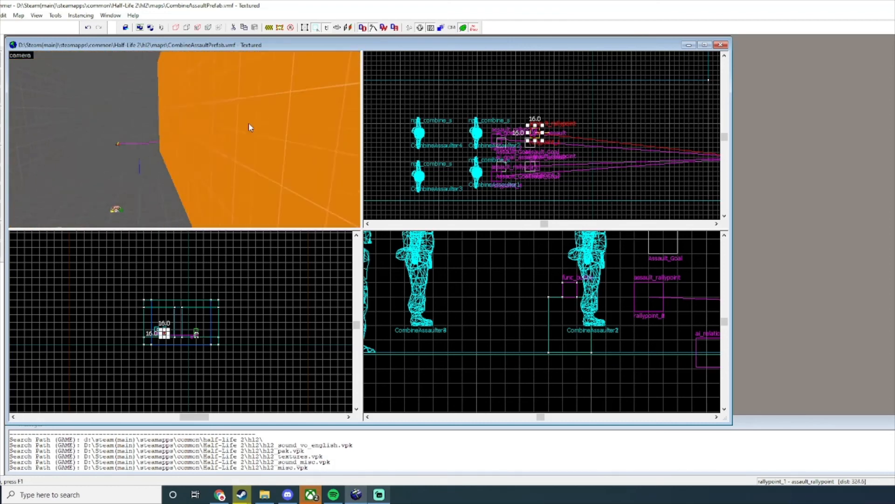
{"action": "key", "text": "w"}
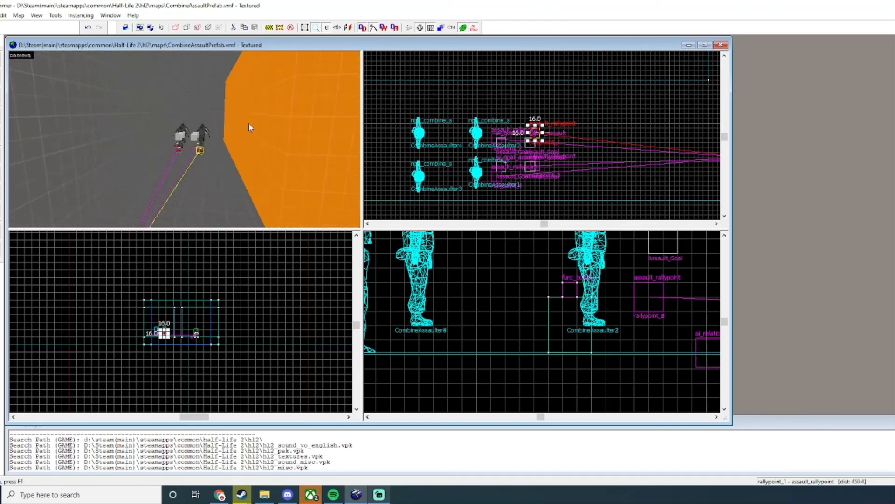
{"action": "key", "text": "s"}
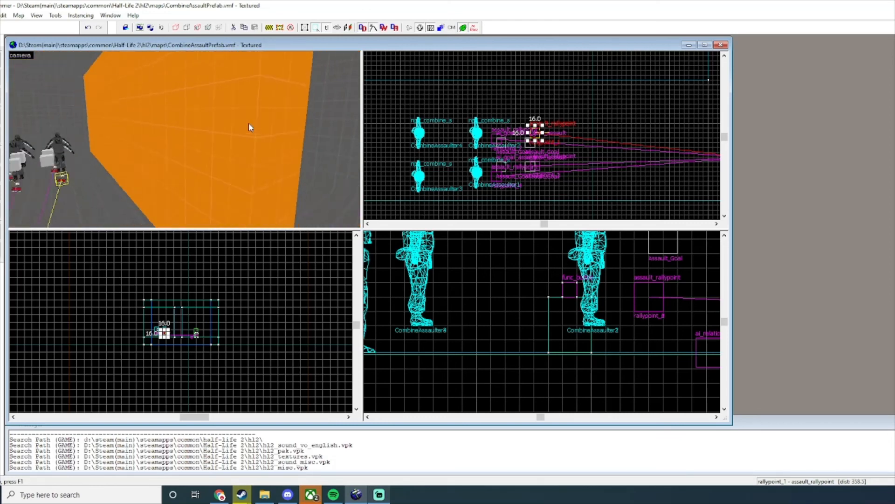
{"action": "key", "text": "a"}
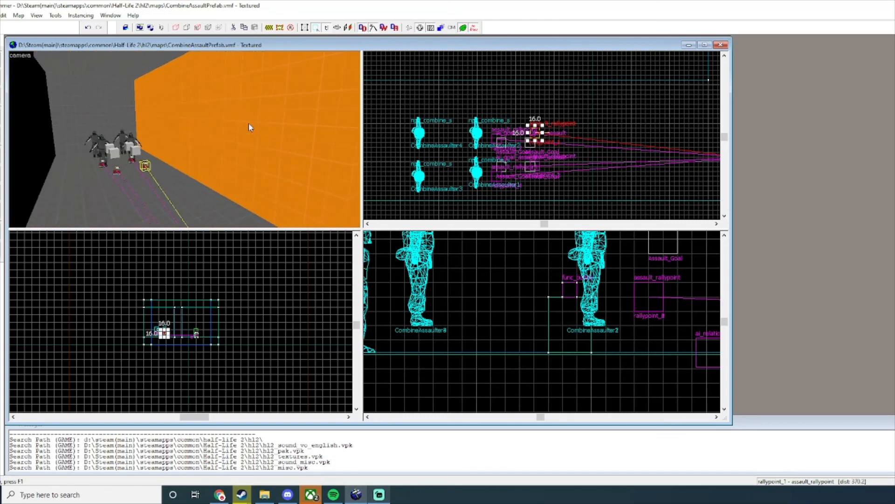
{"action": "key", "text": "d"}
{"action": "key", "text": "a"}
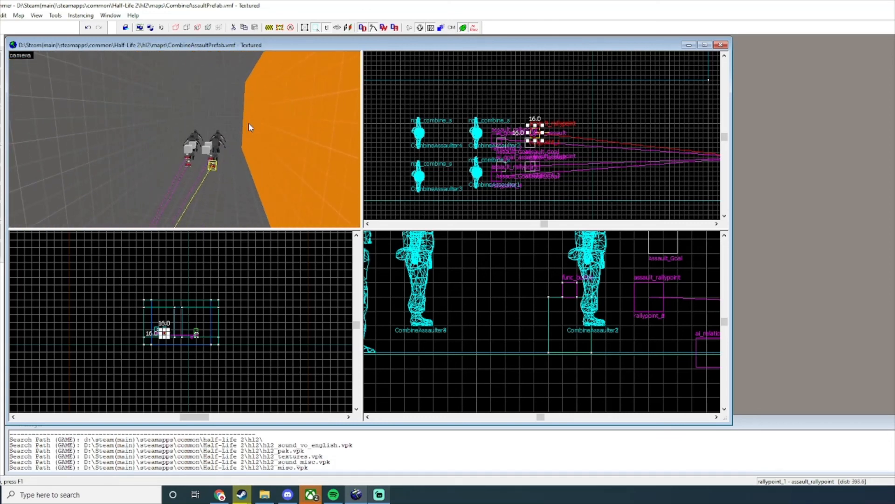